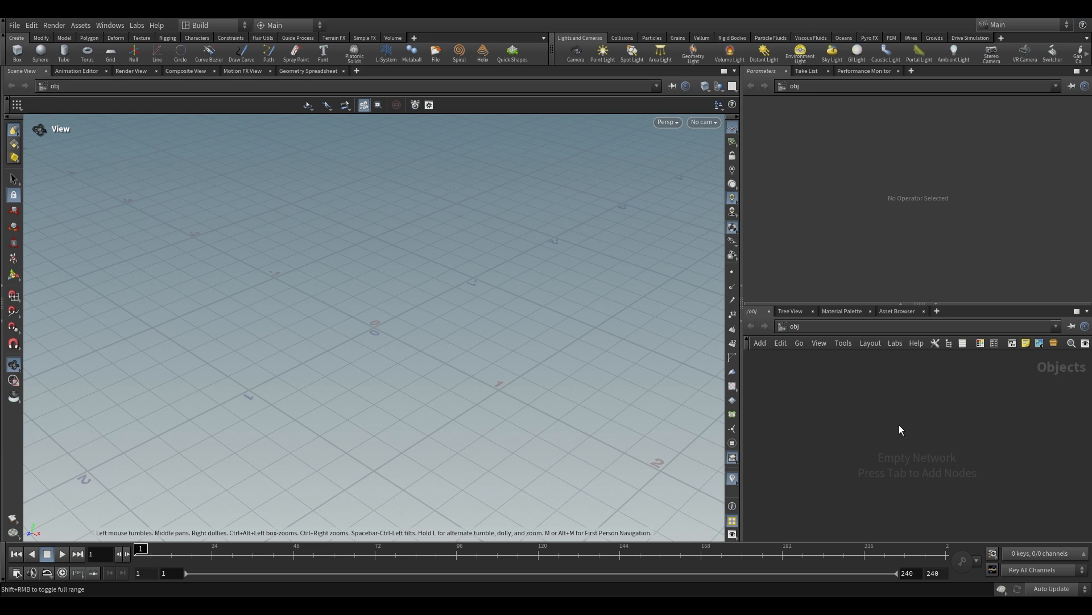
# Create a Geometry object in the empty scene and name it COMPLEX_PATTERNS
pyautogui.press('Tab')
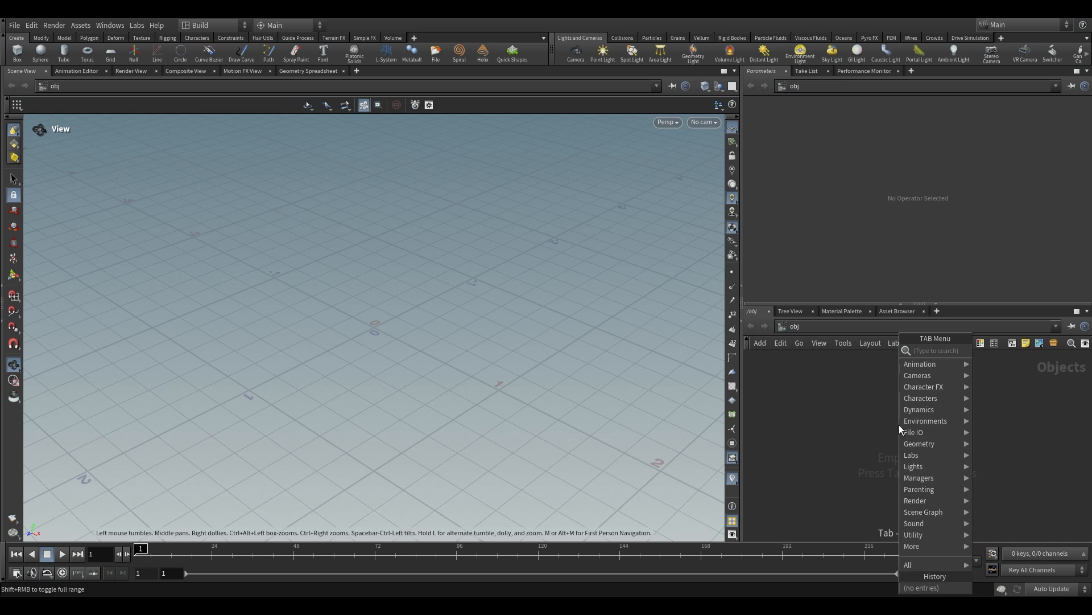
pyautogui.press('Escape')
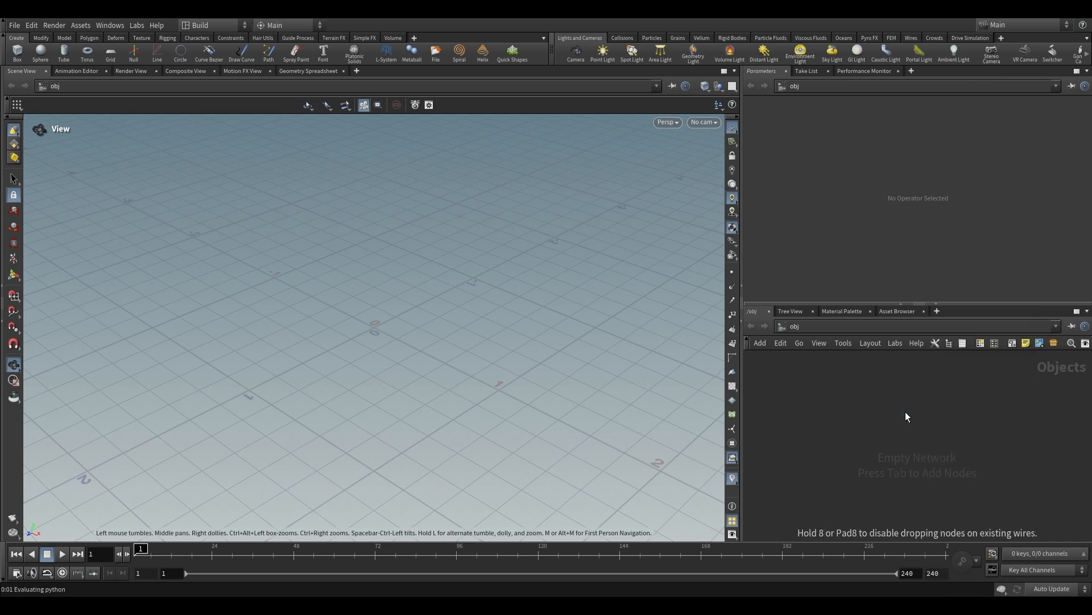
pyautogui.click(934, 408)
pyautogui.write('COMPLEX')
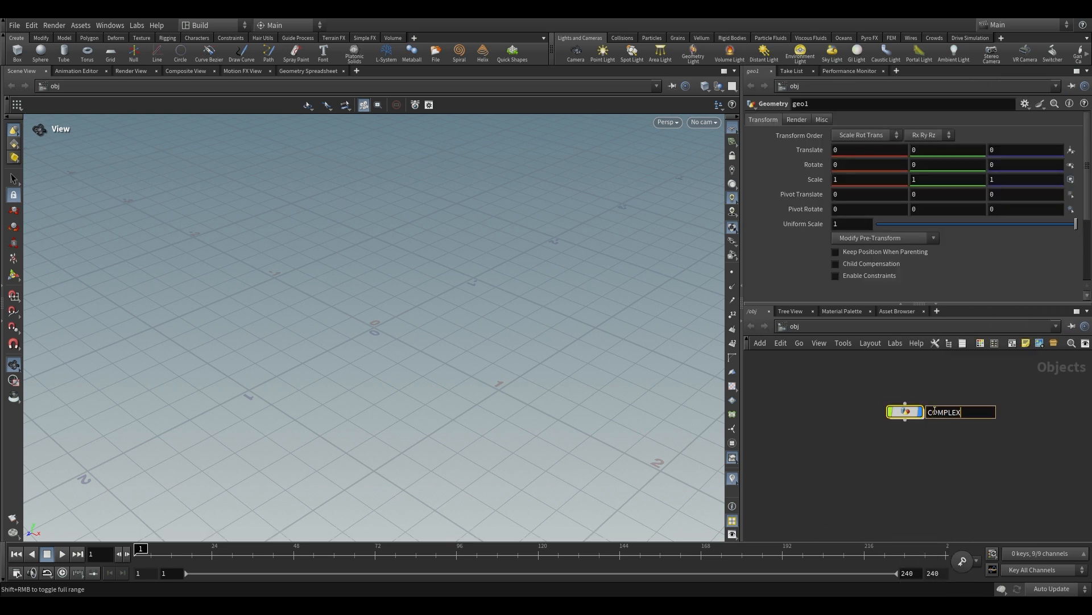
pyautogui.write('_PATTERNS')
pyautogui.press('Return')
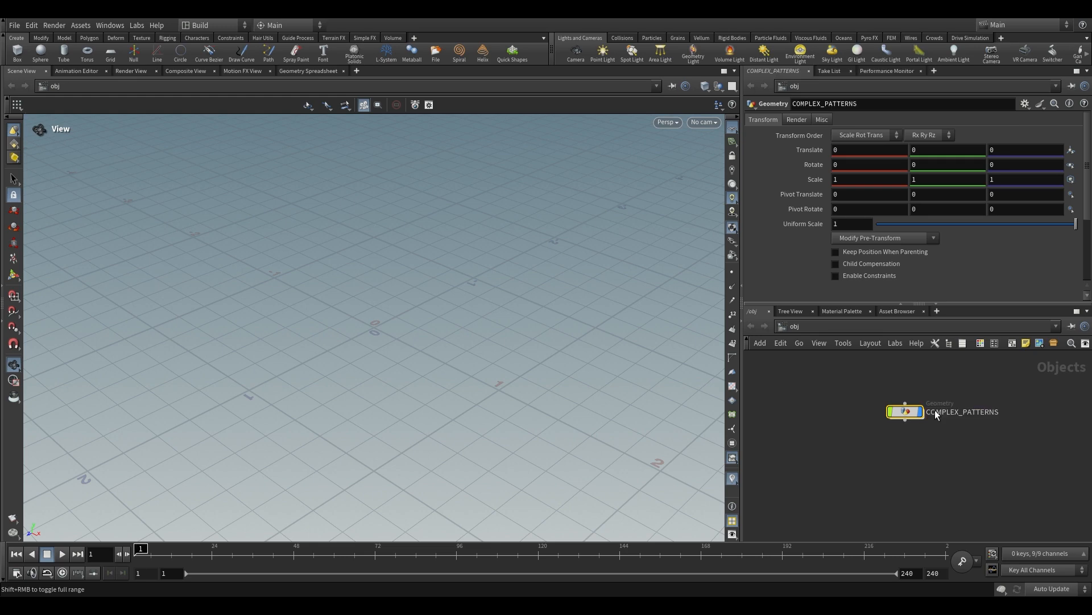
# Add a COP Network inside the COMPLEX_PATTERNS geometry and name it COMPLEX_PATTERN_TEXTURE
pyautogui.doubleClick(916, 412)
pyautogui.press('Tab')
pyautogui.write('cop')
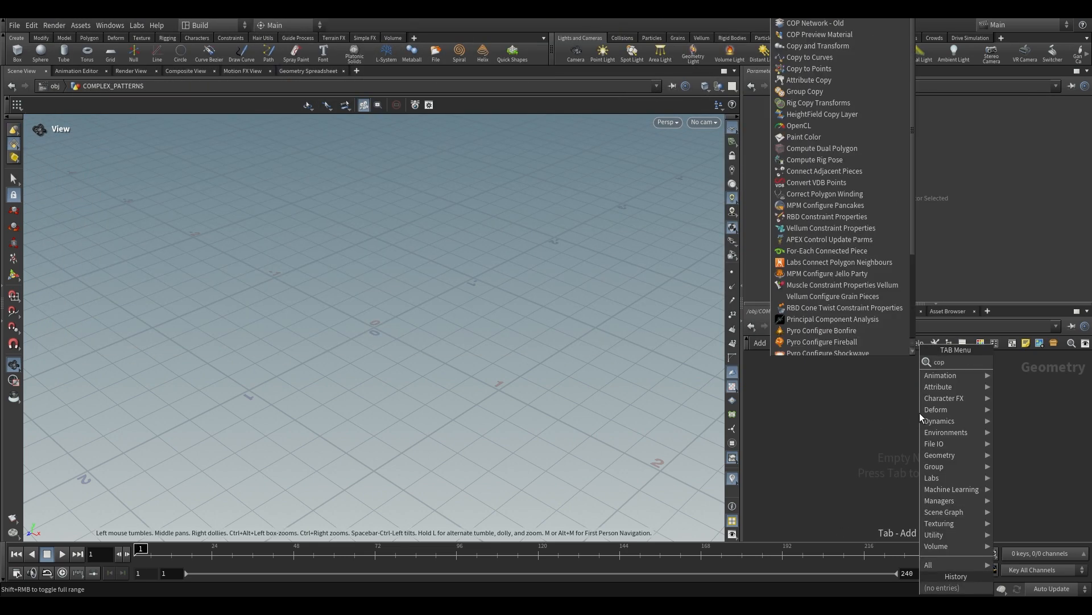
pyautogui.press('Return')
pyautogui.click(920, 412)
pyautogui.click(966, 417)
pyautogui.write('COMPLEX_PATTERN_TEXTURE')
pyautogui.press('Return')
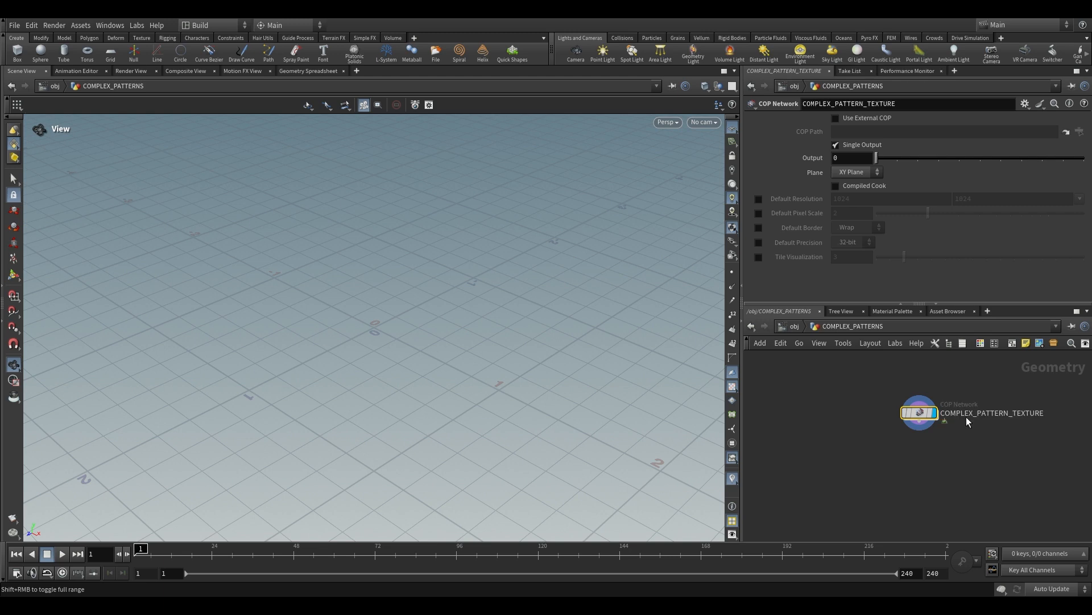
# Enter the COMPLEX_PATTERN_TEXTURE network and enlarge the network editor area
pyautogui.doubleClick(917, 414)
pyautogui.moveTo(741, 409); pyautogui.dragTo(509, 398)
pyautogui.moveTo(803, 303); pyautogui.dragTo(805, 250)
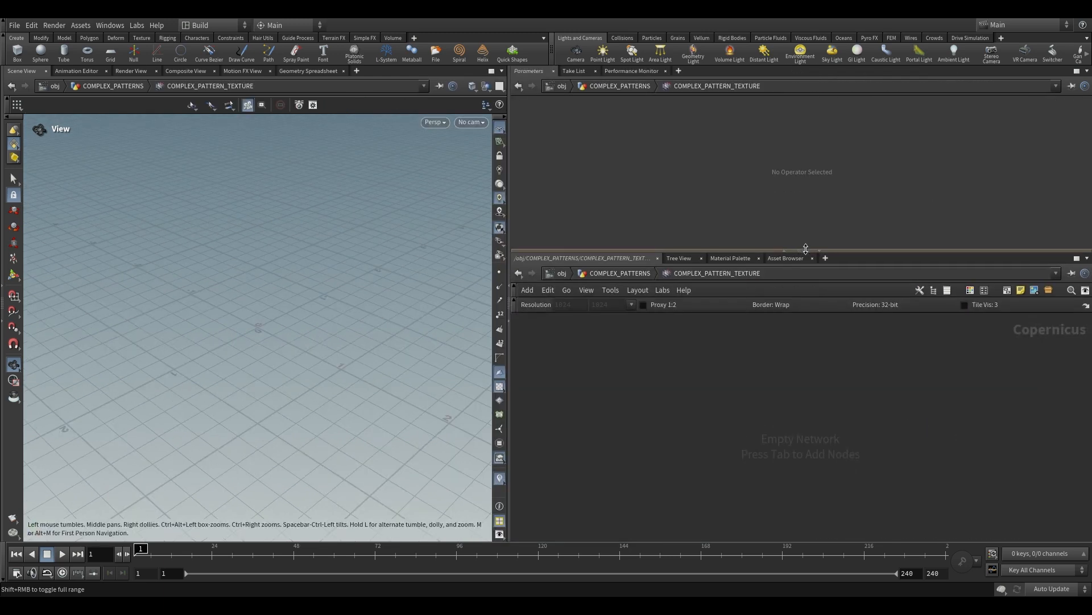
# Add a Tile Pattern node to the empty network and bring its output into view
pyautogui.press('Tab')
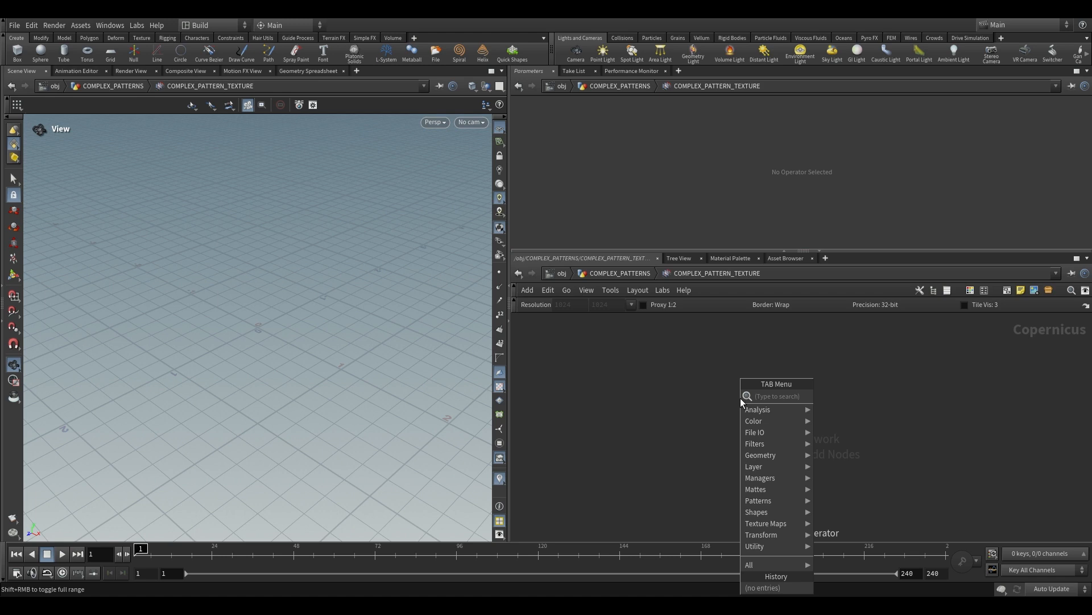
pyautogui.press('Return')
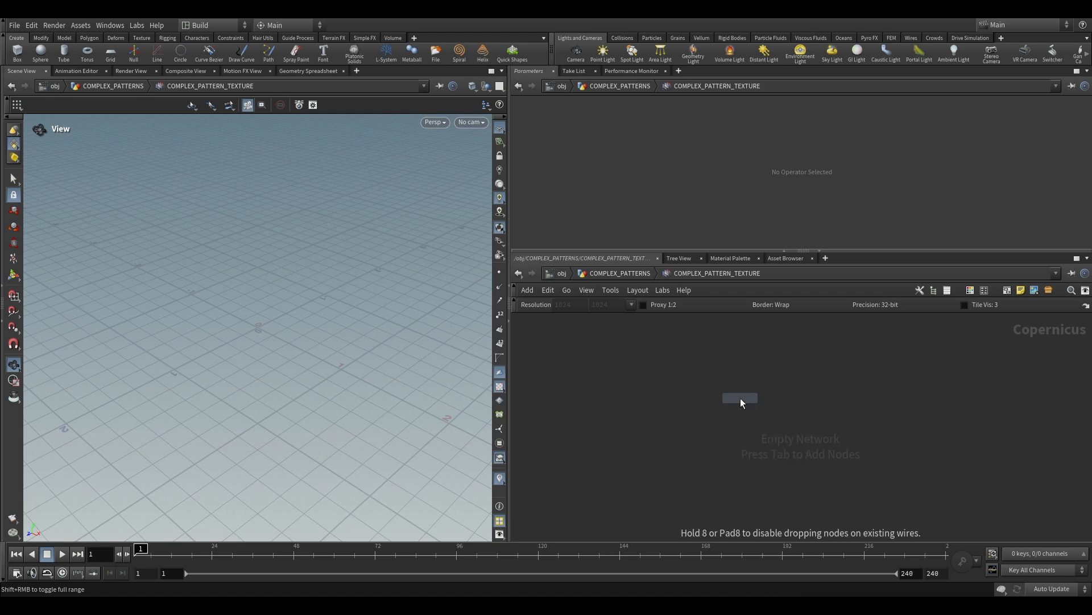
pyautogui.click(741, 399)
pyautogui.moveTo(395, 315); pyautogui.dragTo(276, 332)
pyautogui.scroll(5, 280, 298)
pyautogui.scroll(-2, 275, 332)
pyautogui.moveTo(796, 409); pyautogui.dragTo(742, 423, button='middle')
pyautogui.moveTo(364, 239); pyautogui.dragTo(301, 188)
pyautogui.scroll(-2, 784, 469)
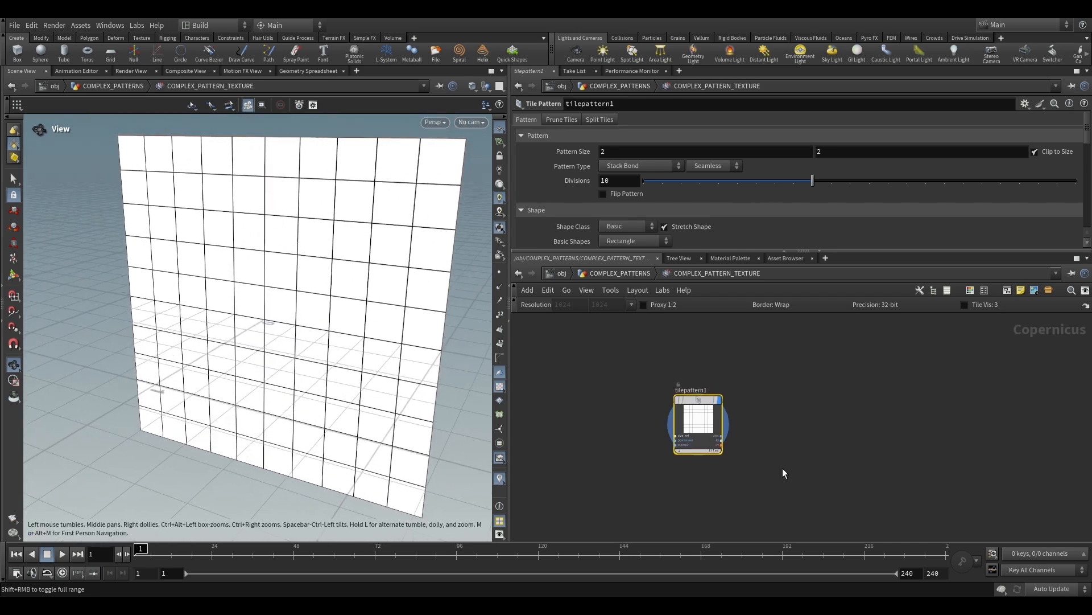
# Add a UV Map node below the tile pattern and a UV Sample node beside them
pyautogui.press('Tab')
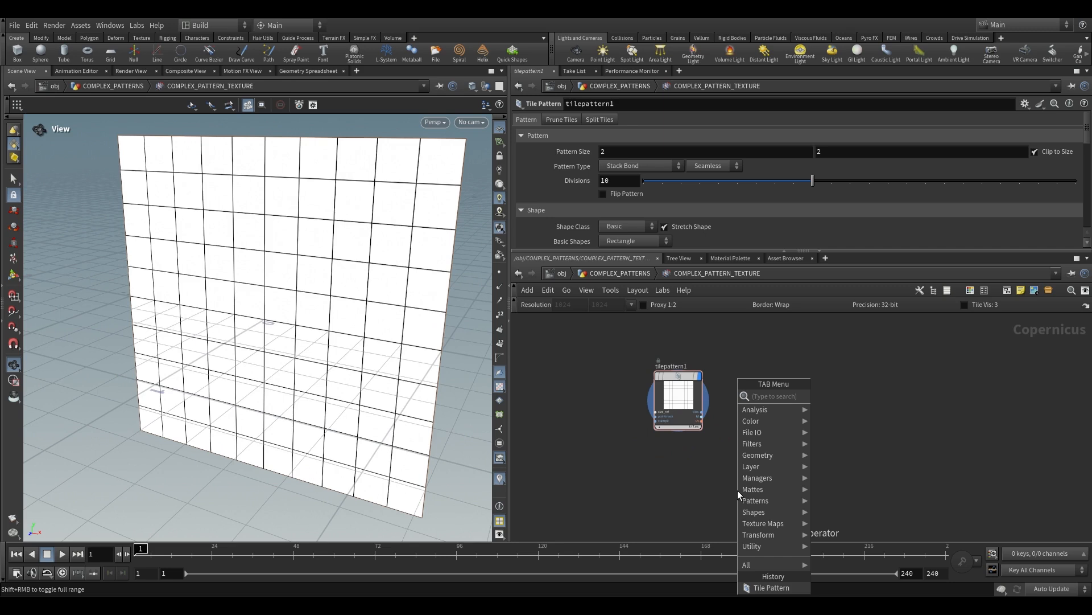
pyautogui.write('uvmap')
pyautogui.press('Return')
pyautogui.click(684, 492)
pyautogui.press('Tab')
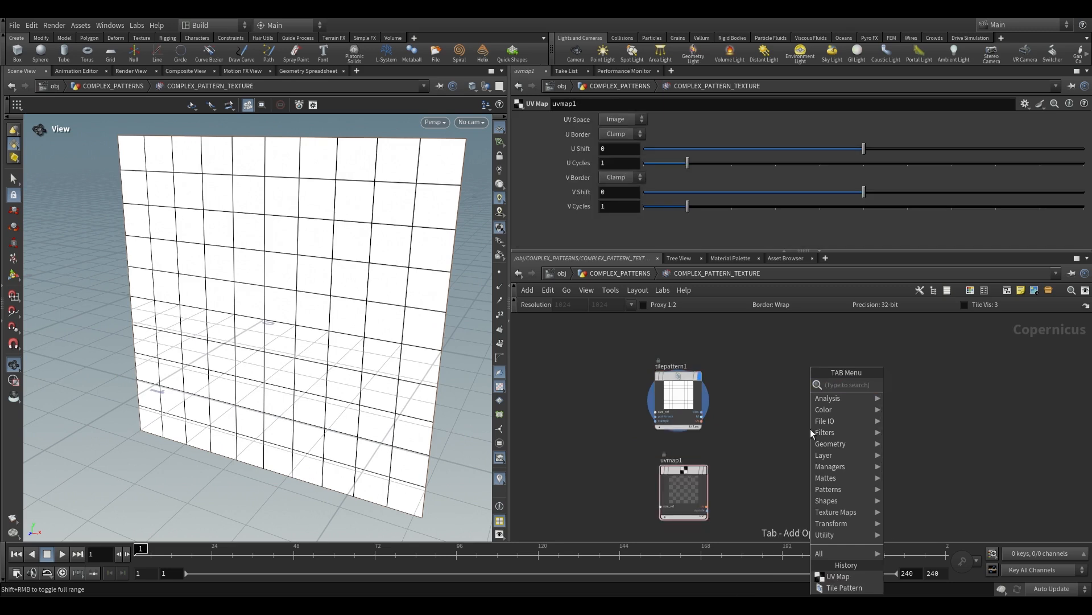
pyautogui.write('uvsam')
pyautogui.press('Return')
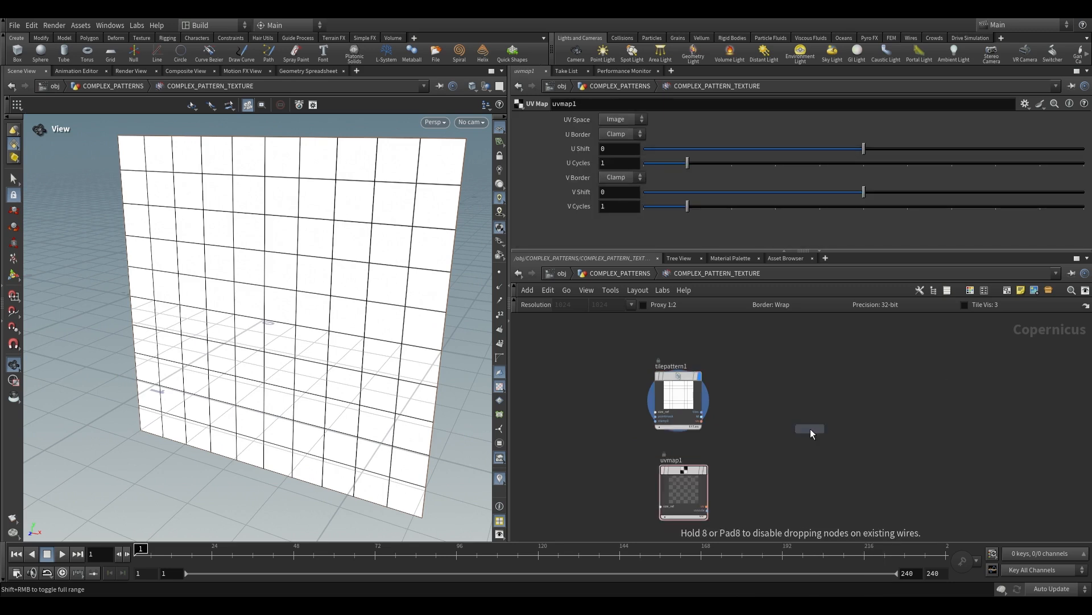
pyautogui.click(810, 428)
# Wire the tiles output into the UV Sample's texture input and the UV Map into its uv input, then display the sample
pyautogui.scroll(5, 757, 410)
pyautogui.click(627, 413)
pyautogui.moveTo(830, 494); pyautogui.dragTo(859, 325, button='middle')
pyautogui.click(790, 452)
pyautogui.click(672, 478)
pyautogui.moveTo(724, 397); pyautogui.dragTo(678, 482, button='middle')
pyautogui.click(822, 391)
pyautogui.scroll(-5, 768, 400)
pyautogui.moveTo(831, 344); pyautogui.dragTo(805, 391, button='middle')
pyautogui.click(837, 388)
pyautogui.moveTo(271, 247); pyautogui.dragTo(284, 243)
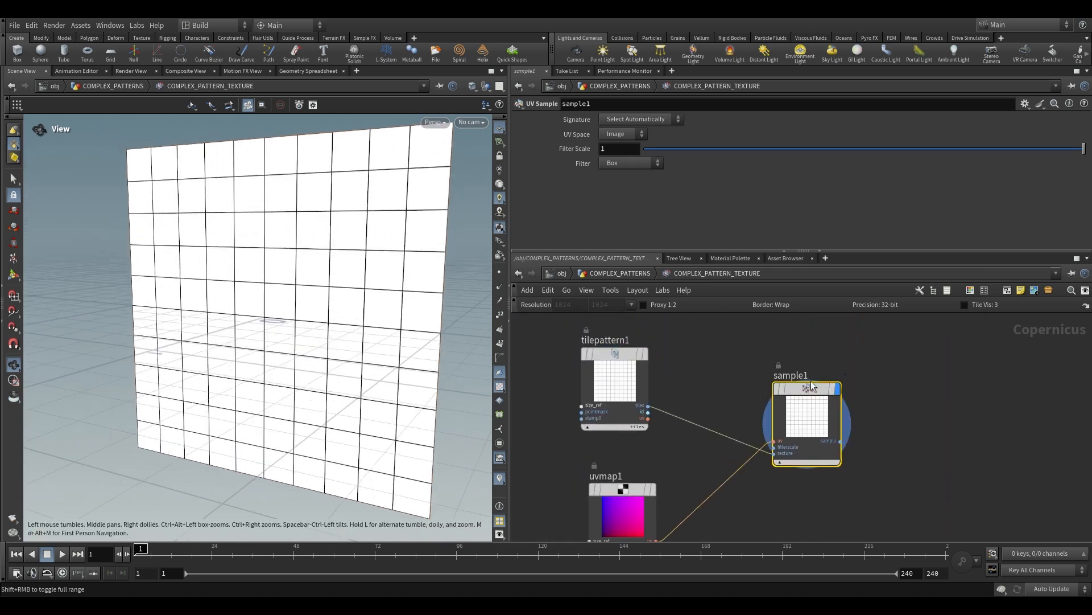
# Display the UV Map, Tile Pattern and UV Sample outputs in turn to compare them
pyautogui.scroll(-2, 761, 384)
pyautogui.moveTo(693, 446); pyautogui.dragTo(751, 403, button='middle')
pyautogui.click(712, 434)
pyautogui.click(692, 440)
pyautogui.moveTo(347, 276); pyautogui.dragTo(196, 440)
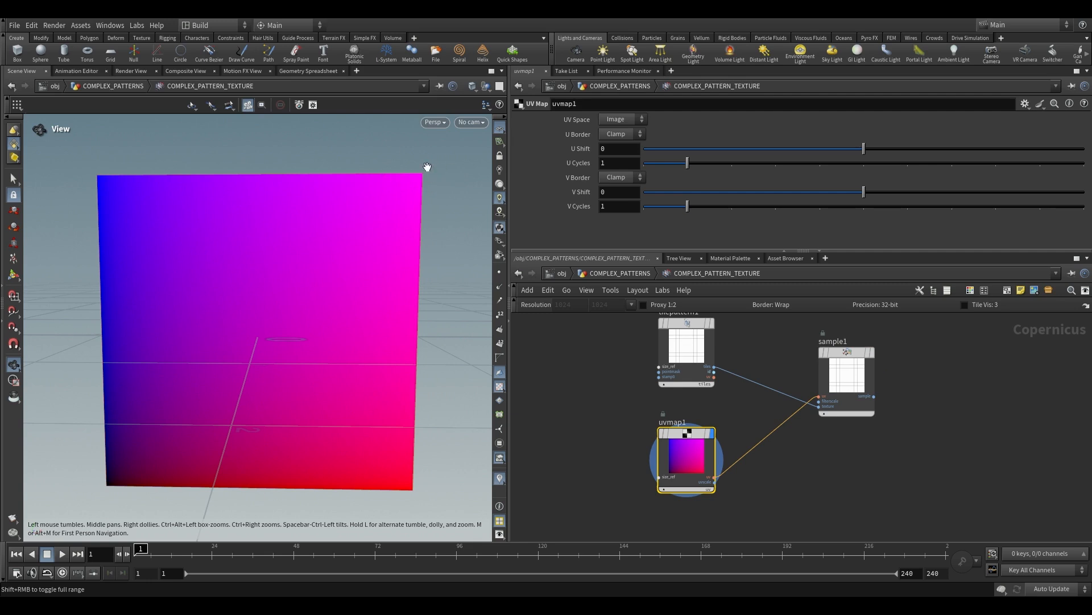
pyautogui.click(711, 322)
pyautogui.click(686, 347)
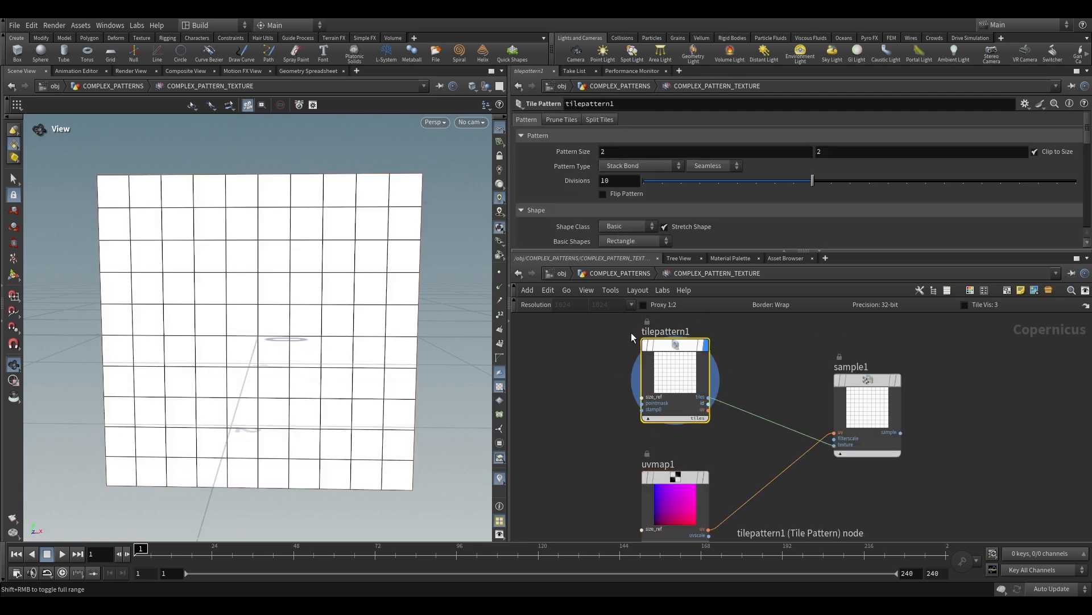
pyautogui.scroll(1, 781, 449)
pyautogui.click(883, 364)
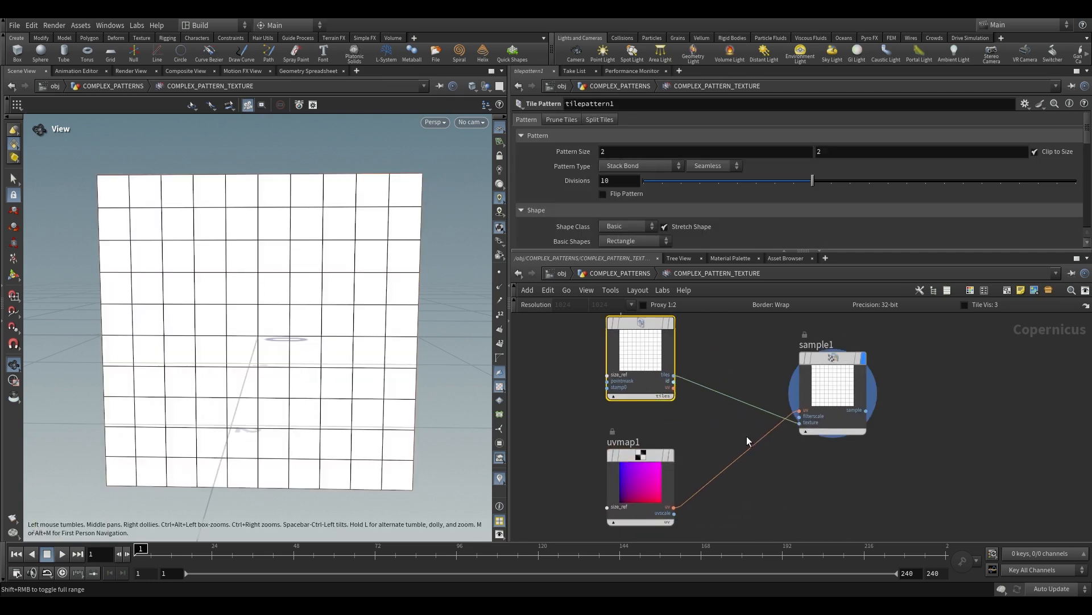
# Insert a Distort node on the wire between the UV Map and the UV Sample, keeping its scale at 0.005
pyautogui.press('Tab')
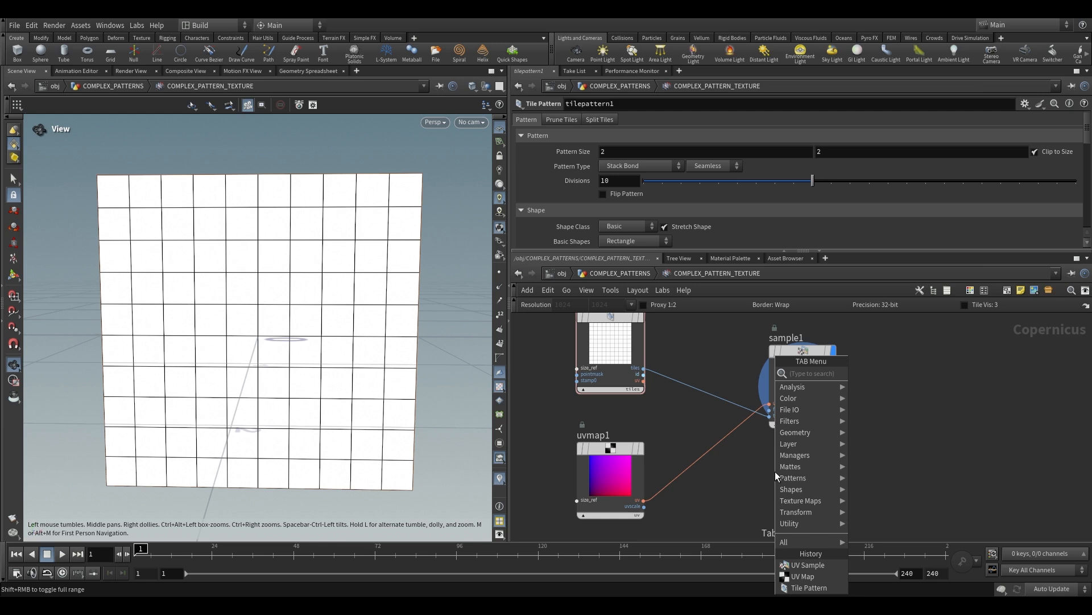
pyautogui.write('dist')
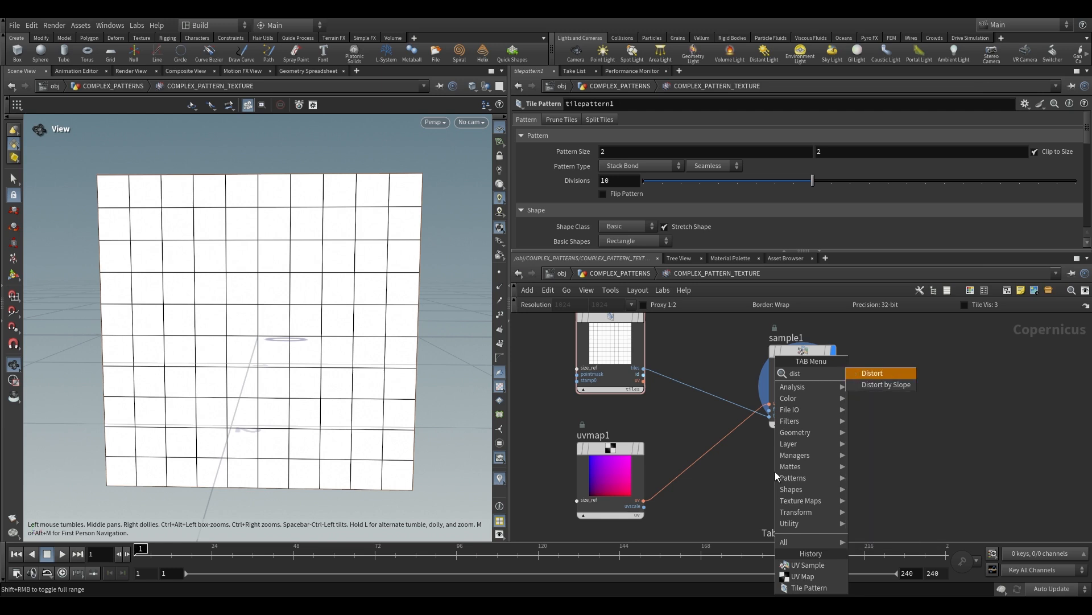
pyautogui.press('Return')
pyautogui.click(708, 453)
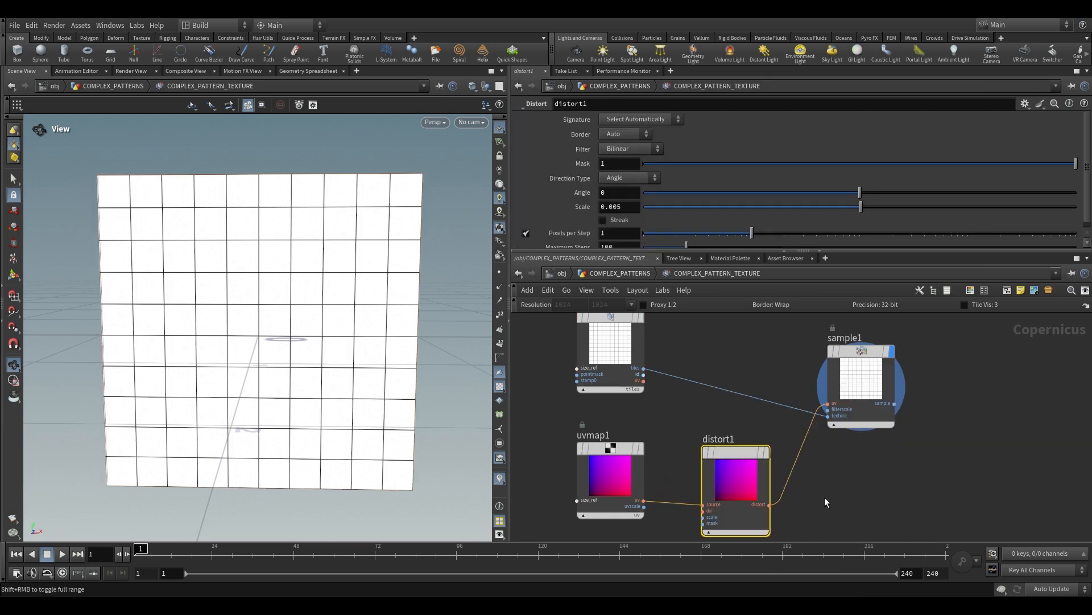
pyautogui.moveTo(703, 424); pyautogui.dragTo(688, 346, button='middle')
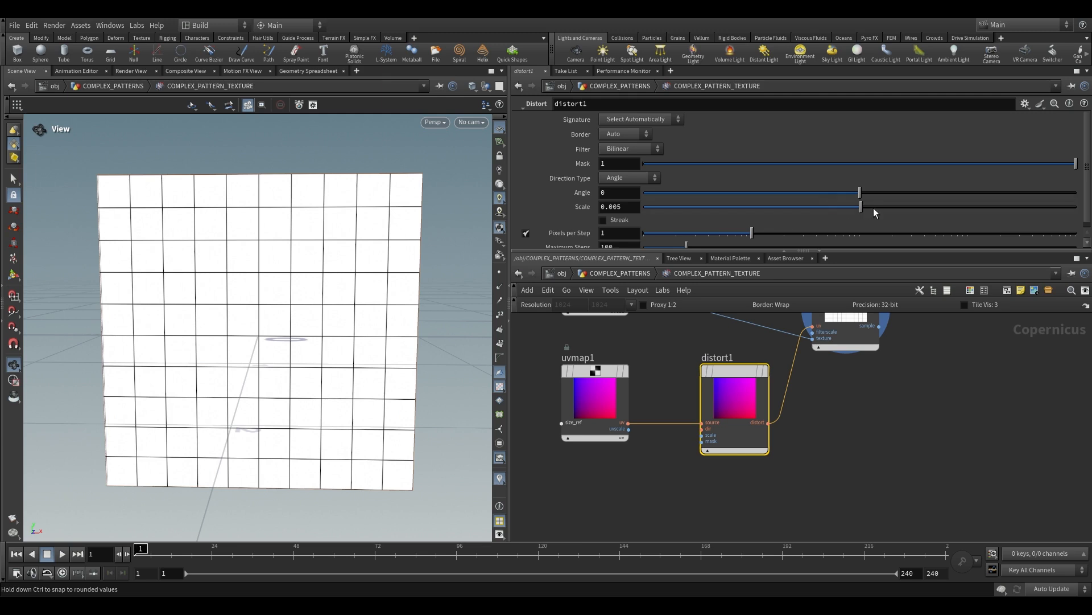
pyautogui.moveTo(867, 204)
pyautogui.mouseDown()
pyautogui.moveTo(1042, 208)
pyautogui.moveTo(806, 200)
pyautogui.moveTo(969, 204)
pyautogui.moveTo(862, 206)
pyautogui.mouseUp()
pyautogui.click(820, 407)
pyautogui.moveTo(820, 407); pyautogui.dragTo(870, 376, button='middle')
# Add a Fractal Noise node below the UV Map and set its signature to UV
pyautogui.press('Tab')
pyautogui.write('noise')
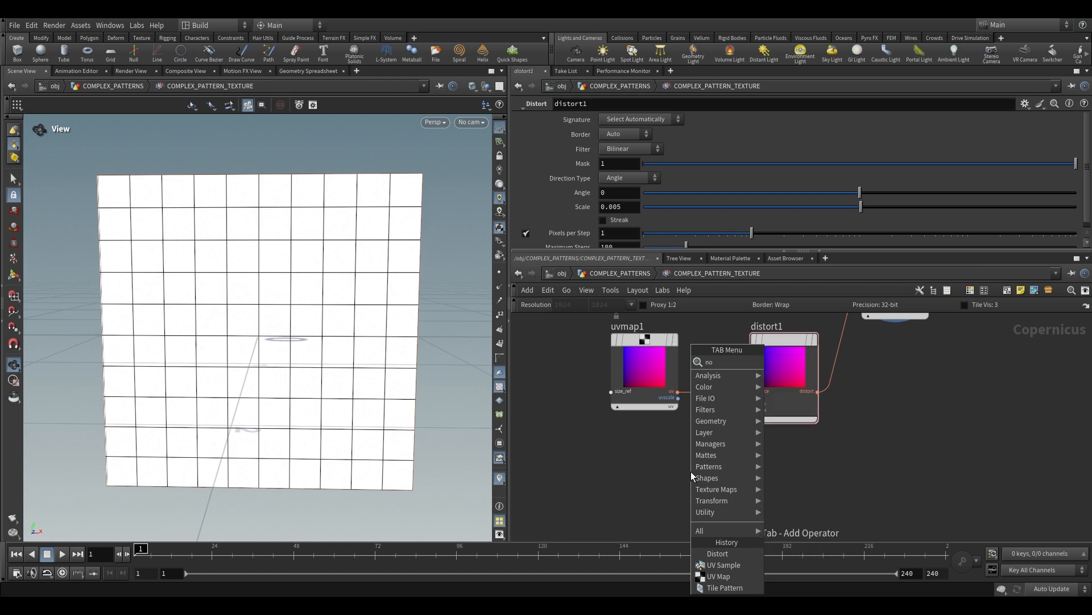
pyautogui.press('Return')
pyautogui.click(641, 472)
pyautogui.click(626, 134)
pyautogui.click(619, 118)
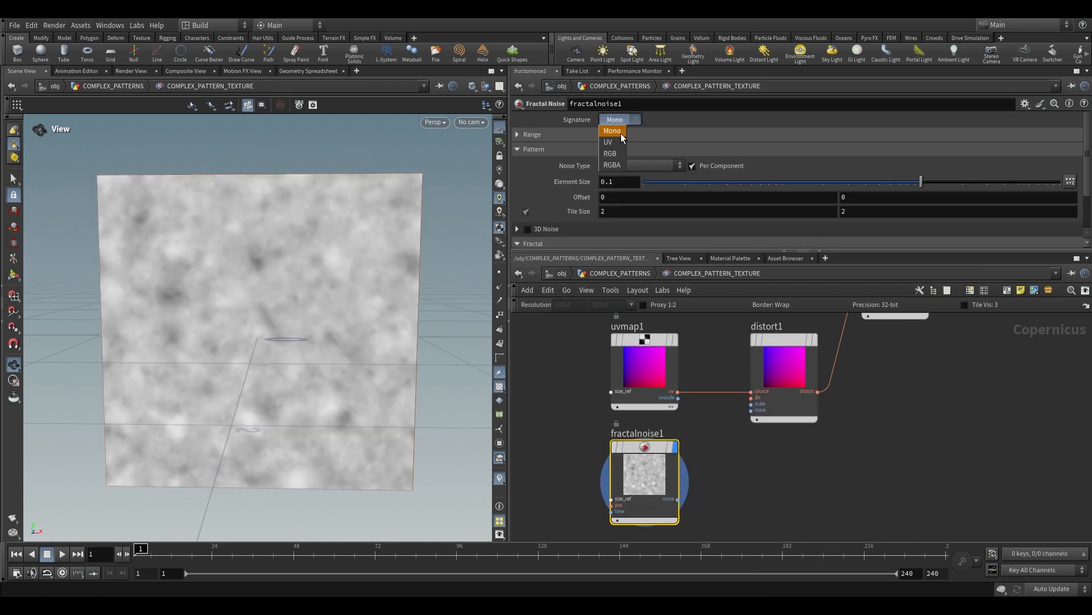
pyautogui.click(615, 131)
# Connect the noise output to the Distort node's dir input and display the UV Sample
pyautogui.click(677, 499)
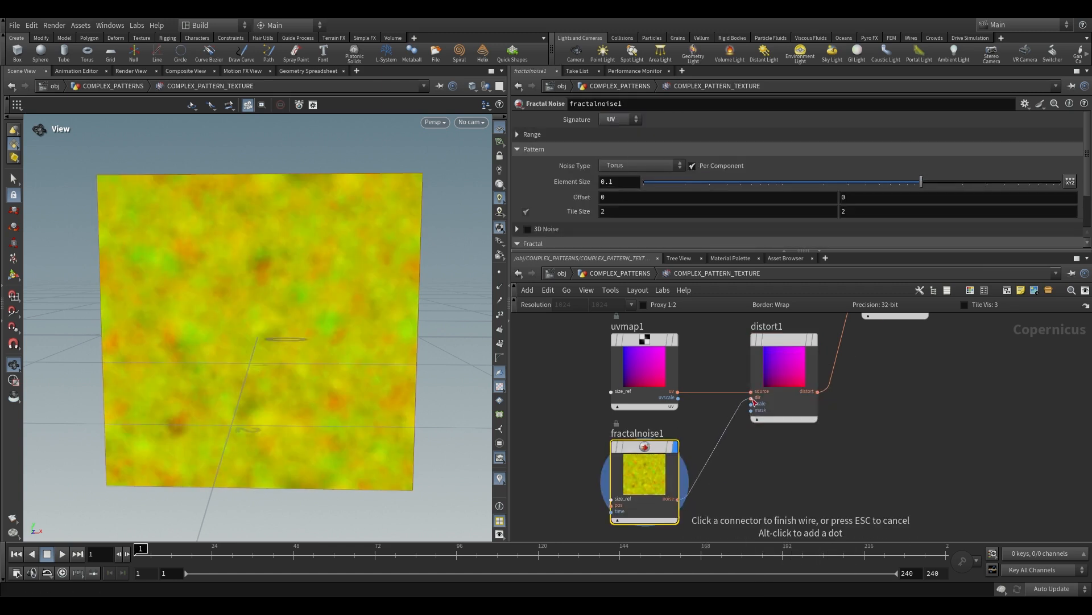
pyautogui.click(751, 398)
pyautogui.moveTo(901, 393); pyautogui.dragTo(832, 470, button='middle')
pyautogui.click(858, 322)
pyautogui.moveTo(825, 386); pyautogui.dragTo(856, 346, button='middle')
# Set the fractal noise's element size to about 0.547 and the Distort node's scale to 0.497
pyautogui.click(762, 401)
pyautogui.moveTo(865, 210); pyautogui.dragTo(908, 212)
pyautogui.moveTo(376, 267); pyautogui.dragTo(401, 284)
pyautogui.moveTo(401, 283); pyautogui.dragTo(345, 297)
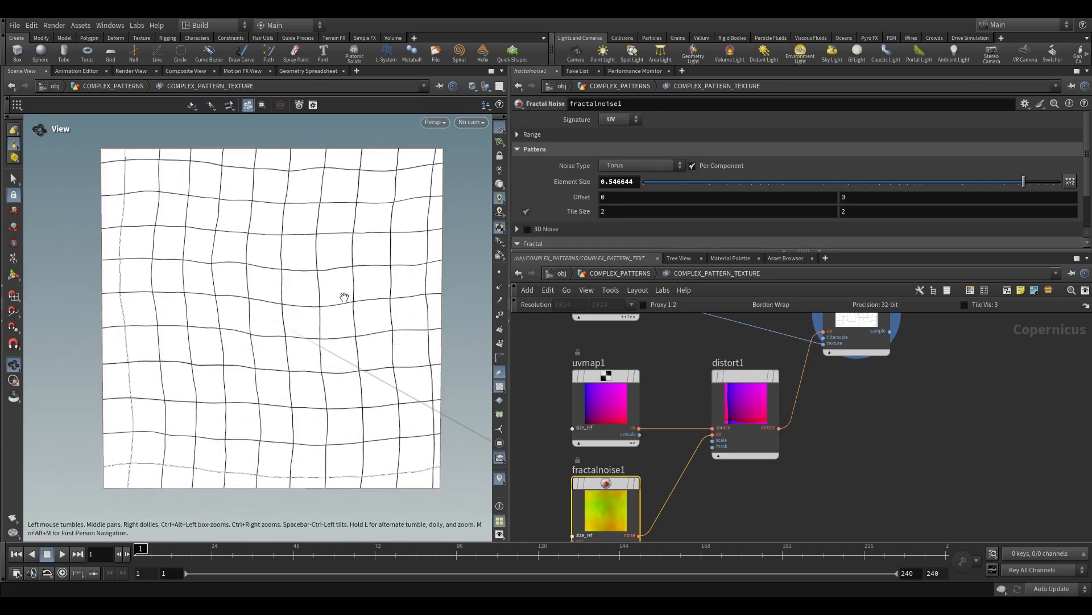
pyautogui.click(735, 384)
pyautogui.moveTo(908, 206); pyautogui.dragTo(967, 205)
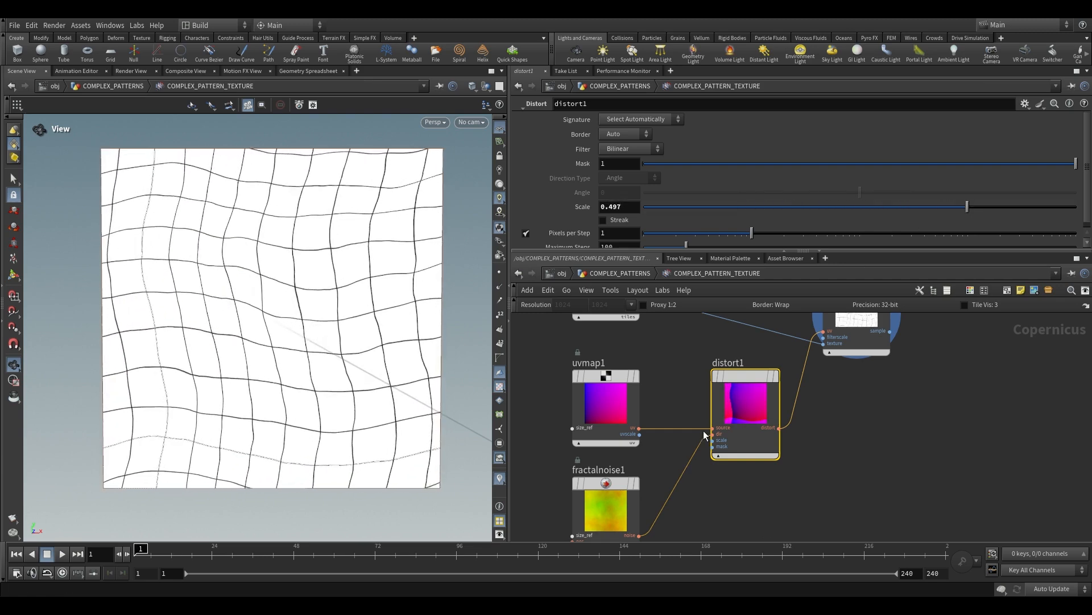
# Set the Tile Pattern node's pattern type to French Pattern
pyautogui.scroll(-2, 706, 442)
pyautogui.moveTo(680, 342); pyautogui.dragTo(680, 381, button='middle')
pyautogui.scroll(1, 679, 376)
pyautogui.click(641, 334)
pyautogui.click(659, 165)
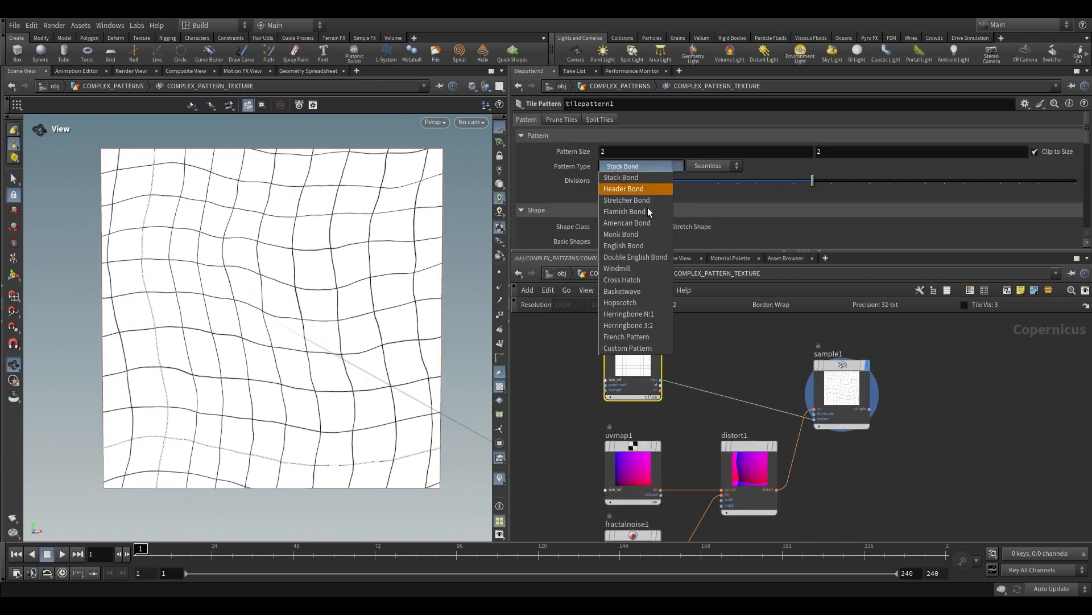
pyautogui.click(632, 336)
pyautogui.scroll(1, 722, 388)
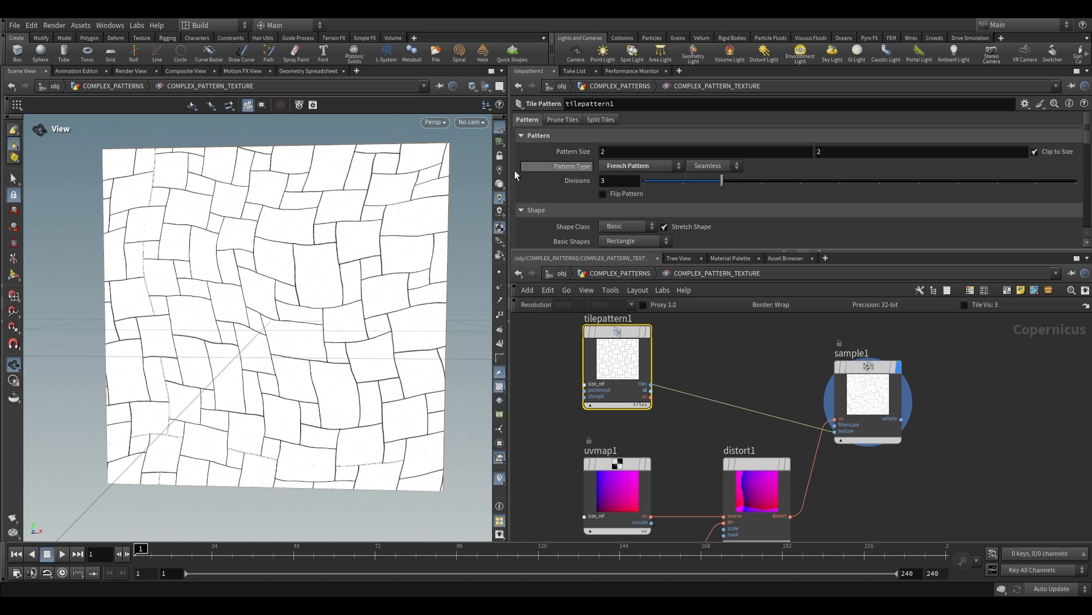
pyautogui.moveTo(703, 418); pyautogui.dragTo(687, 397, button='middle')
pyautogui.scroll(-1, 694, 435)
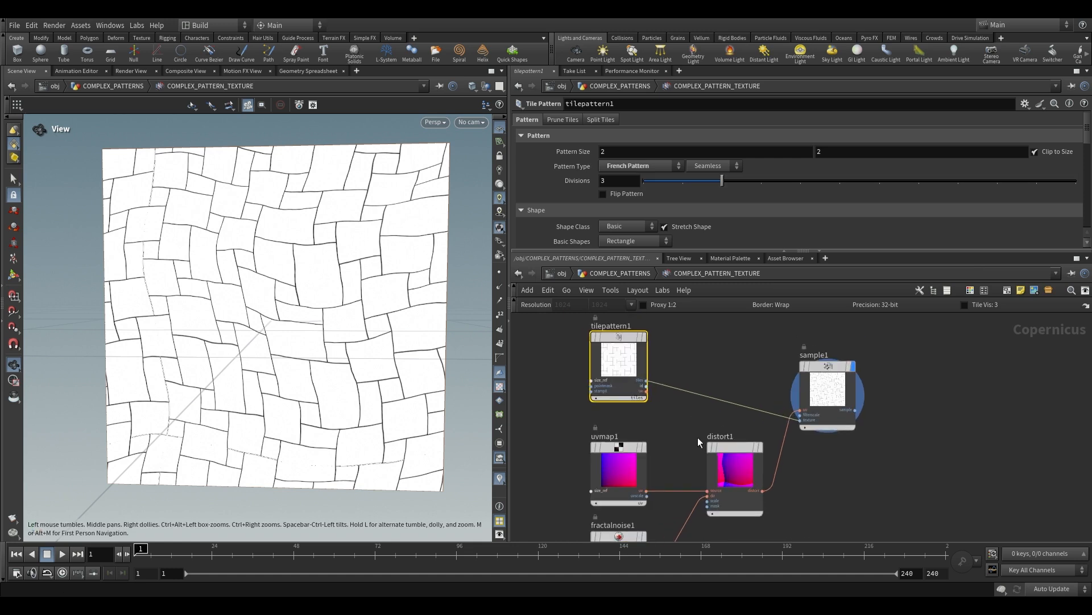
# Remove the UV Map, Distort and Fractal Noise nodes and return the Tile Pattern to Stack Bond
pyautogui.click(748, 446)
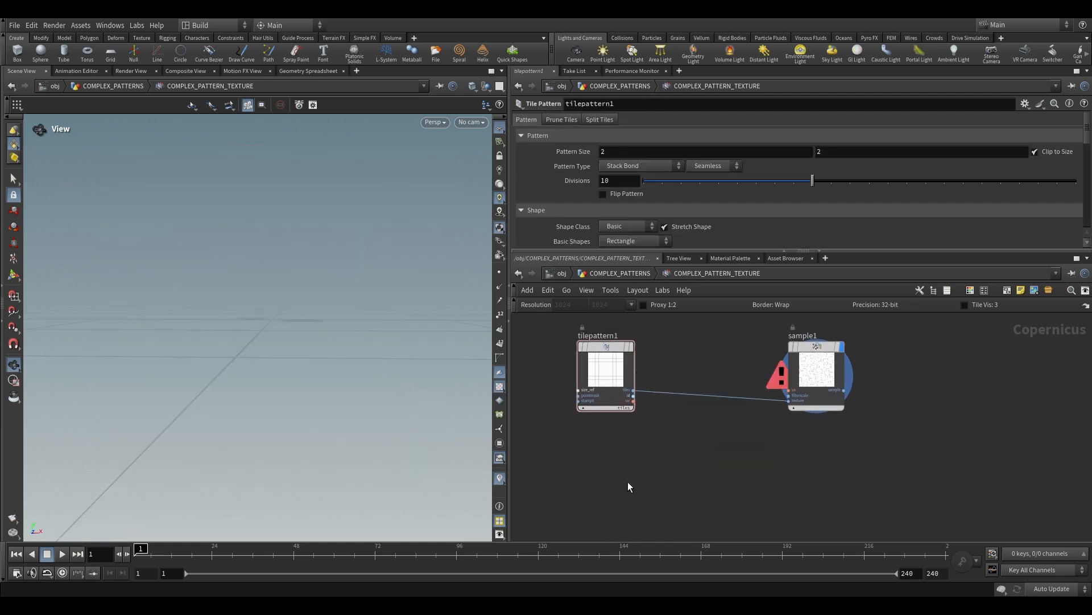
pyautogui.moveTo(627, 482); pyautogui.dragTo(643, 466, button='middle')
pyautogui.scroll(-2, 589, 470)
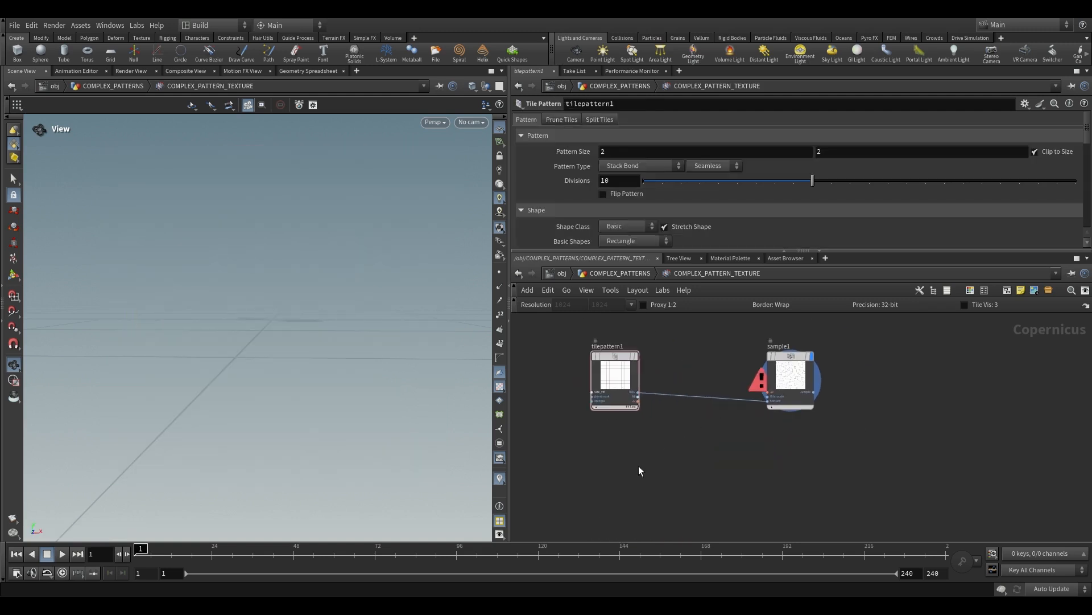
# Add a mono Ramp node below the tile pattern and display its output
pyautogui.press('Tab')
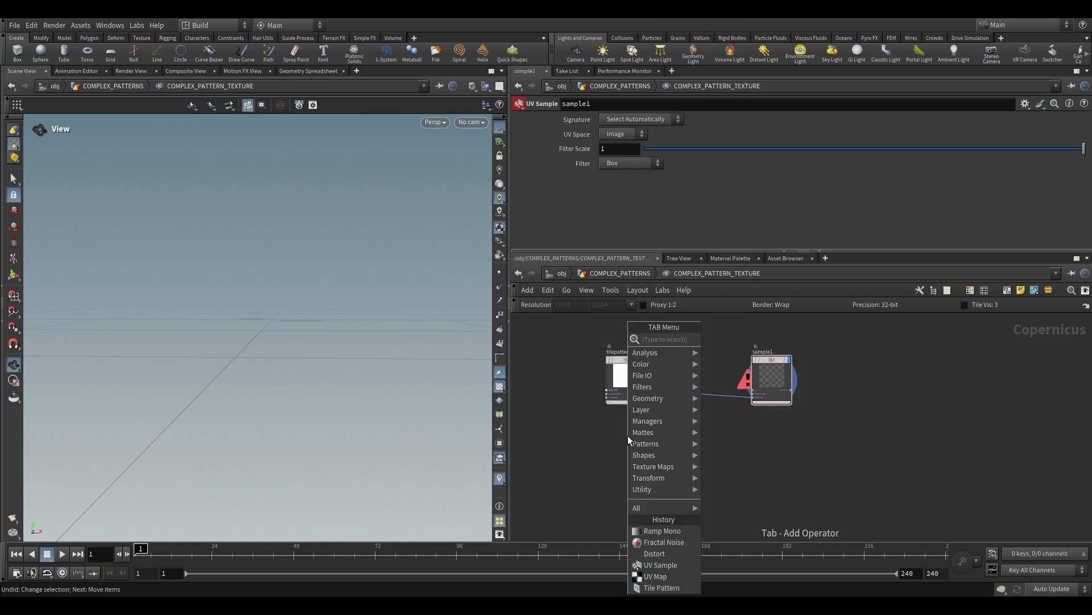
pyautogui.write('uv')
pyautogui.press('Return')
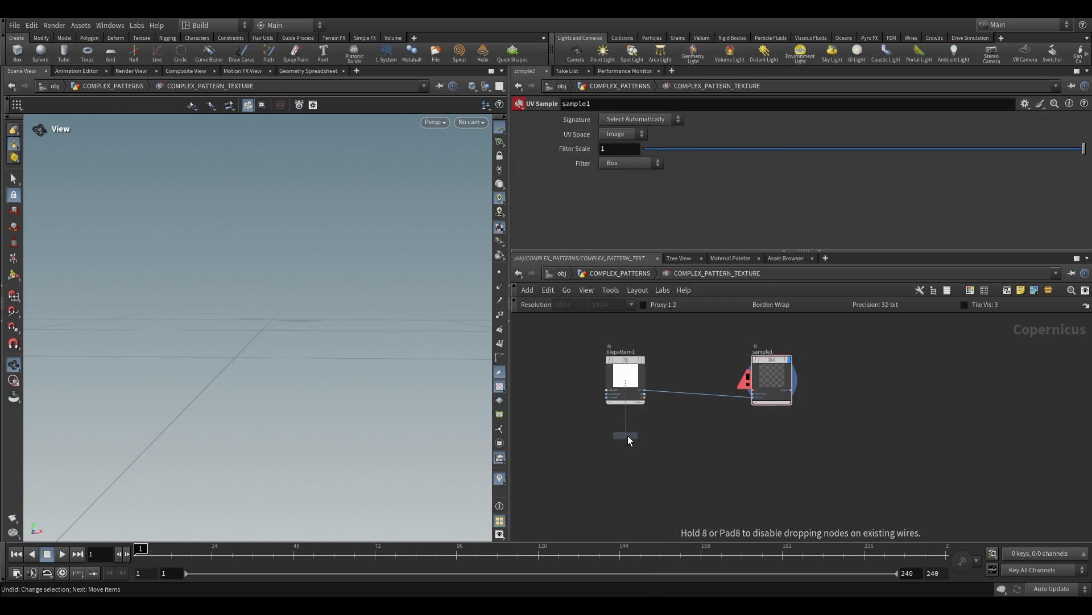
pyautogui.click(627, 436)
pyautogui.click(643, 435)
# Try the Vertical type on the ramp and undo it
pyautogui.moveTo(325, 328); pyautogui.dragTo(284, 325)
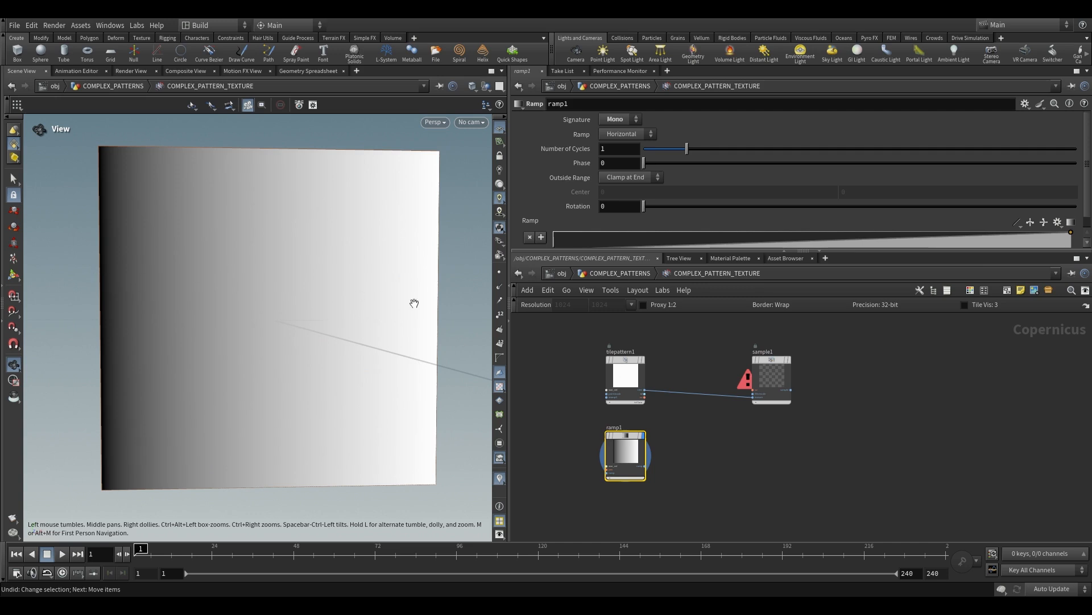
pyautogui.moveTo(399, 300); pyautogui.dragTo(430, 306)
pyautogui.click(623, 134)
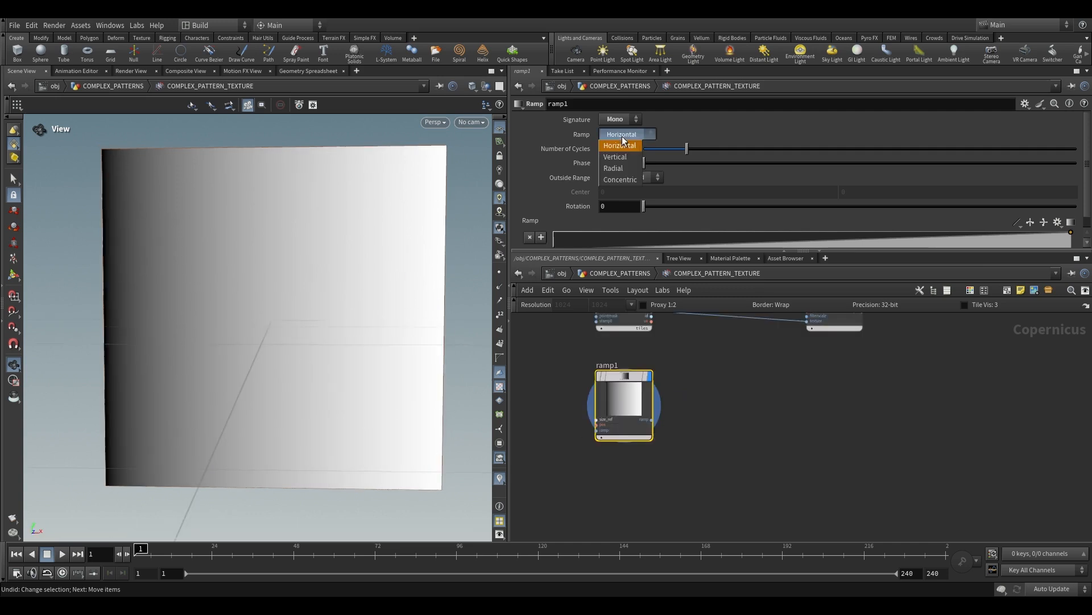
pyautogui.click(618, 157)
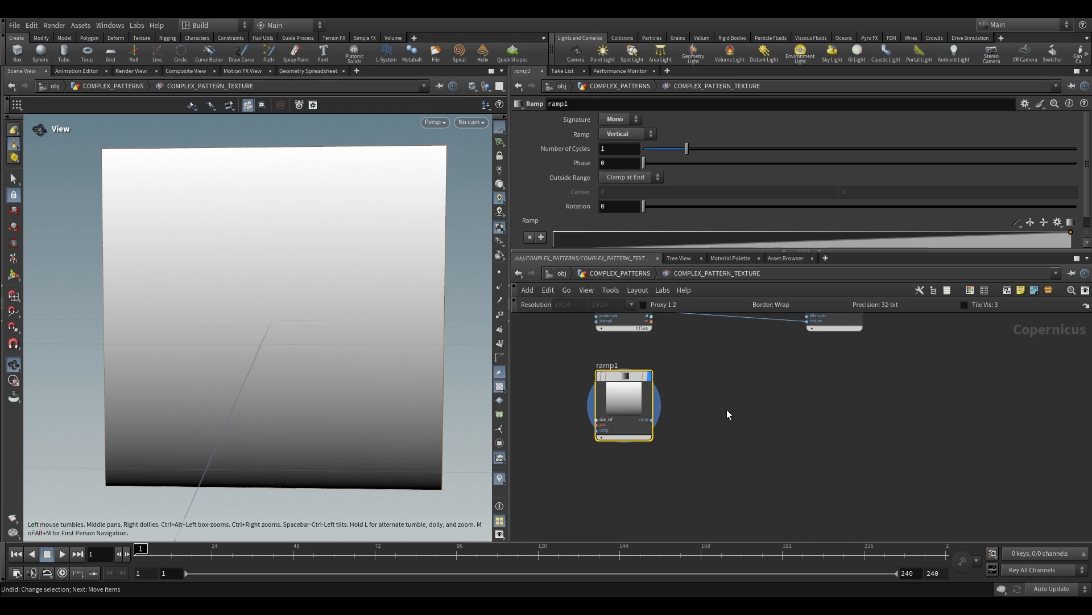
pyautogui.hotkey('ctrl', 'z')
# Duplicate the horizontal ramp below itself, set the copy's ramp type to Vertical, and display each ramp's output
pyautogui.moveTo(655, 382); pyautogui.dragTo(627, 477)
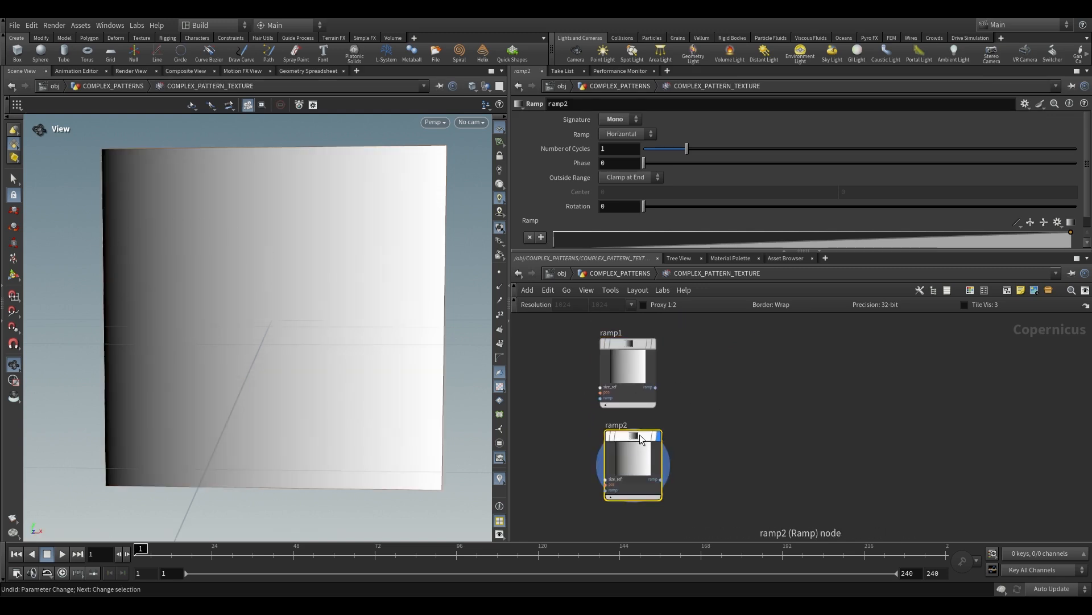
pyautogui.click(629, 134)
pyautogui.click(630, 134)
pyautogui.click(625, 355)
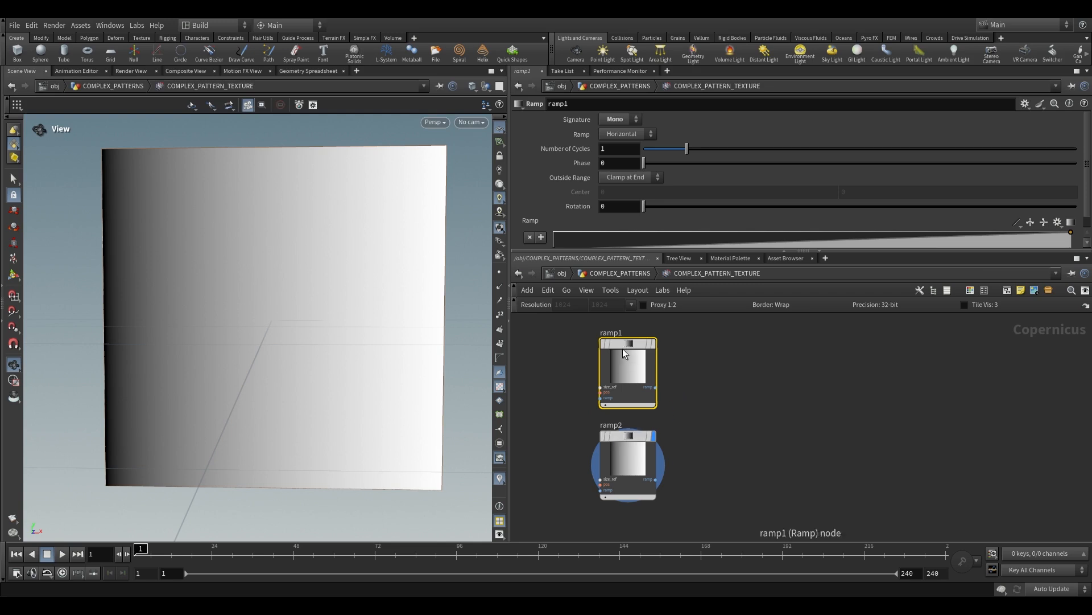
pyautogui.click(634, 458)
pyautogui.click(631, 157)
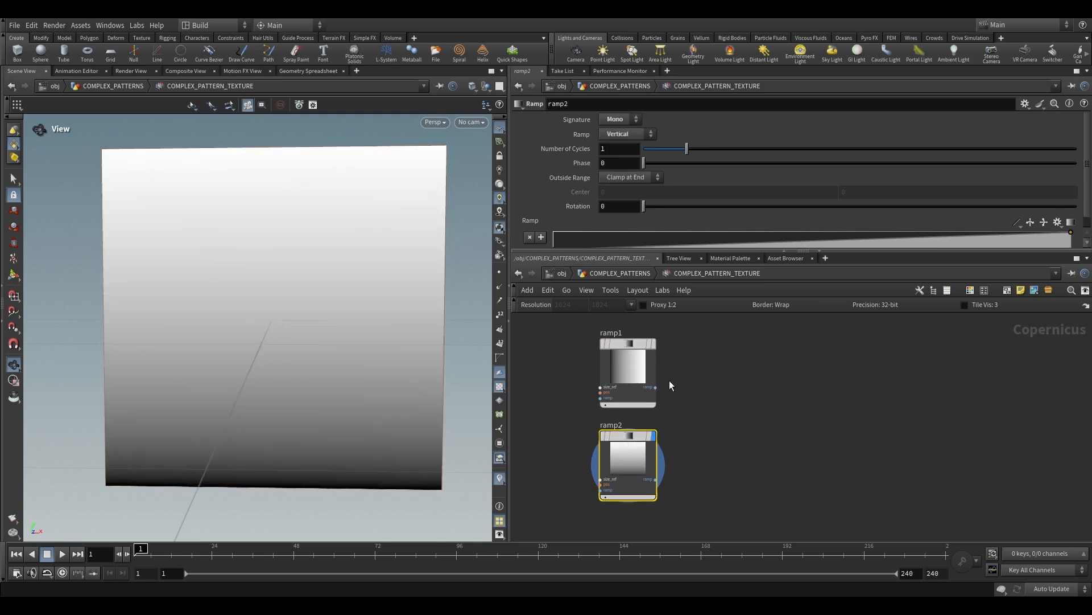
pyautogui.click(653, 343)
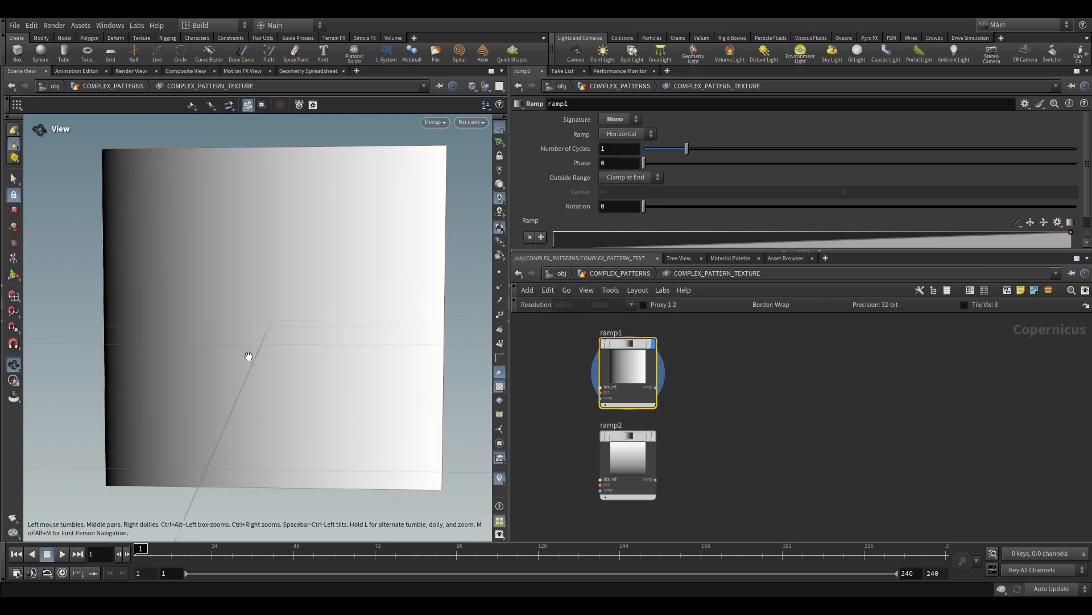
pyautogui.click(652, 435)
# Add a Channel Join node beside the two ramps
pyautogui.moveTo(585, 447); pyautogui.dragTo(526, 453, button='middle')
pyautogui.press('Tab')
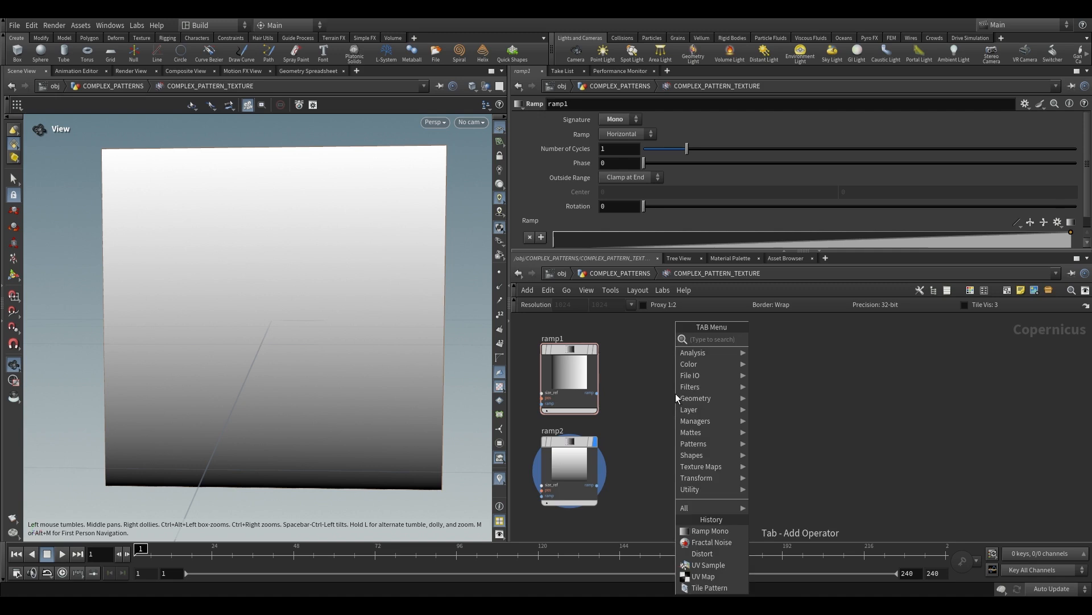
pyautogui.write('channe')
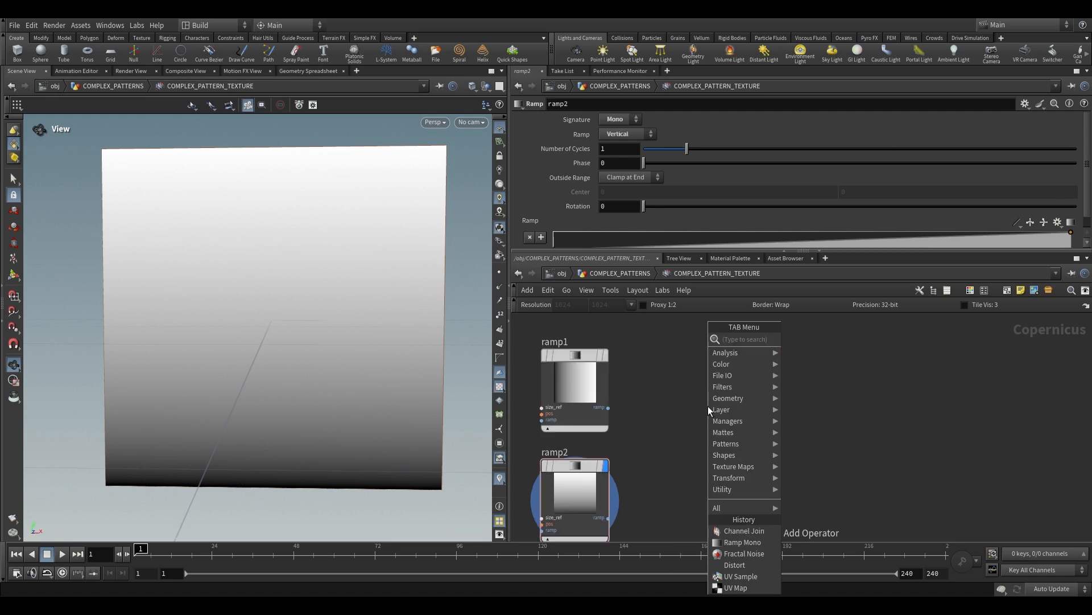
pyautogui.write('channel')
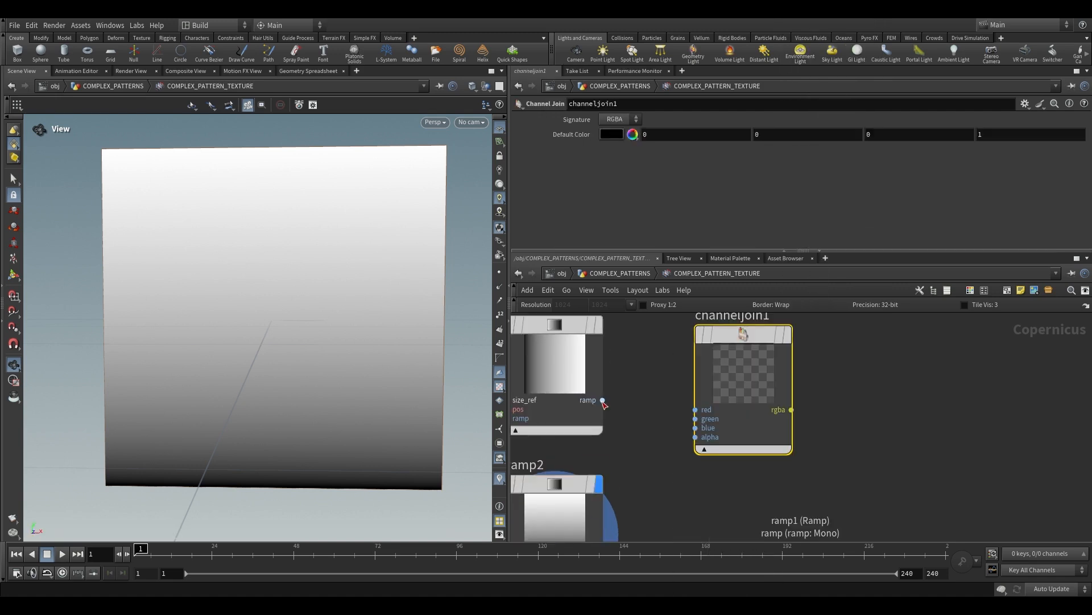
# Connect the horizontal ramp to the Channel Join's red input and the vertical ramp to green, and display the joined output
pyautogui.moveTo(642, 404); pyautogui.dragTo(678, 417, button='middle')
pyautogui.scroll(-1, 678, 418)
pyautogui.click(646, 416)
pyautogui.click(724, 423)
pyautogui.moveTo(688, 482); pyautogui.dragTo(655, 474, button='middle')
pyautogui.scroll(1, 677, 392)
pyautogui.click(632, 465)
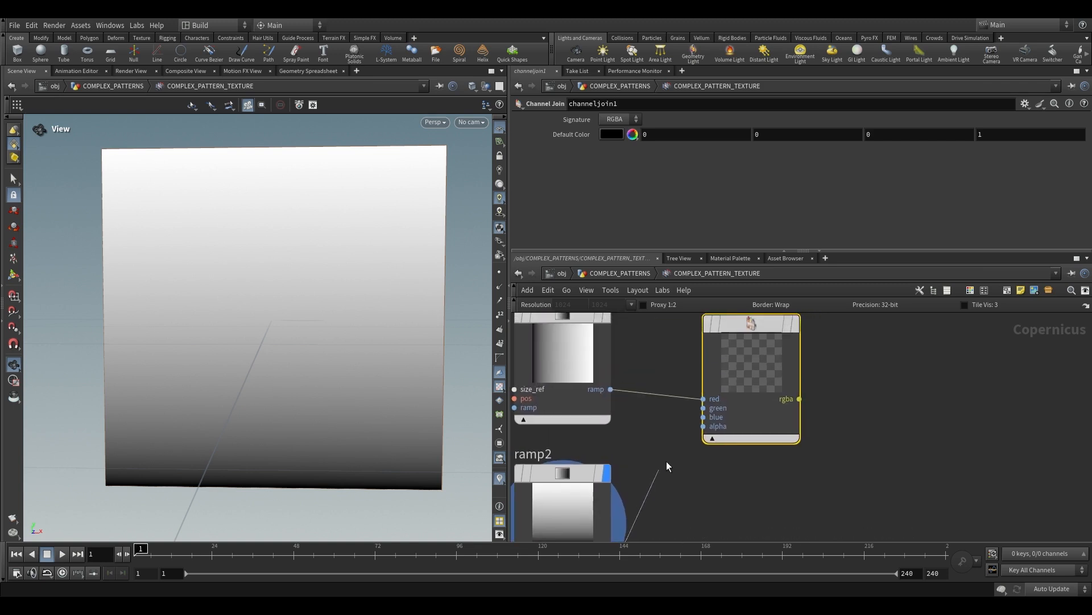
pyautogui.scroll(-1, 663, 416)
pyautogui.click(708, 404)
pyautogui.click(784, 335)
pyautogui.moveTo(348, 372); pyautogui.dragTo(305, 337)
pyautogui.scroll(3, 688, 398)
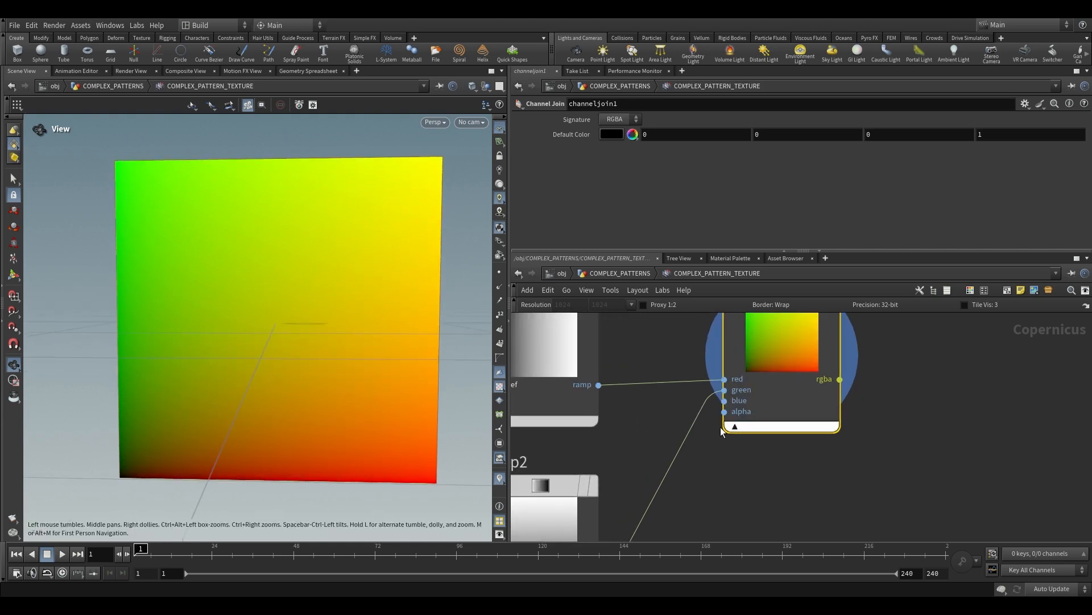
# Try the vertical ramp in the Channel Join's blue input and return it to the green input
pyautogui.moveTo(724, 390)
pyautogui.mouseDown()
pyautogui.moveTo(731, 418)
pyautogui.moveTo(725, 400)
pyautogui.mouseUp()
pyautogui.moveTo(364, 358)
pyautogui.mouseDown()
pyautogui.moveTo(387, 360)
pyautogui.moveTo(351, 354)
pyautogui.mouseUp()
pyautogui.scroll(-1, 660, 427)
pyautogui.moveTo(660, 428); pyautogui.dragTo(673, 442, button='middle')
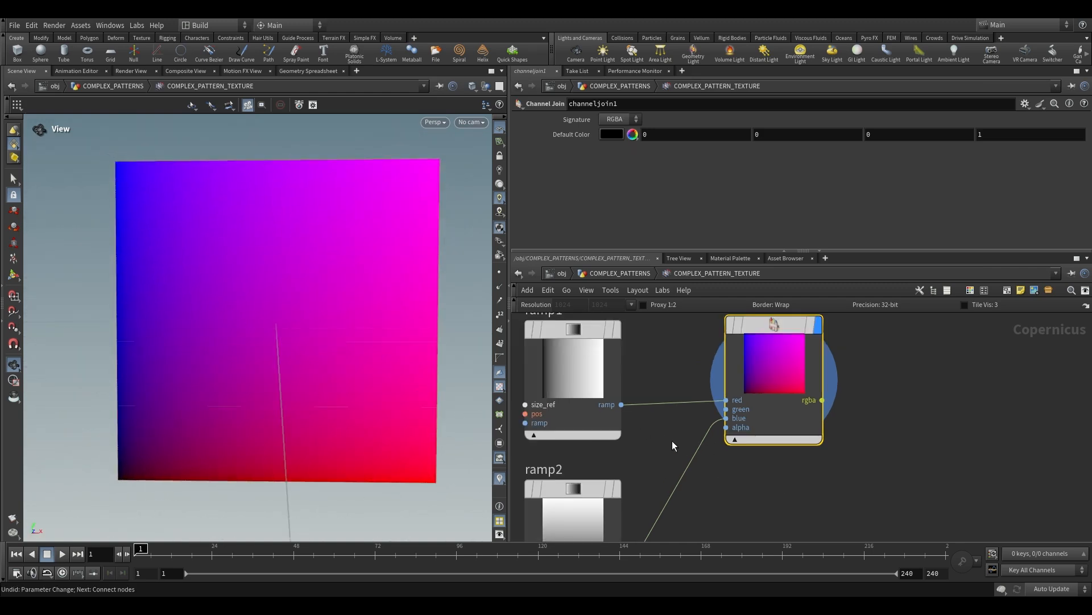
pyautogui.scroll(-2, 659, 410)
pyautogui.moveTo(680, 394)
pyautogui.mouseDown(button='middle')
pyautogui.moveTo(687, 438)
pyautogui.moveTo(674, 385)
pyautogui.mouseUp(button='middle')
pyautogui.scroll(1, 674, 387)
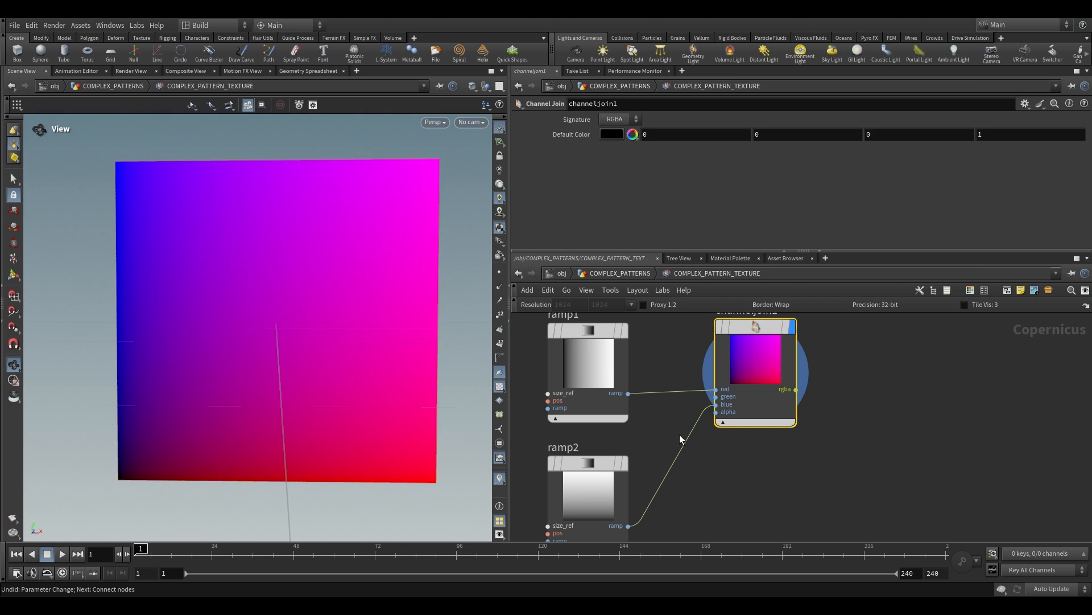
pyautogui.moveTo(681, 404); pyautogui.dragTo(677, 398, button='middle')
pyautogui.moveTo(711, 397); pyautogui.dragTo(712, 388)
pyautogui.moveTo(398, 330); pyautogui.dragTo(345, 375)
# Switch the Channel Join's signature to UV and feed its output into the UV Sample's uv input, displaying the sampled tiles
pyautogui.moveTo(854, 412); pyautogui.dragTo(844, 455, button='middle')
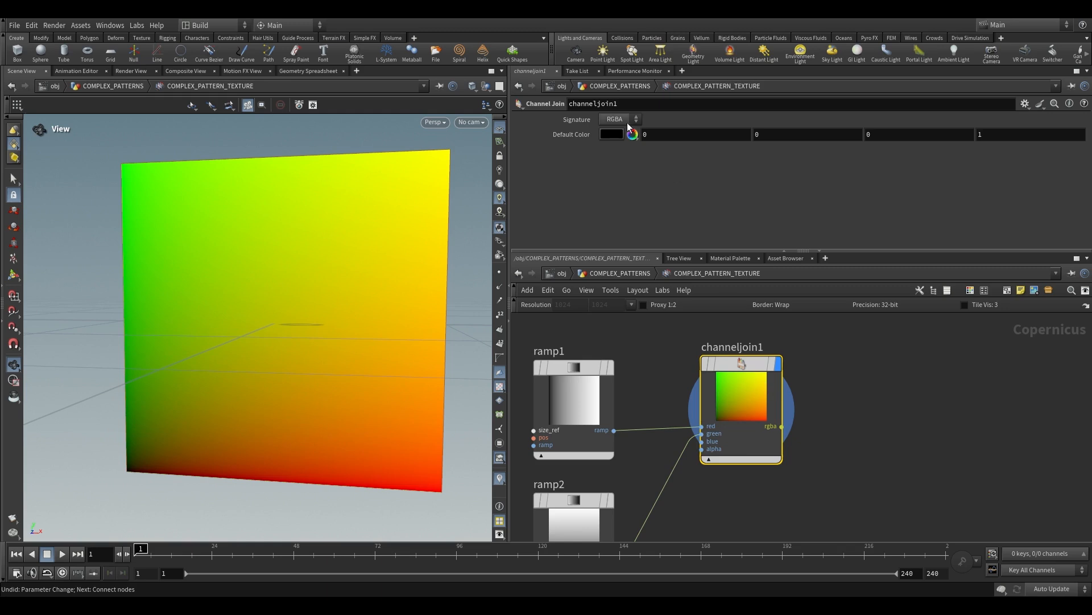
pyautogui.click(626, 123)
pyautogui.click(619, 143)
pyautogui.moveTo(797, 411); pyautogui.dragTo(759, 420, button='middle')
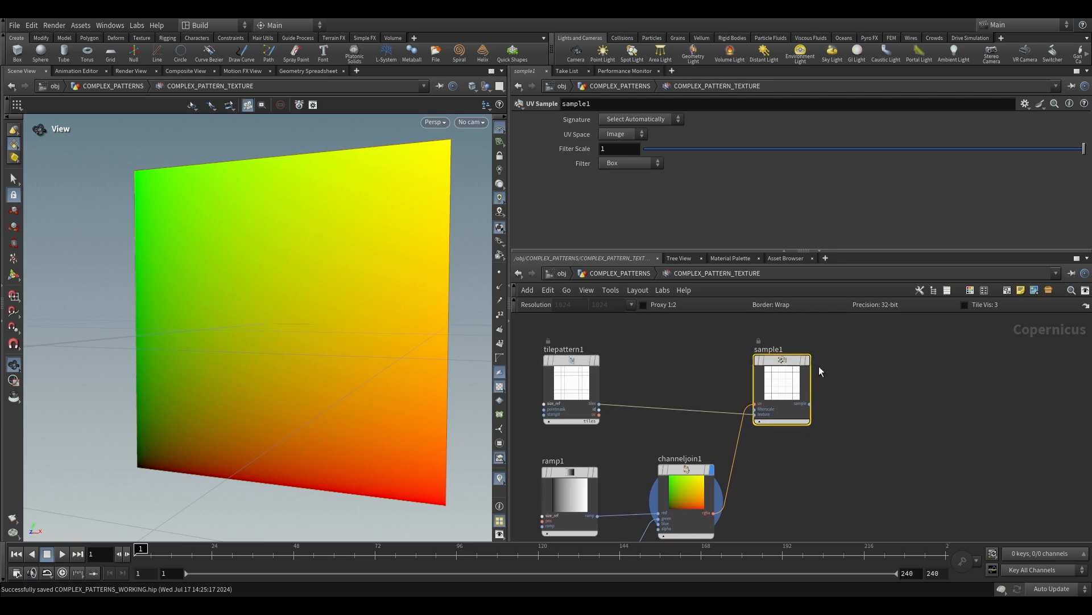
pyautogui.click(807, 360)
pyautogui.moveTo(461, 319); pyautogui.dragTo(430, 318)
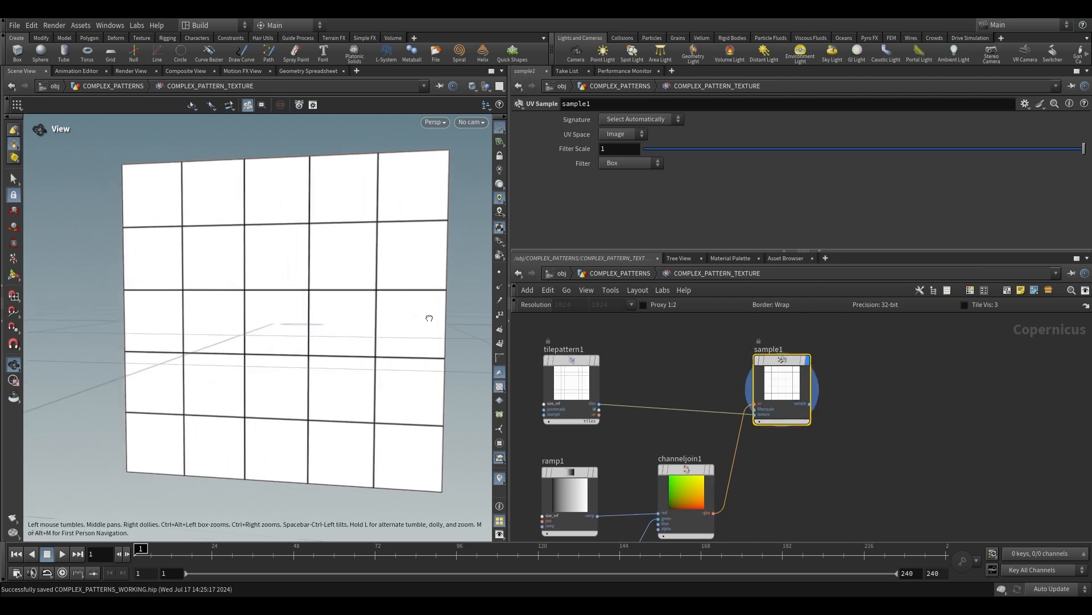
pyautogui.scroll(2, 708, 456)
pyautogui.click(711, 473)
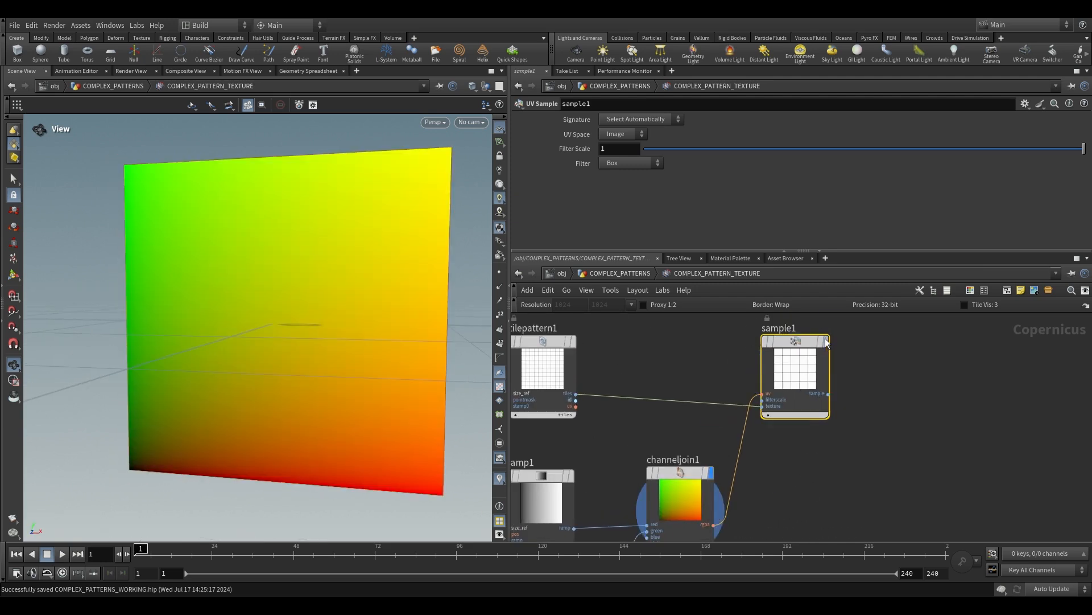
pyautogui.click(826, 341)
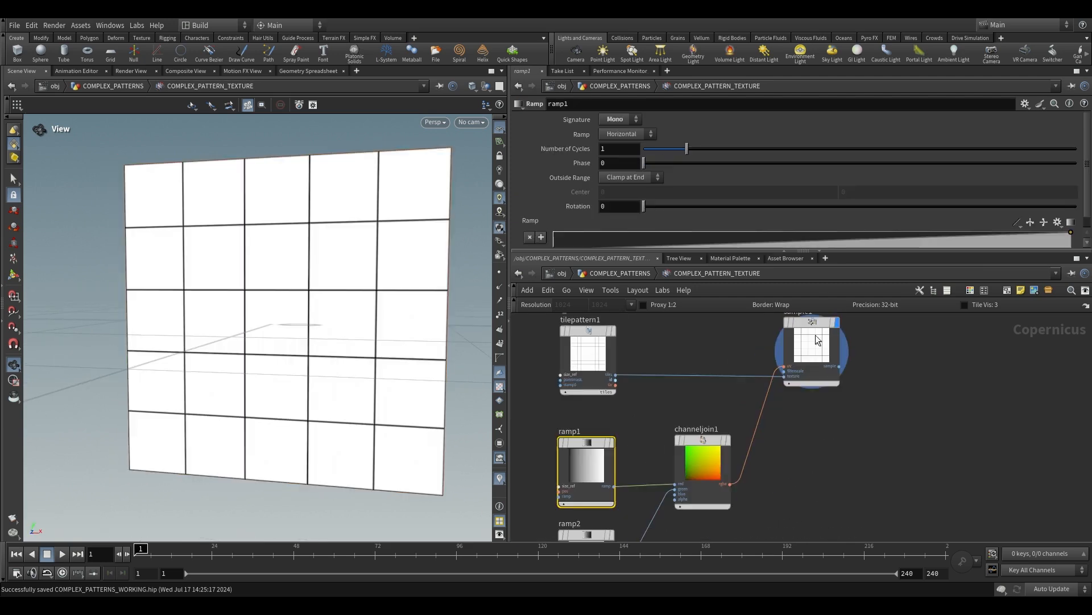
pyautogui.moveTo(803, 429); pyautogui.dragTo(777, 410, button='middle')
pyautogui.scroll(-3, 767, 426)
pyautogui.scroll(2, 721, 417)
pyautogui.moveTo(744, 422); pyautogui.dragTo(760, 419)
pyautogui.moveTo(713, 437); pyautogui.dragTo(696, 407, button='middle')
pyautogui.scroll(-1, 695, 407)
pyautogui.moveTo(809, 408); pyautogui.dragTo(793, 434, button='middle')
pyautogui.scroll(2, 736, 426)
pyautogui.moveTo(737, 426); pyautogui.dragTo(721, 431)
pyautogui.click(808, 406)
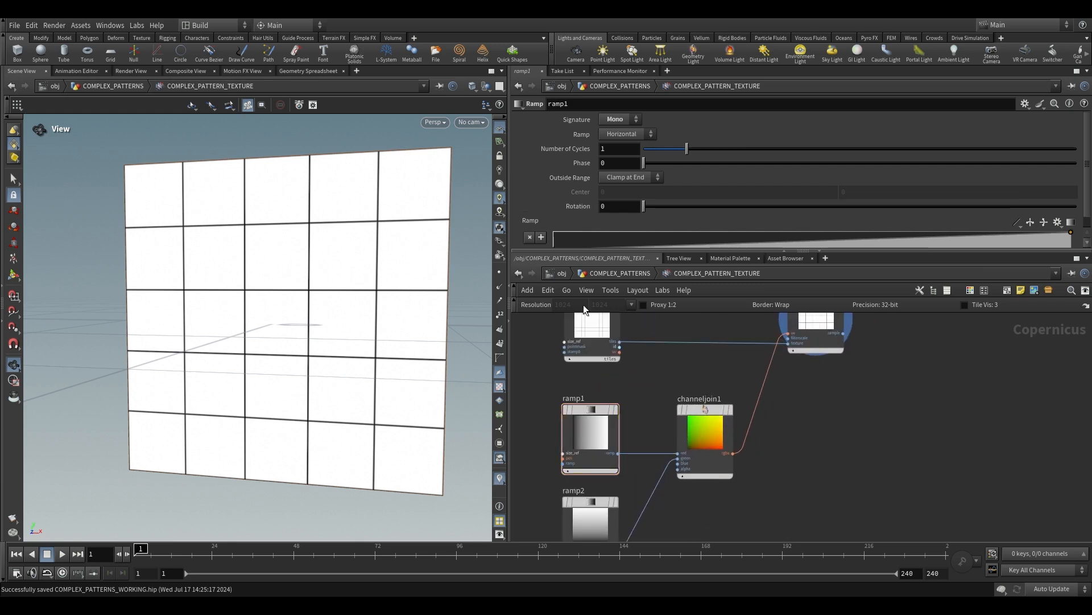
# Insert a Remap node between the horizontal ramp and the Channel Join and set its Output Min to -1
pyautogui.moveTo(775, 433); pyautogui.dragTo(775, 427, button='middle')
pyautogui.moveTo(708, 427); pyautogui.dragTo(722, 427)
pyautogui.moveTo(642, 414); pyautogui.dragTo(645, 393, button='middle')
pyautogui.press('Tab')
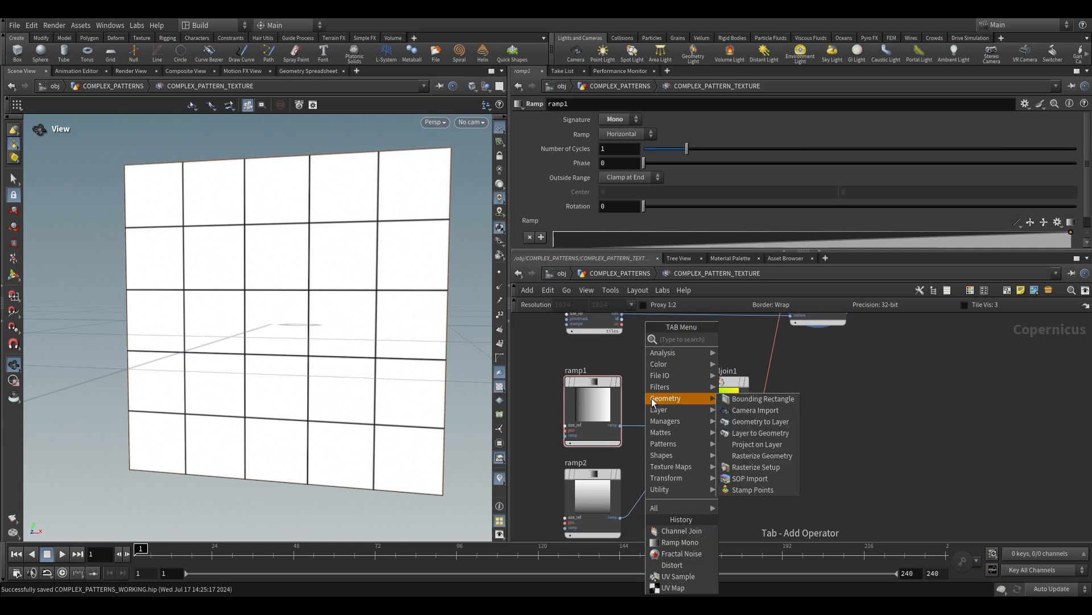
pyautogui.write('rem')
pyautogui.press('Return')
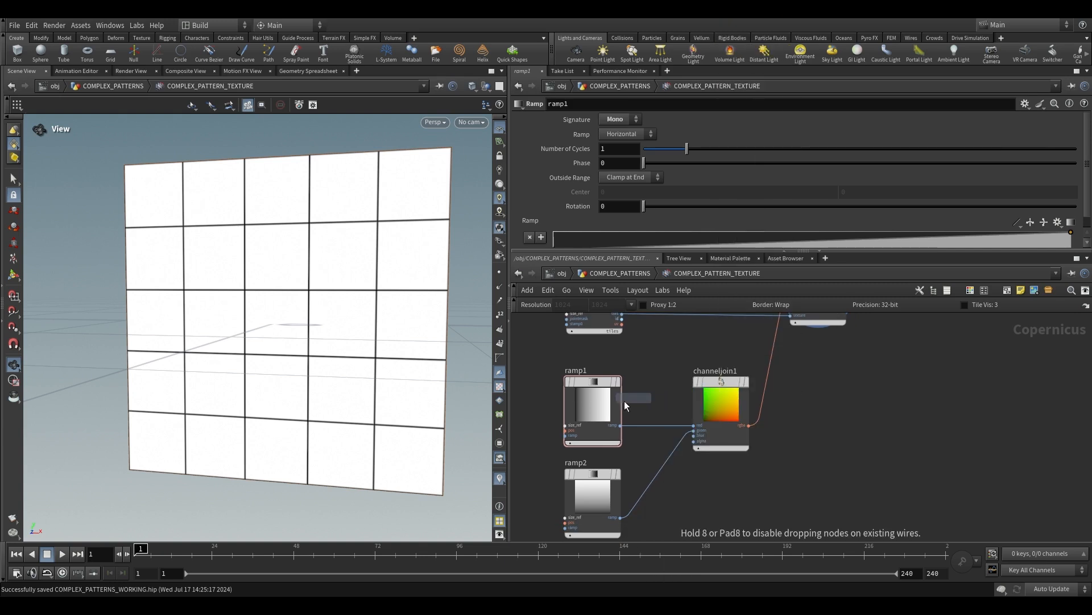
pyautogui.click(642, 428)
pyautogui.hotkey('ctrl', 's')
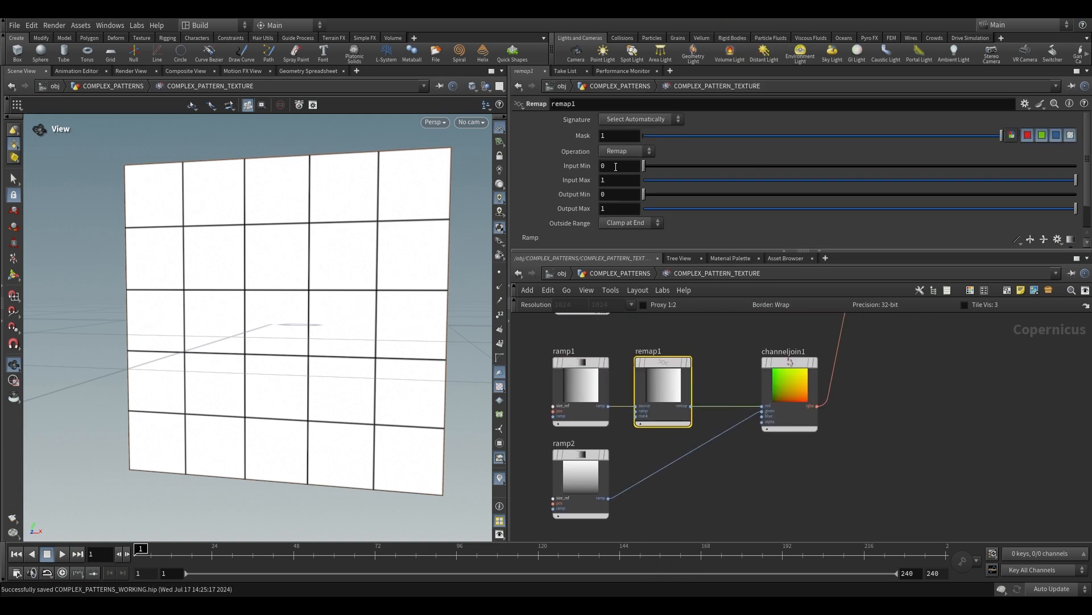
pyautogui.click(619, 194)
pyautogui.press('Return')
# Duplicate the Remap node and wire the copy between the vertical ramp and the Channel Join's green input
pyautogui.keyDown('alt'); pyautogui.moveTo(664, 382); pyautogui.dragTo(669, 476); pyautogui.keyUp('alt')
pyautogui.click(609, 498)
pyautogui.click(641, 498)
pyautogui.click(695, 499)
pyautogui.click(763, 411)
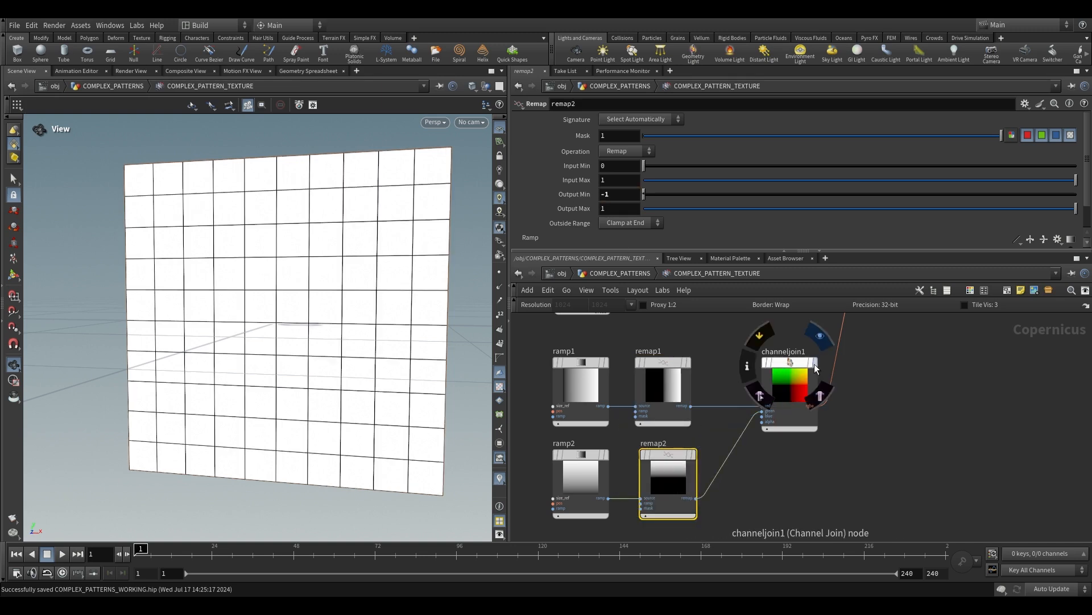
# Inspect the Channel Join's remapped output and remove both Remap nodes, returning the display to the UV Sample
pyautogui.moveTo(824, 361); pyautogui.dragTo(761, 465, button='middle')
pyautogui.moveTo(591, 381); pyautogui.dragTo(659, 382, button='middle')
pyautogui.moveTo(794, 457); pyautogui.dragTo(787, 416, button='middle')
pyautogui.moveTo(363, 355)
pyautogui.mouseDown()
pyautogui.moveTo(347, 334)
pyautogui.moveTo(361, 342)
pyautogui.moveTo(319, 356)
pyautogui.moveTo(351, 343)
pyautogui.mouseUp()
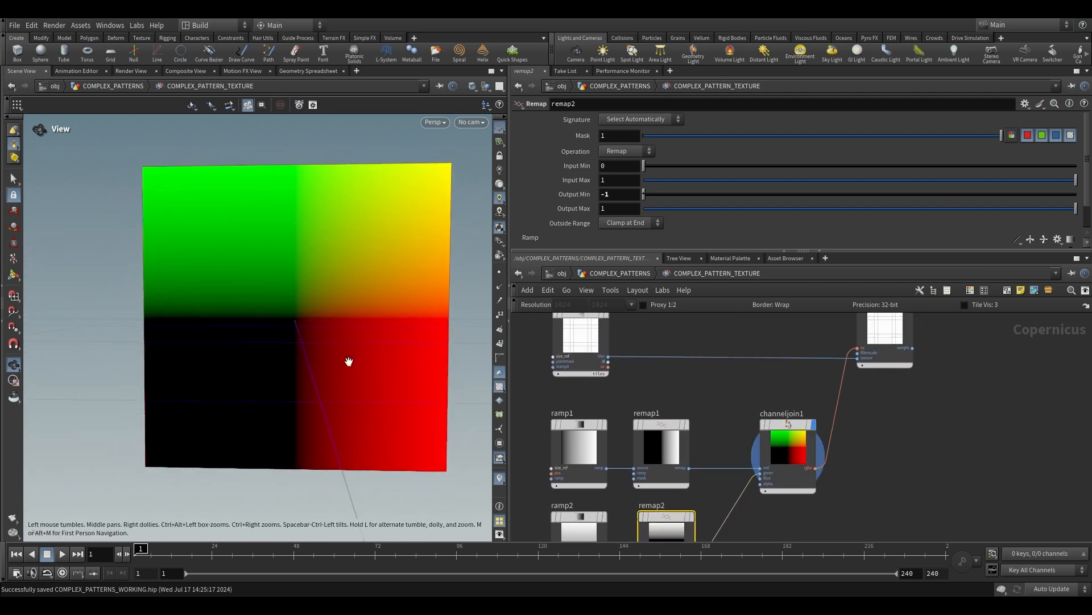
pyautogui.moveTo(305, 371); pyautogui.dragTo(289, 356)
pyautogui.moveTo(749, 410); pyautogui.dragTo(717, 469, button='middle')
pyautogui.scroll(-1, 848, 517)
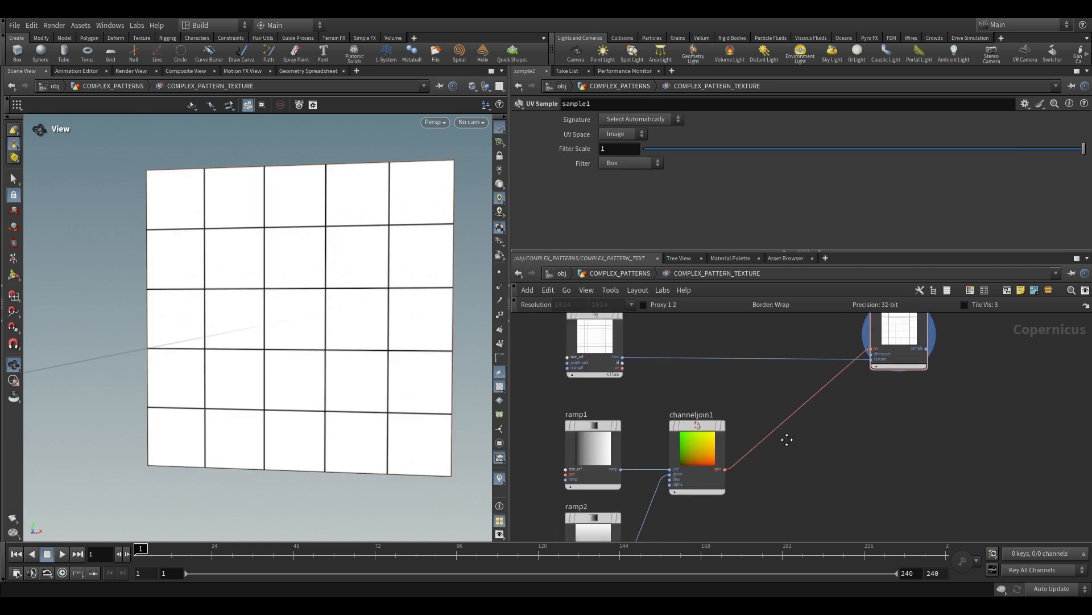
# Insert a UV Transform node on the wire between the Channel Join and the UV Sample
pyautogui.moveTo(787, 440); pyautogui.dragTo(824, 438, button='middle')
pyautogui.press('Tab')
pyautogui.write('uv')
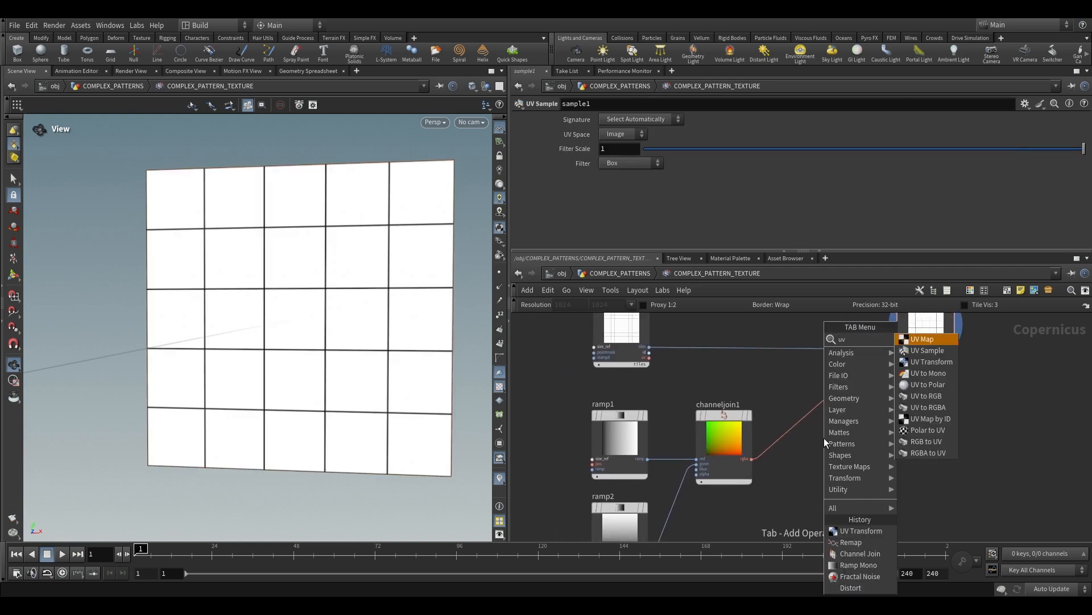
pyautogui.write('tra')
pyautogui.press('Return')
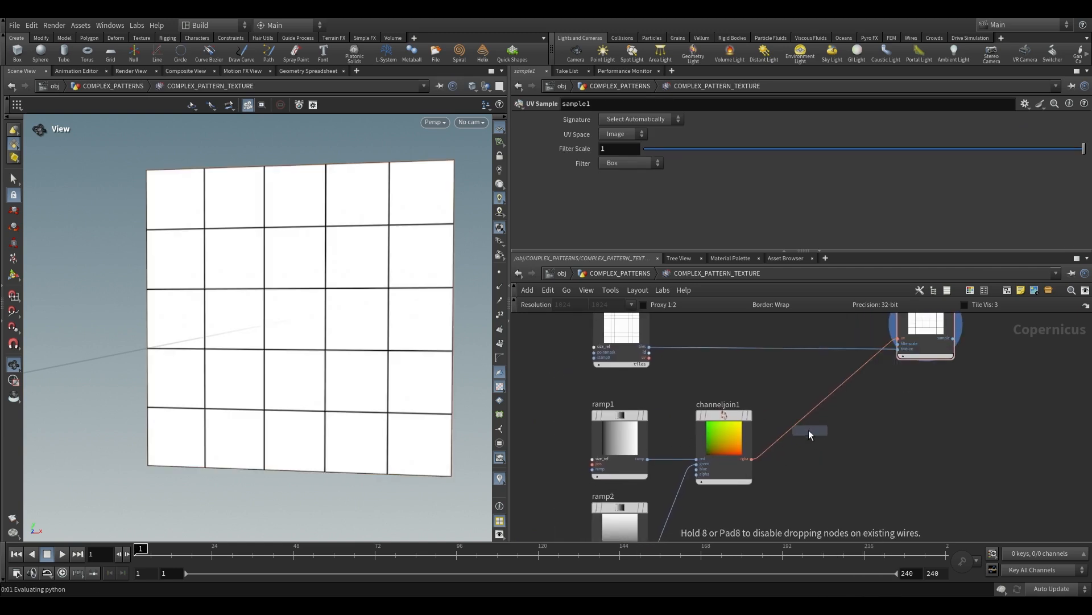
pyautogui.click(814, 433)
# Display the UV Transform's output and set its Uniform Scale to 2
pyautogui.moveTo(854, 420)
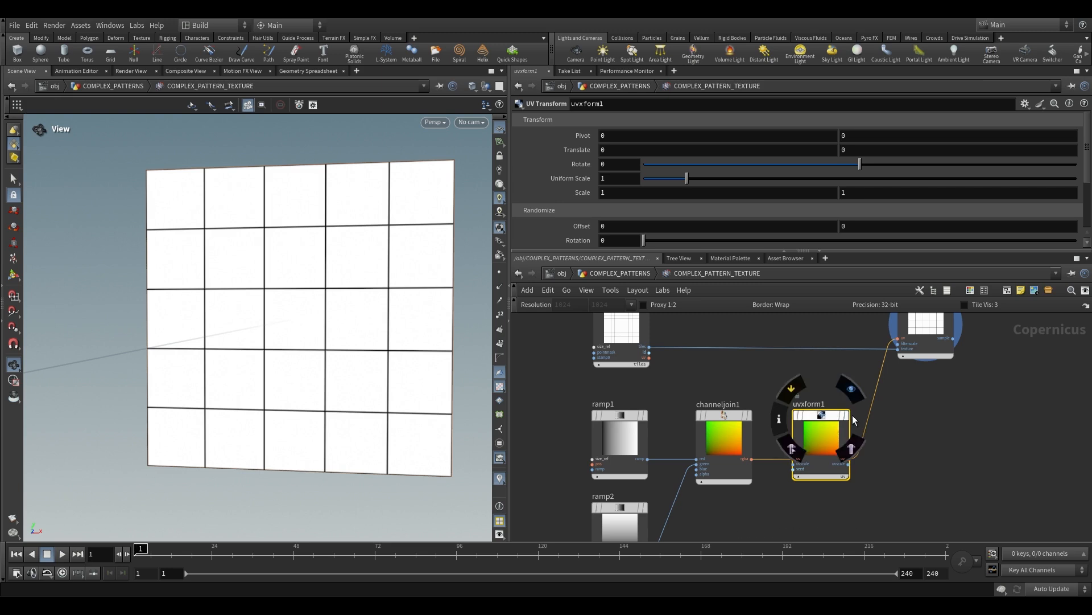
pyautogui.click(852, 389)
pyautogui.click(625, 178)
pyautogui.write('2')
pyautogui.press('Return')
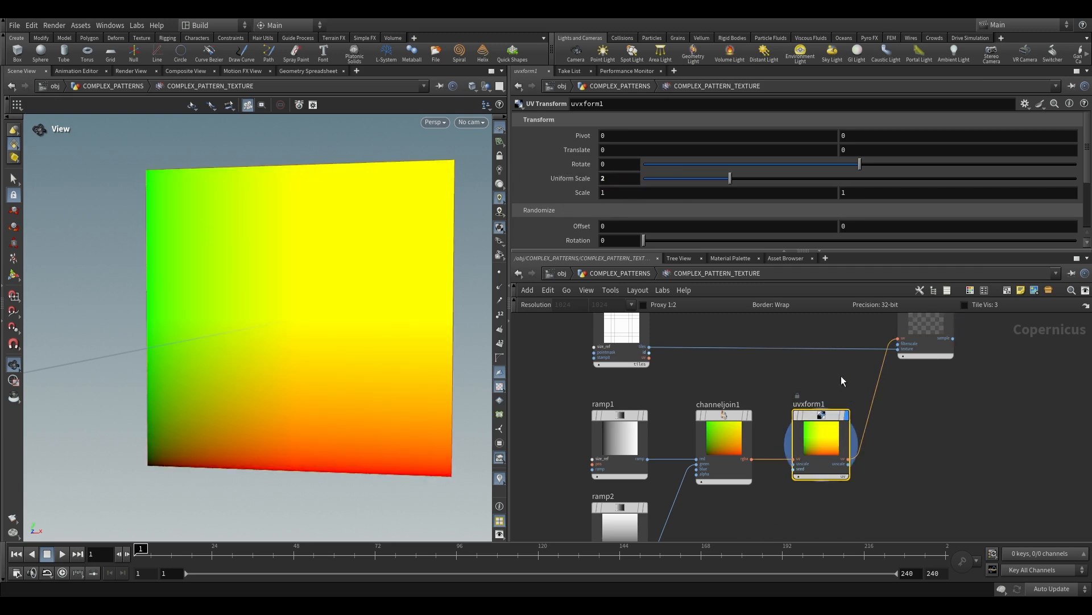
# Display the UV Sample's output to check the tiles with the scaled UVs
pyautogui.moveTo(743, 319); pyautogui.dragTo(698, 355, button='middle')
pyautogui.click(905, 330)
pyautogui.click(886, 345)
pyautogui.click(601, 340)
pyautogui.click(904, 331)
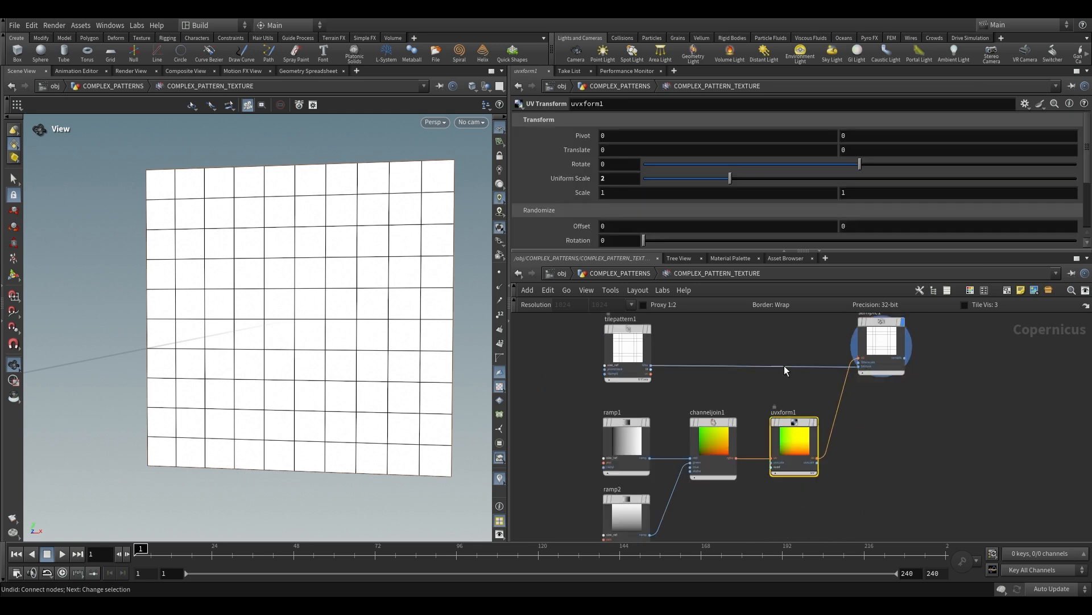
# Display the two ramps' outputs and set the ramp feeding the red channel to Radial
pyautogui.moveTo(832, 375)
pyautogui.mouseDown(button='middle')
pyautogui.moveTo(795, 401)
pyautogui.moveTo(820, 377)
pyautogui.mouseUp(button='middle')
pyautogui.moveTo(716, 410); pyautogui.dragTo(716, 358, button='middle')
pyautogui.scroll(2, 644, 430)
pyautogui.click(693, 334)
pyautogui.moveTo(731, 460); pyautogui.dragTo(714, 425, button='middle')
pyautogui.click(648, 456)
pyautogui.click(687, 411)
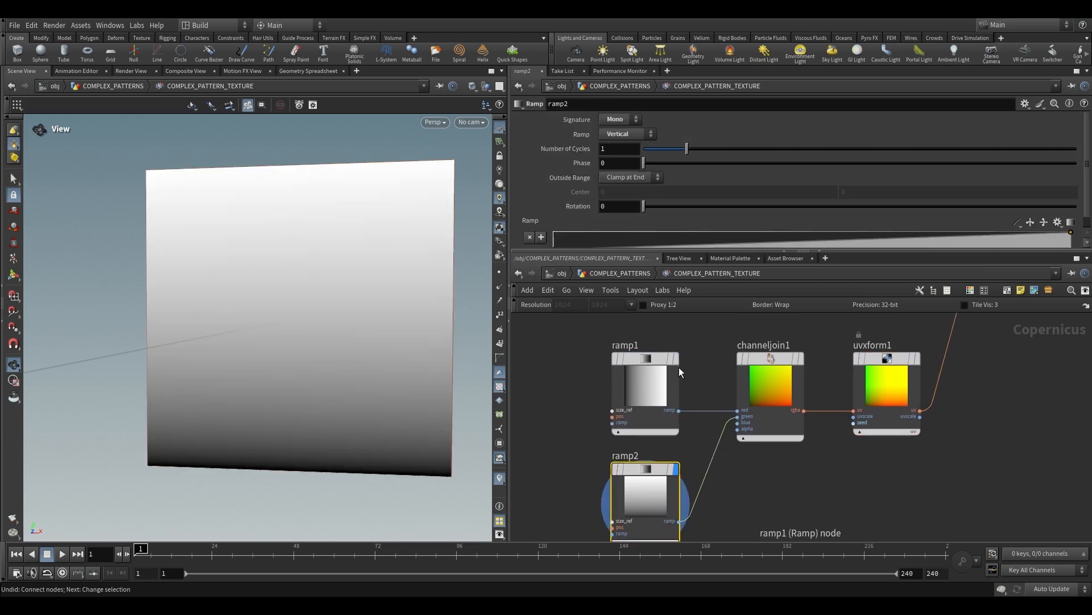
pyautogui.click(686, 387)
pyautogui.click(646, 387)
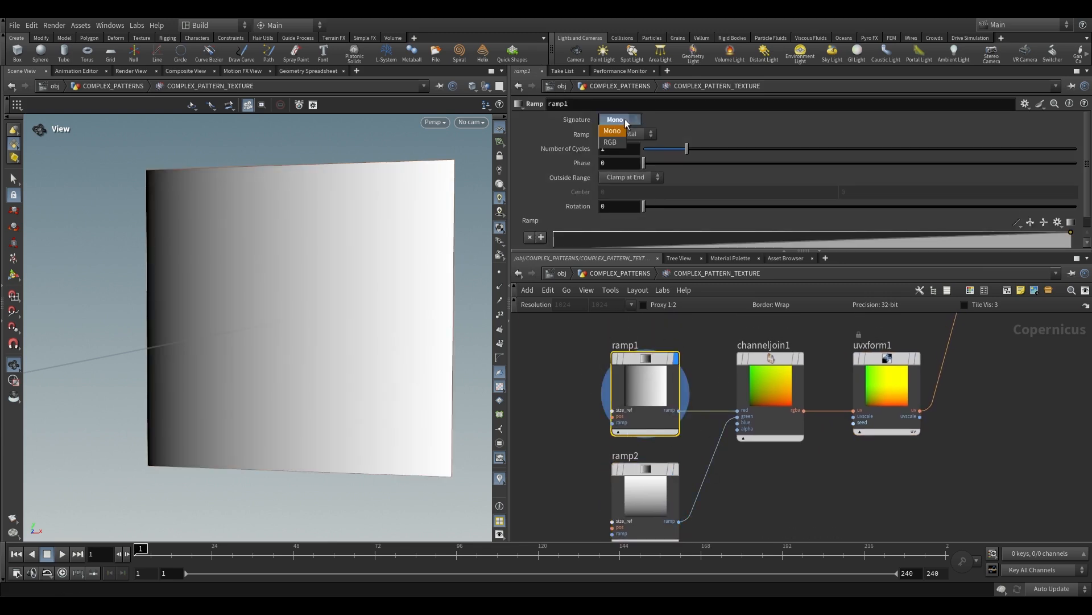
pyautogui.click(636, 135)
pyautogui.click(623, 170)
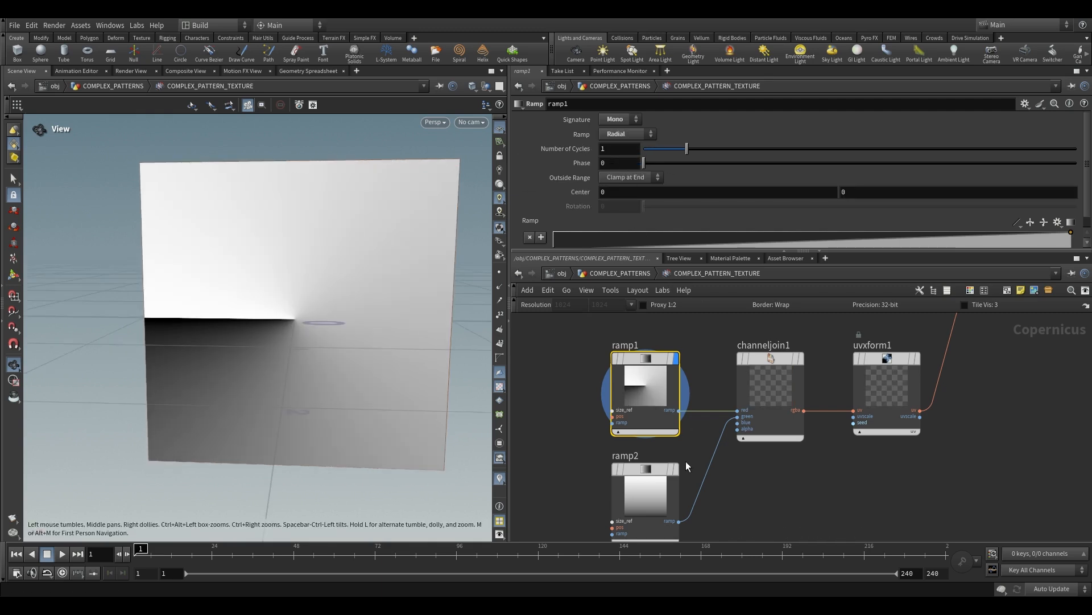
# Display the outputs of the vertical ramp, the Channel Join and the UV Sample to examine the radial tile pattern
pyautogui.click(676, 470)
pyautogui.click(648, 473)
pyautogui.click(801, 359)
pyautogui.moveTo(888, 330); pyautogui.dragTo(706, 460, button='middle')
pyautogui.scroll(-1, 884, 363)
pyautogui.click(862, 351)
pyautogui.click(839, 351)
pyautogui.moveTo(364, 250); pyautogui.dragTo(305, 295)
pyautogui.moveTo(555, 382); pyautogui.dragTo(574, 386, button='middle')
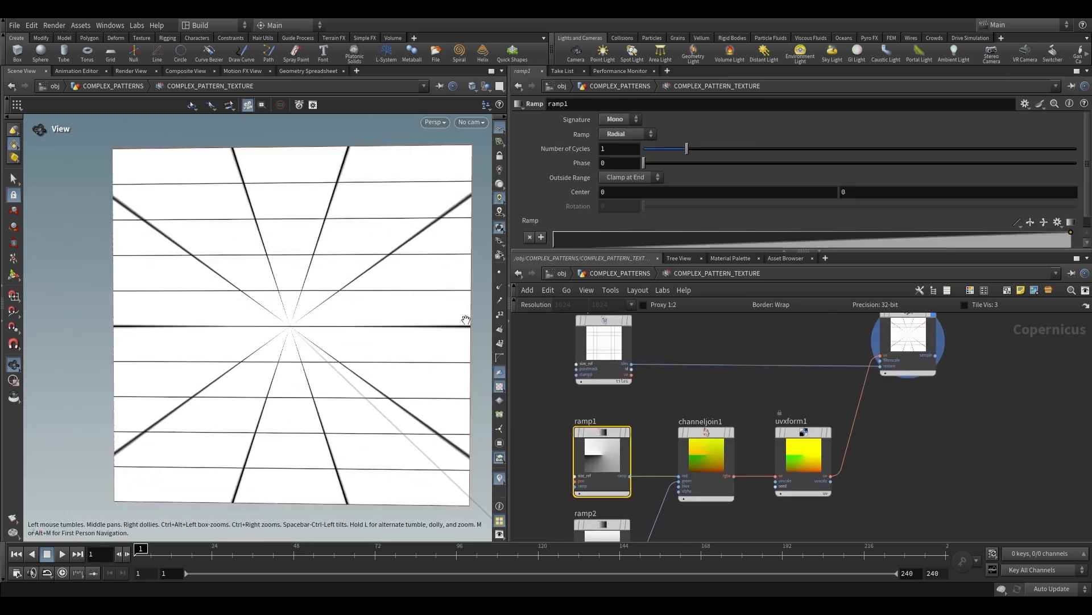
# Set the type of the ramp feeding the green channel to Concentric
pyautogui.moveTo(673, 432); pyautogui.dragTo(696, 387, button='middle')
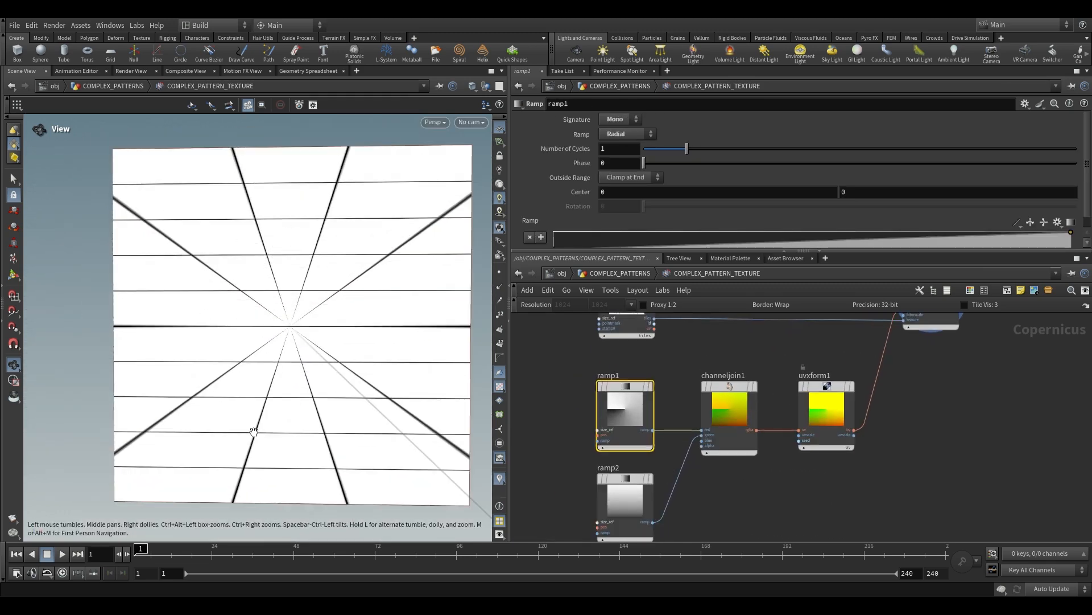
pyautogui.click(627, 479)
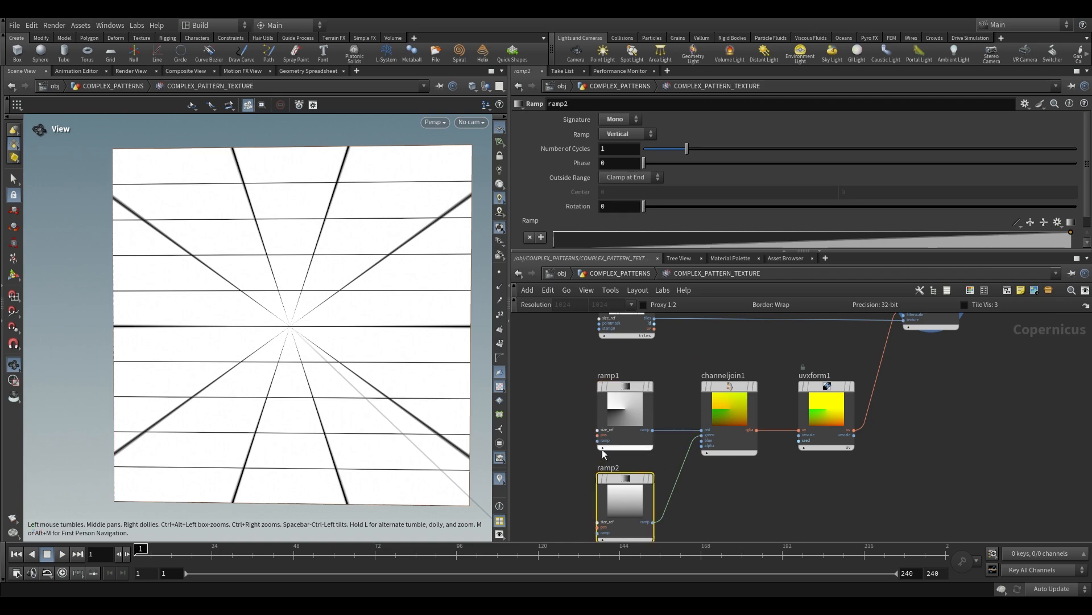
pyautogui.moveTo(593, 487); pyautogui.dragTo(582, 464, button='middle')
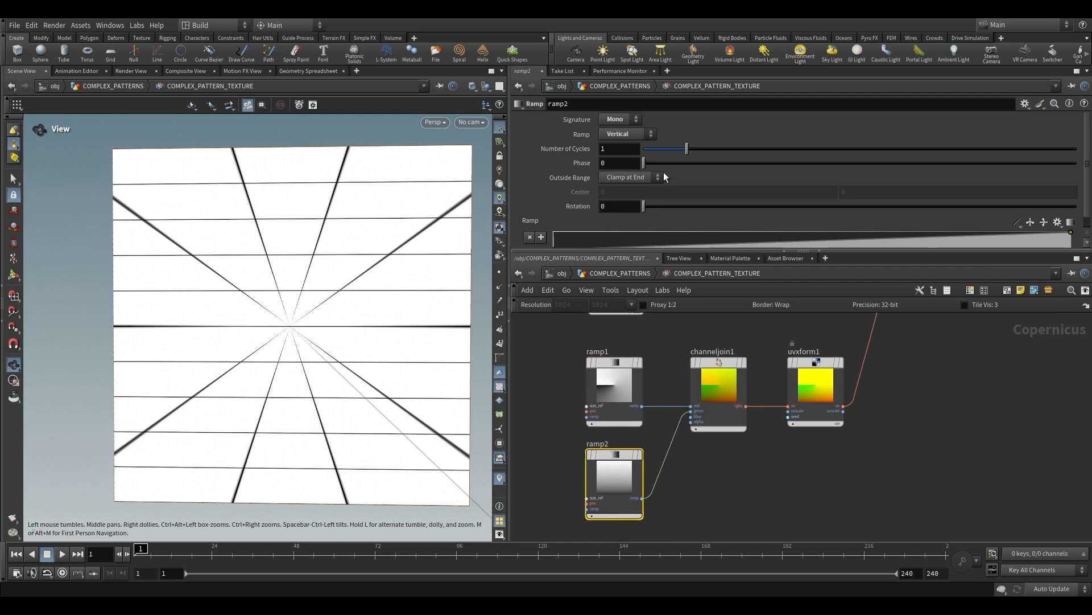
pyautogui.click(627, 180)
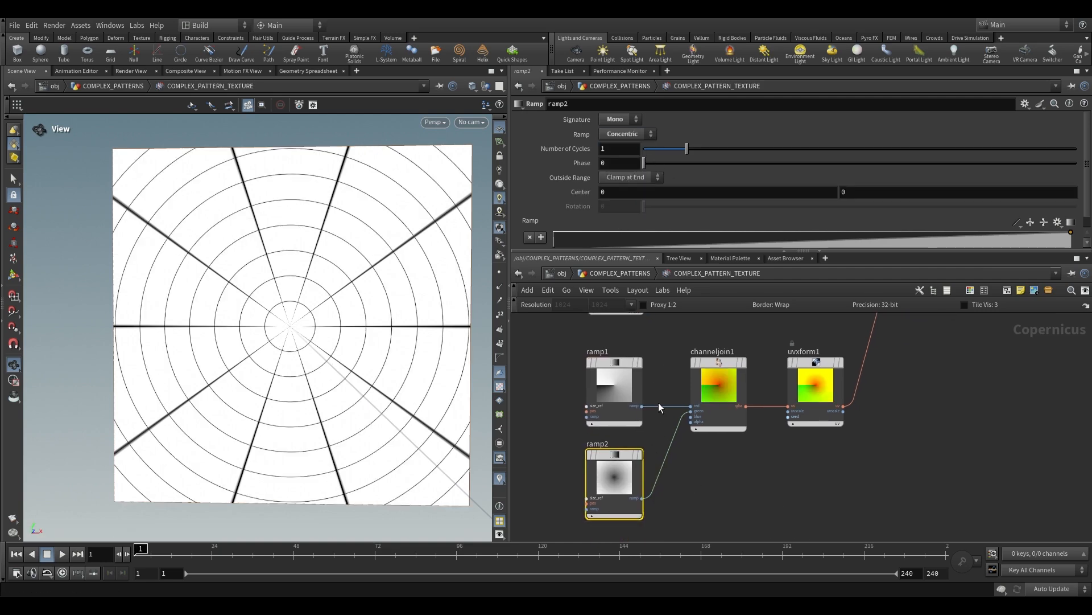
pyautogui.moveTo(302, 275)
pyautogui.mouseDown()
pyautogui.moveTo(367, 301)
pyautogui.moveTo(317, 288)
pyautogui.mouseUp()
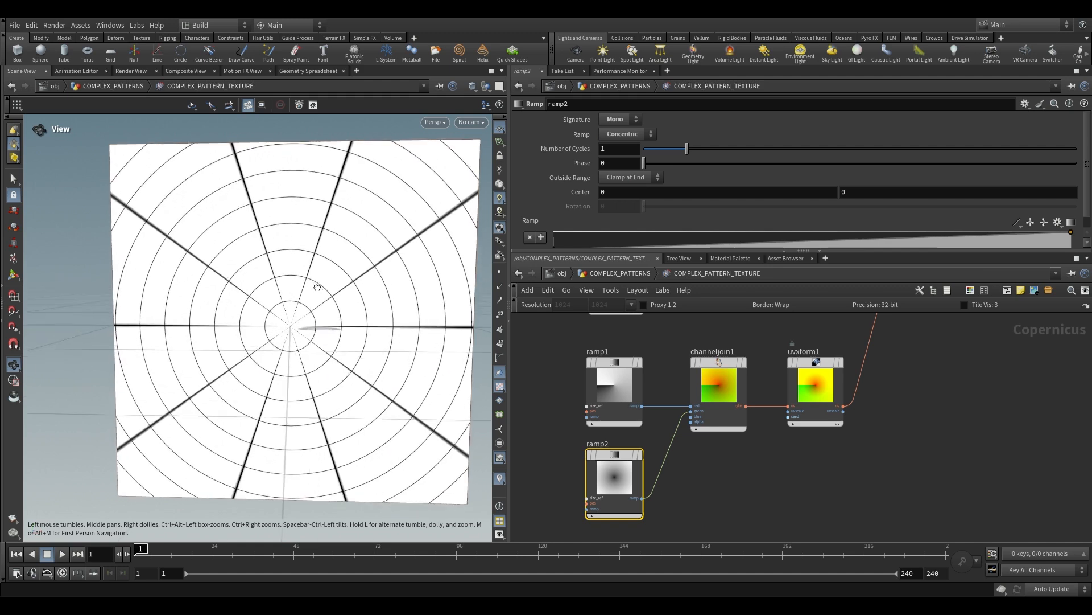
# Display the outputs of both ramps, the UV Transform and the UV Sample to examine how the circular tile pattern forms
pyautogui.click(642, 367)
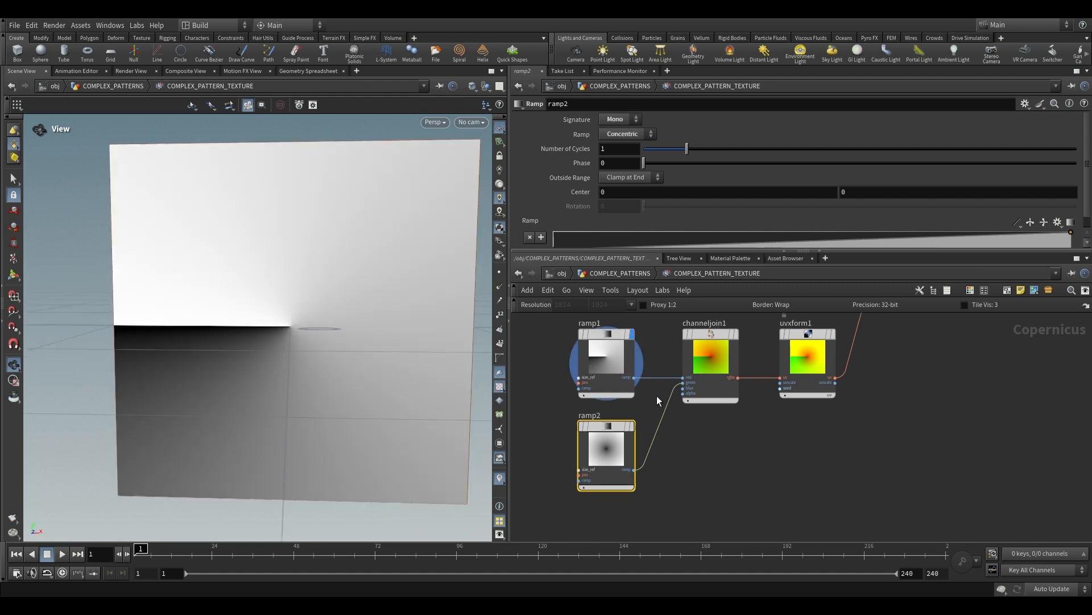
pyautogui.click(640, 452)
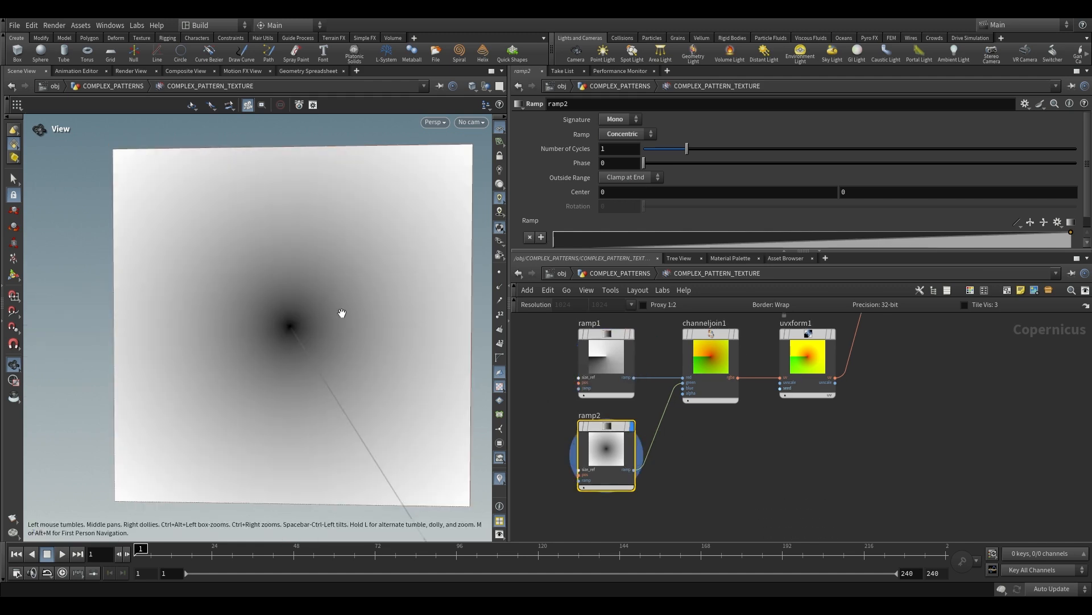
pyautogui.click(736, 334)
pyautogui.moveTo(886, 362); pyautogui.dragTo(866, 394, button='middle')
pyautogui.moveTo(392, 330); pyautogui.dragTo(385, 326)
pyautogui.moveTo(815, 367); pyautogui.dragTo(723, 483, button='middle')
pyautogui.click(721, 482)
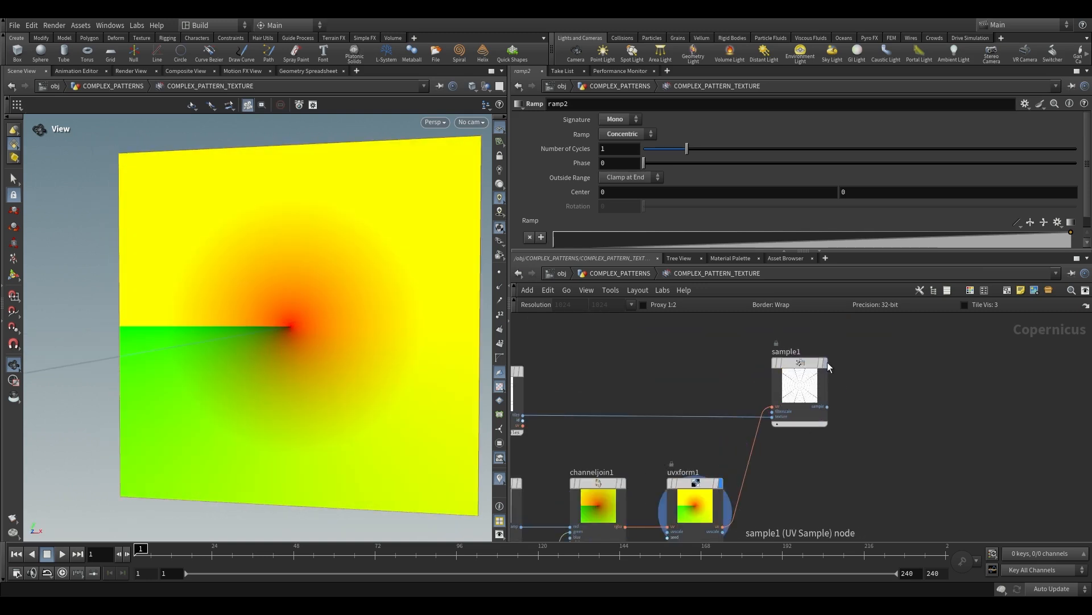
pyautogui.click(826, 367)
pyautogui.moveTo(353, 348)
pyautogui.mouseDown()
pyautogui.moveTo(380, 356)
pyautogui.moveTo(352, 348)
pyautogui.mouseUp()
pyautogui.moveTo(639, 392); pyautogui.dragTo(726, 391, button='middle')
pyautogui.scroll(-2, 726, 391)
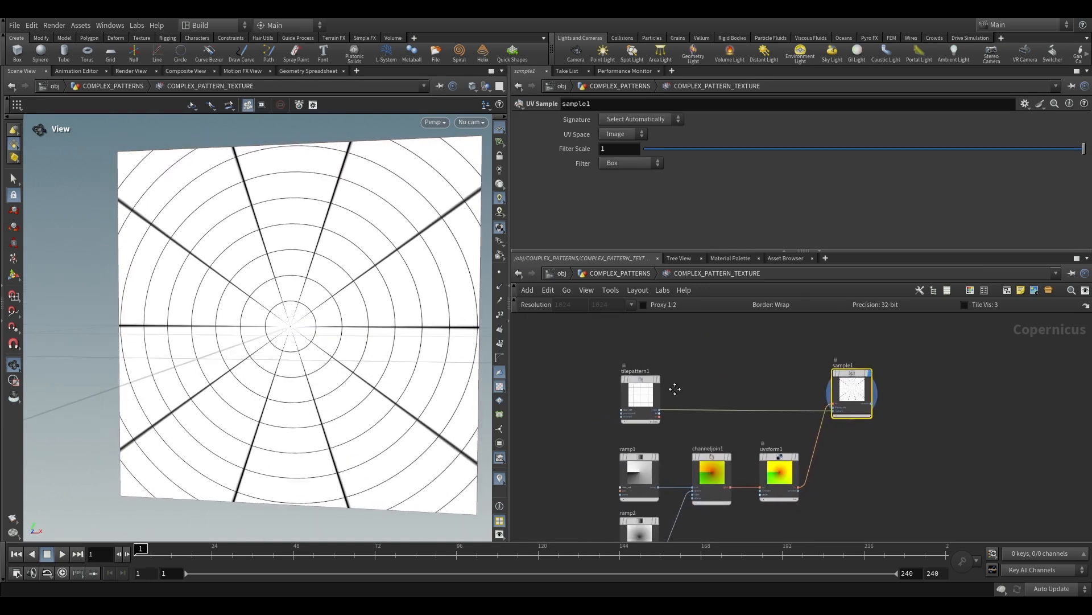
# Move the start and end stops of the concentric ramp inward to confine the tiles to a ring
pyautogui.scroll(1, 633, 392)
pyautogui.click(636, 394)
pyautogui.scroll(2, 626, 421)
pyautogui.click(626, 421)
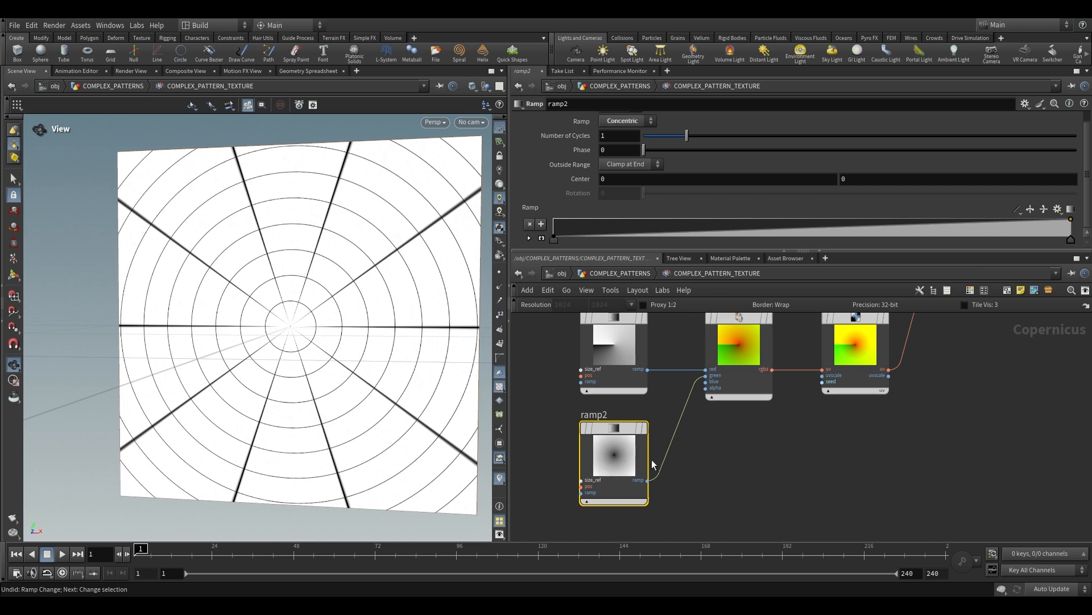
pyautogui.moveTo(1068, 240); pyautogui.dragTo(855, 215)
pyautogui.moveTo(553, 239); pyautogui.dragTo(638, 240)
pyautogui.moveTo(295, 317)
pyautogui.mouseDown()
pyautogui.moveTo(290, 252)
pyautogui.moveTo(319, 309)
pyautogui.moveTo(284, 309)
pyautogui.moveTo(314, 315)
pyautogui.moveTo(308, 292)
pyautogui.moveTo(299, 304)
pyautogui.mouseUp()
pyautogui.scroll(5, 273, 309)
pyautogui.scroll(4, 277, 308)
pyautogui.scroll(-8, 264, 300)
pyautogui.moveTo(636, 239); pyautogui.dragTo(672, 248)
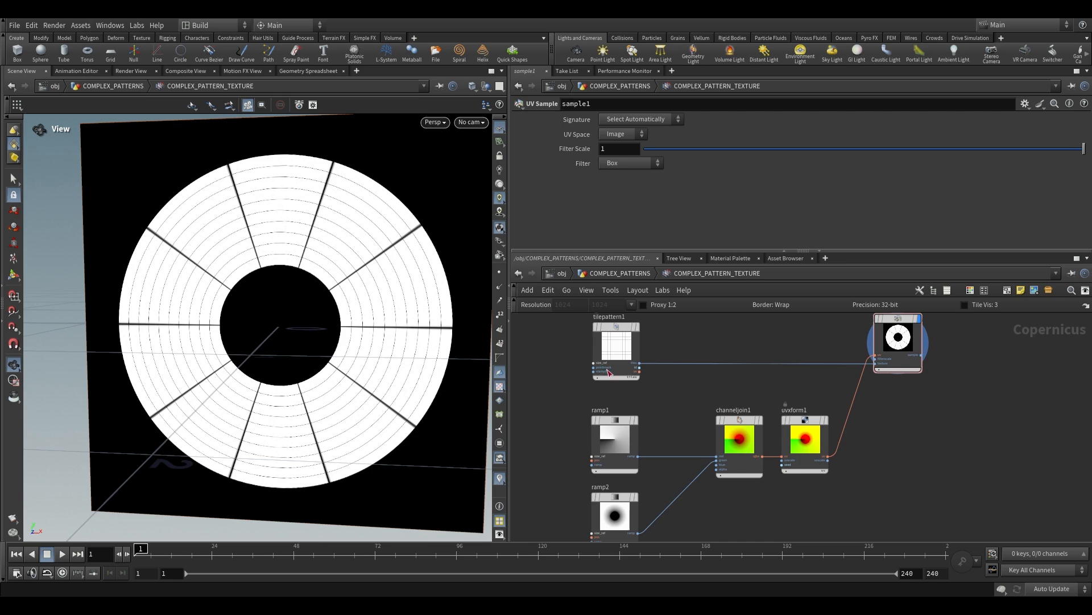
# Display the Tile Pattern's output and the UV Sample's output to examine the tiles in the ring
pyautogui.click(636, 327)
pyautogui.moveTo(398, 264); pyautogui.dragTo(325, 288)
pyautogui.click(919, 320)
pyautogui.scroll(6, 188, 285)
pyautogui.scroll(-3, 190, 285)
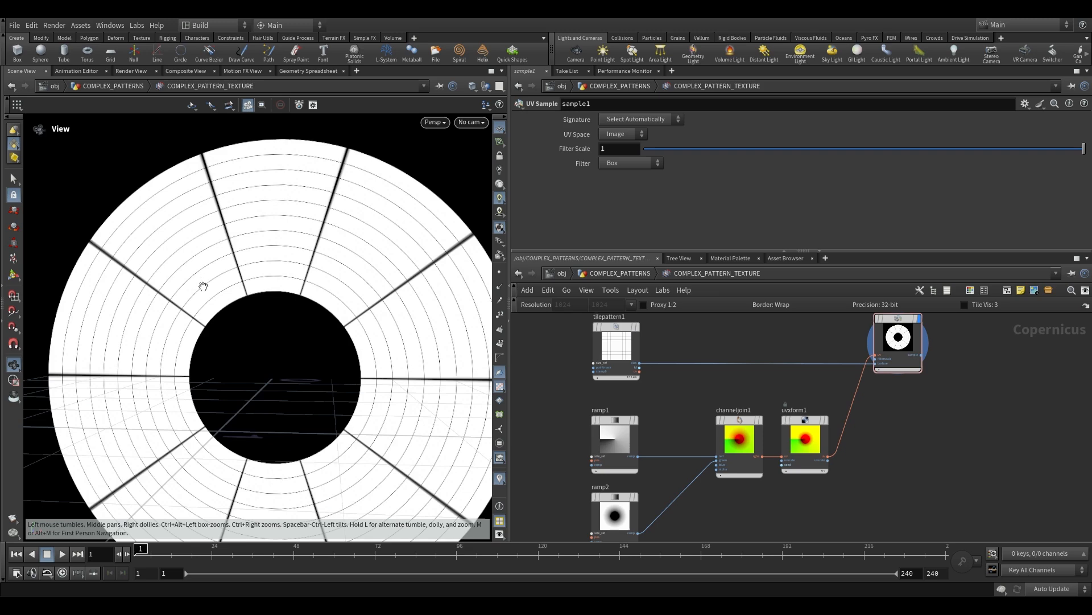
pyautogui.moveTo(215, 286); pyautogui.dragTo(242, 285, button='middle')
pyautogui.moveTo(243, 284); pyautogui.dragTo(249, 312)
pyautogui.moveTo(275, 257); pyautogui.dragTo(209, 210)
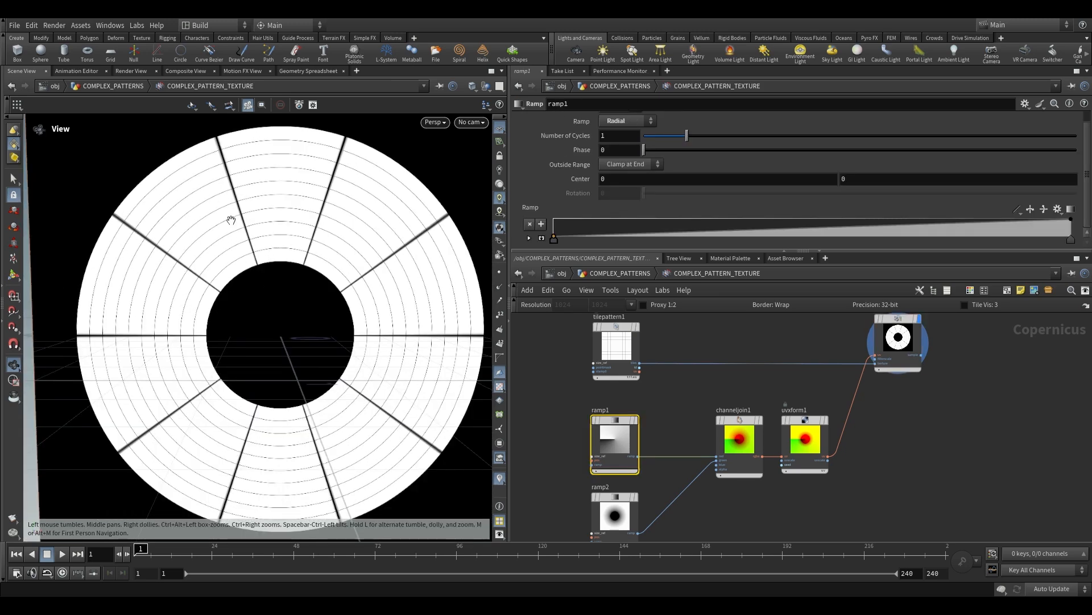
# Insert a Multiply Constant node between the radial ramp and the Channel Join
pyautogui.scroll(3, 712, 389)
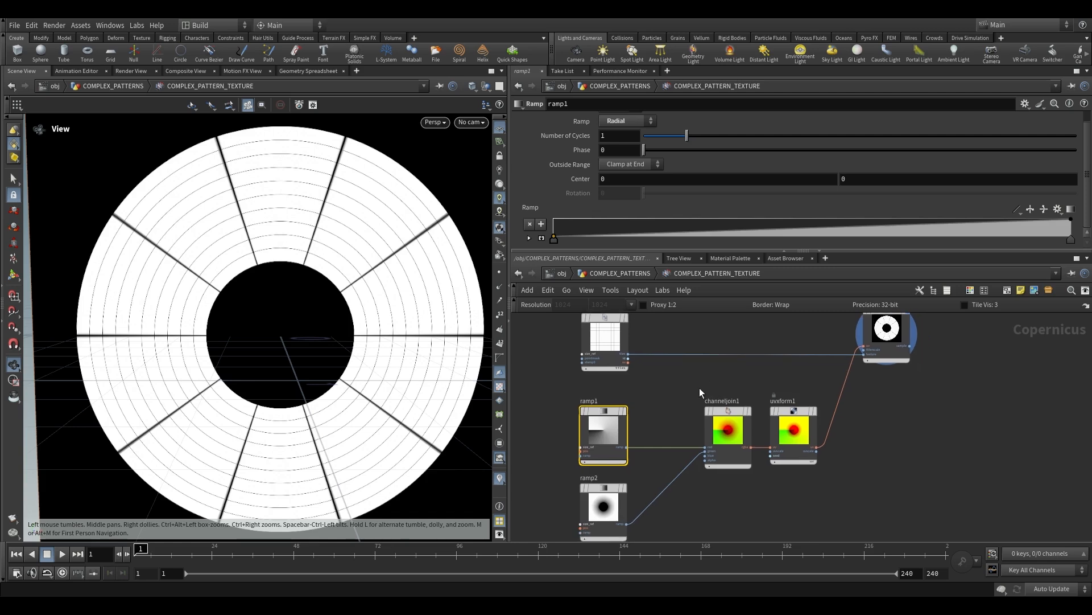
pyautogui.press('Tab')
pyautogui.write('mult')
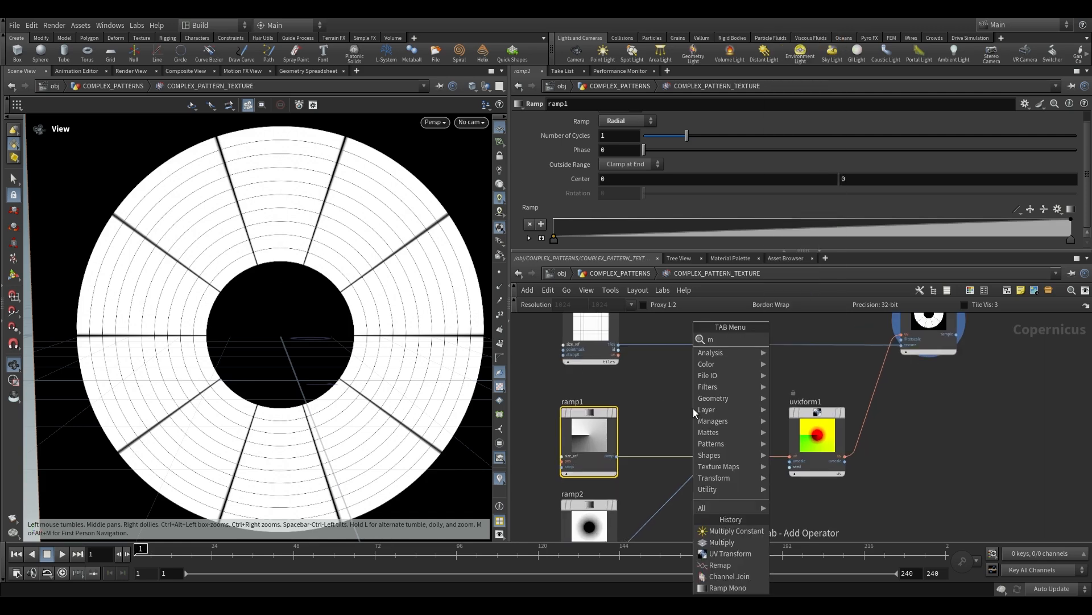
pyautogui.press('Down')
pyautogui.press('Return')
pyautogui.click(694, 427)
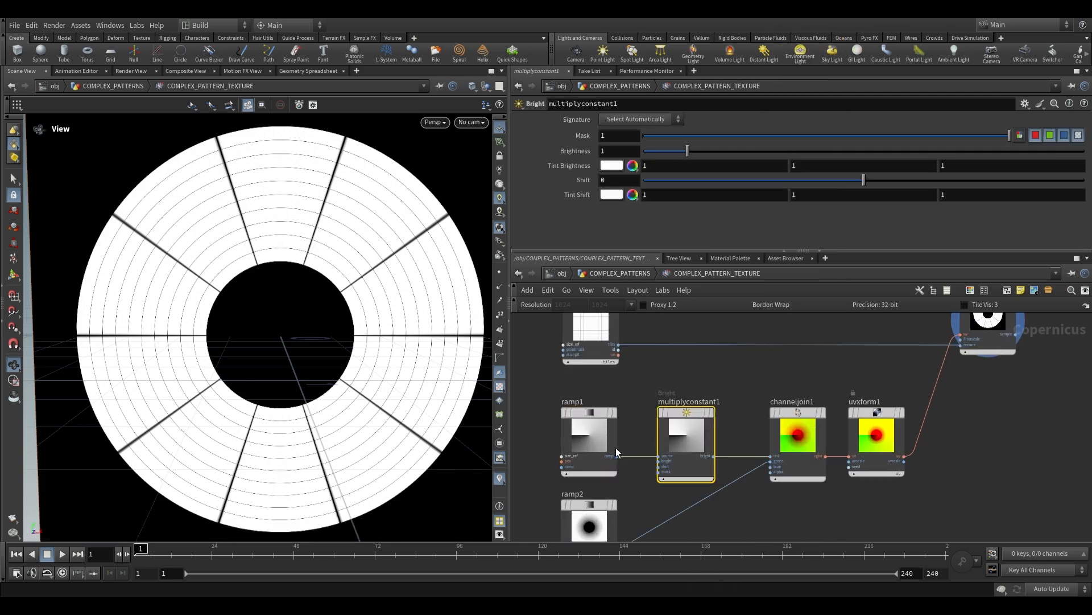
# Set the Multiply Constant's Brightness to 4.39 to repeat more tiles around the ring
pyautogui.moveTo(691, 153); pyautogui.dragTo(837, 153)
pyautogui.scroll(-3, 269, 291)
pyautogui.moveTo(293, 292); pyautogui.dragTo(317, 285, button='middle')
pyautogui.scroll(2, 336, 293)
pyautogui.scroll(-2, 535, 330)
pyautogui.moveTo(687, 334); pyautogui.dragTo(681, 392, button='middle')
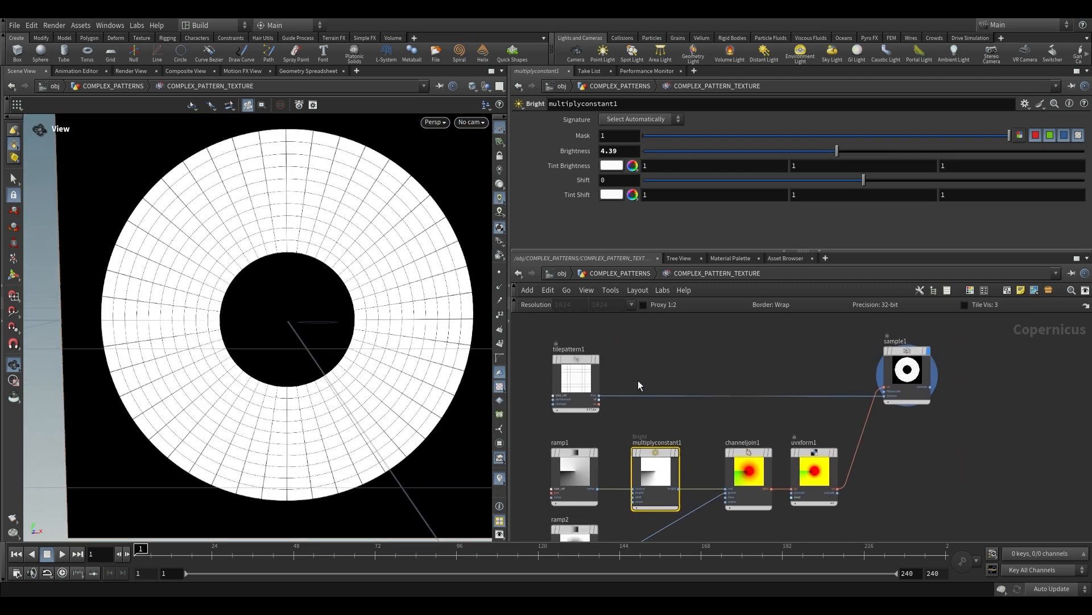
# Try 4 Divisions on the Tile Pattern and settle on 6
pyautogui.scroll(2, 580, 367)
pyautogui.click(571, 367)
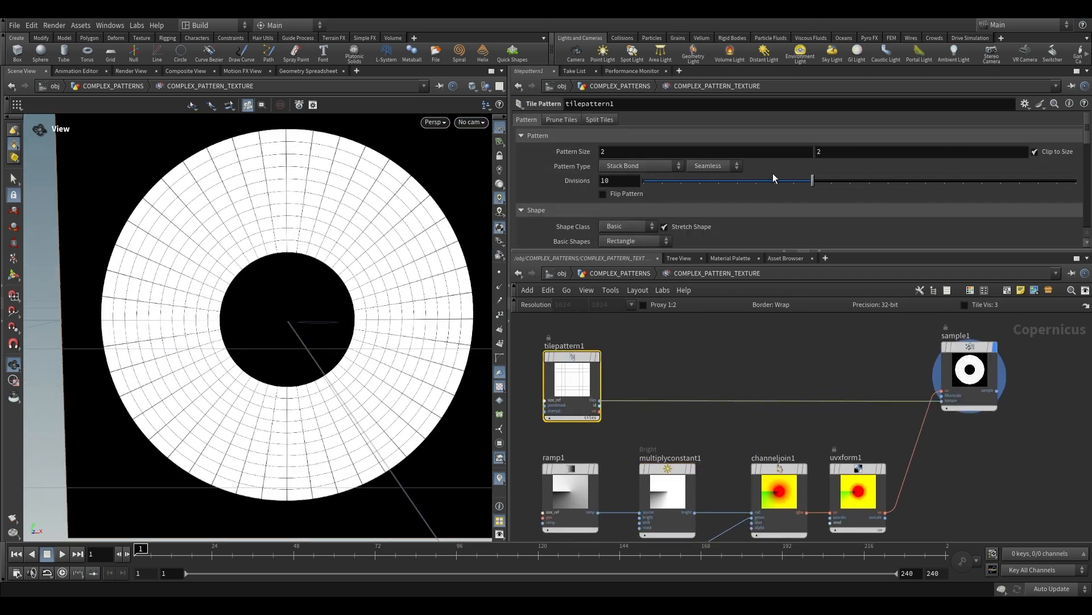
pyautogui.moveTo(711, 180)
pyautogui.mouseDown()
pyautogui.moveTo(868, 190)
pyautogui.moveTo(699, 191)
pyautogui.mouseUp()
pyautogui.scroll(-3, 273, 215)
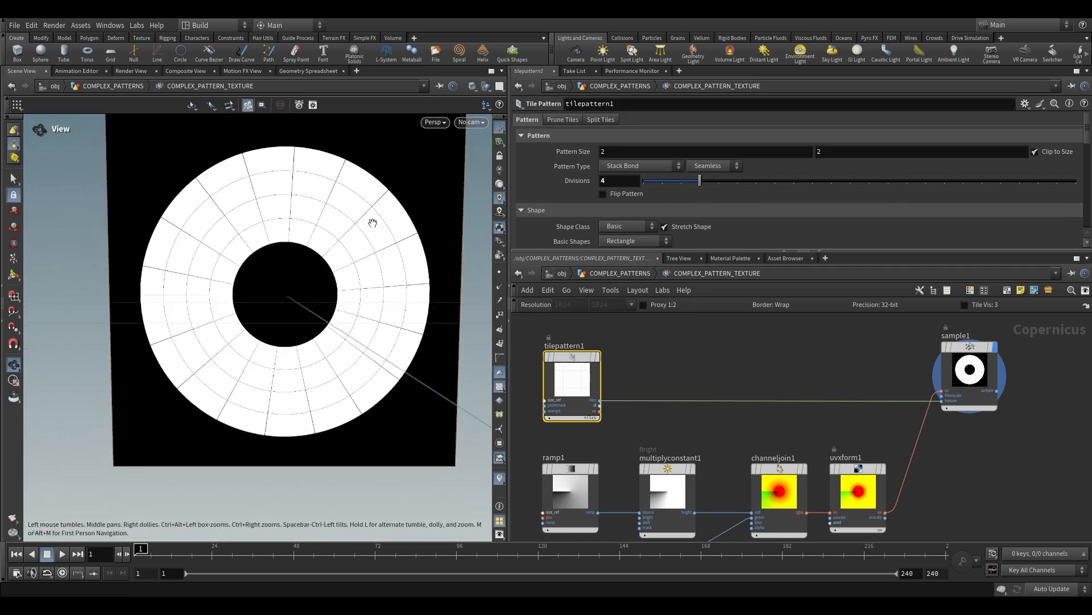
pyautogui.scroll(-2, 381, 216)
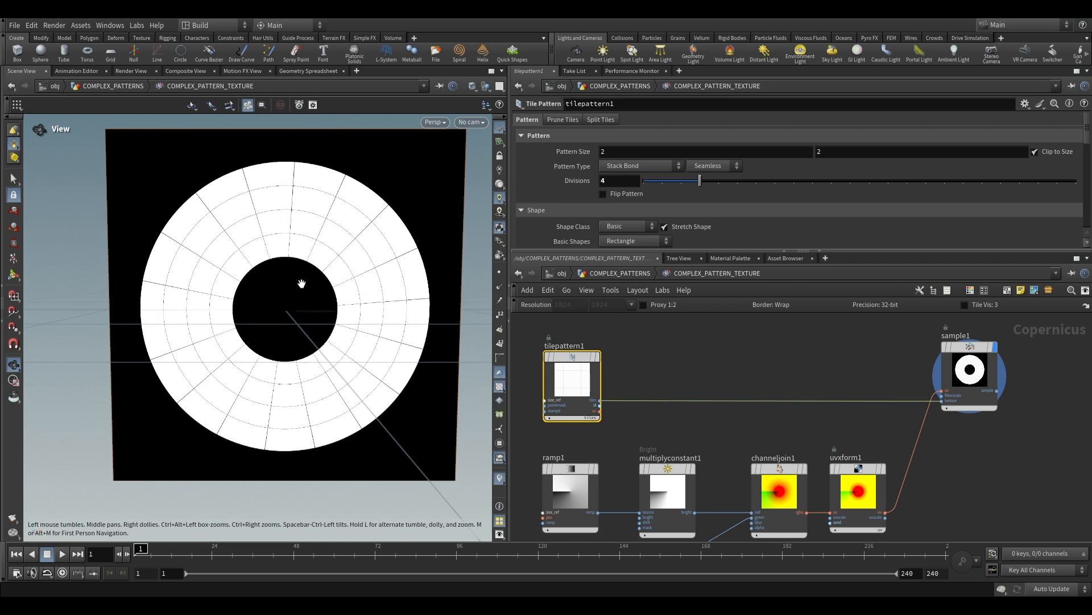
pyautogui.scroll(1, 286, 308)
pyautogui.moveTo(706, 180); pyautogui.dragTo(740, 180)
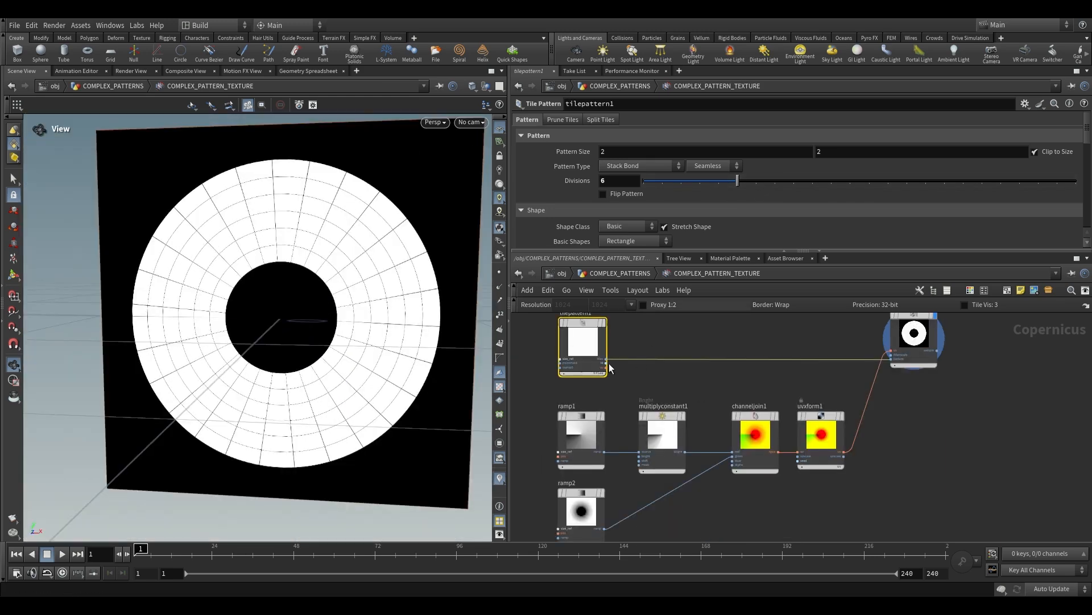
pyautogui.scroll(-2, 695, 349)
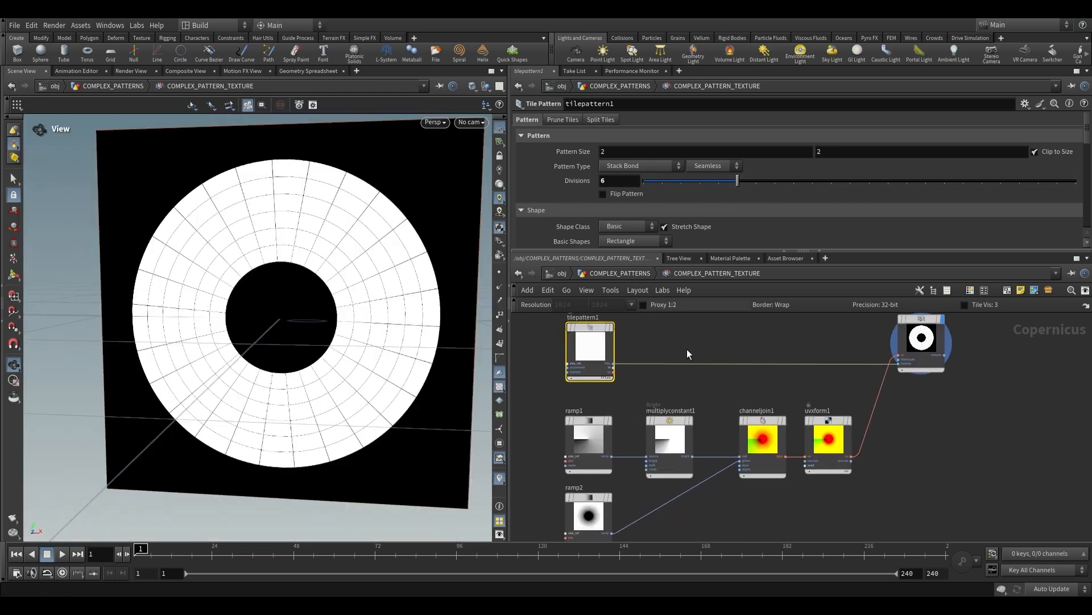
# Display the concentric ramp, the radial ramp and the UV Sample outputs to compare how they shape the ring
pyautogui.click(598, 476)
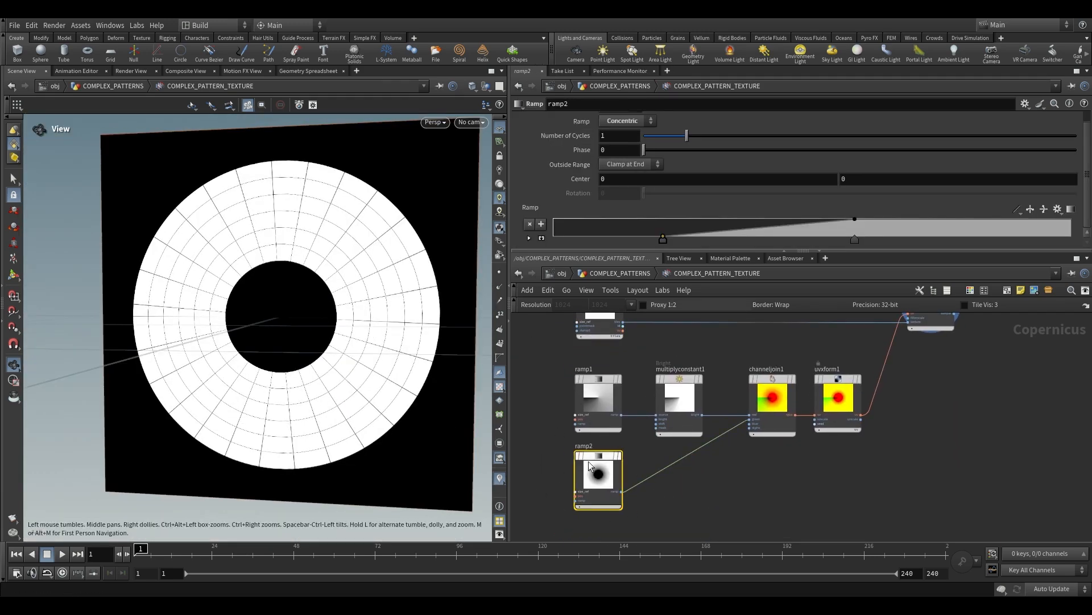
pyautogui.click(619, 456)
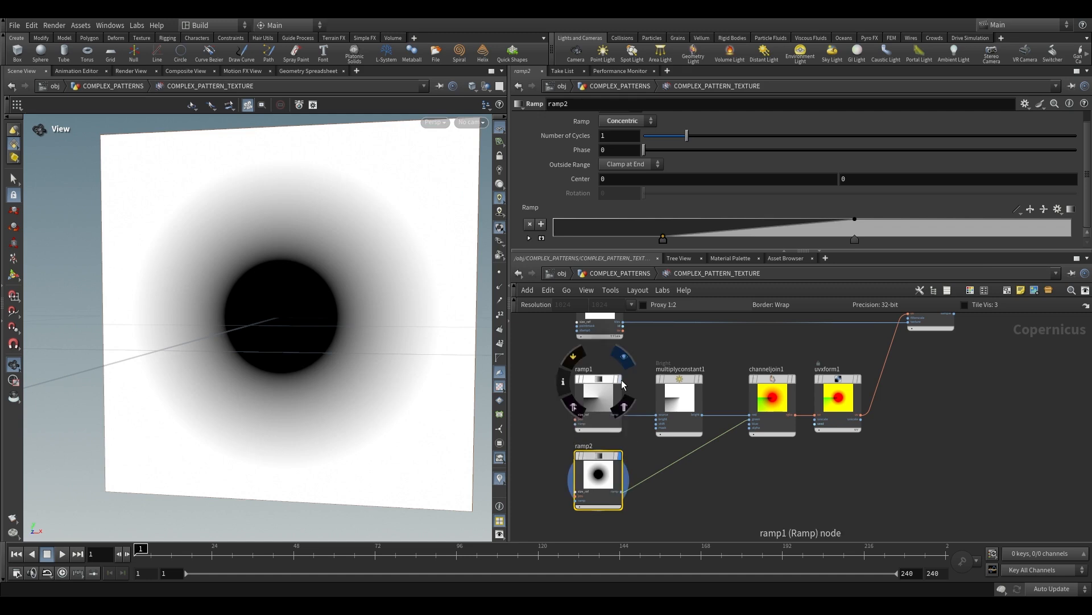
pyautogui.click(619, 379)
pyautogui.click(620, 456)
pyautogui.moveTo(905, 351); pyautogui.dragTo(889, 407, button='middle')
pyautogui.click(937, 333)
pyautogui.moveTo(632, 527); pyautogui.dragTo(666, 466, button='middle')
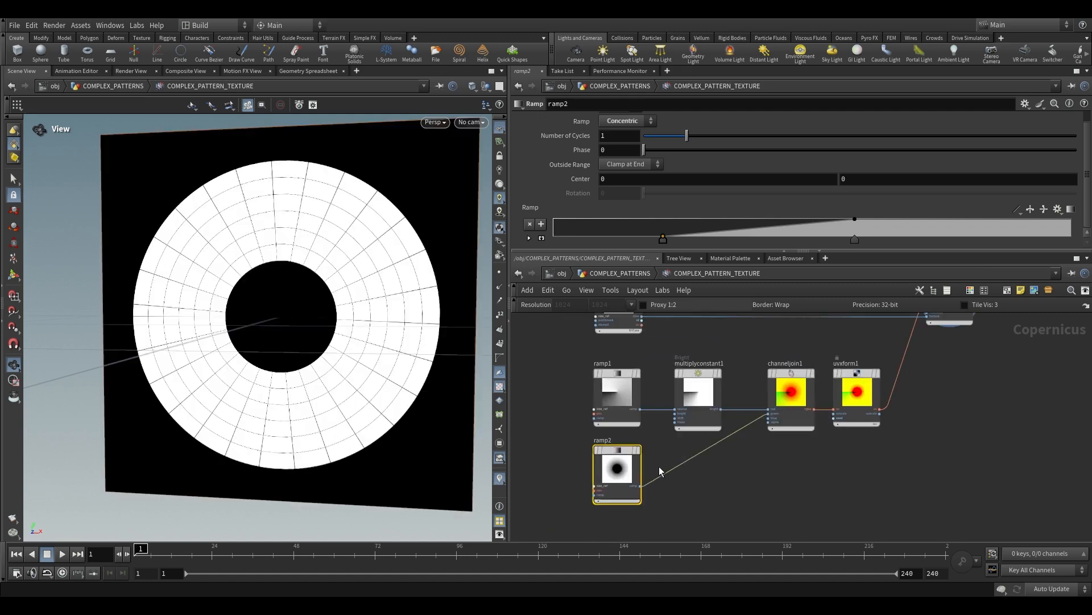
# Try offsetting the concentric ramp's Center to 0.7 in X, inspect the distorted tiles and undo the offset
pyautogui.moveTo(634, 180); pyautogui.dragTo(678, 193, button='middle')
pyautogui.moveTo(360, 279); pyautogui.dragTo(327, 276, button='middle')
pyautogui.scroll(3, 316, 283)
pyautogui.scroll(1, 283, 290)
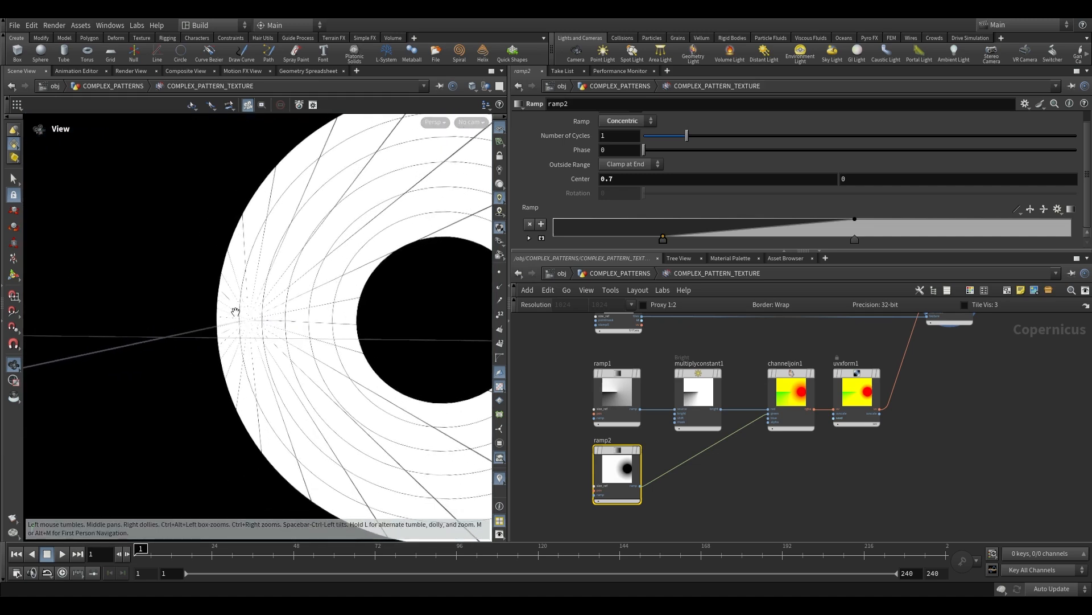
pyautogui.click(635, 388)
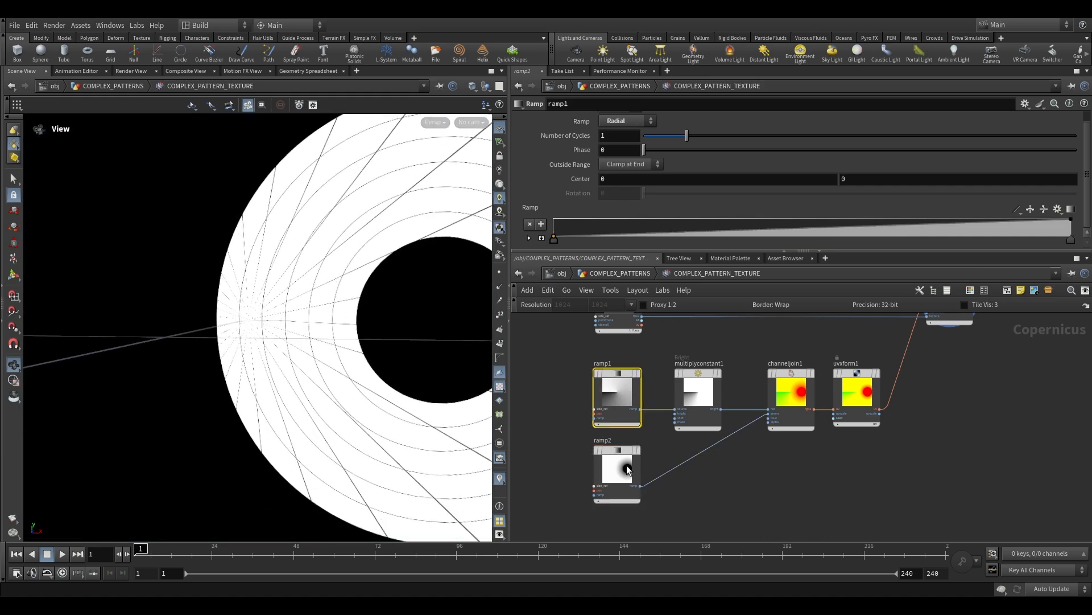
pyautogui.click(626, 466)
pyautogui.press('h')
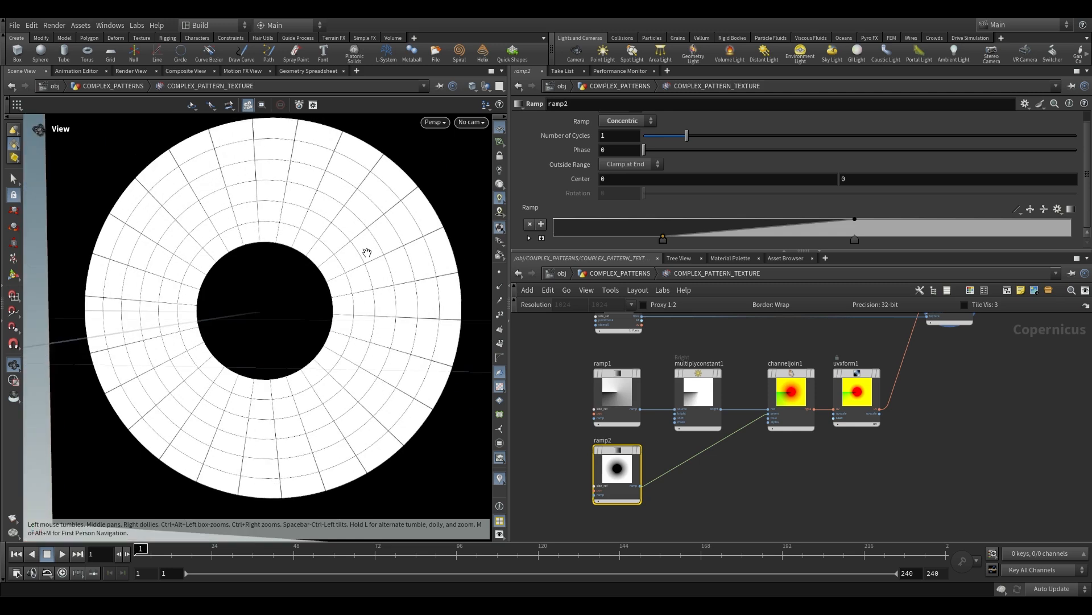
# Copy the concentric ramp's Center parameter to the radial ramp's Center
pyautogui.rightClick(582, 179)
pyautogui.click(613, 263)
pyautogui.scroll(1, 645, 175)
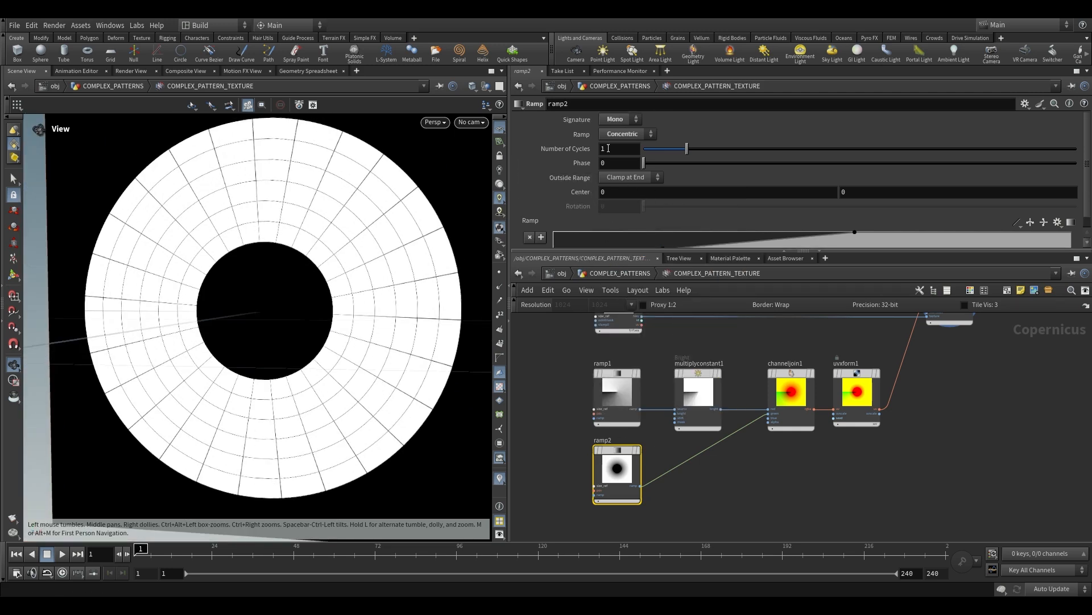
pyautogui.click(616, 391)
pyautogui.rightClick(591, 196)
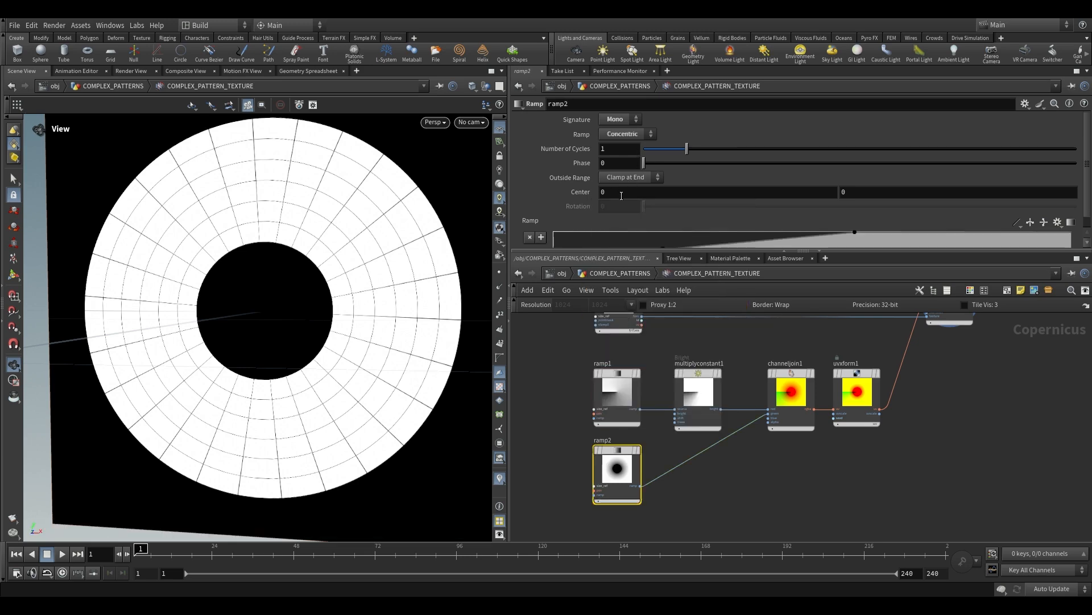
# Test moving the concentric ramp's Center in X and undo the change
pyautogui.moveTo(621, 196); pyautogui.dragTo(569, 206, button='middle')
pyautogui.hotkey('ctrl', 'z')
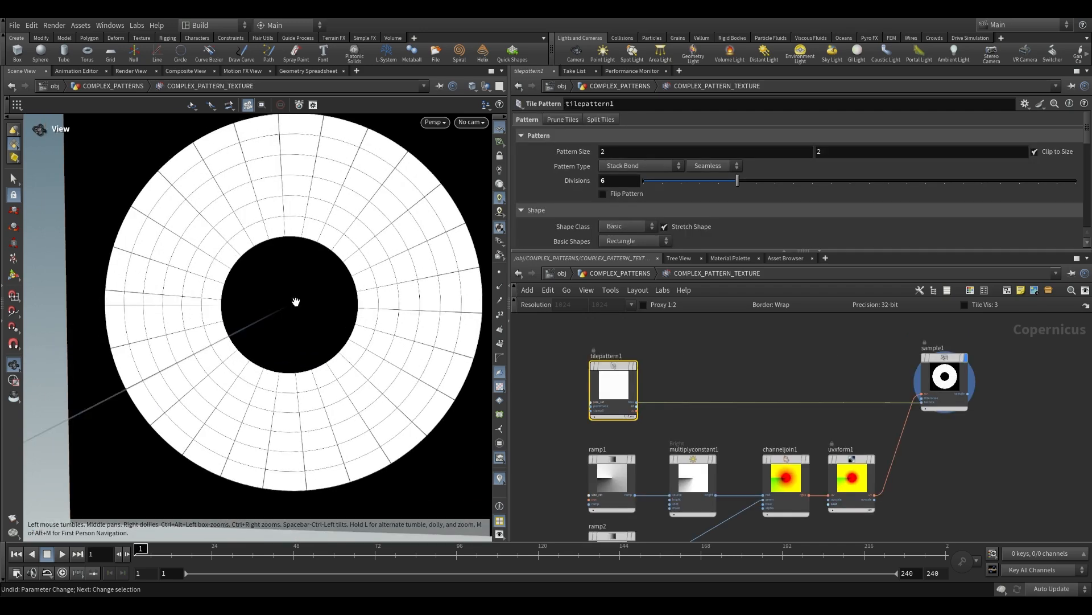
pyautogui.scroll(1, 296, 300)
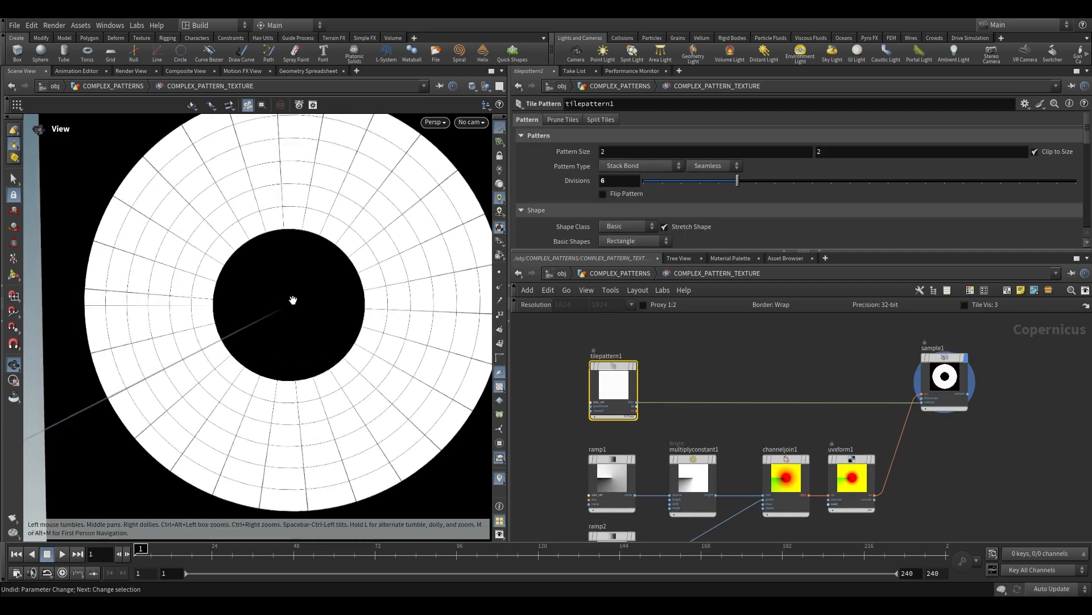
pyautogui.moveTo(295, 295); pyautogui.dragTo(290, 303)
pyautogui.moveTo(291, 304); pyautogui.dragTo(277, 305, button='middle')
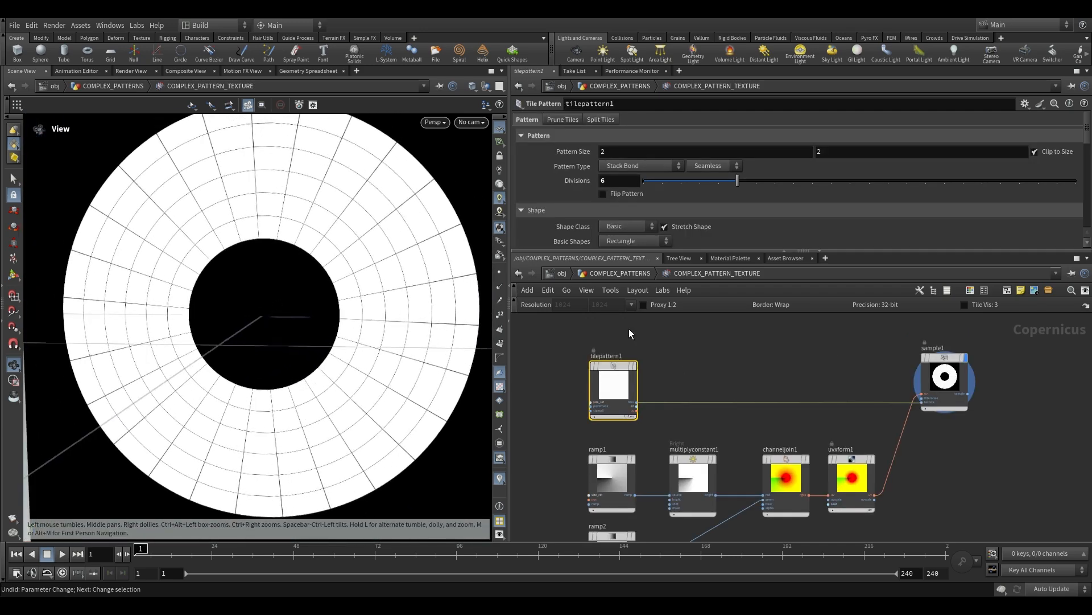
# Try Herringbone 3:2 as the Tile Pattern's Pattern Type and settle on Herringbone N:1
pyautogui.click(638, 166)
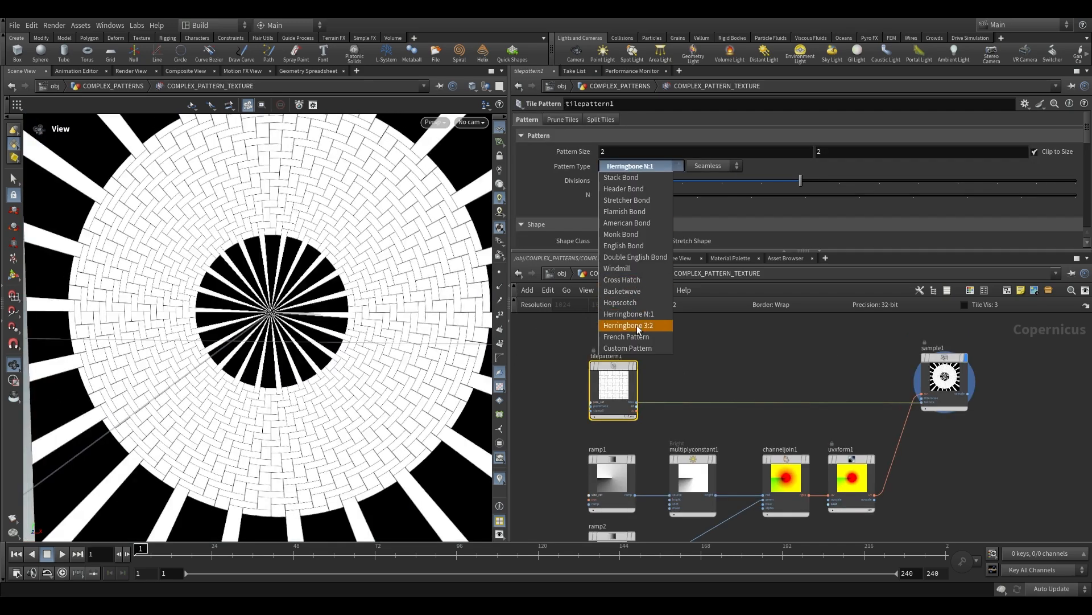
pyautogui.click(636, 323)
pyautogui.click(635, 165)
pyautogui.click(651, 312)
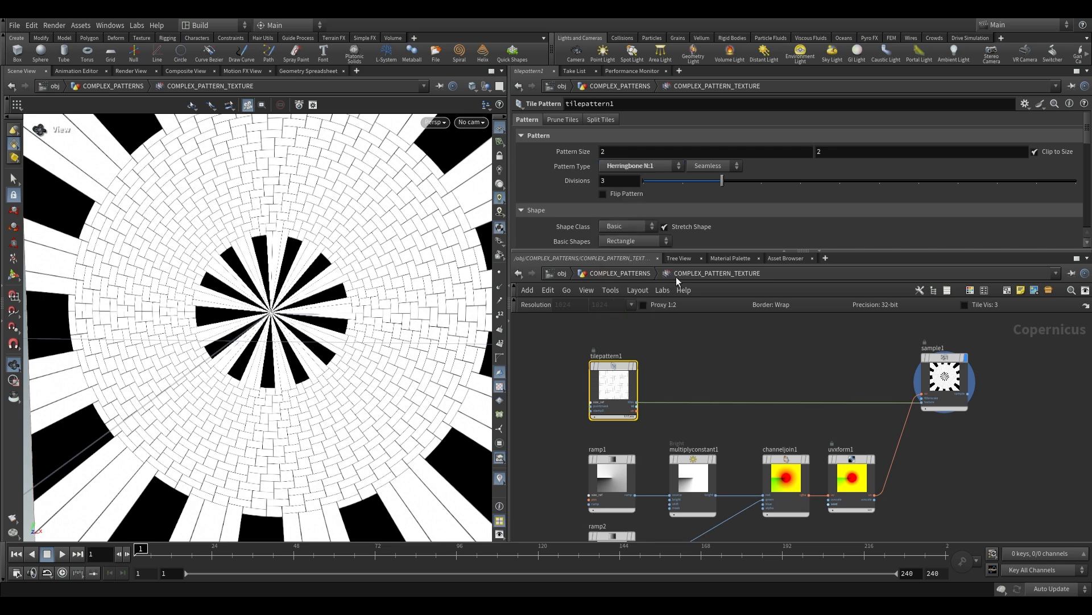
# Set the Tile Pattern's Divisions to 2 and inspect the sampled circular pattern
pyautogui.moveTo(739, 179); pyautogui.dragTo(685, 180)
pyautogui.moveTo(367, 289); pyautogui.dragTo(386, 206)
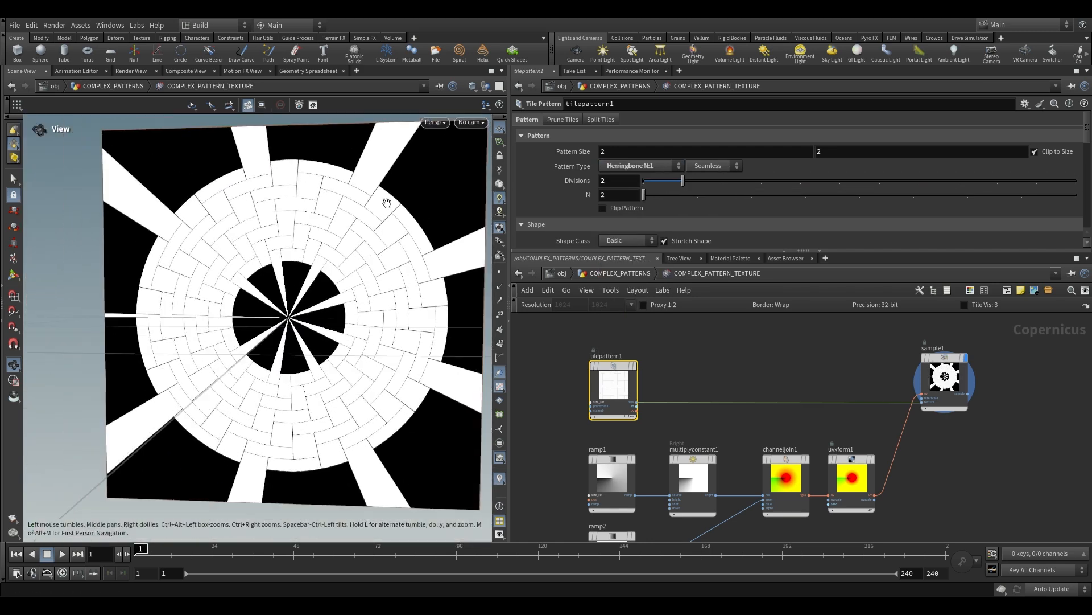
pyautogui.scroll(-4, 728, 398)
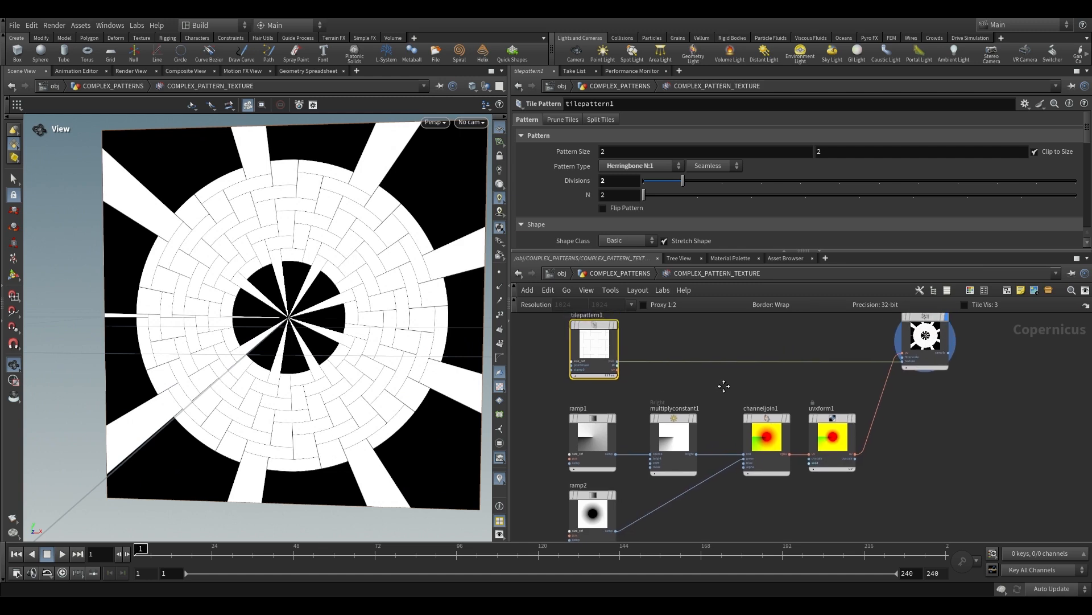
# Display the concentric ramp and feed its output into a new Remap node
pyautogui.click(643, 434)
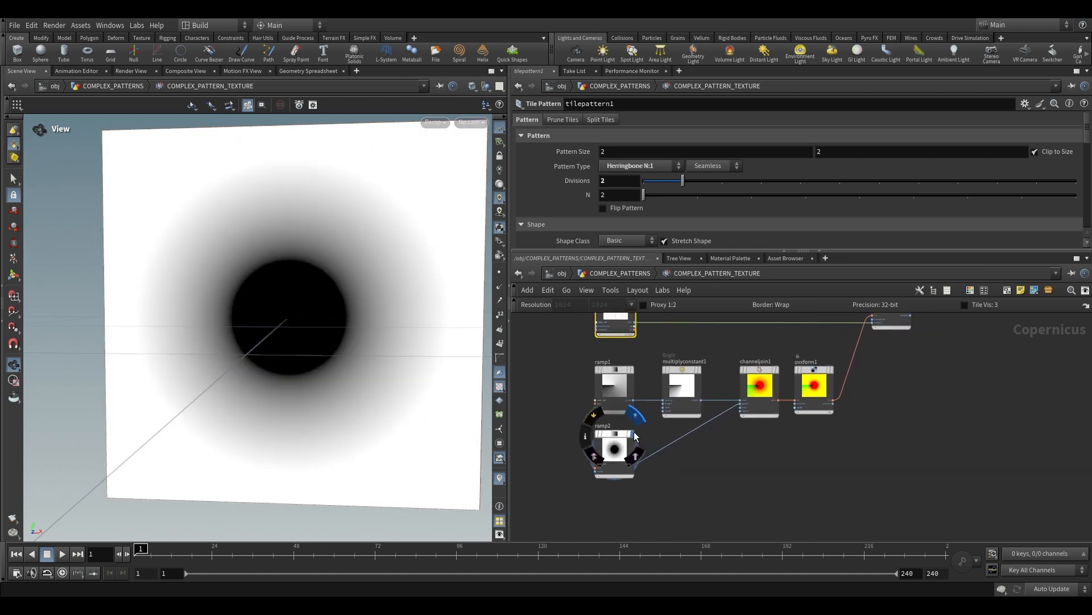
pyautogui.scroll(3, 683, 467)
pyautogui.scroll(-3, 654, 461)
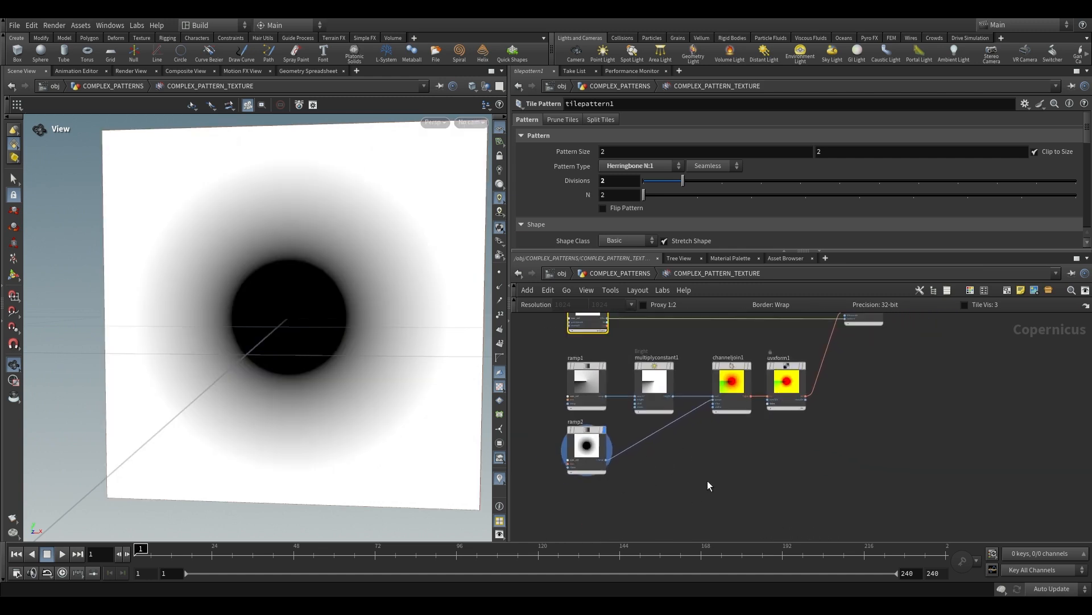
pyautogui.press('Tab')
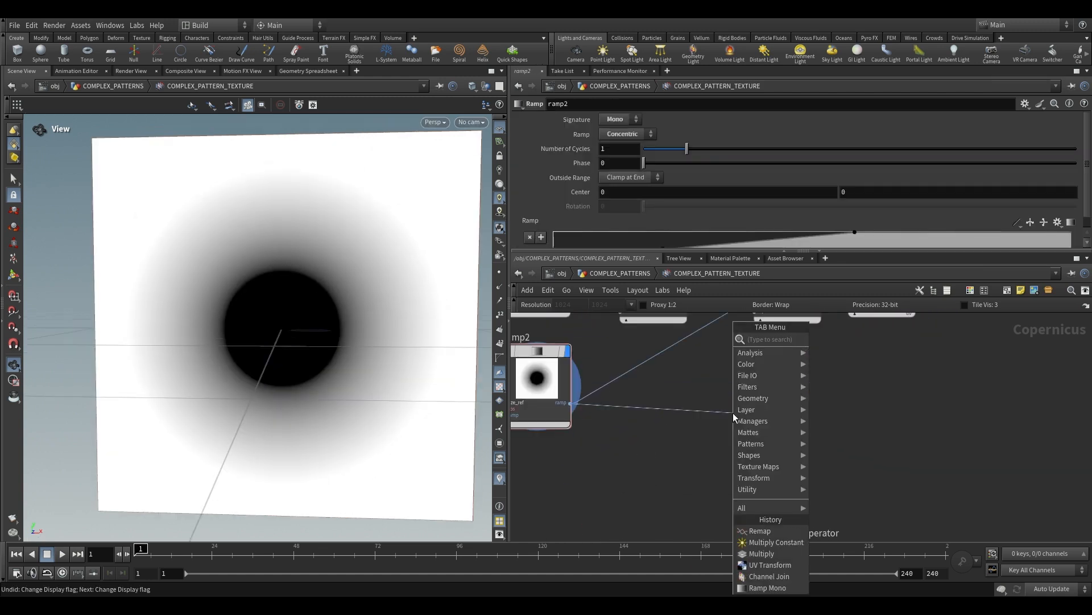
pyautogui.write('remap')
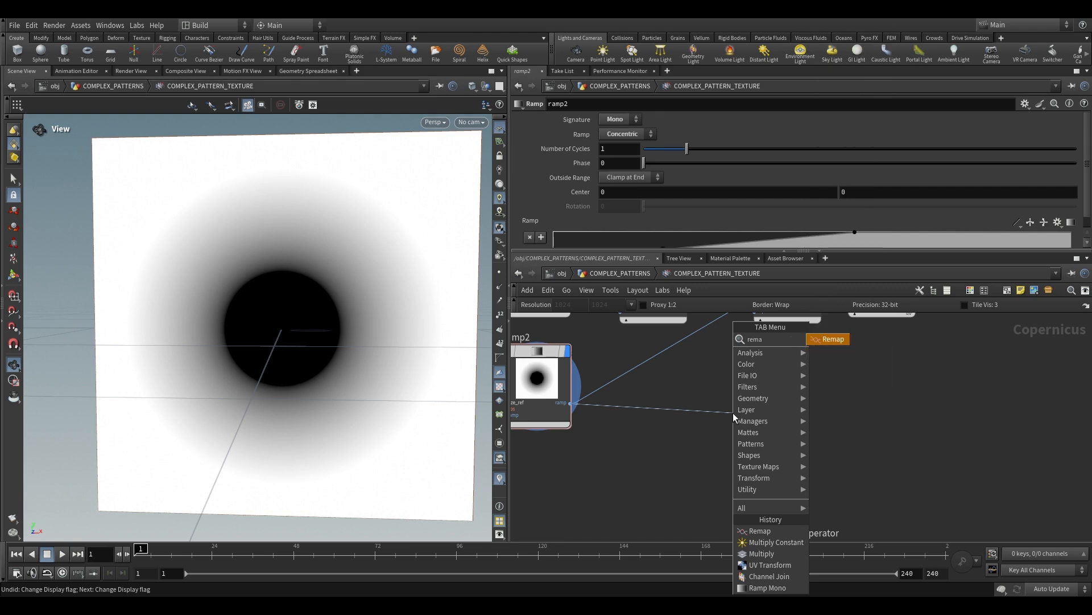
pyautogui.press('Return')
pyautogui.press('Return')
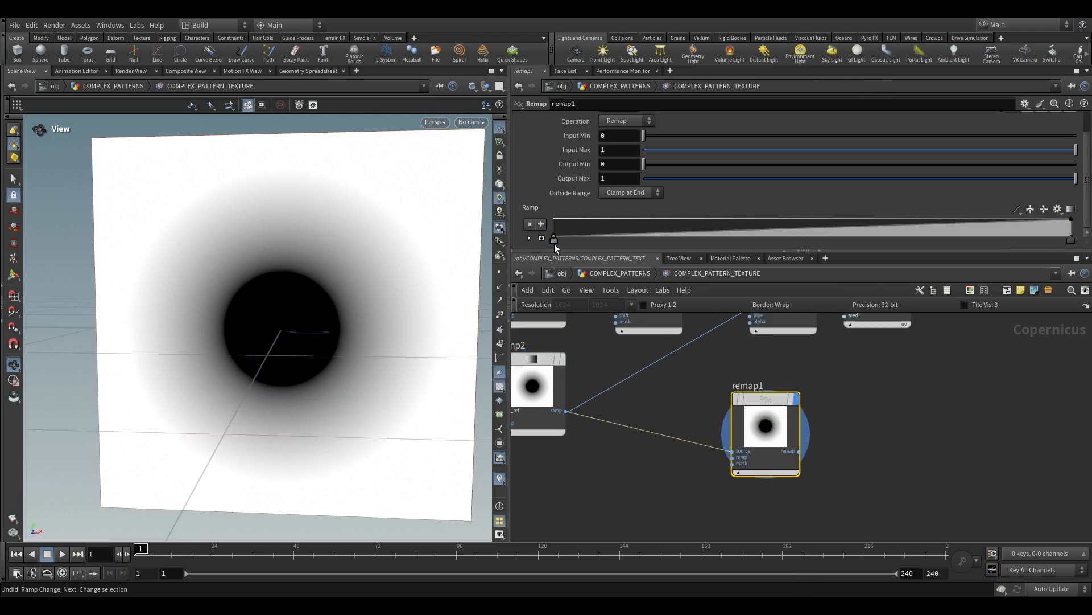
# Shift the Remap's ramp start point to the far end and invert the ramp into a large white disc mask, comparing it with the concentric ramp
pyautogui.moveTo(554, 242); pyautogui.dragTo(1059, 251)
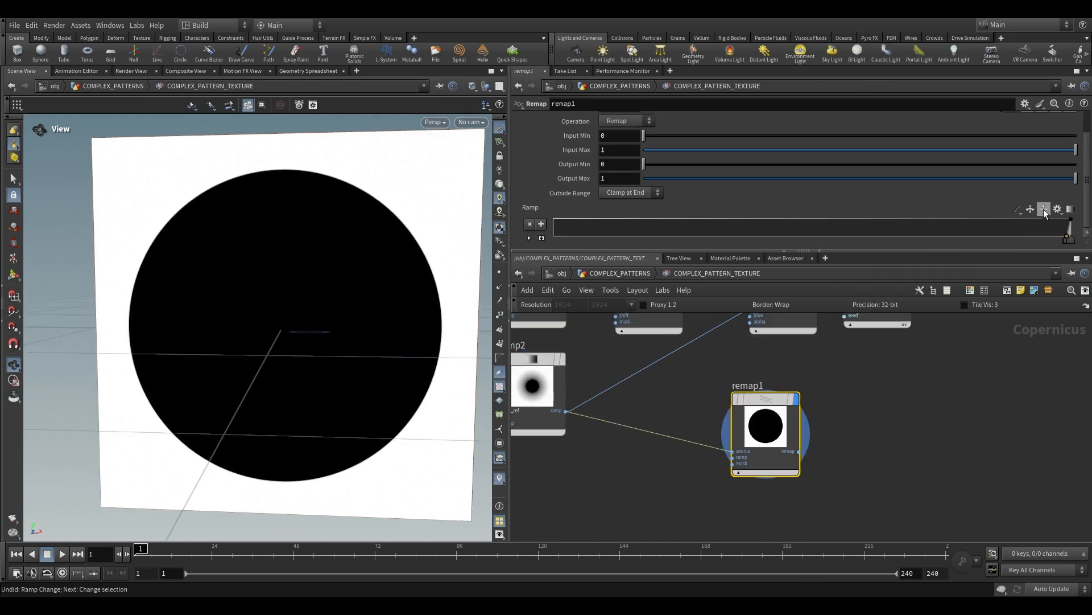
pyautogui.click(1044, 209)
pyautogui.moveTo(432, 193); pyautogui.dragTo(355, 189)
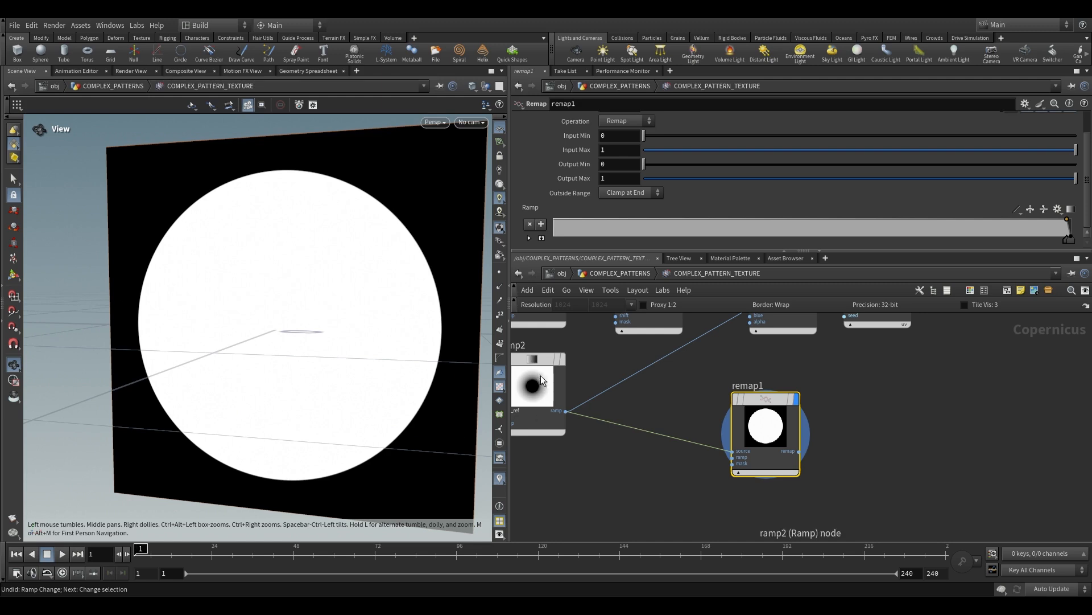
pyautogui.click(562, 359)
pyautogui.moveTo(435, 420); pyautogui.dragTo(313, 332)
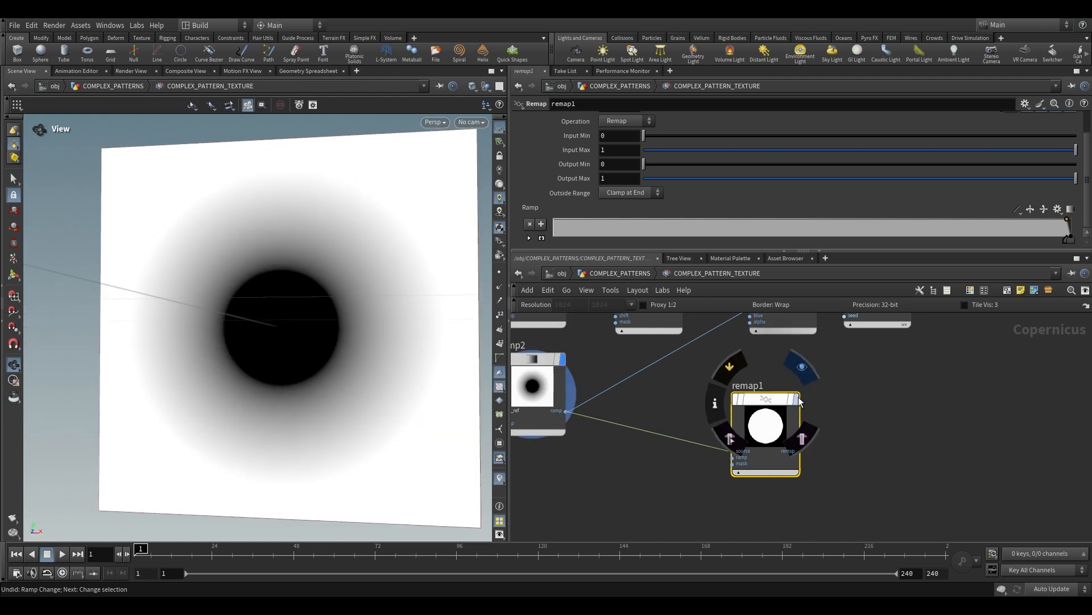
pyautogui.click(793, 399)
# Duplicate the Remap below the first and move the copy's falloff point to the ramp's start to mask only the inner circle
pyautogui.moveTo(654, 416); pyautogui.dragTo(649, 382, button='middle')
pyautogui.keyDown('alt'); pyautogui.moveTo(764, 402); pyautogui.dragTo(767, 505); pyautogui.keyUp('alt')
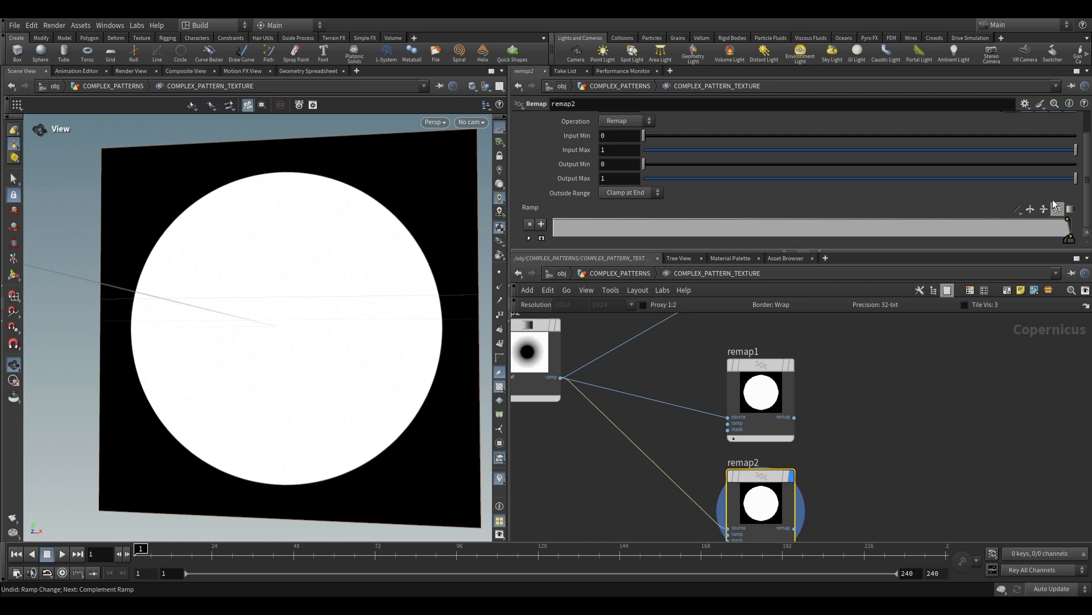
pyautogui.moveTo(1069, 242); pyautogui.dragTo(554, 232)
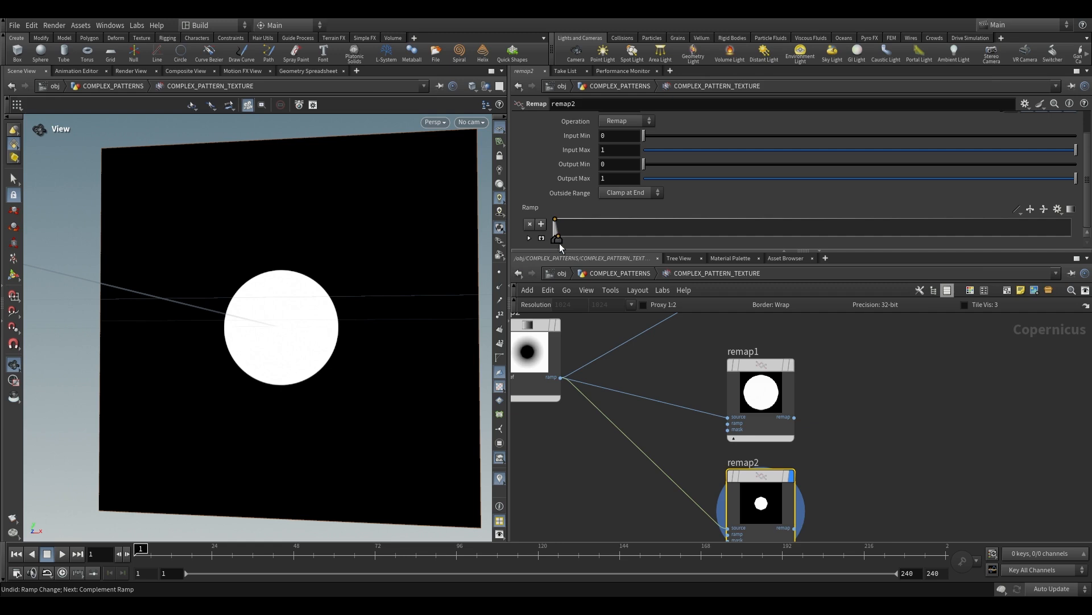
# Compare the concentric ramp with the outer and inner circle masks from the two Remap nodes
pyautogui.click(620, 350)
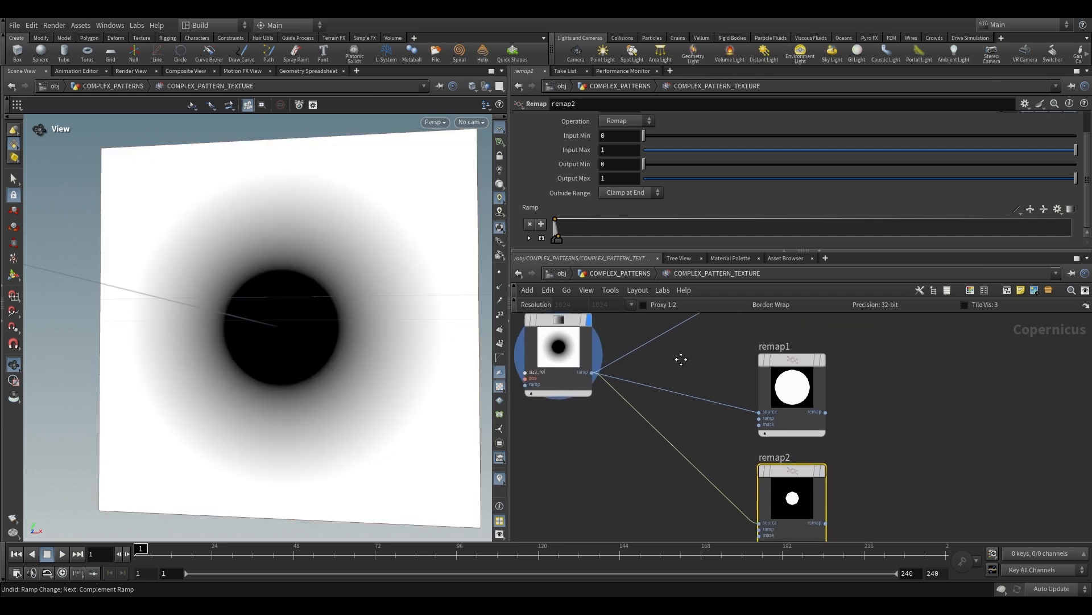
pyautogui.moveTo(683, 361); pyautogui.dragTo(678, 354, button='middle')
pyautogui.click(820, 356)
pyautogui.moveTo(842, 392); pyautogui.dragTo(817, 341, button='middle')
pyautogui.click(795, 415)
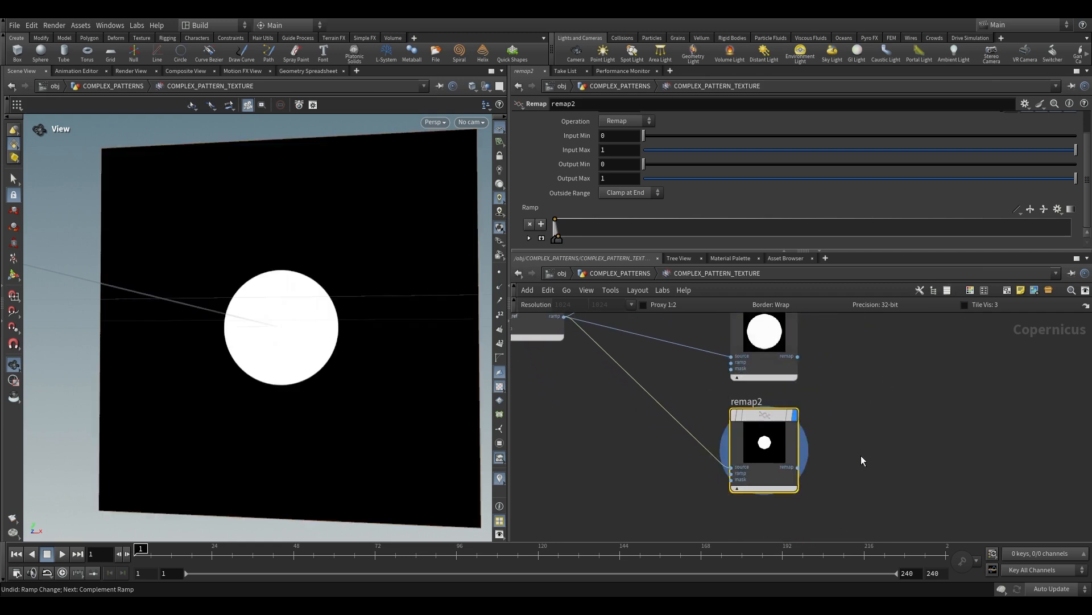
pyautogui.moveTo(860, 446); pyautogui.dragTo(861, 399, button='middle')
pyautogui.scroll(-1, 863, 391)
pyautogui.moveTo(671, 335); pyautogui.dragTo(690, 404, button='middle')
pyautogui.scroll(2, 635, 324)
pyautogui.click(627, 317)
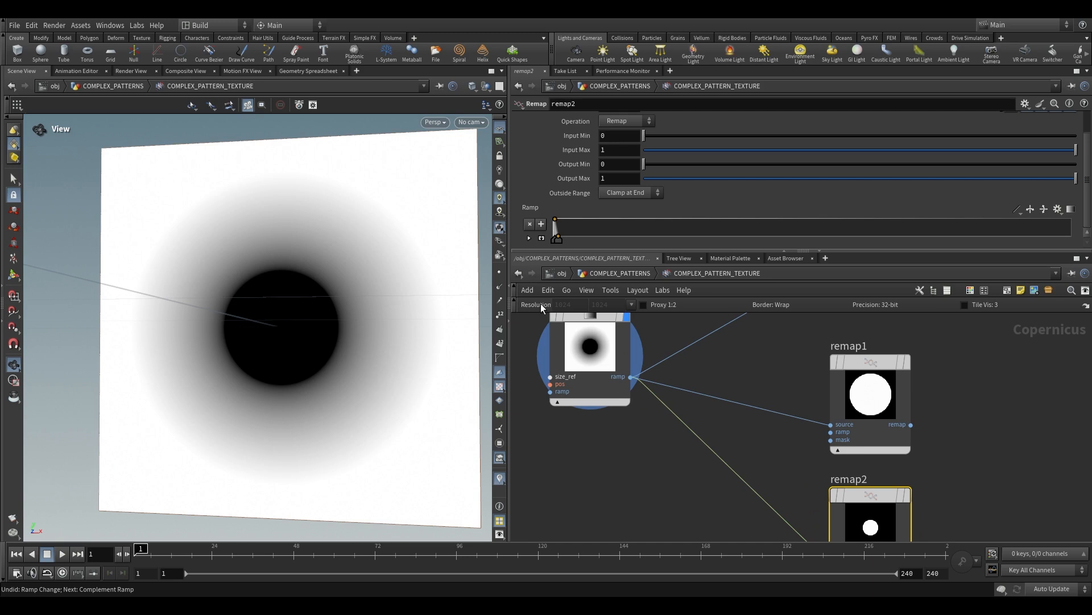
pyautogui.moveTo(935, 498); pyautogui.dragTo(860, 399, button='middle')
pyautogui.scroll(-2, 860, 399)
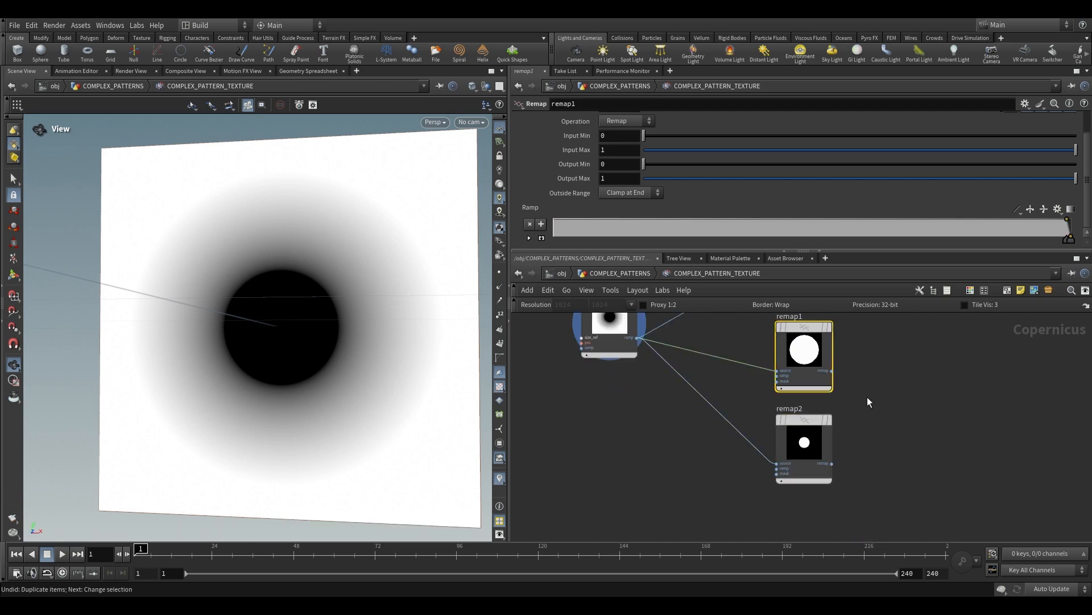
# Duplicate the outer-disc Remap below the second one and drop its ramp to black at the start to form a ring mask
pyautogui.moveTo(882, 420); pyautogui.dragTo(836, 456, button='middle')
pyautogui.moveTo(761, 478); pyautogui.dragTo(762, 525)
pyautogui.keyDown('alt'); pyautogui.moveTo(763, 383); pyautogui.dragTo(759, 461); pyautogui.keyUp('alt')
pyautogui.scroll(1, 816, 492)
pyautogui.moveTo(816, 492); pyautogui.dragTo(808, 393, button='middle')
pyautogui.scroll(-2, 808, 392)
pyautogui.moveTo(756, 373); pyautogui.dragTo(756, 449)
pyautogui.click(778, 429)
pyautogui.moveTo(324, 307); pyautogui.dragTo(384, 292)
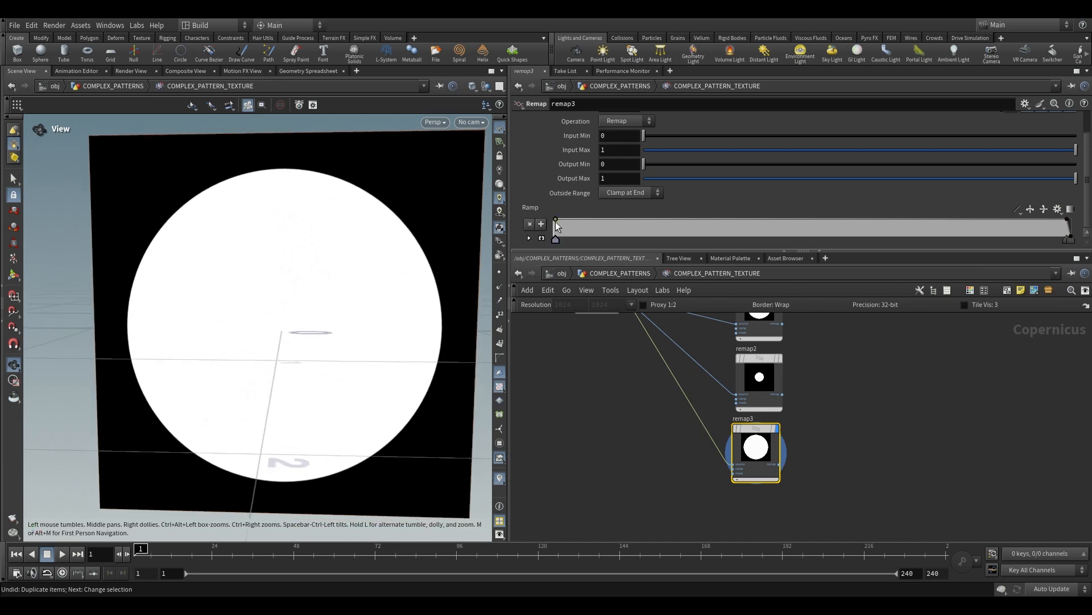
pyautogui.moveTo(558, 220); pyautogui.dragTo(556, 240)
# Compare the sampled tile pattern with the outer, inner and ring masks
pyautogui.moveTo(799, 419); pyautogui.dragTo(791, 482, button='middle')
pyautogui.scroll(3, 765, 369)
pyautogui.click(776, 345)
pyautogui.moveTo(823, 448); pyautogui.dragTo(793, 376, button='middle')
pyautogui.click(749, 371)
pyautogui.moveTo(763, 427); pyautogui.dragTo(812, 444, button='middle')
pyautogui.click(733, 430)
pyautogui.scroll(-4, 781, 433)
pyautogui.scroll(3, 823, 338)
pyautogui.click(841, 335)
pyautogui.moveTo(841, 337); pyautogui.dragTo(850, 350, button='middle')
pyautogui.moveTo(218, 251); pyautogui.dragTo(239, 261)
pyautogui.moveTo(889, 476); pyautogui.dragTo(730, 353, button='middle')
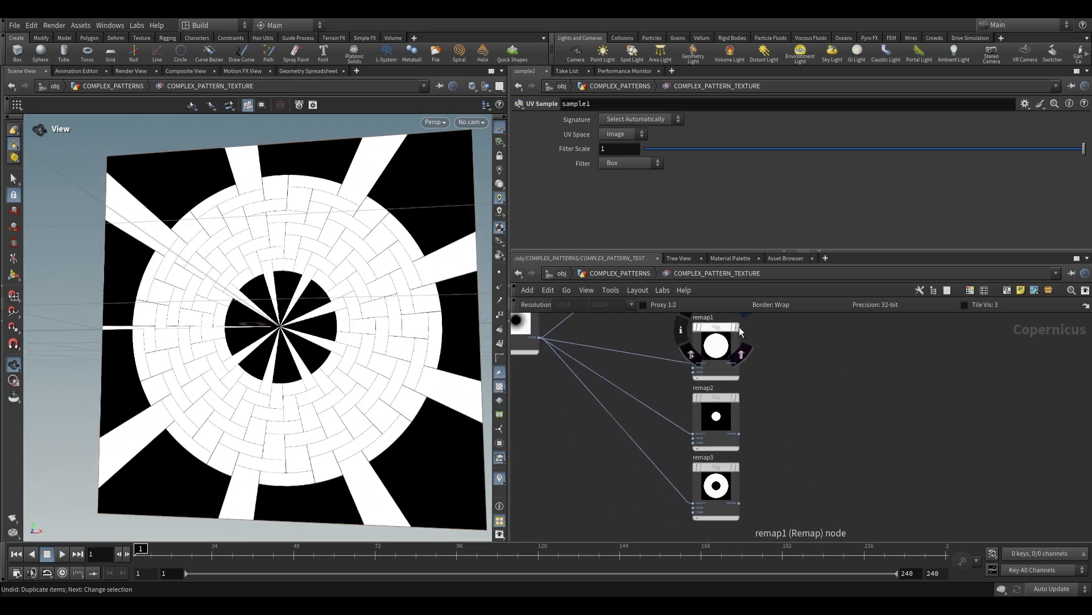
pyautogui.click(739, 327)
pyautogui.click(738, 397)
pyautogui.click(738, 466)
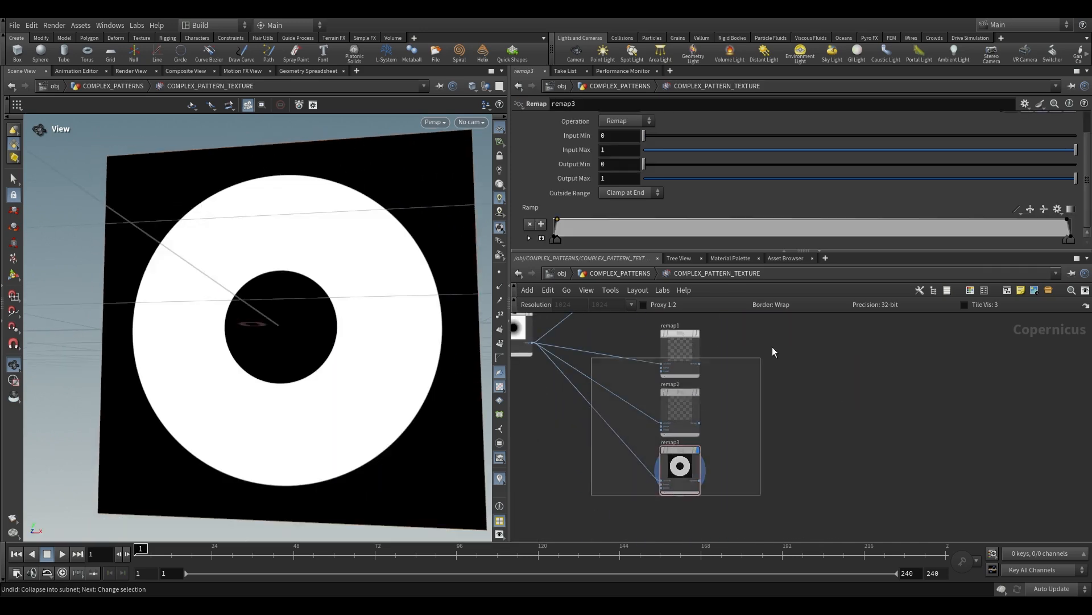
# Collapse the three Remap nodes into a subnetwork and rename it MASKS
pyautogui.moveTo(748, 369); pyautogui.dragTo(797, 335)
pyautogui.moveTo(818, 355); pyautogui.dragTo(817, 405, button='middle')
pyautogui.click(1048, 290)
pyautogui.moveTo(677, 370); pyautogui.dragTo(698, 382, button='middle')
pyautogui.scroll(3, 697, 381)
pyautogui.click(695, 390)
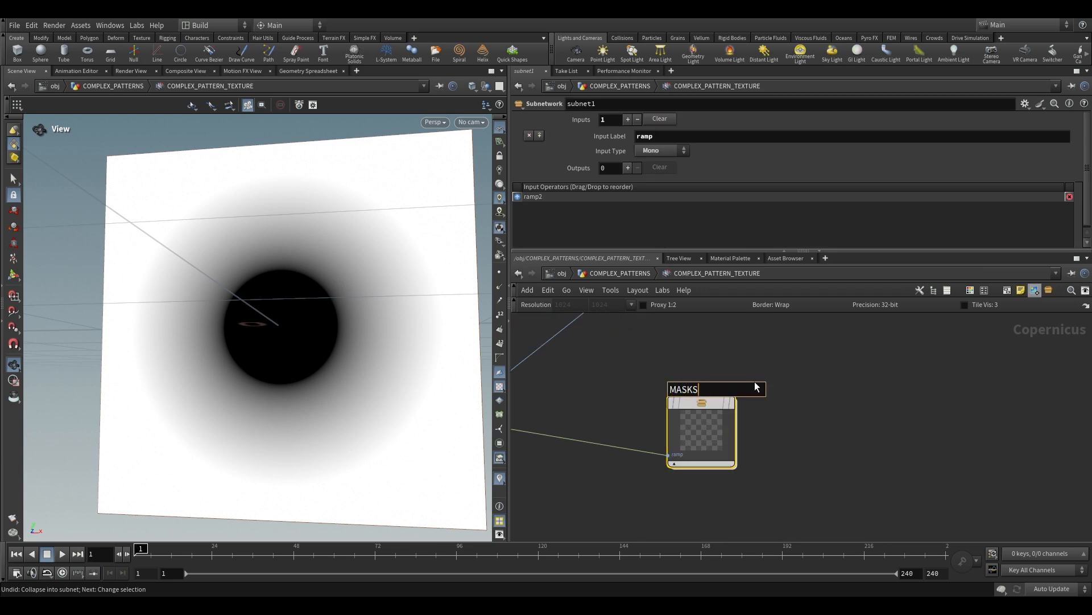
# Give the MASKS subnetwork three outputs and set each Output Type to Mono
pyautogui.click(628, 167)
pyautogui.click(628, 168)
pyautogui.click(627, 168)
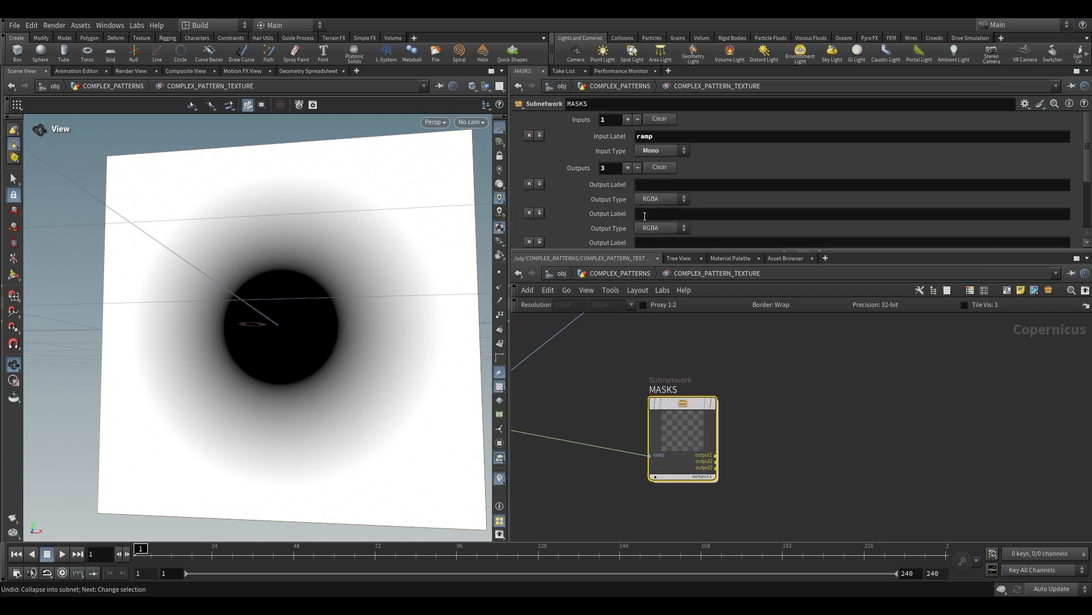
pyautogui.scroll(-1, 678, 171)
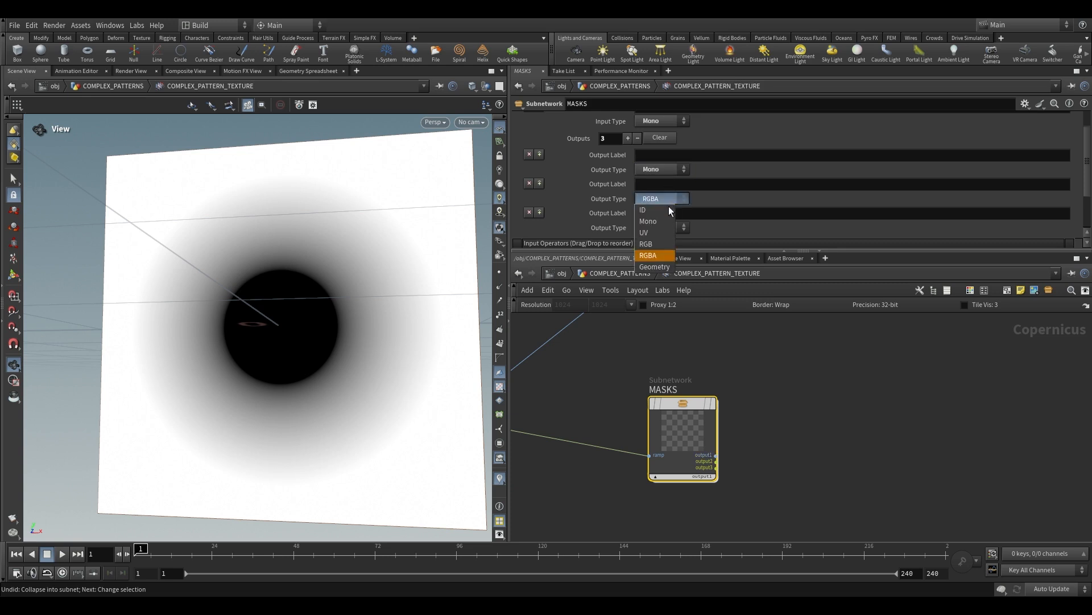
# Inside MASKS, add an Output node, wire the three Remaps to its three inputs in order, and return to the parent network
pyautogui.doubleClick(697, 409)
pyautogui.press('Tab')
pyautogui.write('output')
pyautogui.press('Return')
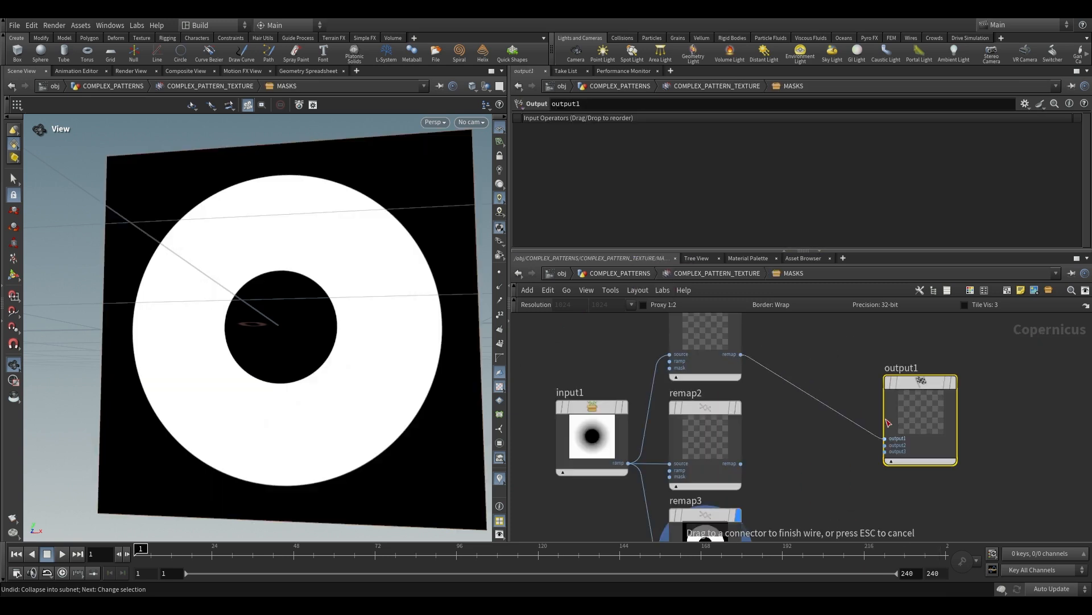
pyautogui.click(886, 437)
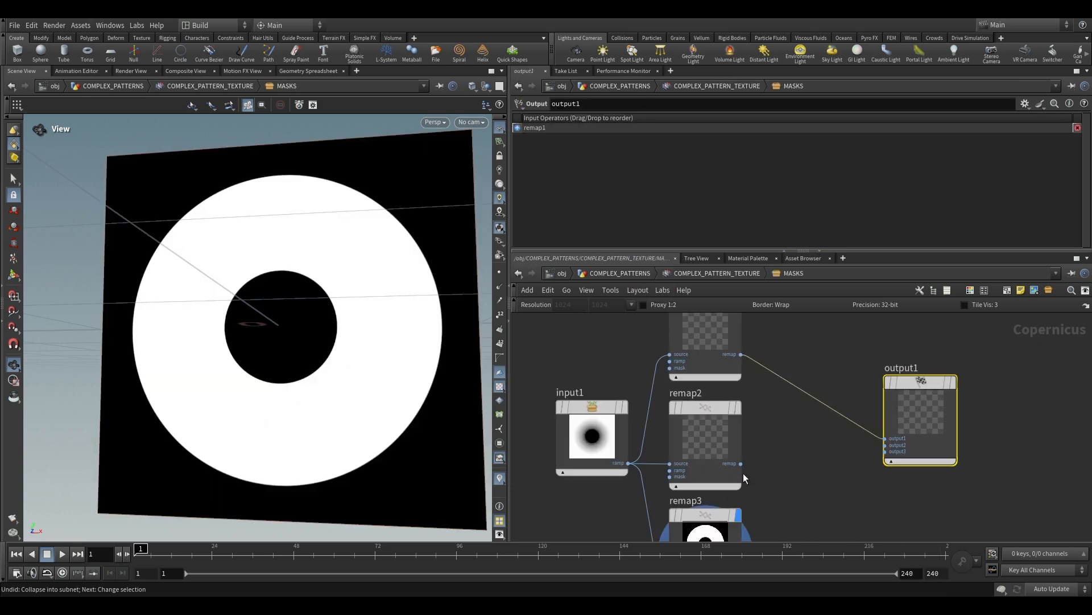
pyautogui.click(886, 447)
pyautogui.moveTo(782, 413); pyautogui.dragTo(790, 491, button='middle')
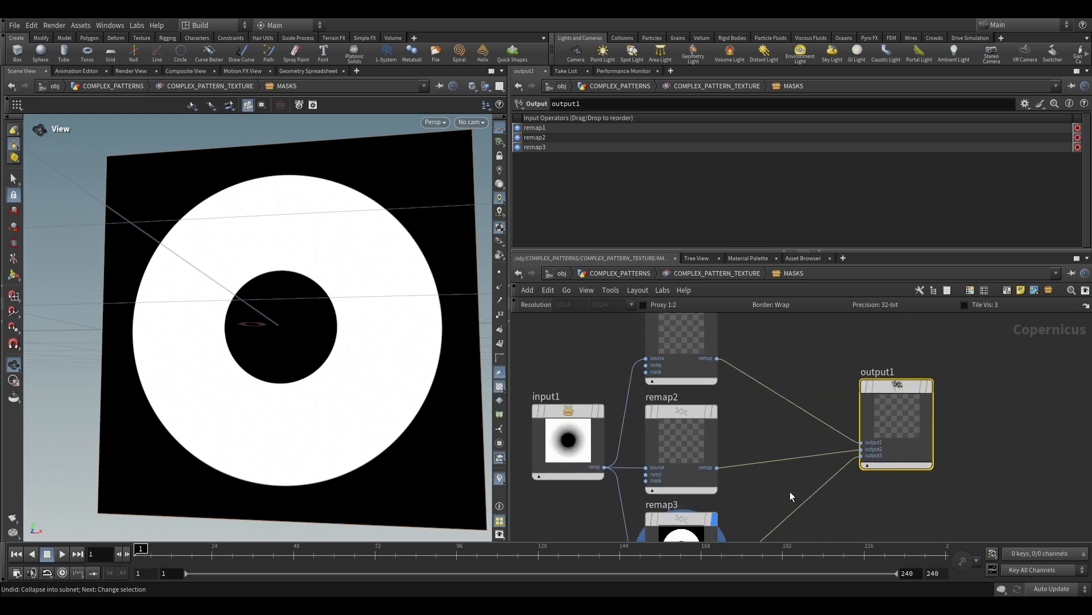
pyautogui.scroll(-1, 790, 490)
pyautogui.press('u')
# Display the MASKS outputs one by one and label them OUTER, INNER and RING
pyautogui.scroll(2, 731, 483)
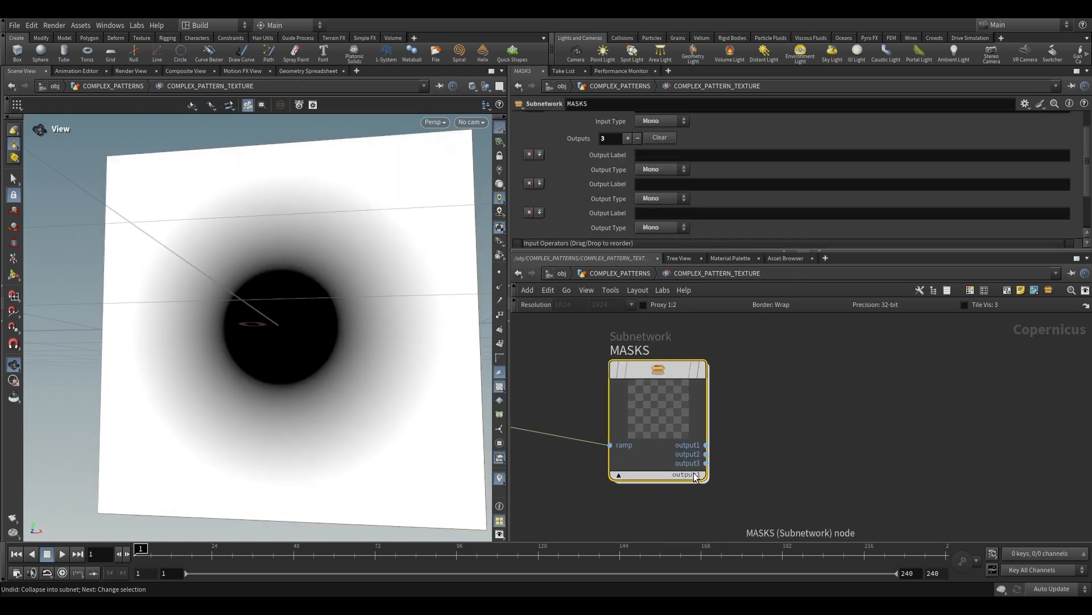
pyautogui.click(696, 155)
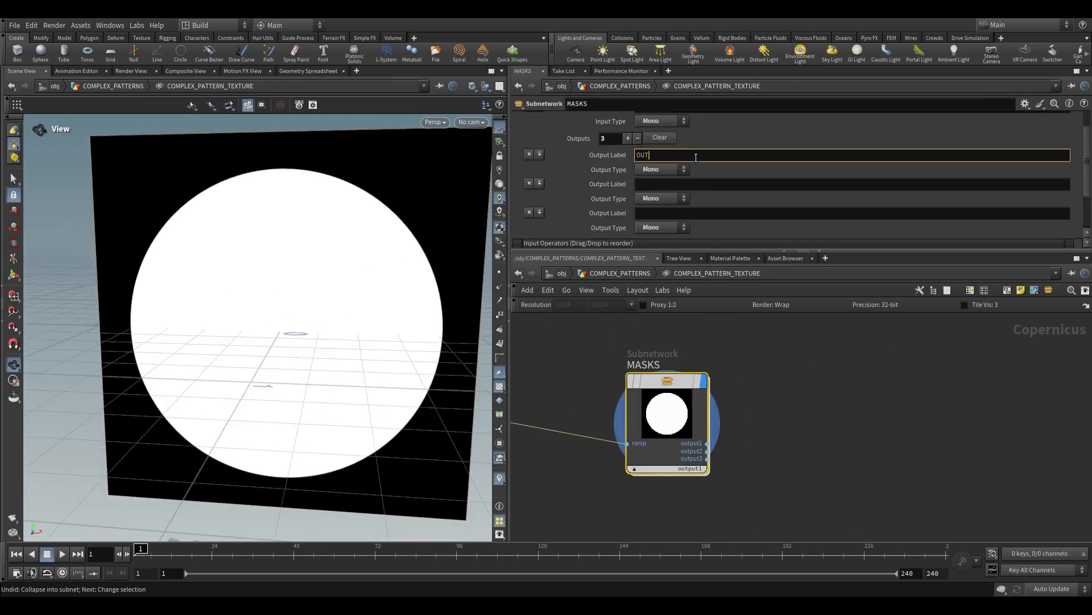
pyautogui.click(716, 487)
pyautogui.click(697, 187)
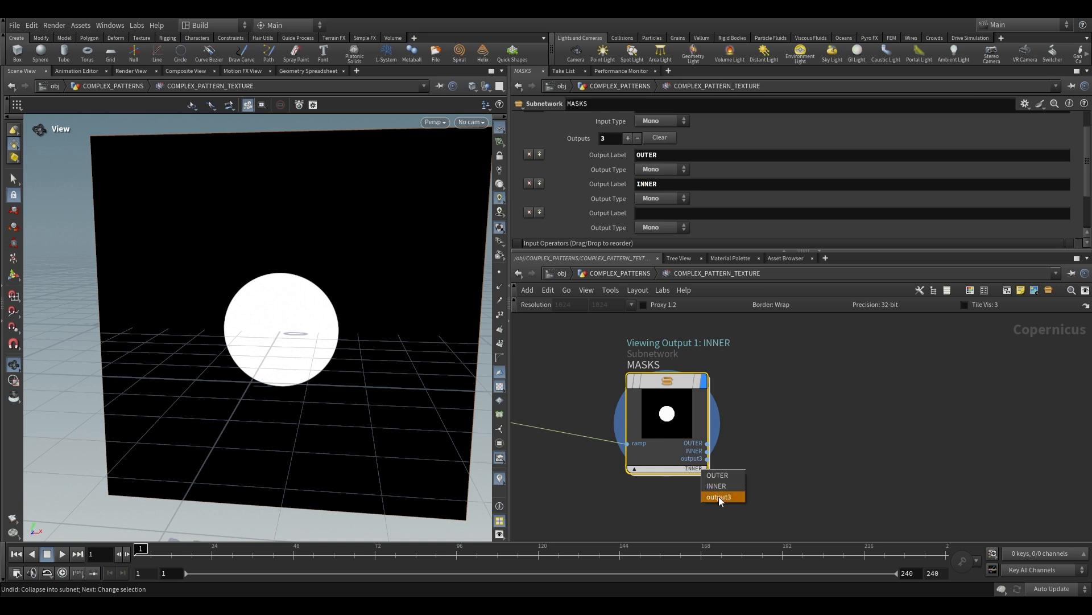
pyautogui.click(719, 498)
pyautogui.click(665, 213)
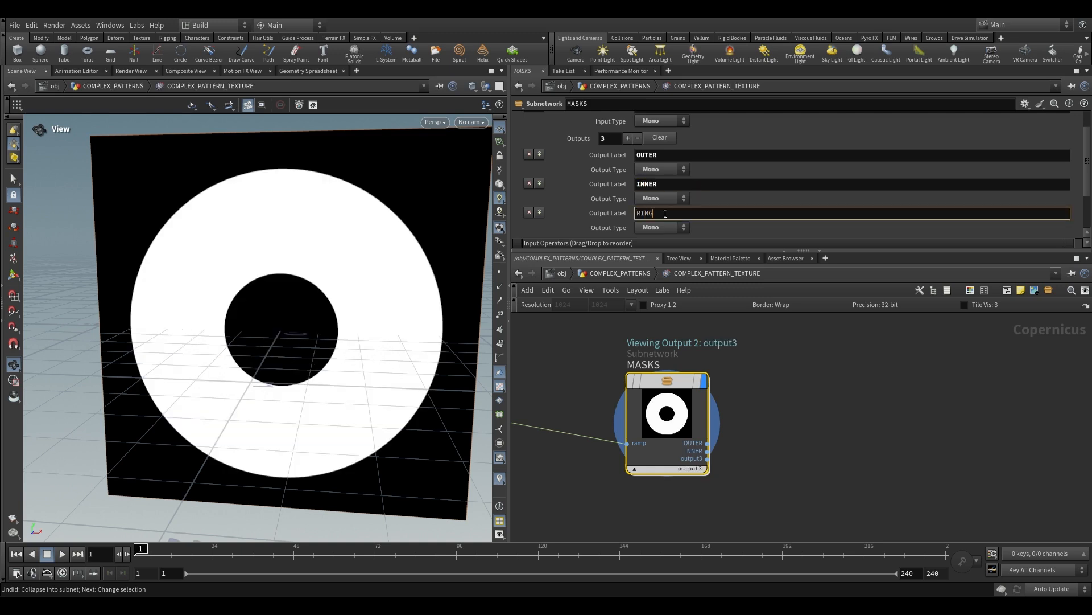
# Display the UV Sample result and feed it into the background of a new Multiply node
pyautogui.scroll(-3, 751, 407)
pyautogui.moveTo(758, 394); pyautogui.dragTo(802, 422, button='middle')
pyautogui.scroll(1, 801, 424)
pyautogui.moveTo(738, 437); pyautogui.dragTo(677, 460)
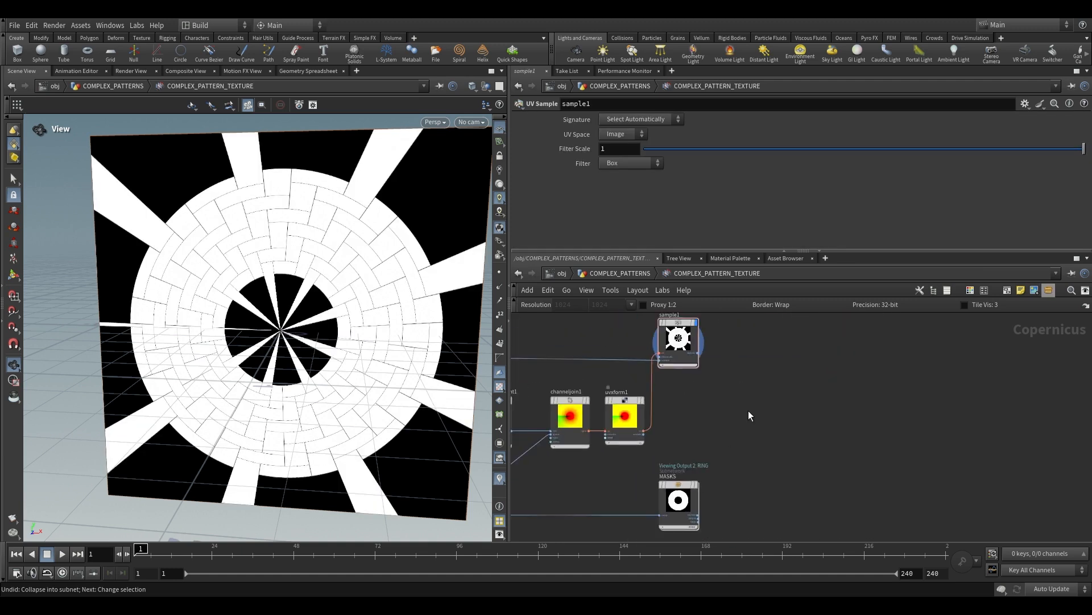
pyautogui.press('Tab')
pyautogui.write('mult')
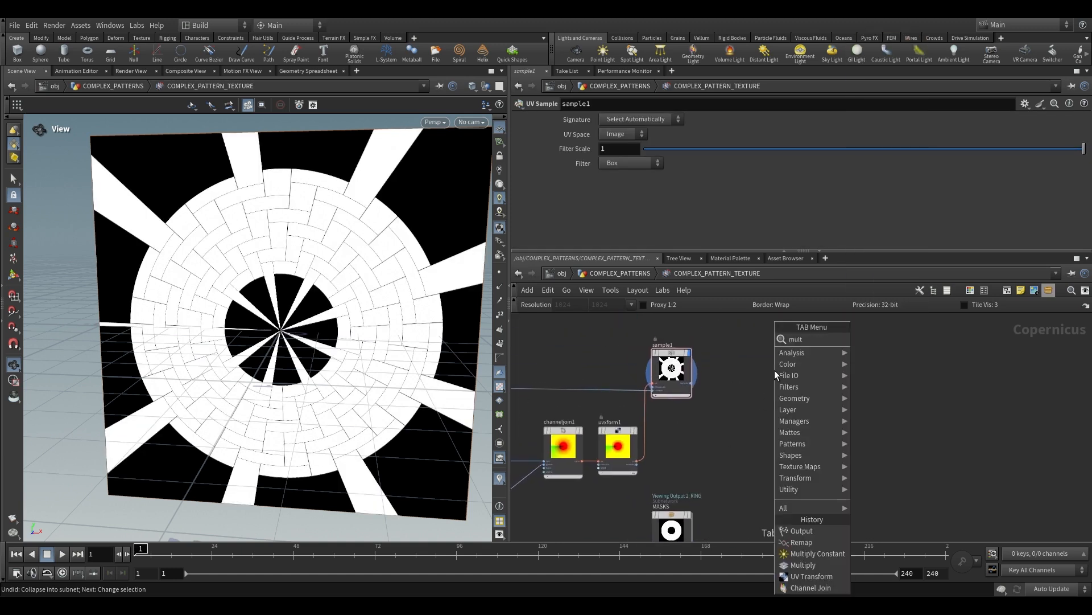
pyautogui.press('Return')
pyautogui.click(796, 365)
# Wire the RING output of MASKS into the Multiply's foreground and display the masked tile ring
pyautogui.scroll(3, 721, 495)
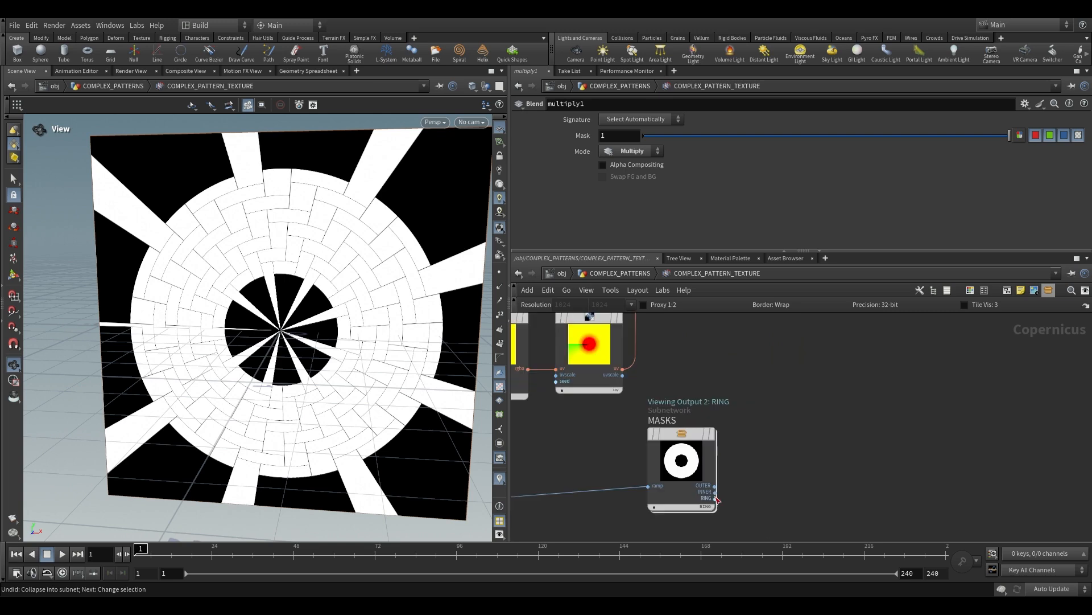
pyautogui.scroll(1, 718, 503)
pyautogui.click(713, 503)
pyautogui.scroll(-3, 726, 491)
pyautogui.scroll(4, 723, 495)
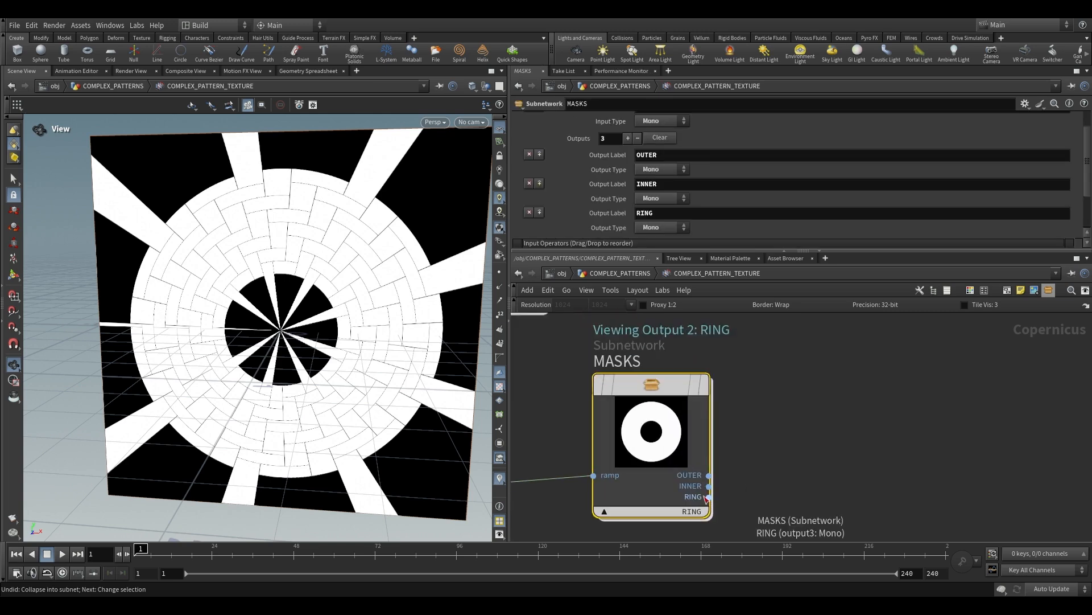
pyautogui.click(712, 497)
pyautogui.scroll(-5, 816, 407)
pyautogui.moveTo(842, 345); pyautogui.dragTo(733, 512, button='middle')
pyautogui.scroll(3, 762, 455)
pyautogui.click(772, 462)
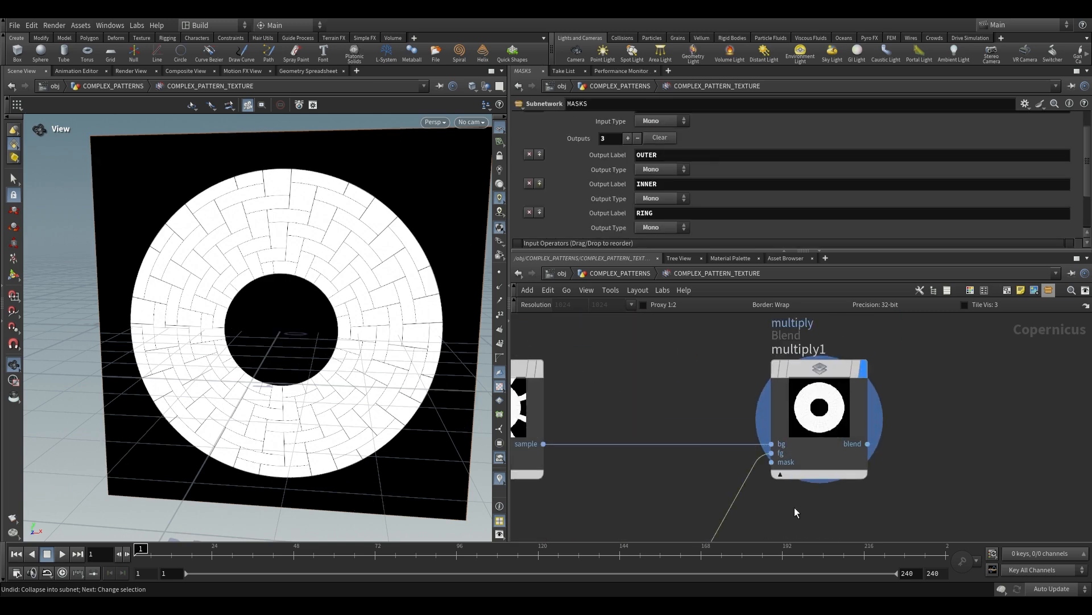
pyautogui.scroll(3, 323, 308)
pyautogui.scroll(-2, 324, 308)
pyautogui.scroll(2, 353, 312)
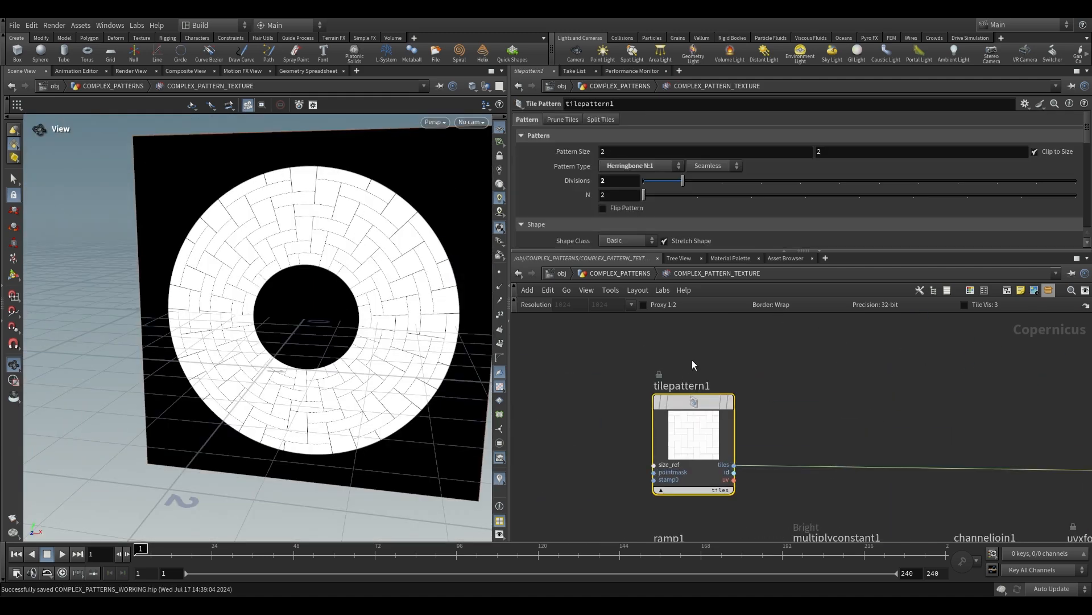
# Widen the gaps between the tiles in the Tile Pattern node
pyautogui.scroll(-5, 585, 213)
pyautogui.moveTo(670, 234); pyautogui.dragTo(697, 237)
pyautogui.scroll(3, 260, 312)
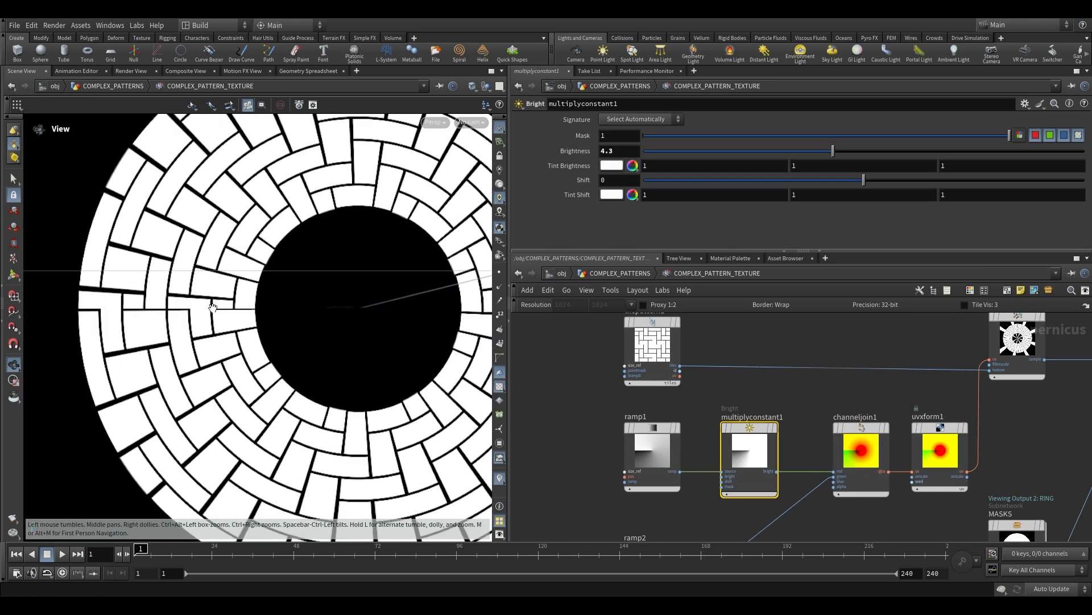
# Check the seam in the tile ring and set the Brightness of the Bright node after ramp1 to 5
pyautogui.scroll(3, 148, 324)
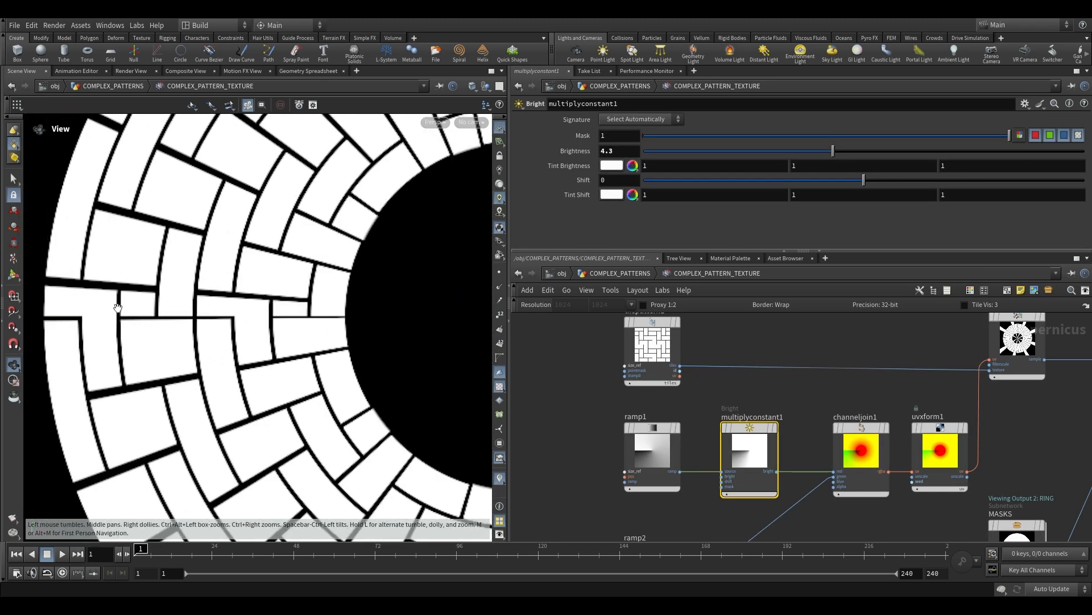
pyautogui.moveTo(782, 419); pyautogui.dragTo(712, 397, button='middle')
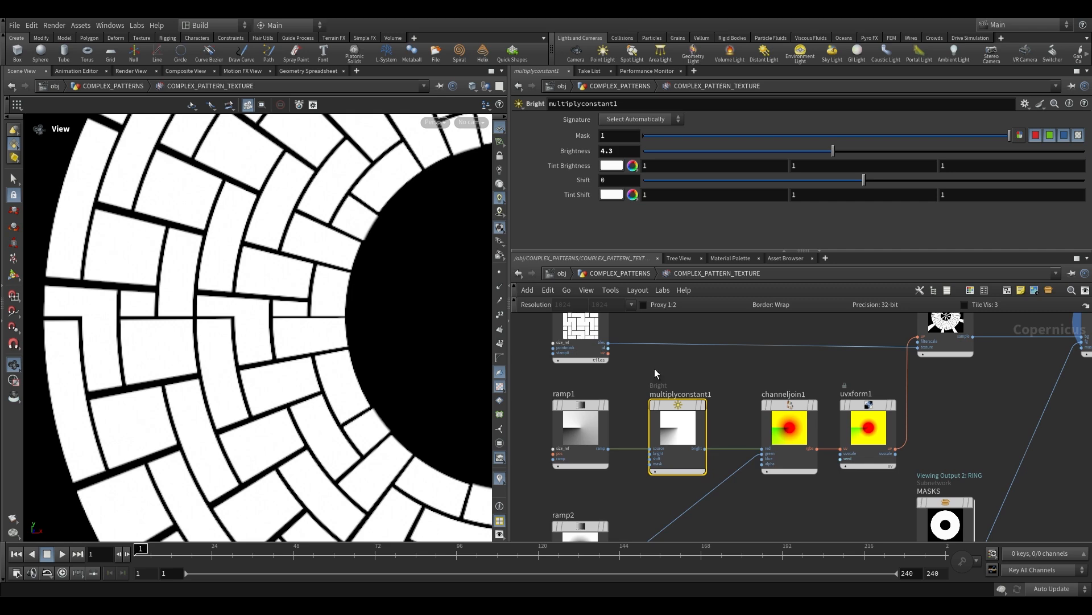
pyautogui.click(586, 435)
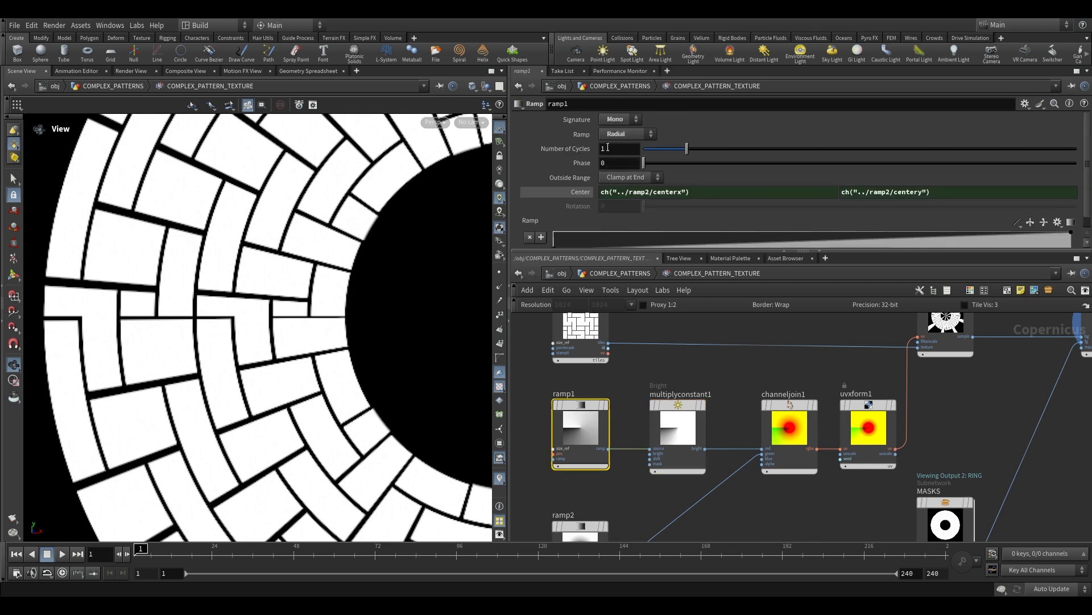
pyautogui.click(689, 430)
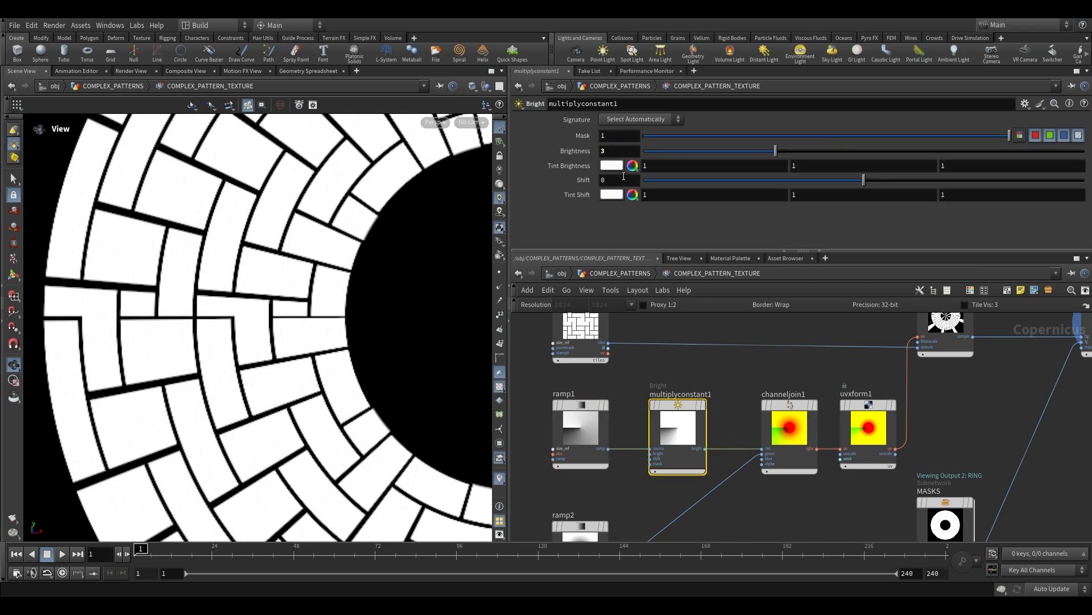
pyautogui.scroll(-3, 320, 279)
pyautogui.moveTo(616, 151); pyautogui.dragTo(545, 152)
pyautogui.write('5')
pyautogui.press('Return')
pyautogui.scroll(-2, 371, 287)
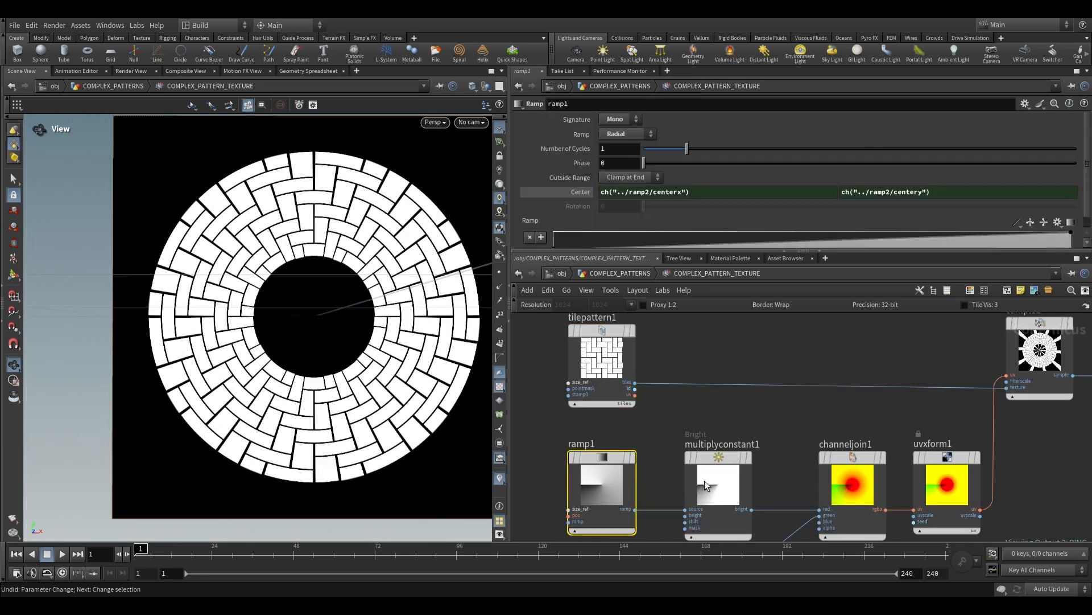
pyautogui.hotkey('ctrl', 'z')
# Inspect the masked tile ring up close, checking the seam and tile spacing, and restore the home view
pyautogui.scroll(-3, 684, 411)
pyautogui.scroll(-1, 367, 303)
pyautogui.moveTo(367, 304); pyautogui.dragTo(336, 299, button='middle')
pyautogui.moveTo(336, 300); pyautogui.dragTo(423, 313)
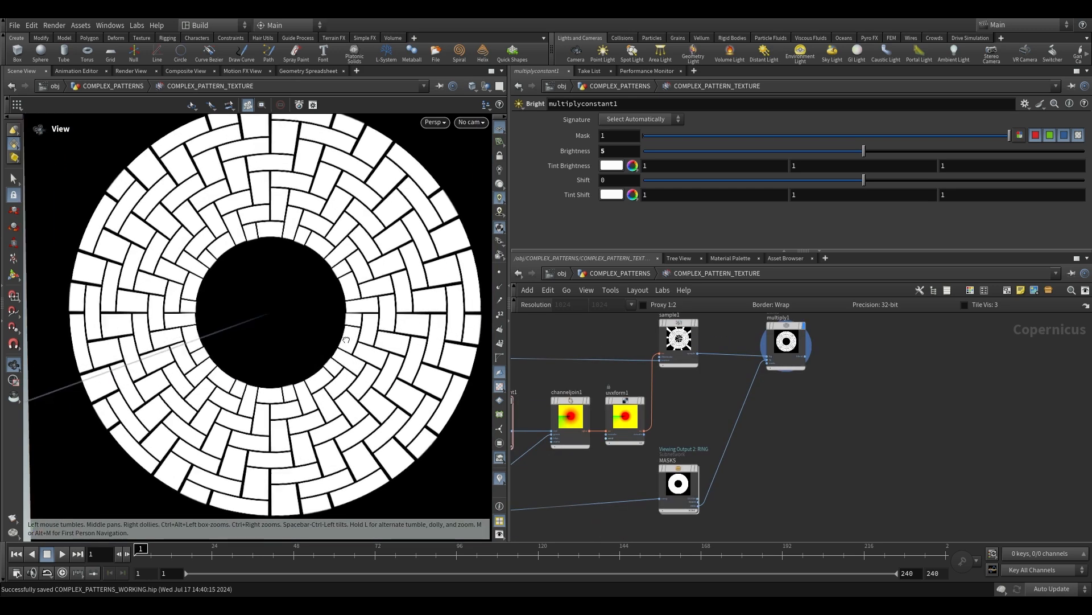
pyautogui.scroll(2, 342, 340)
pyautogui.scroll(3, 277, 309)
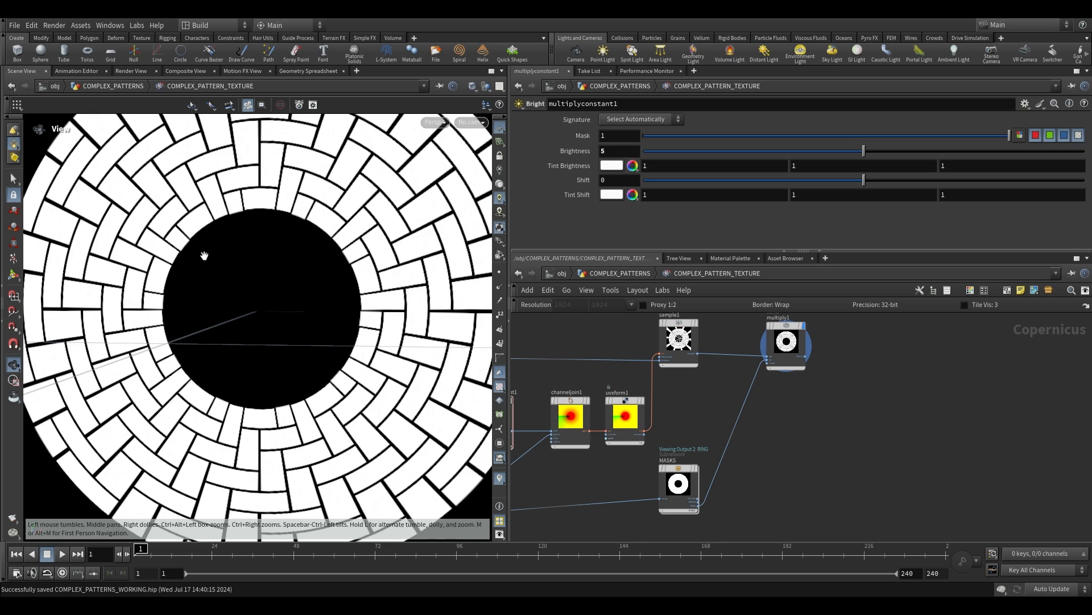
pyautogui.press('h')
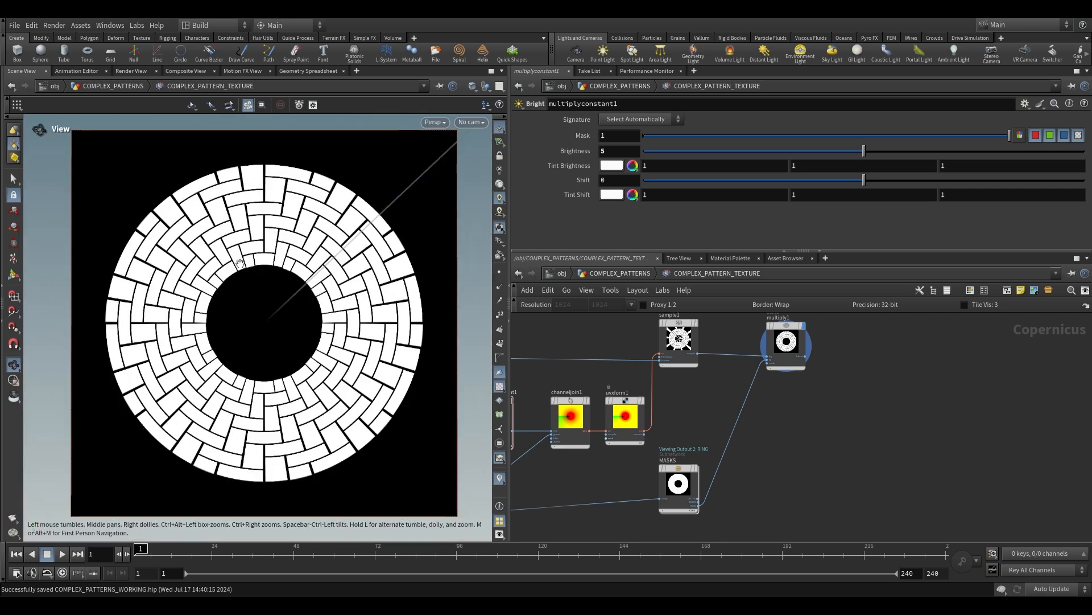
# Add a SOP Import node to the Copernicus network and go inside it
pyautogui.moveTo(761, 463); pyautogui.dragTo(764, 386, button='middle')
pyautogui.scroll(-2, 782, 442)
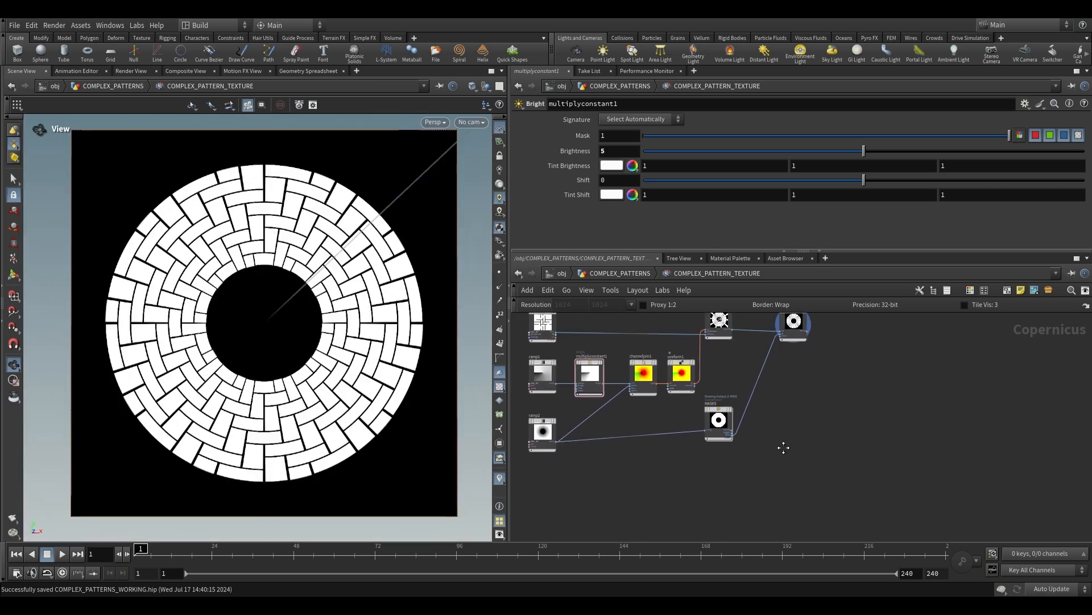
pyautogui.scroll(1, 783, 444)
pyautogui.press('Tab')
pyautogui.write('so')
pyautogui.press('Return')
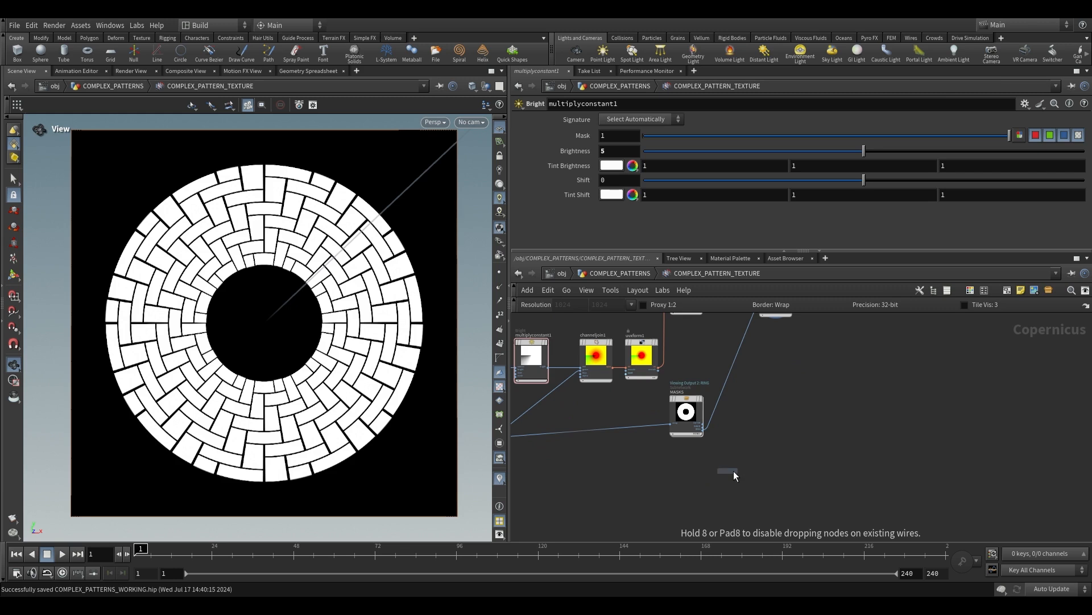
pyautogui.click(715, 479)
pyautogui.doubleClick(647, 359)
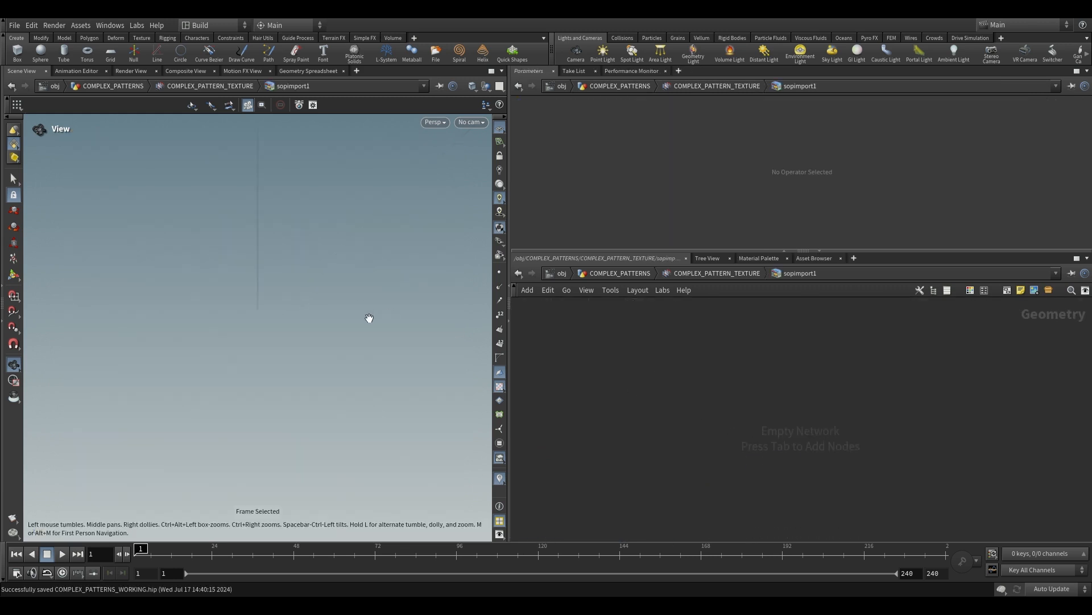
# Add a Rubber Toy test geometry inside the SOP Import and return to the parent Copernicus network
pyautogui.press('Tab')
pyautogui.write('rubber')
pyautogui.press('Return')
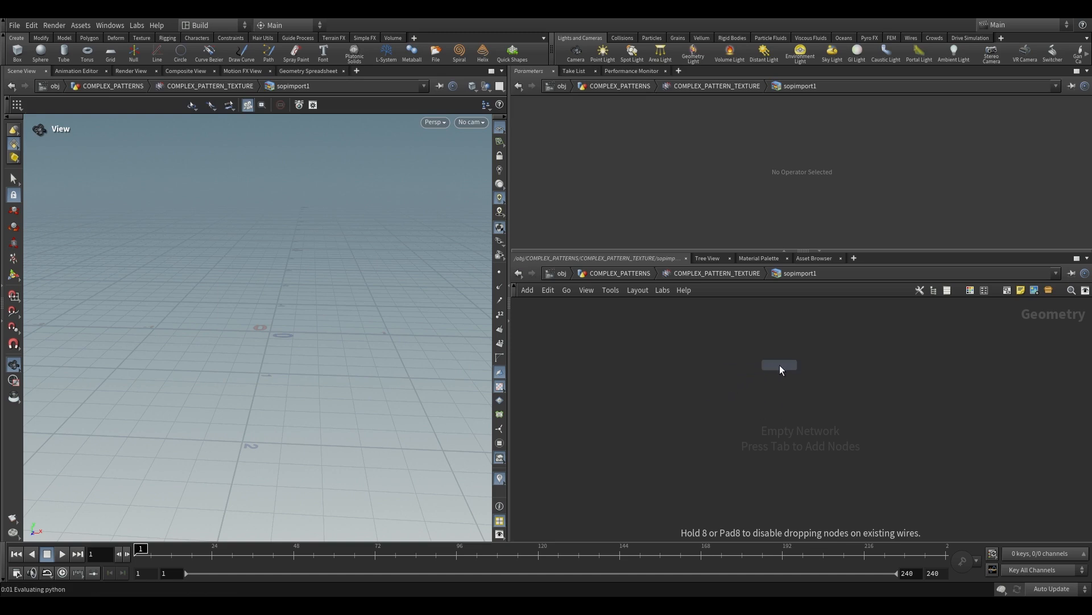
pyautogui.click(781, 367)
pyautogui.click(736, 276)
pyautogui.hotkey('ctrl', 's')
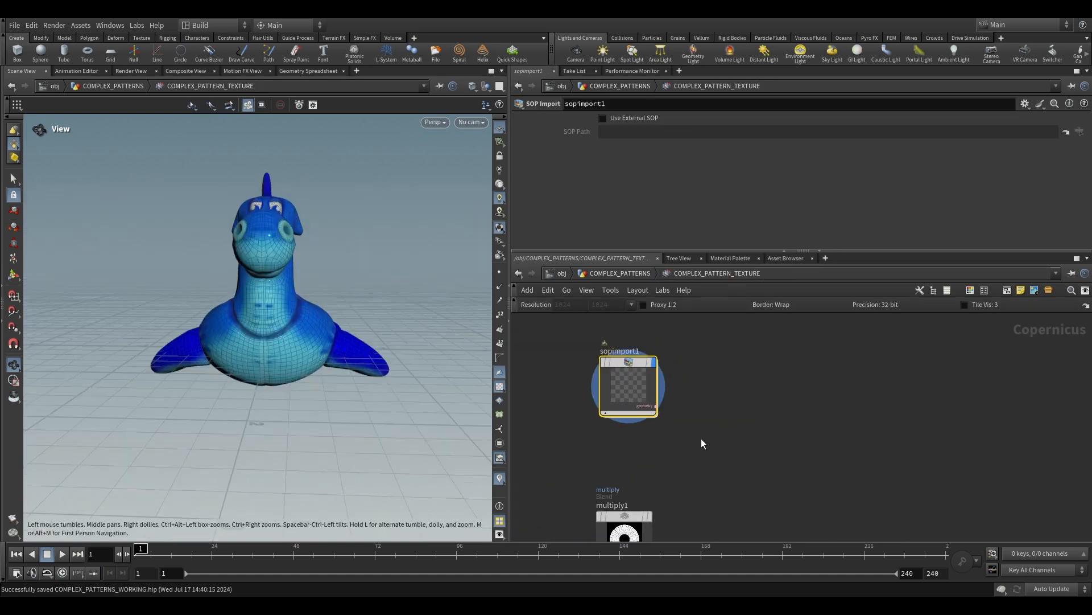
# Add a Rasterize Setup node, feed it the SOP Import geometry and display it
pyautogui.press('Tab')
pyautogui.write('rast')
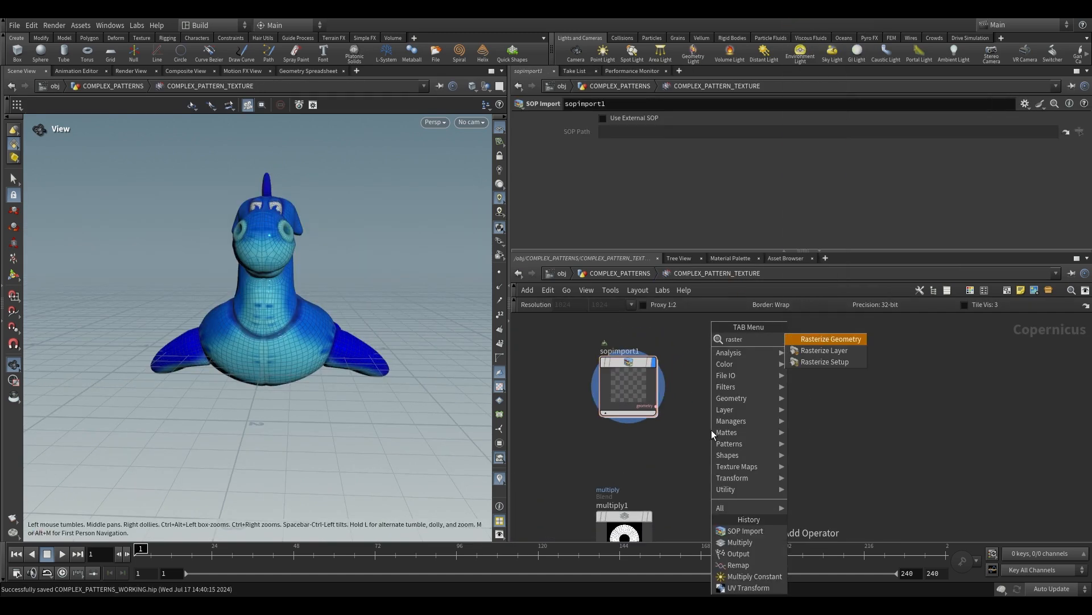
pyautogui.press('Down')
pyautogui.press('Down')
pyautogui.press('Return')
pyautogui.click(711, 429)
pyautogui.scroll(3, 711, 398)
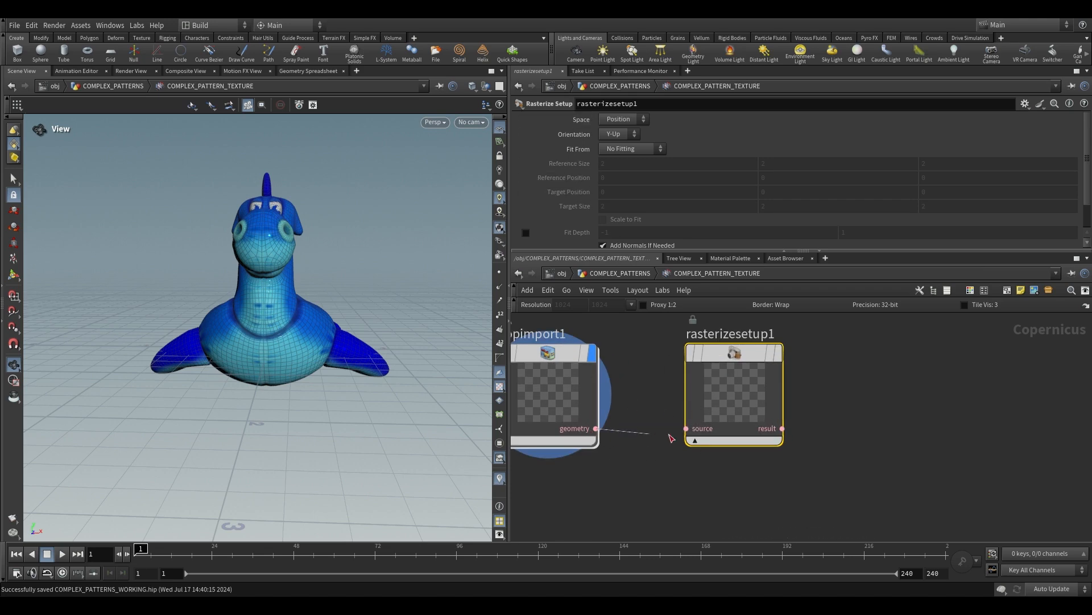
pyautogui.click(778, 353)
pyautogui.scroll(-2, 802, 393)
# Add a Rasterize Geometry node, feed it the Rasterize Setup result and display the toy's silhouette
pyautogui.press('Tab')
pyautogui.write('raster')
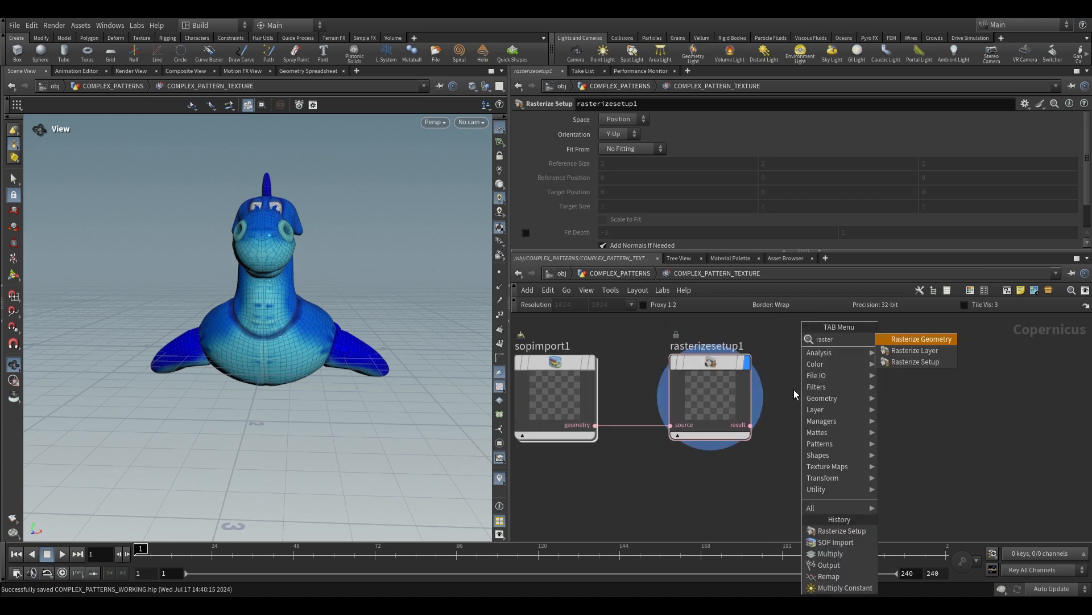
pyautogui.click(915, 339)
pyautogui.click(877, 393)
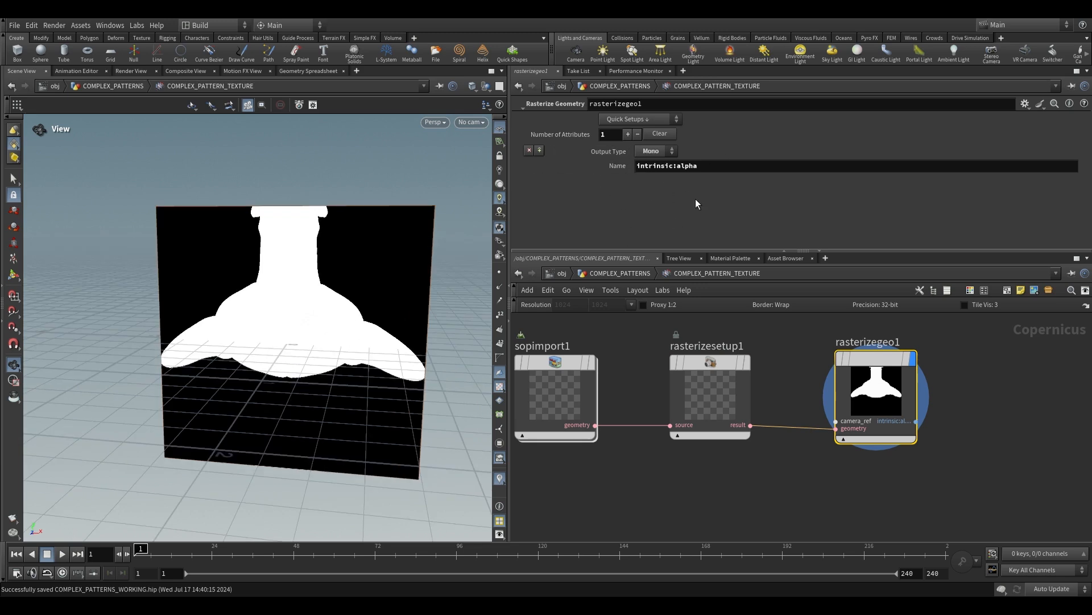
pyautogui.moveTo(398, 268); pyautogui.dragTo(372, 282)
pyautogui.moveTo(438, 329); pyautogui.dragTo(161, 461)
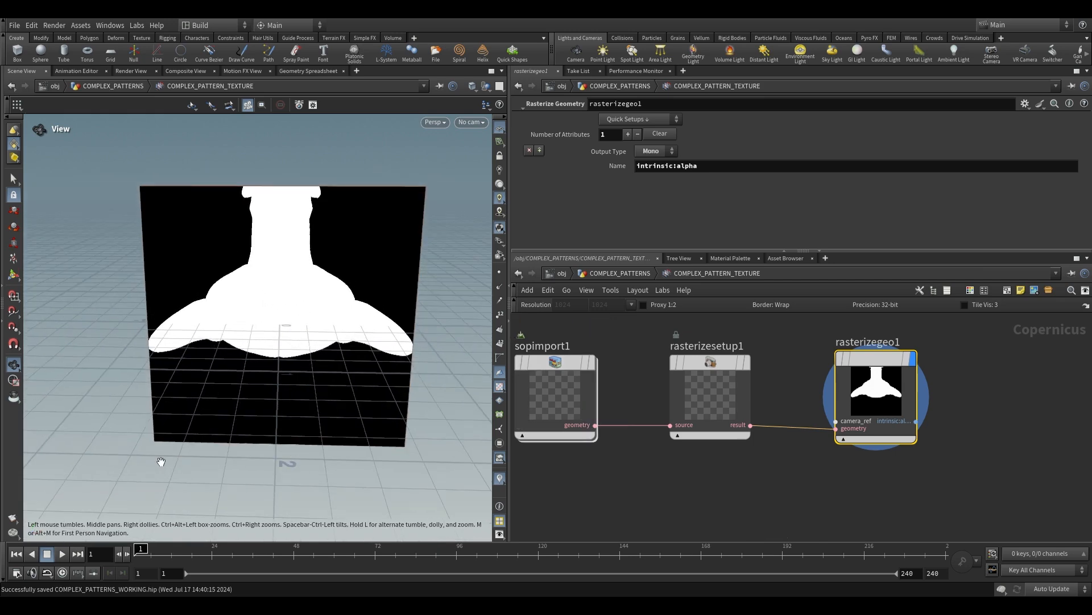
# Inside the SOP Import, add a Match Size node after the rubber toy and check the centred silhouette in the parent network
pyautogui.doubleClick(565, 410)
pyautogui.press('Tab')
pyautogui.write('mat')
pyautogui.press('Down')
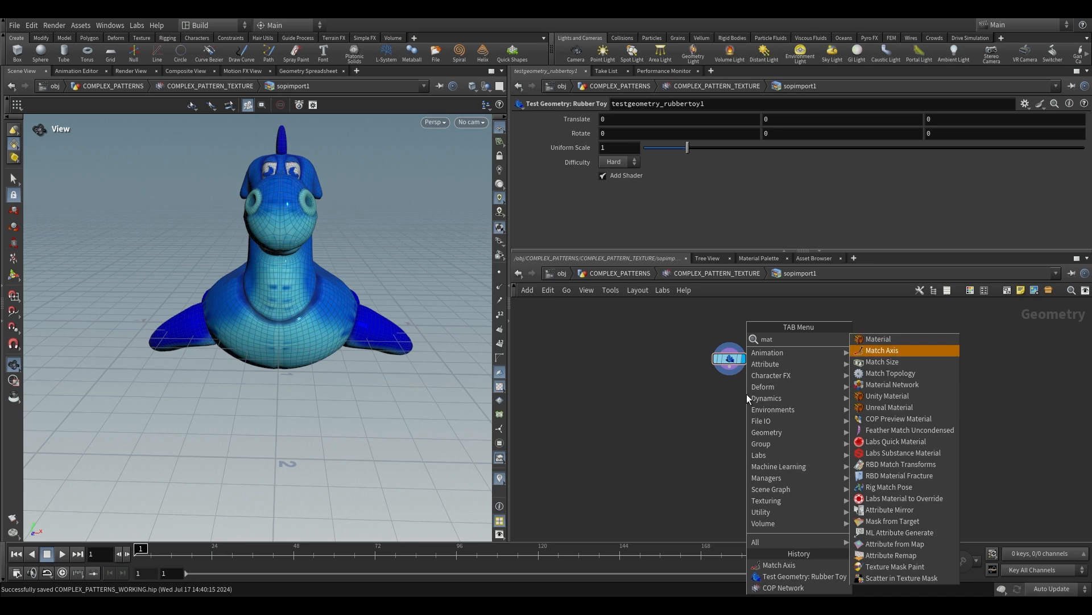
pyautogui.press('Return')
pyautogui.click(733, 405)
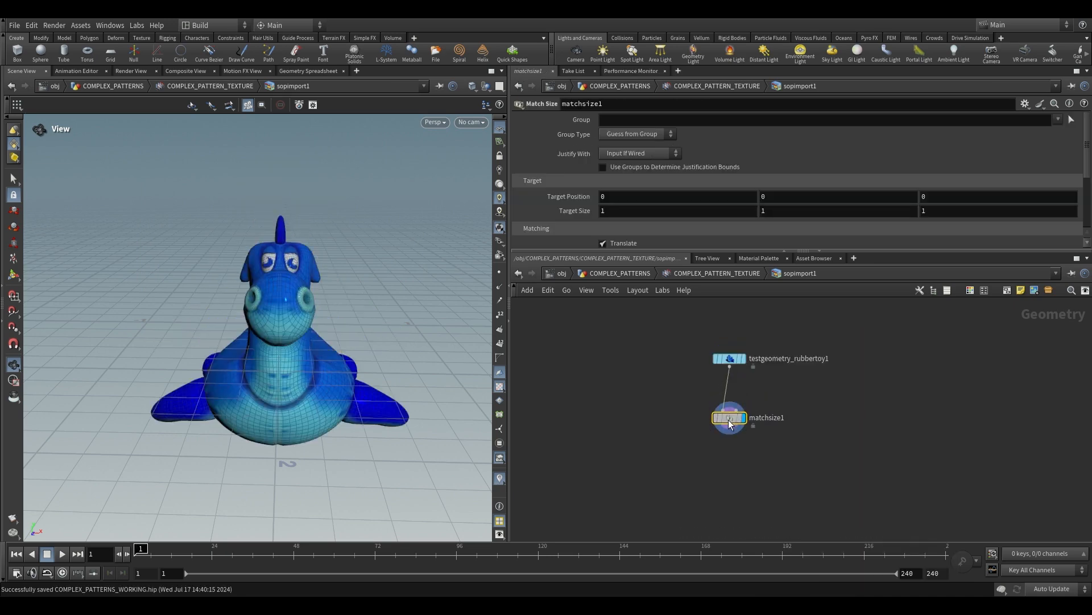
pyautogui.moveTo(349, 273); pyautogui.dragTo(344, 283)
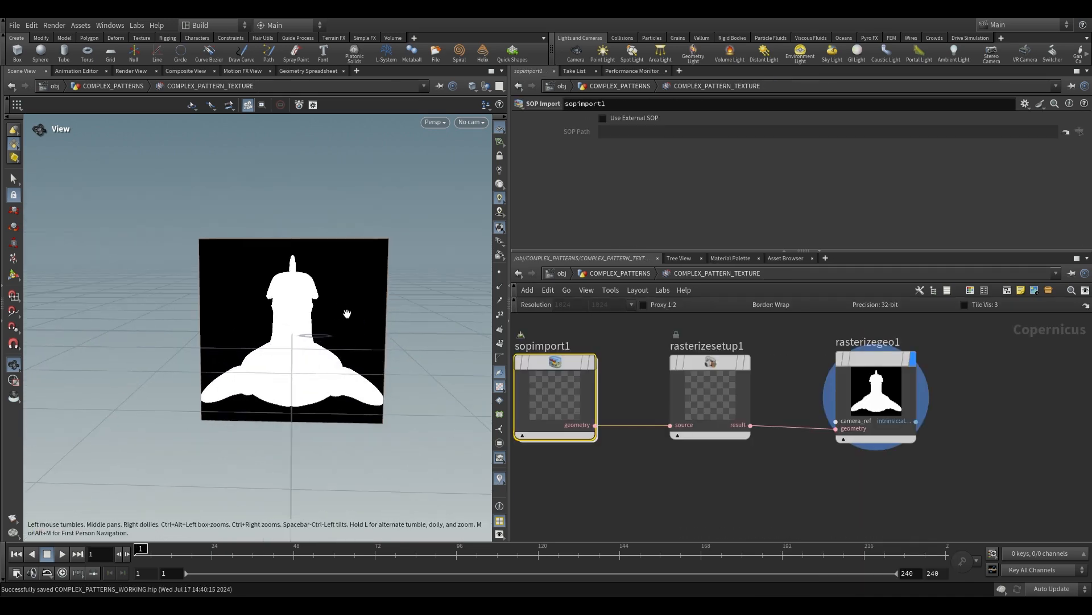
pyautogui.moveTo(348, 313); pyautogui.dragTo(324, 328, button='right')
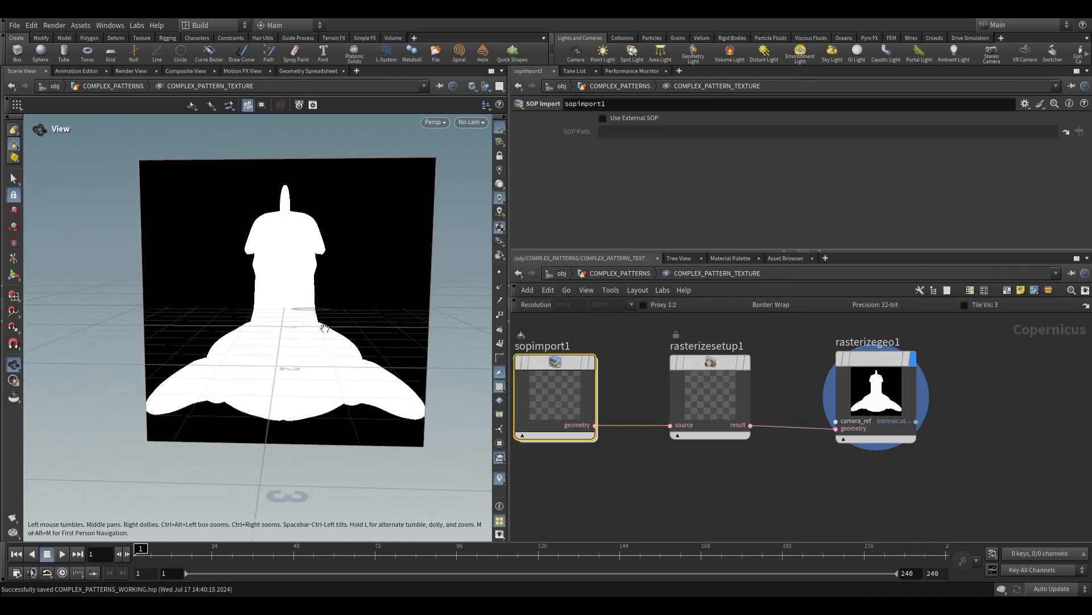
# Enable Scale to Fit on the Match Size node with a target size of 1.4 on all axes and check the rasterized silhouette
pyautogui.doubleClick(555, 395)
pyautogui.click(603, 214)
pyautogui.moveTo(572, 124); pyautogui.dragTo(602, 126, button='middle')
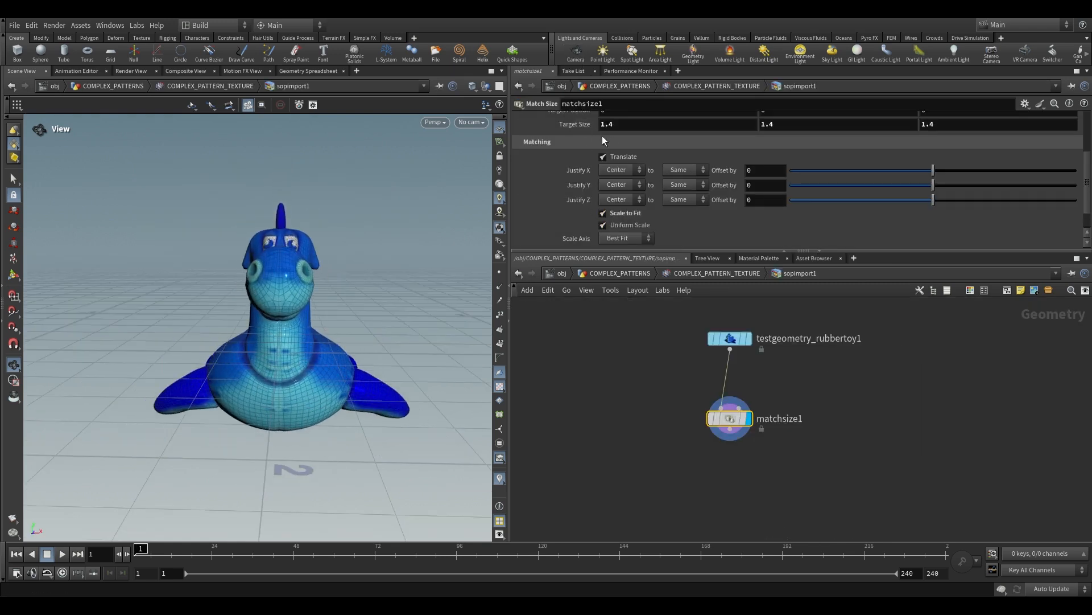
pyautogui.click(702, 87)
pyautogui.moveTo(350, 323); pyautogui.dragTo(351, 313)
pyautogui.moveTo(350, 313); pyautogui.dragTo(332, 319, button='right')
pyautogui.moveTo(332, 318); pyautogui.dragTo(315, 336)
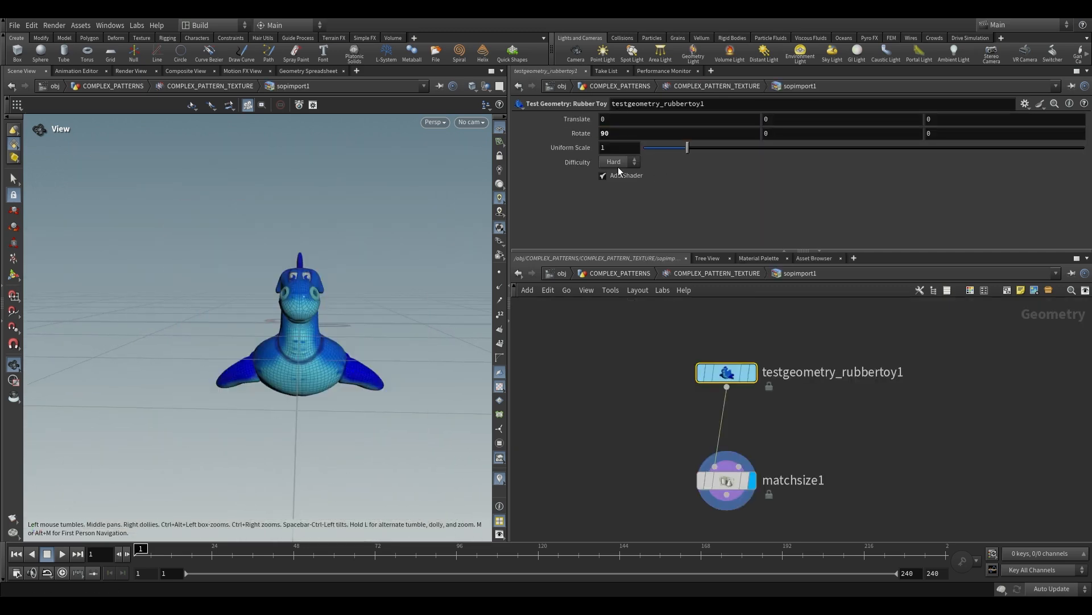
# Set the rubber toy's X rotation to 90 and return to the parent network to see its rasterized top view
pyautogui.press('Return')
pyautogui.moveTo(323, 308); pyautogui.dragTo(371, 319)
pyautogui.click(704, 273)
pyautogui.scroll(2, 669, 384)
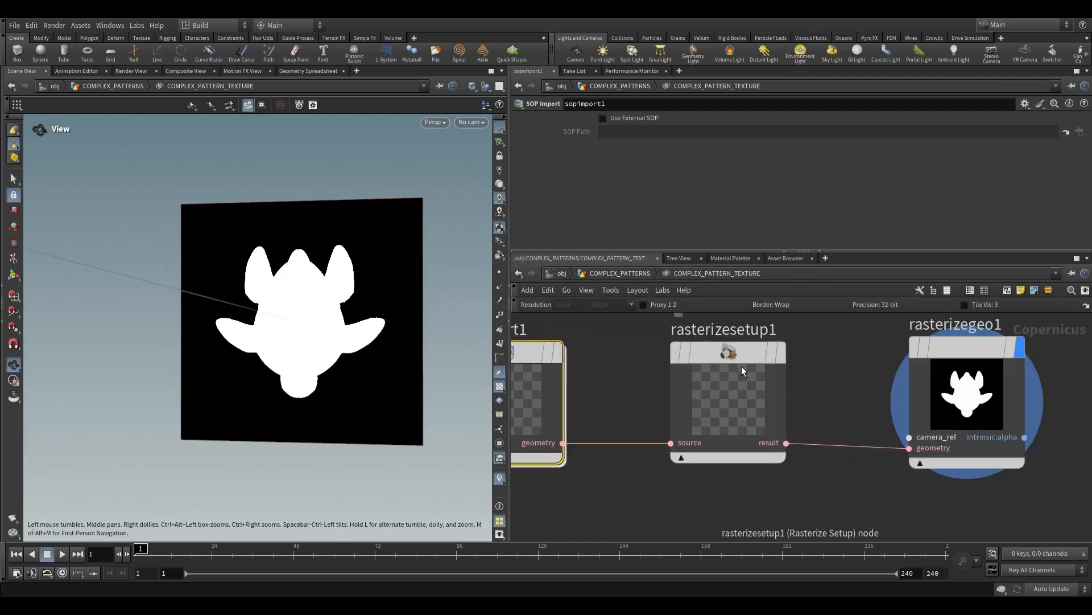
# Replace the alpha attribute on the Rasterize Geometry node with the intrinsic:depth_eye quick setup
pyautogui.click(758, 371)
pyautogui.scroll(-1, 867, 373)
pyautogui.moveTo(867, 374); pyautogui.dragTo(797, 380, button='middle')
pyautogui.click(877, 370)
pyautogui.scroll(-2, 800, 360)
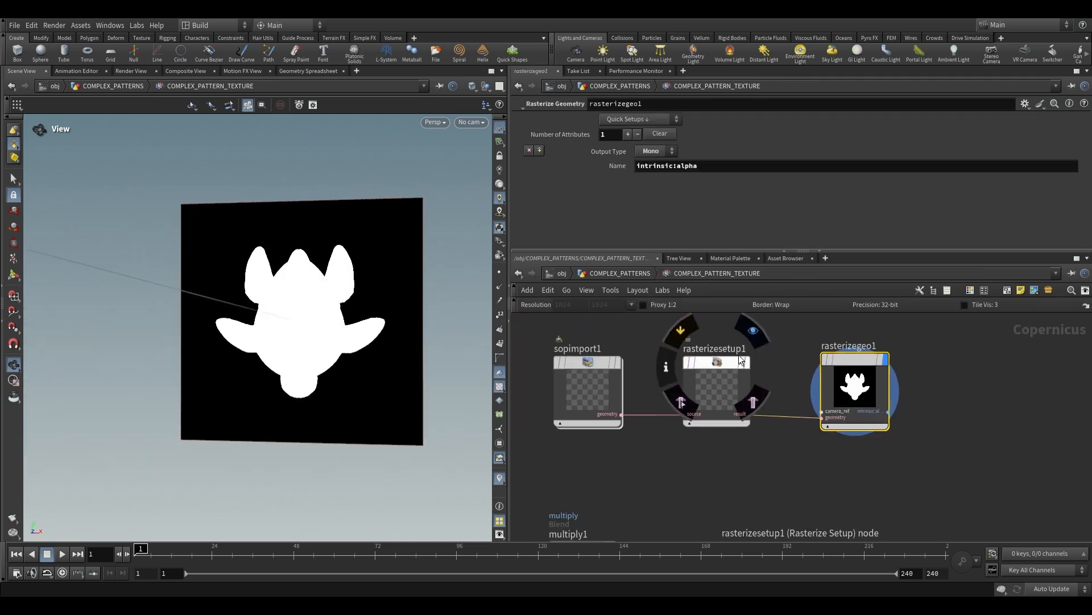
pyautogui.click(528, 150)
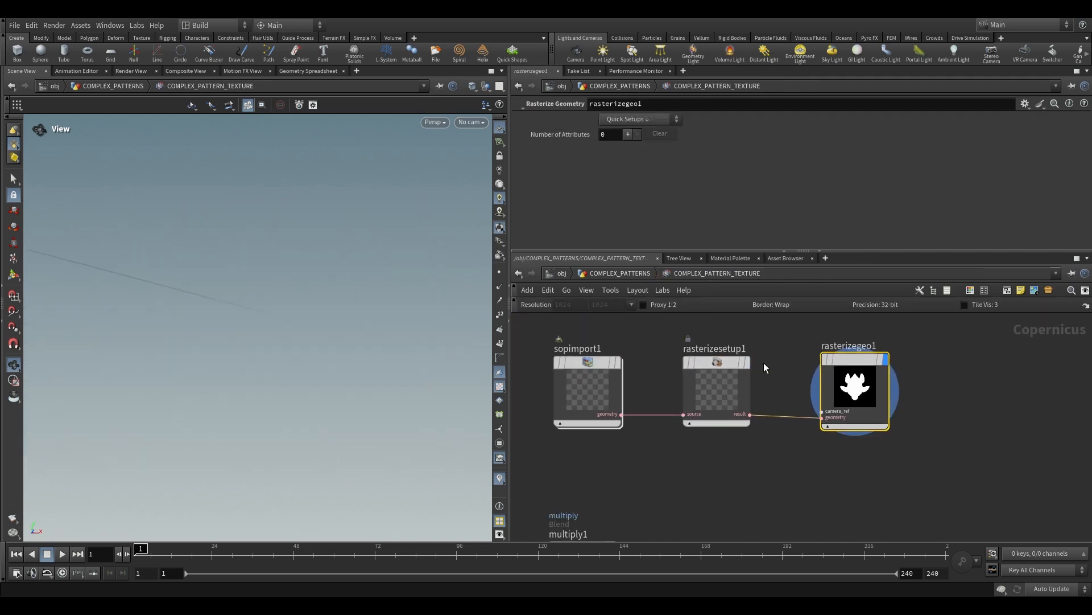
pyautogui.click(668, 120)
pyautogui.click(636, 181)
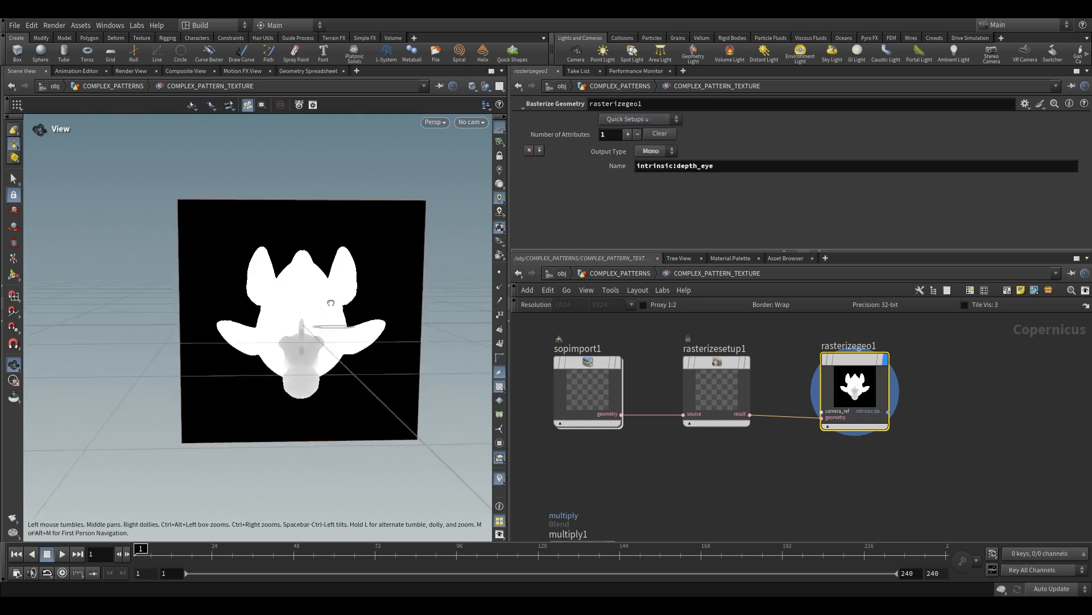
# Add an Equalize node, feed it the rasterized depth, display it and save the scene
pyautogui.press('Tab')
pyautogui.write('equa')
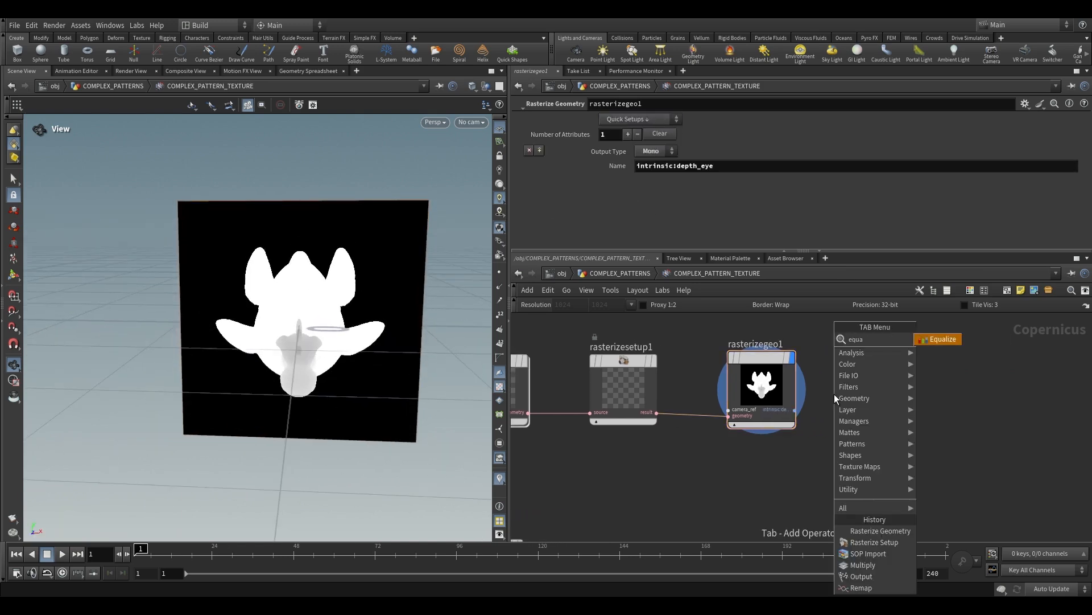
pyautogui.press('Return')
pyautogui.click(890, 387)
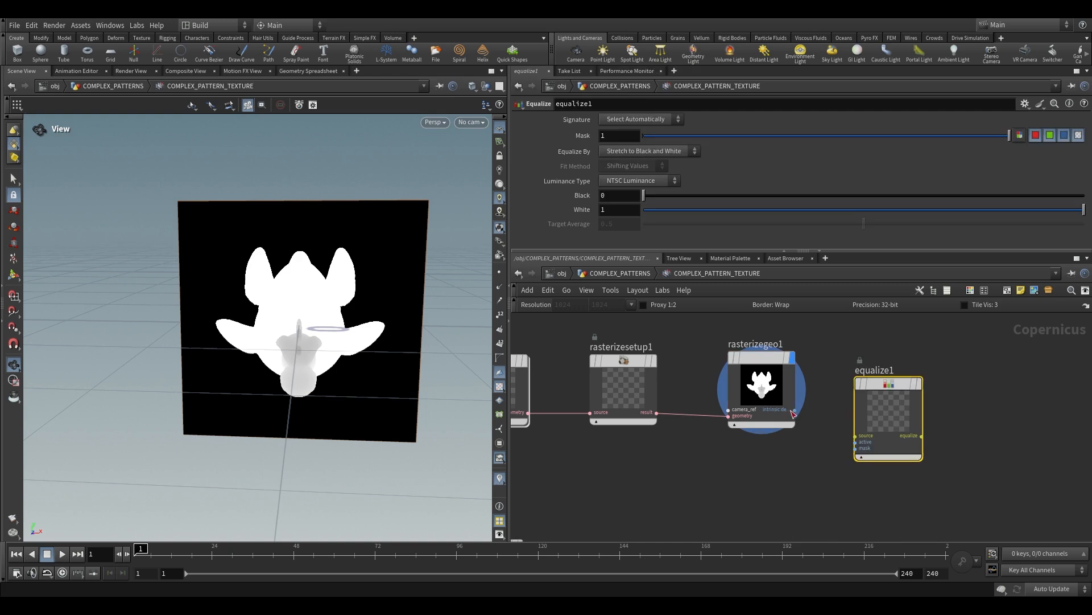
pyautogui.moveTo(868, 440); pyautogui.dragTo(857, 436)
pyautogui.moveTo(894, 422); pyautogui.dragTo(894, 398)
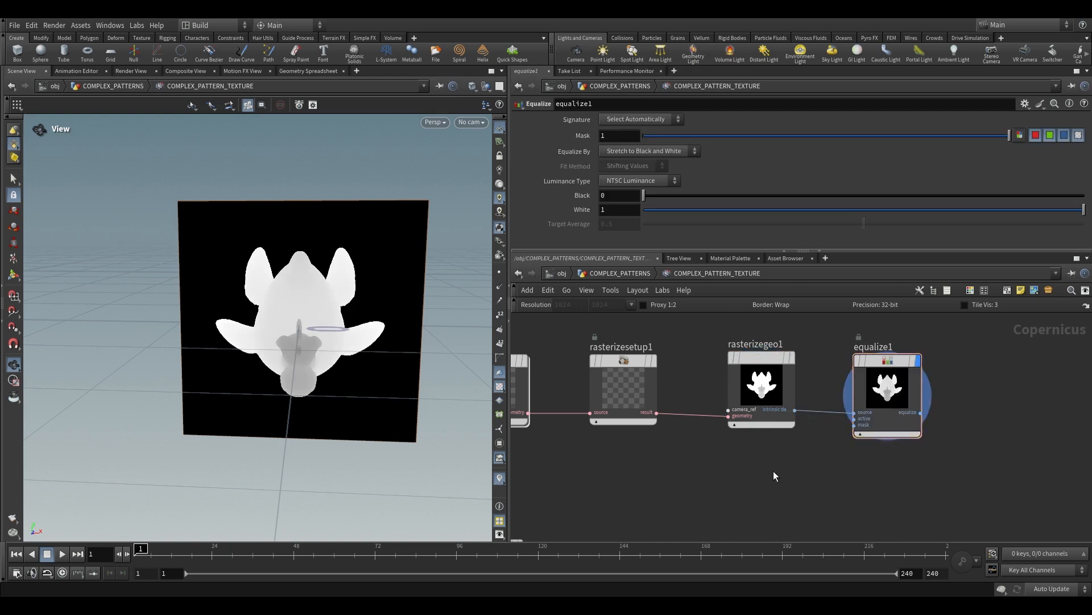
pyautogui.hotkey('ctrl', 's')
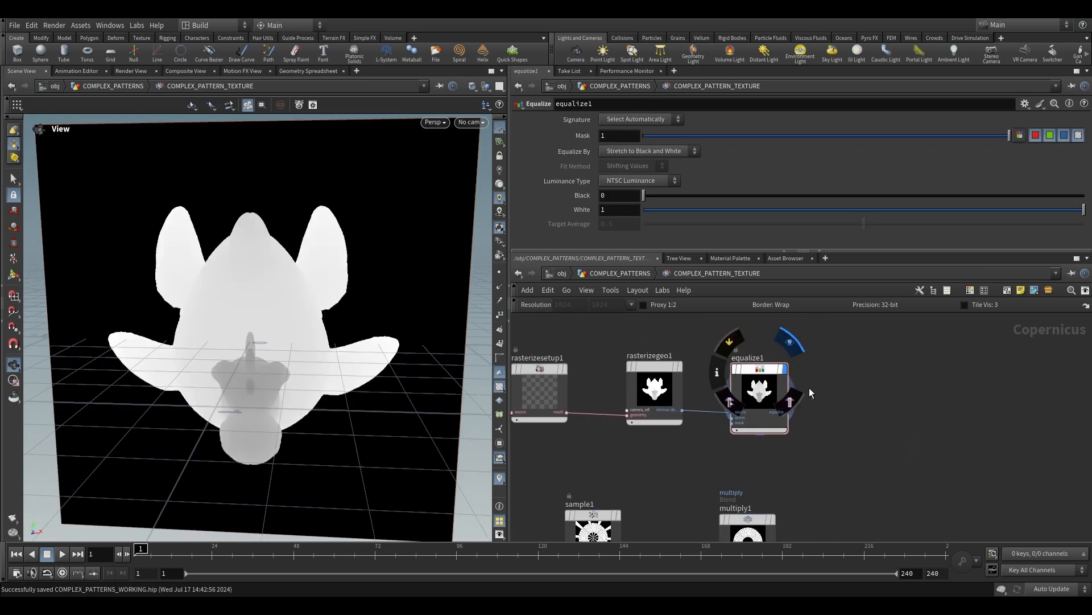
# Add an SDF Shape node above the Equalize node and display its circle
pyautogui.moveTo(820, 437); pyautogui.dragTo(853, 411, button='middle')
pyautogui.moveTo(349, 331); pyautogui.dragTo(346, 302)
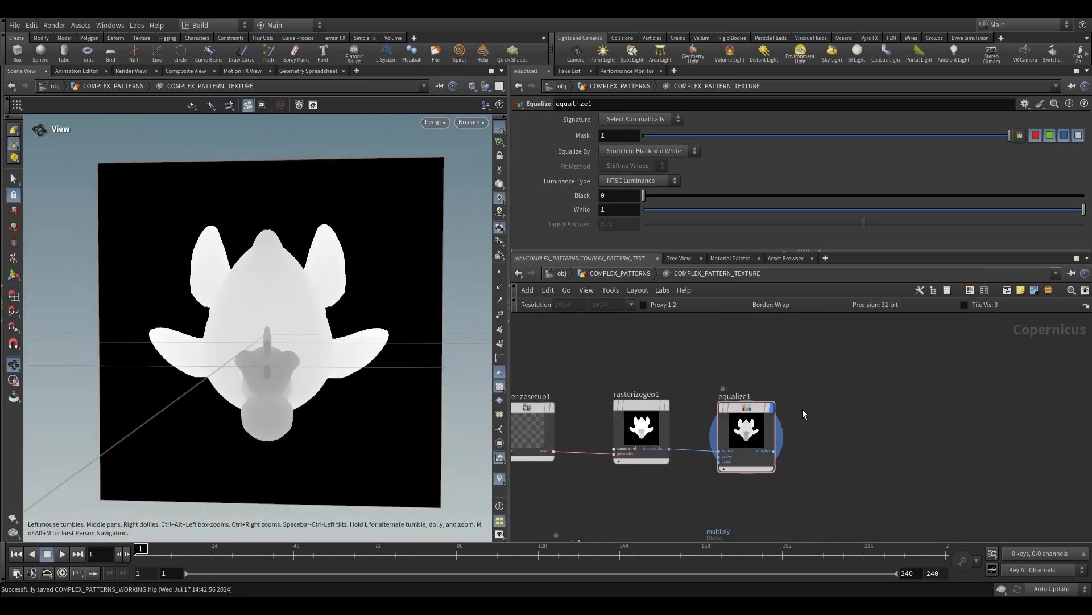
pyautogui.moveTo(825, 452); pyautogui.dragTo(817, 417, button='middle')
pyautogui.click(721, 465)
pyautogui.moveTo(754, 335); pyautogui.dragTo(800, 459, button='middle')
pyautogui.click(738, 364)
pyautogui.press('Tab')
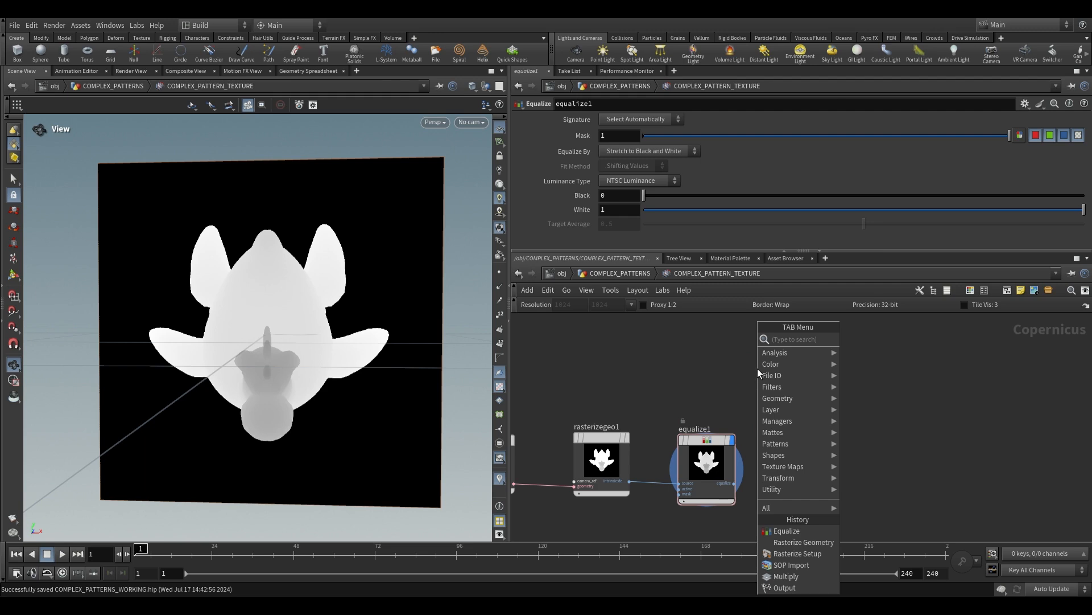
pyautogui.write('sdf s')
pyautogui.press('Return')
pyautogui.click(757, 368)
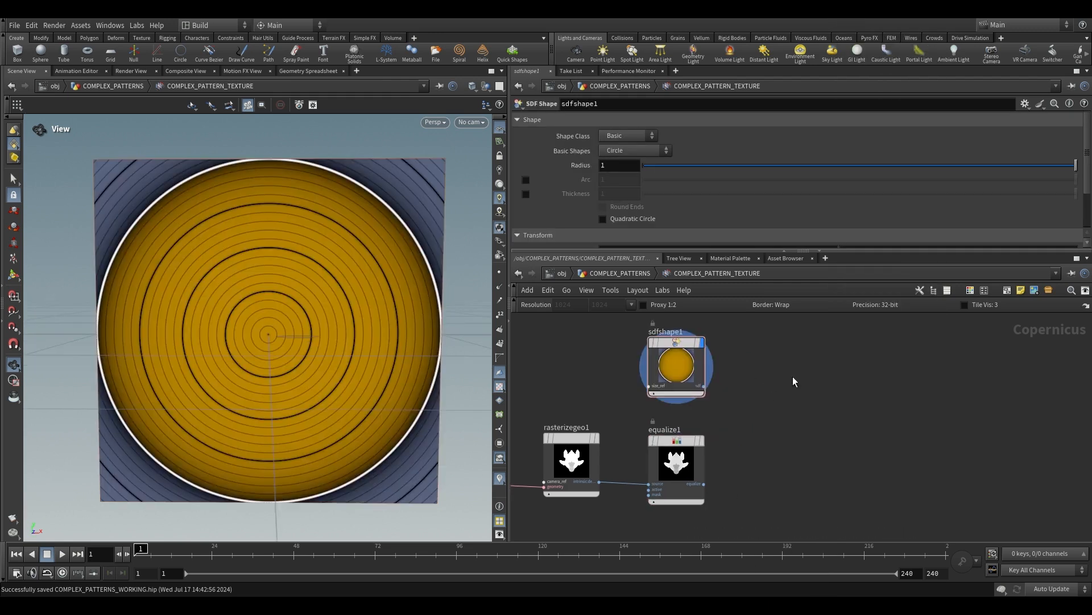
# Feed the SDF shape into a new SDF to Mono node with Onion Skin enabled at 0.0554 and an Iso Offset of -0.182
pyautogui.press('Tab')
pyautogui.write('sdf to m')
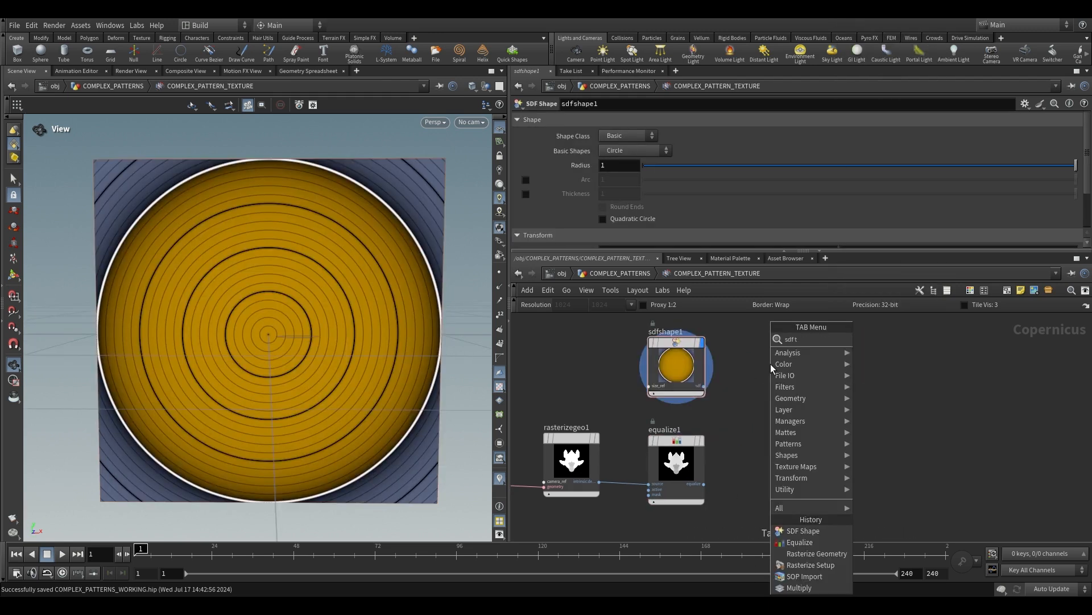
pyautogui.press('Return')
pyautogui.click(771, 365)
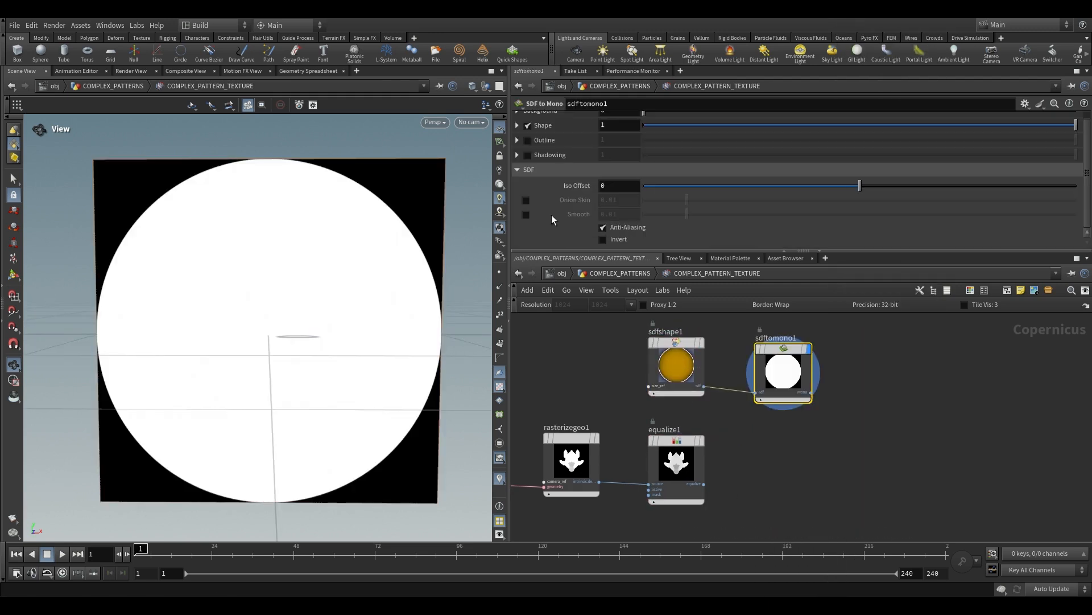
pyautogui.click(526, 200)
pyautogui.moveTo(691, 202); pyautogui.dragTo(816, 195)
# Add a Maximum blend node that combines the ring with the equalized rubber toy depth, and display it
pyautogui.press('Tab')
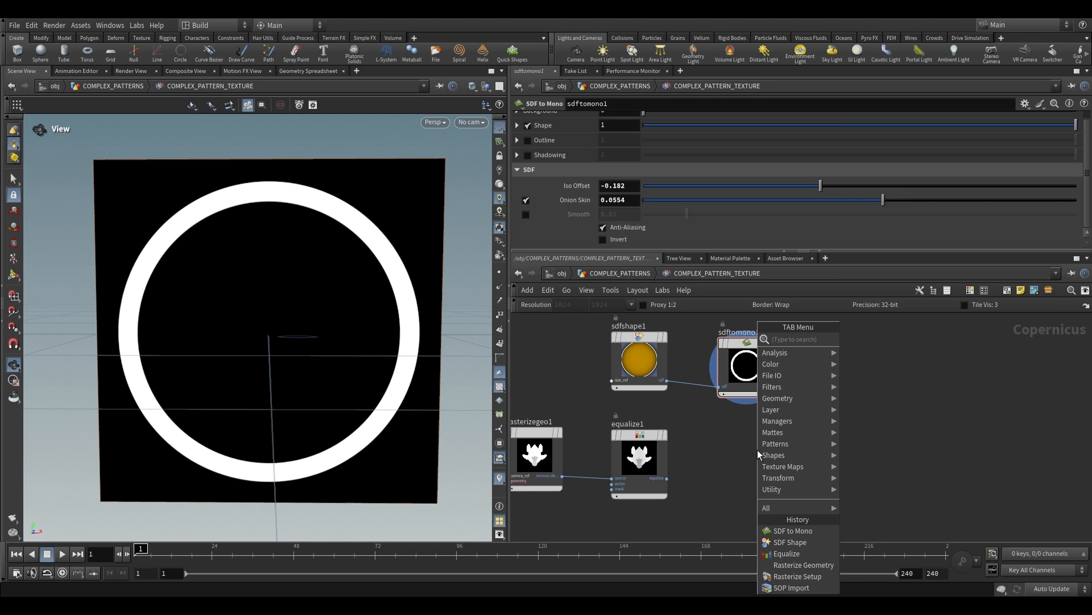
pyautogui.write('maxim')
pyautogui.press('Return')
pyautogui.click(827, 411)
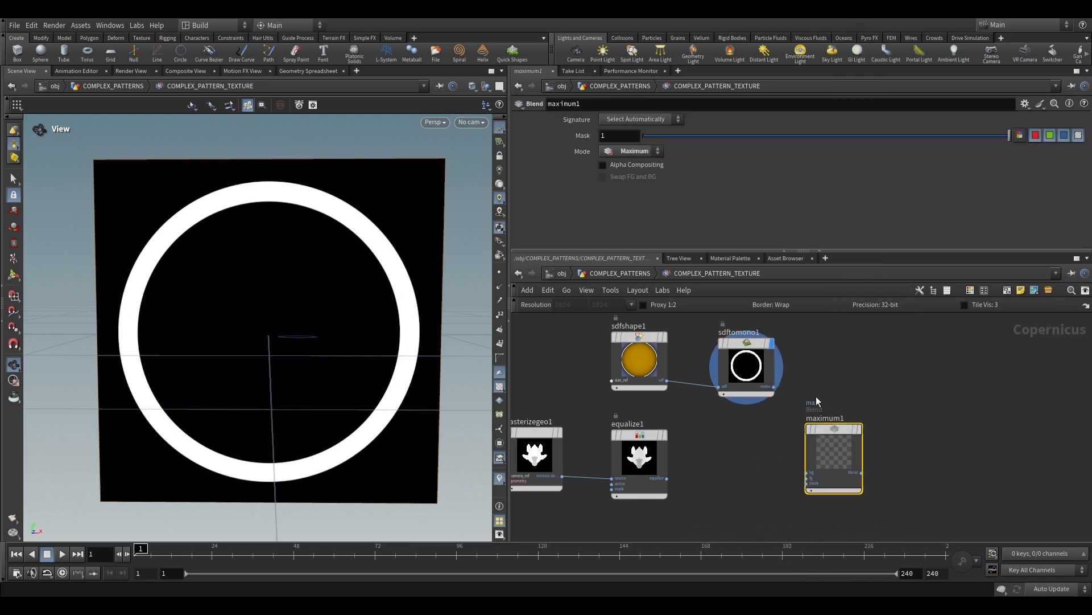
pyautogui.click(859, 430)
pyautogui.moveTo(257, 319); pyautogui.dragTo(256, 311)
pyautogui.scroll(-3, 319, 365)
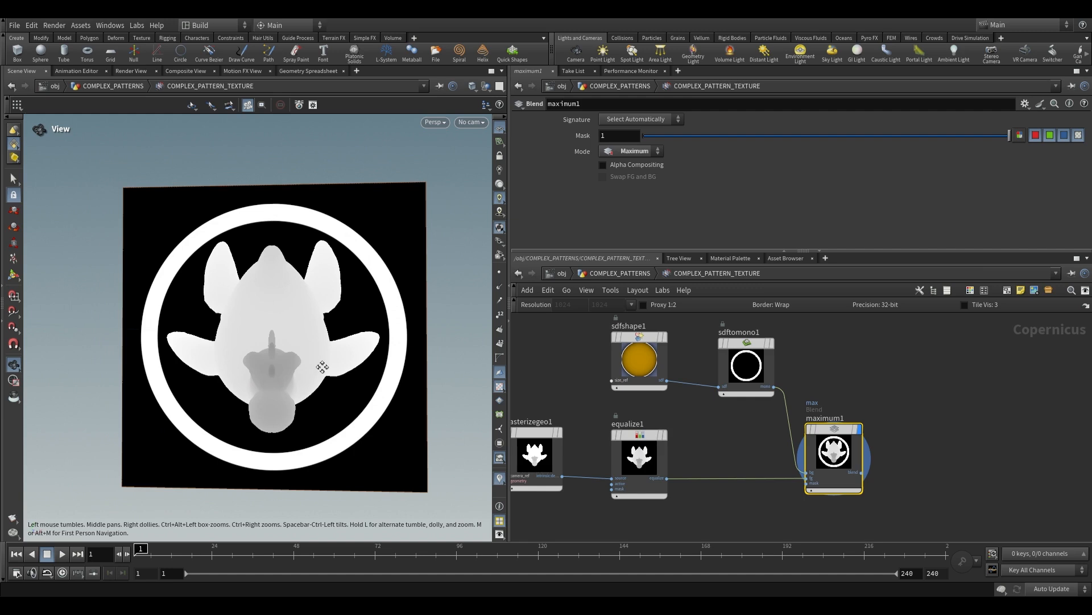
# Display the multiply1 node's circular tile pattern in the viewport
pyautogui.scroll(-2, 724, 492)
pyautogui.moveTo(714, 519); pyautogui.dragTo(816, 481, button='middle')
pyautogui.scroll(1, 711, 415)
pyautogui.click(691, 404)
pyautogui.scroll(-1, 795, 442)
pyautogui.scroll(-1, 797, 455)
pyautogui.moveTo(731, 415); pyautogui.dragTo(732, 357, button='middle')
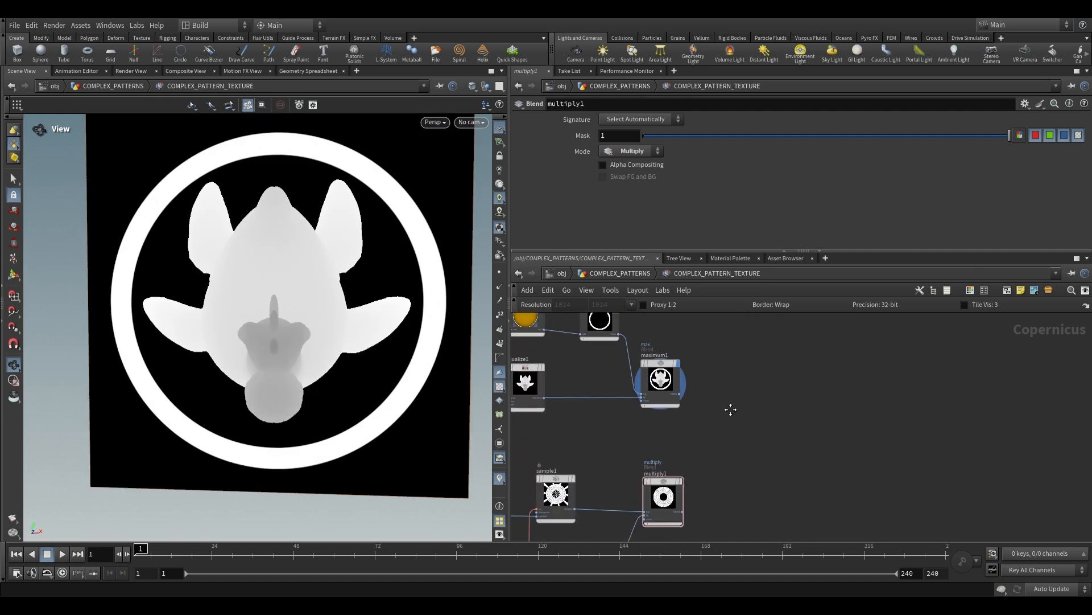
pyautogui.scroll(2, 732, 356)
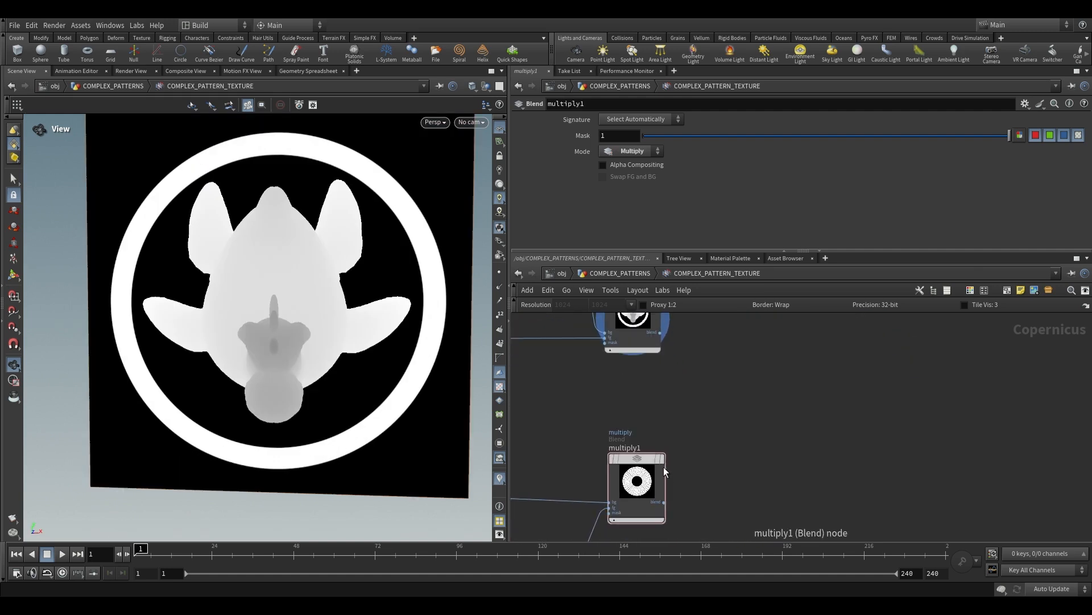
pyautogui.click(659, 459)
# Add a second SOP Import node in empty space beyond the maximum1 node and enter its geometry network
pyautogui.scroll(-1, 718, 455)
pyautogui.moveTo(730, 408); pyautogui.dragTo(686, 439, button='middle')
pyautogui.scroll(-2, 711, 453)
pyautogui.scroll(1, 649, 393)
pyautogui.scroll(-2, 749, 456)
pyautogui.moveTo(756, 457); pyautogui.dragTo(839, 408, button='middle')
pyautogui.moveTo(558, 415); pyautogui.dragTo(767, 335)
pyautogui.moveTo(845, 393); pyautogui.dragTo(825, 379, button='middle')
pyautogui.click(862, 392)
pyautogui.moveTo(880, 422); pyautogui.dragTo(797, 420, button='middle')
pyautogui.scroll(2, 797, 420)
pyautogui.moveTo(719, 418); pyautogui.dragTo(686, 466, button='middle')
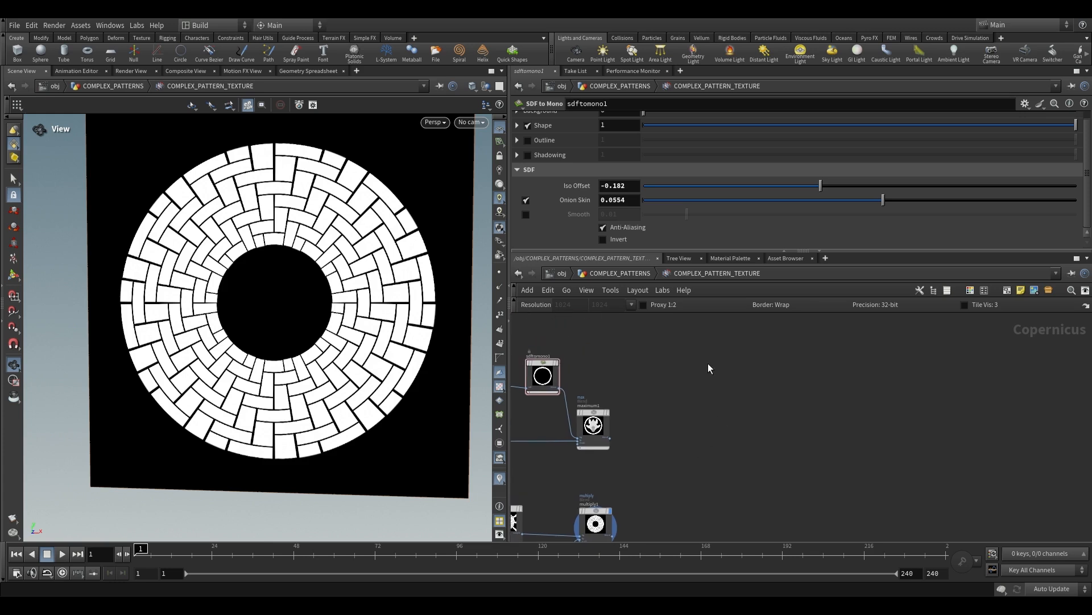
pyautogui.press('Tab')
pyautogui.write('sop')
pyautogui.press('Return')
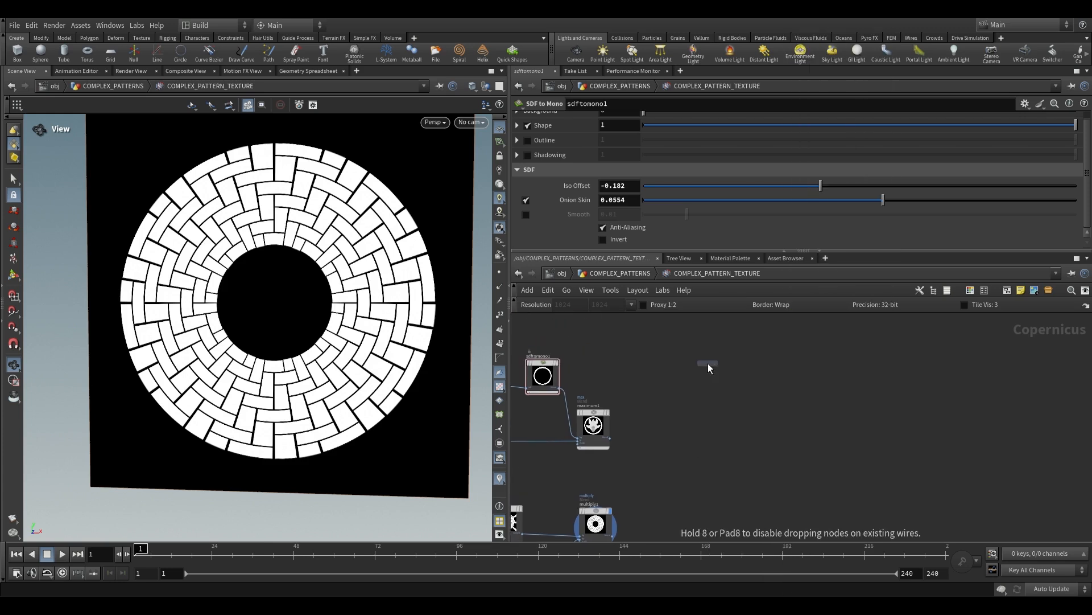
pyautogui.click(701, 367)
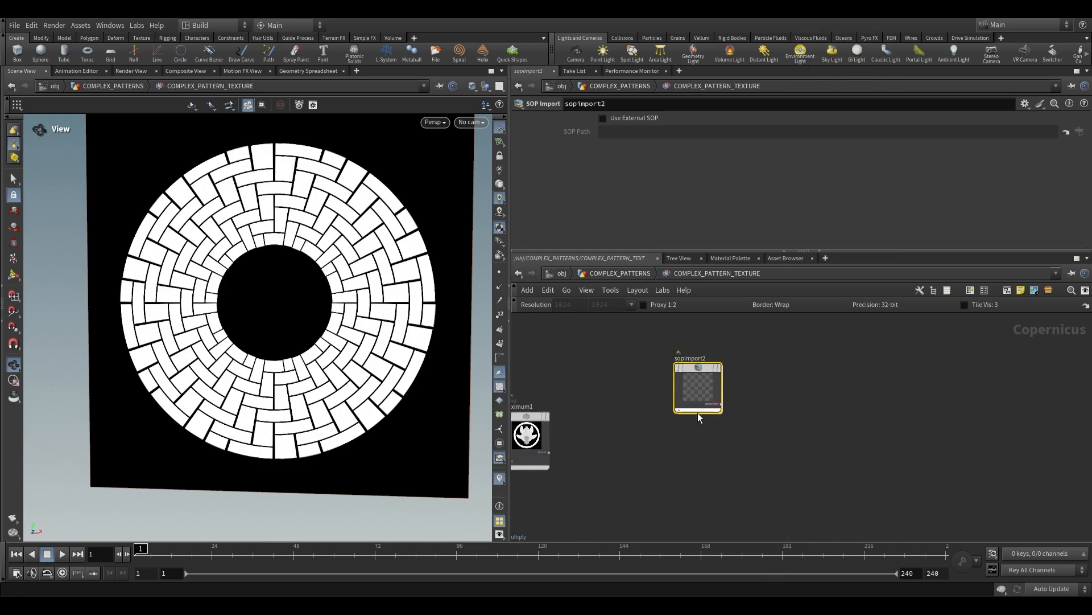
pyautogui.doubleClick(699, 367)
# Add a Grid on the XY Plane with size 2 by 2, 3 rows and 3 columns
pyautogui.press('Tab')
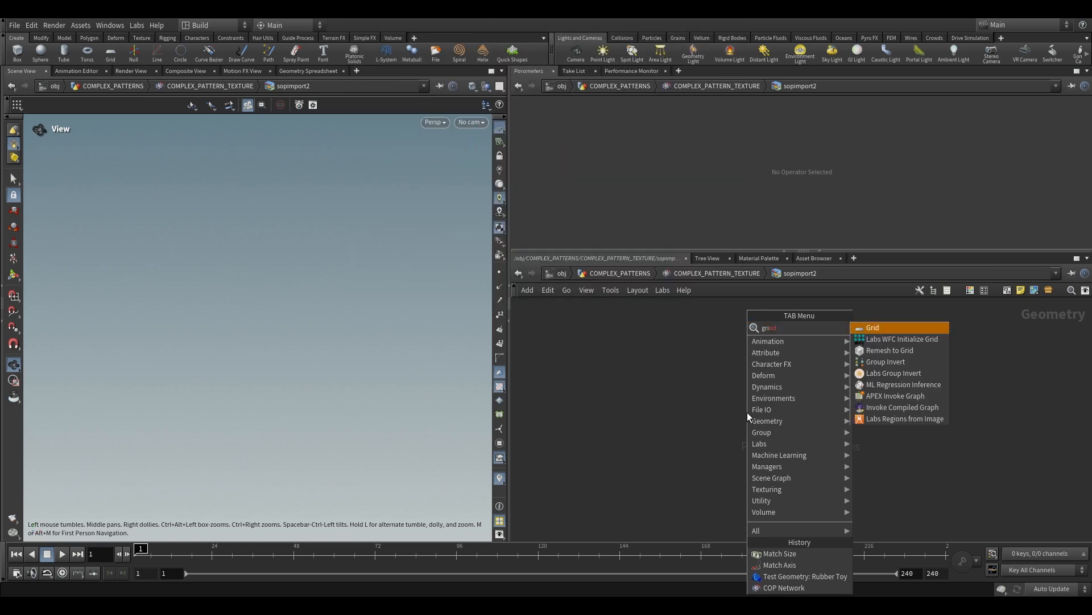
pyautogui.press('Escape')
pyautogui.click(620, 149)
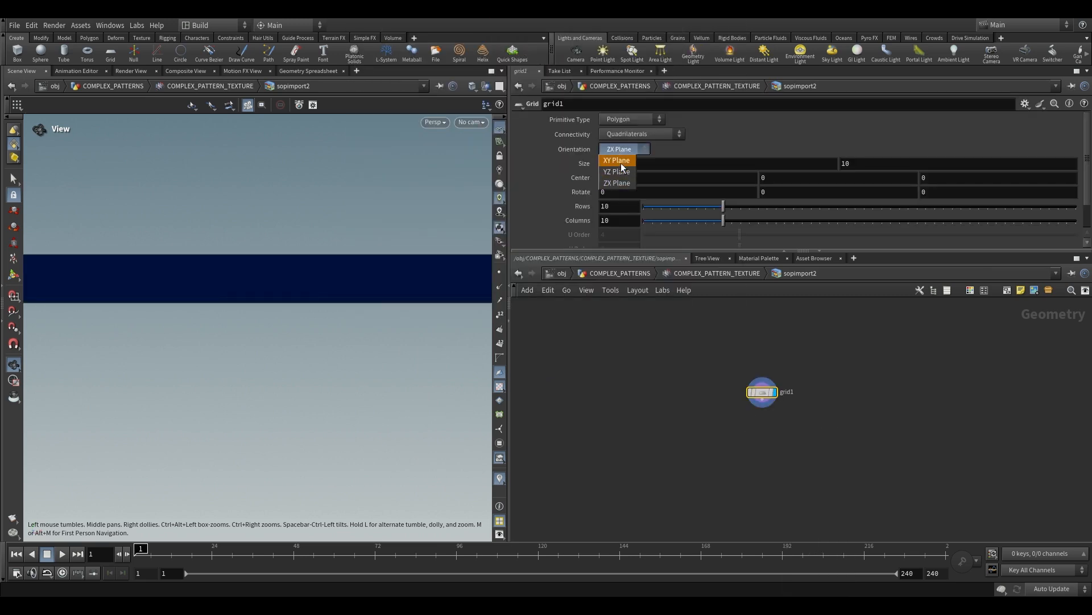
pyautogui.click(618, 160)
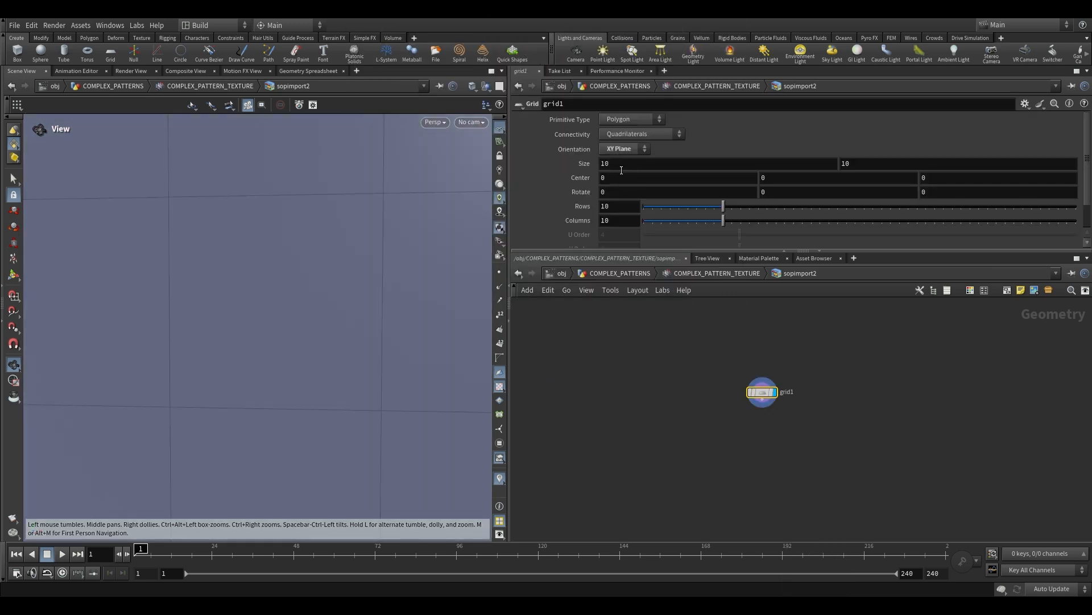
pyautogui.write('2')
pyautogui.press('Tab')
pyautogui.write('2')
pyautogui.click(613, 206)
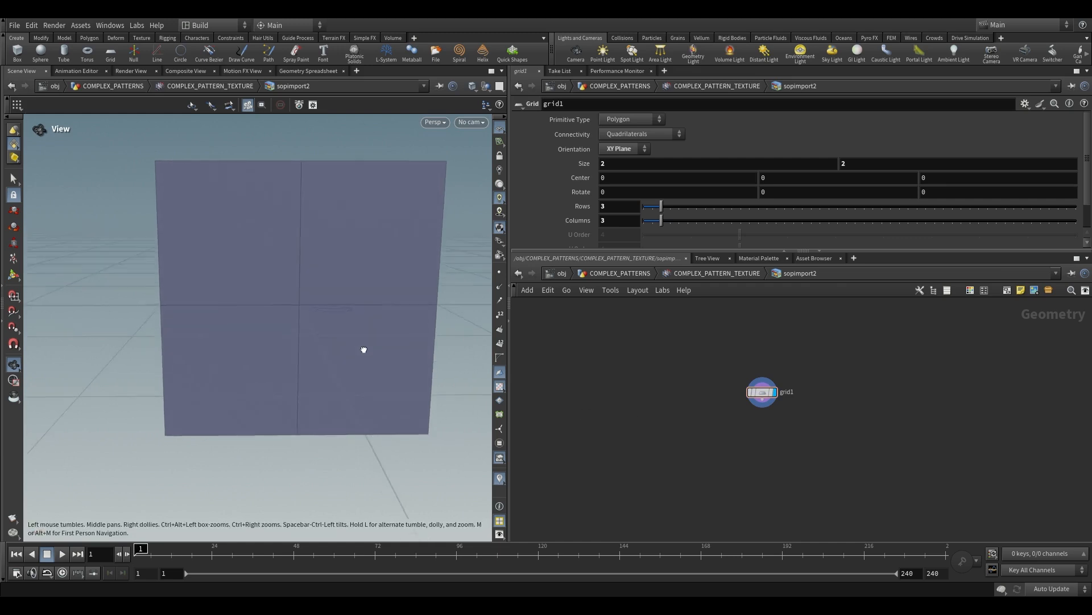
# Return to COMPLEX_PATTERN_TEXTURE, add a Stamp Points node and connect the new SOP import's geometry to its points input
pyautogui.click(700, 274)
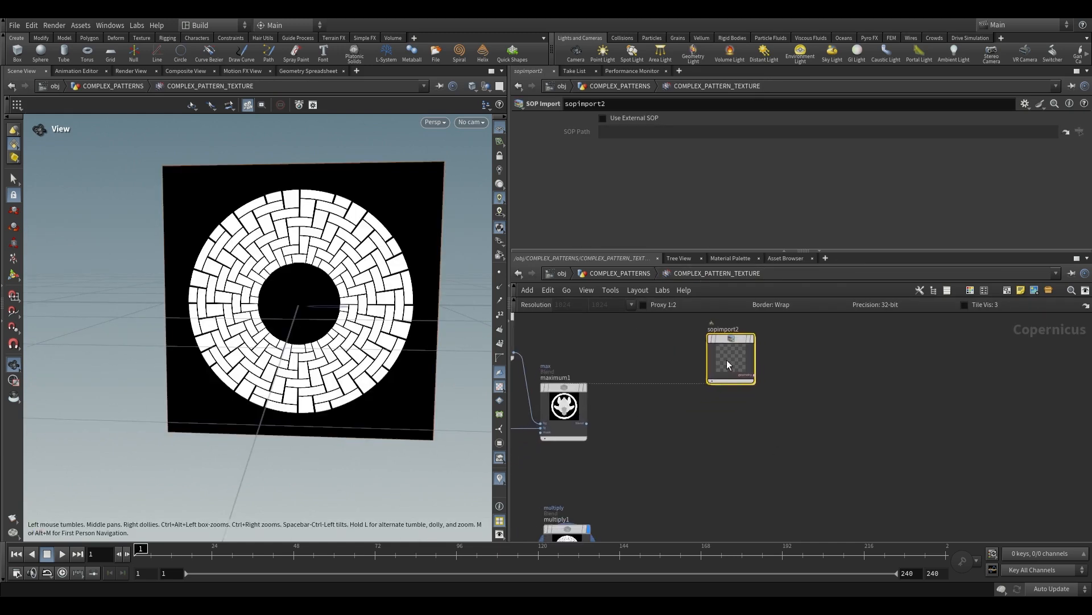
pyautogui.press('Tab')
pyautogui.write('stam')
pyautogui.press('Return')
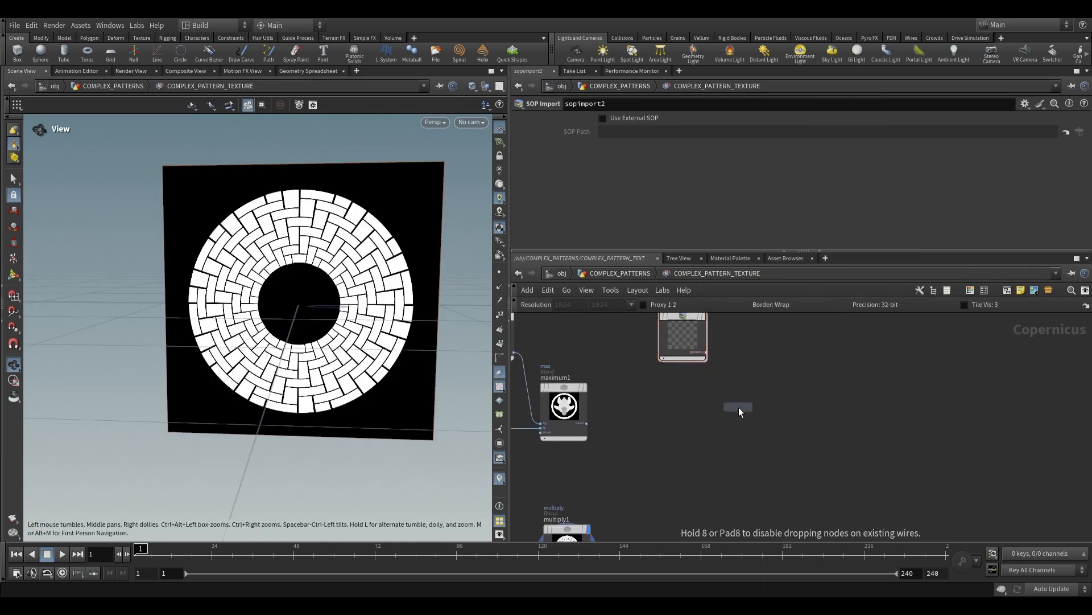
pyautogui.click(741, 405)
pyautogui.click(695, 351)
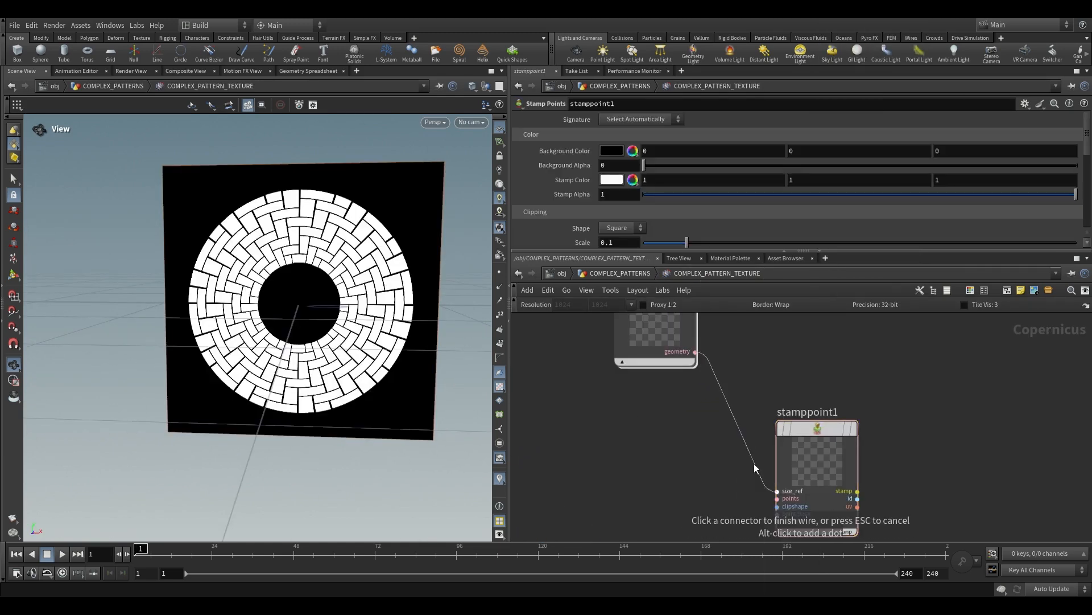
pyautogui.click(778, 500)
# Connect the multiply1 tile pattern to the Stamp Points node's stamp0 input and display the stamped result
pyautogui.moveTo(663, 487); pyautogui.dragTo(732, 329, button='middle')
pyautogui.scroll(-3, 732, 328)
pyautogui.moveTo(638, 464); pyautogui.dragTo(798, 347)
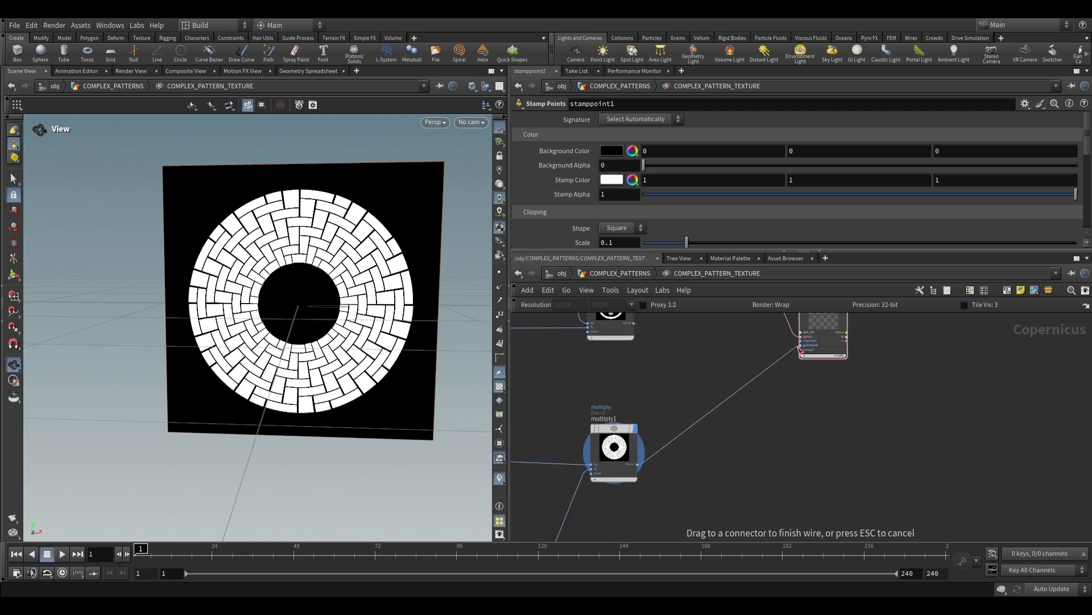
pyautogui.scroll(1, 313, 312)
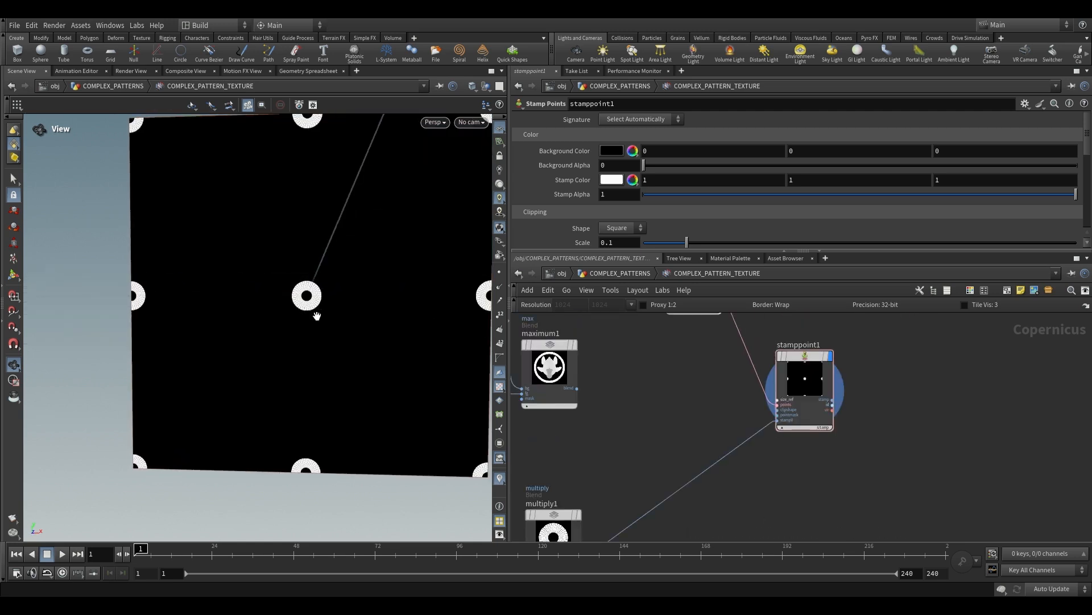
# Set the Stamp Points clipping scale to 0.5 and rename the node TILE_STAMP
pyautogui.scroll(-4, 696, 376)
pyautogui.moveTo(696, 376); pyautogui.dragTo(733, 415, button='middle')
pyautogui.moveTo(703, 453); pyautogui.dragTo(799, 366)
pyautogui.moveTo(795, 409); pyautogui.dragTo(789, 411)
pyautogui.click(789, 411)
pyautogui.scroll(3, 789, 390)
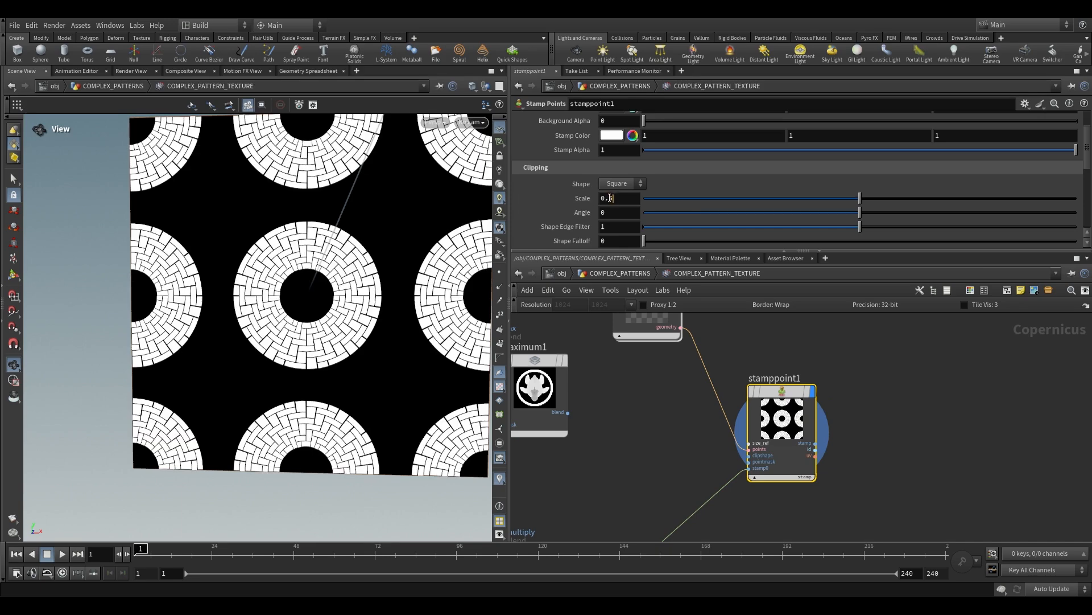
pyautogui.press('Return')
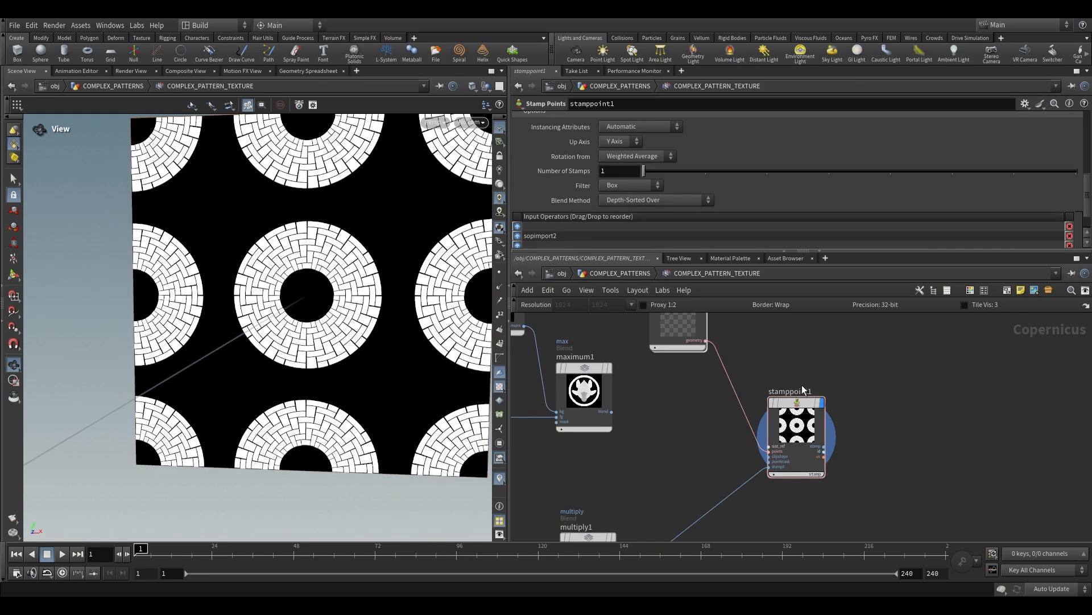
pyautogui.doubleClick(797, 392)
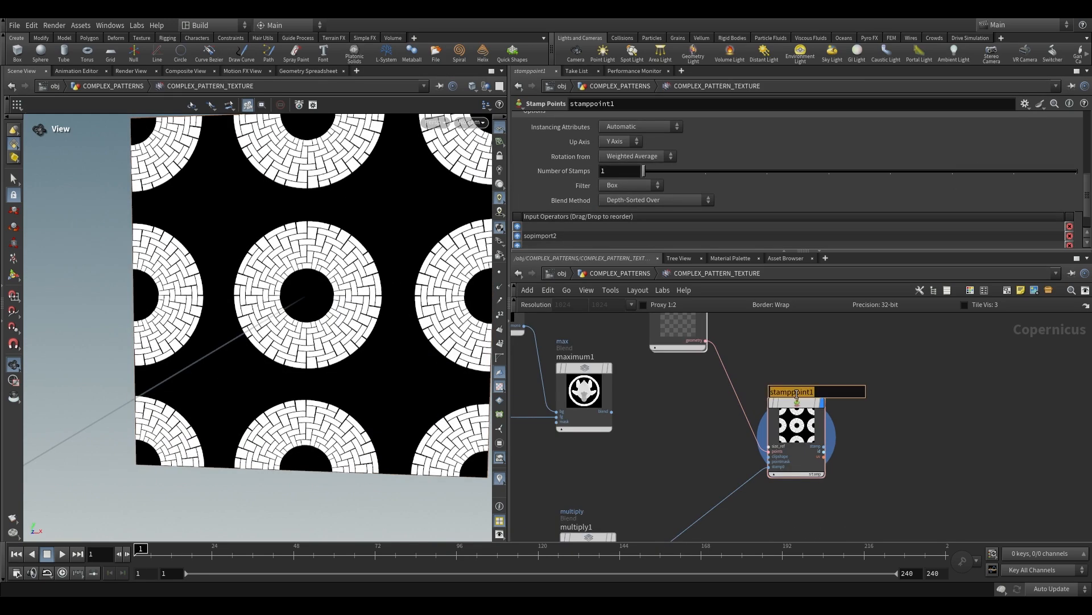
pyautogui.press('Return')
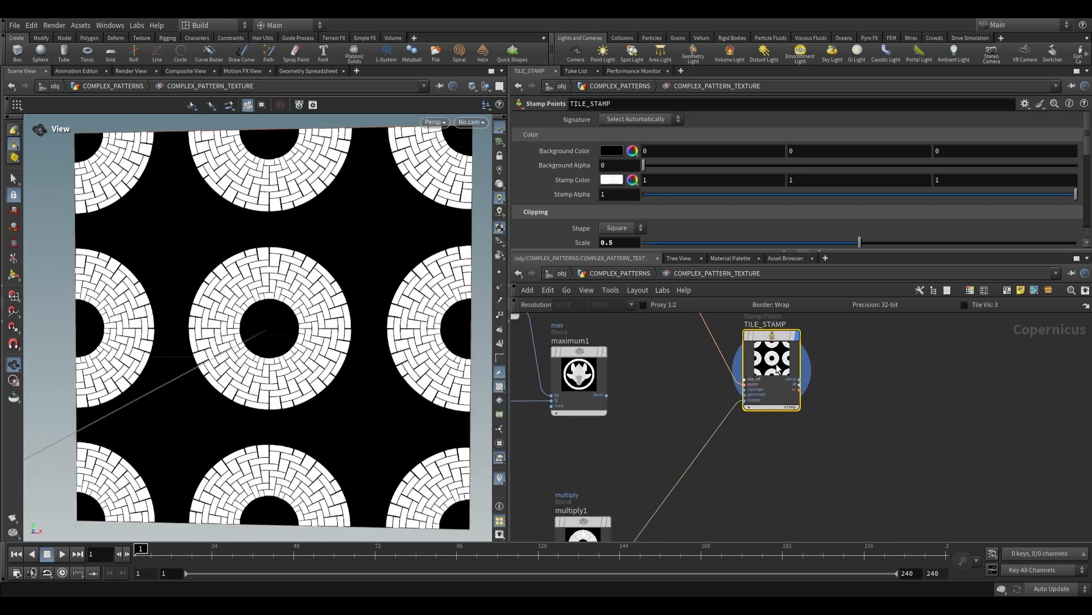
# Duplicate the TILE_STAMP node, feed the maximum1 emblem into the copy's stamp0 input and display it
pyautogui.keyDown('alt'); pyautogui.moveTo(776, 364); pyautogui.dragTo(778, 471); pyautogui.keyUp('alt')
pyautogui.scroll(-1, 677, 410)
pyautogui.scroll(3, 628, 389)
pyautogui.click(609, 374)
pyautogui.moveTo(721, 442); pyautogui.dragTo(674, 360, button='middle')
pyautogui.click(761, 453)
pyautogui.scroll(-2, 675, 385)
pyautogui.moveTo(632, 330); pyautogui.dragTo(681, 401, button='middle')
pyautogui.scroll(1, 796, 432)
# Combine TILE_STAMP and its copy in a new Maximum blend node, display it and save the scene
pyautogui.moveTo(838, 419); pyautogui.dragTo(749, 421, button='middle')
pyautogui.scroll(-1, 862, 431)
pyautogui.scroll(-1, 819, 434)
pyautogui.scroll(1, 749, 420)
pyautogui.press('Tab')
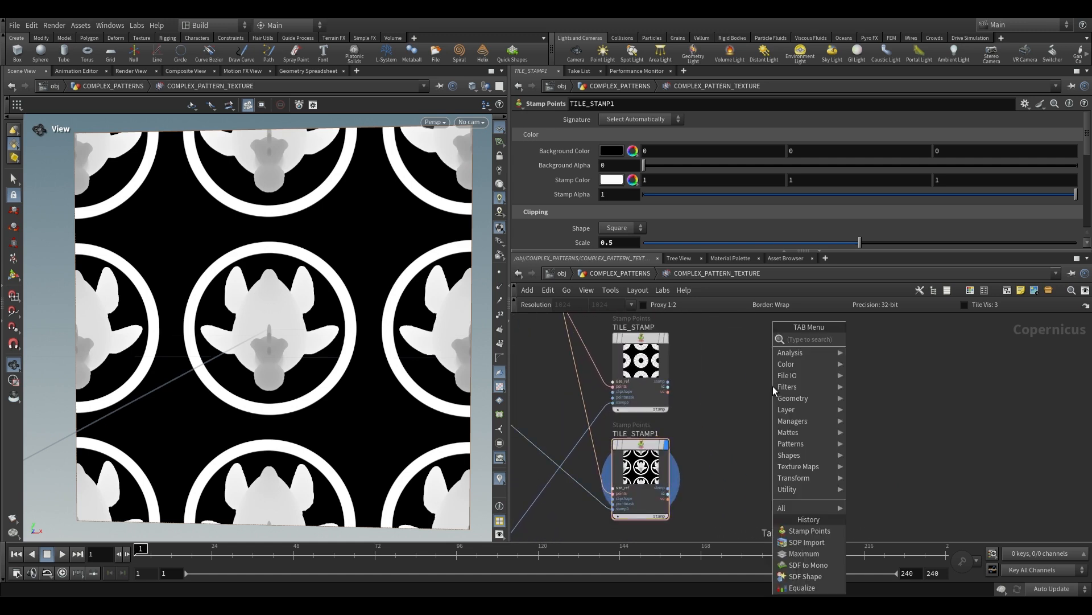
pyautogui.write('max')
pyautogui.press('Return')
pyautogui.click(773, 386)
pyautogui.scroll(2, 663, 378)
pyautogui.moveTo(672, 382); pyautogui.dragTo(794, 432)
pyautogui.moveTo(682, 531); pyautogui.dragTo(677, 483, button='middle')
pyautogui.moveTo(668, 488); pyautogui.dragTo(789, 392)
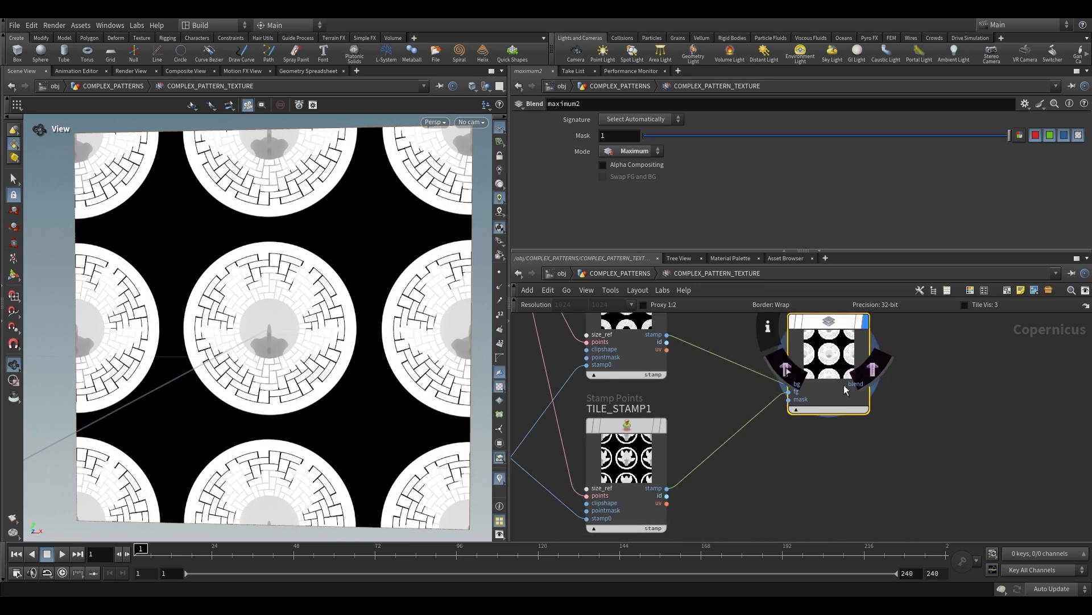
pyautogui.moveTo(766, 445); pyautogui.dragTo(779, 457, button='middle')
pyautogui.hotkey('ctrl', 's')
# Set the duplicated stamp node's scale to 0.153 and rename it EMBLEM_STAMP
pyautogui.click(656, 457)
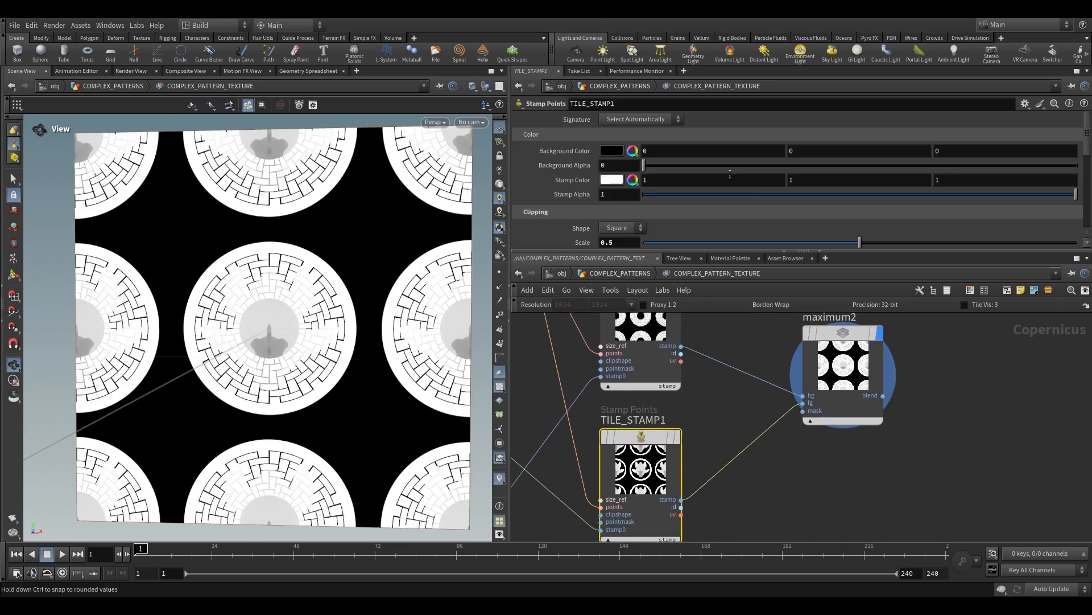
pyautogui.moveTo(835, 246); pyautogui.dragTo(710, 246)
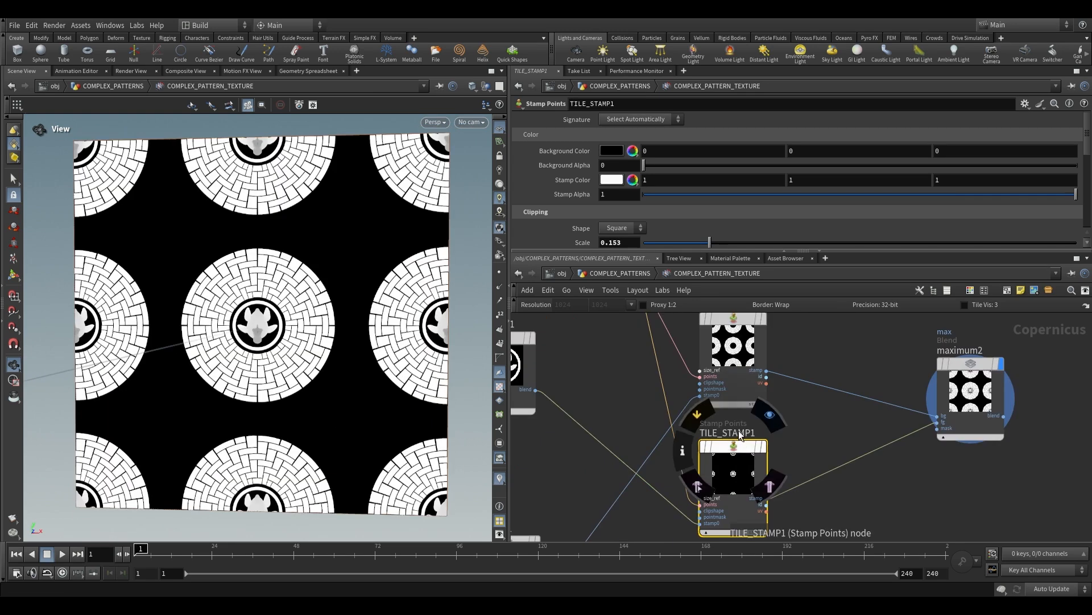
pyautogui.doubleClick(743, 435)
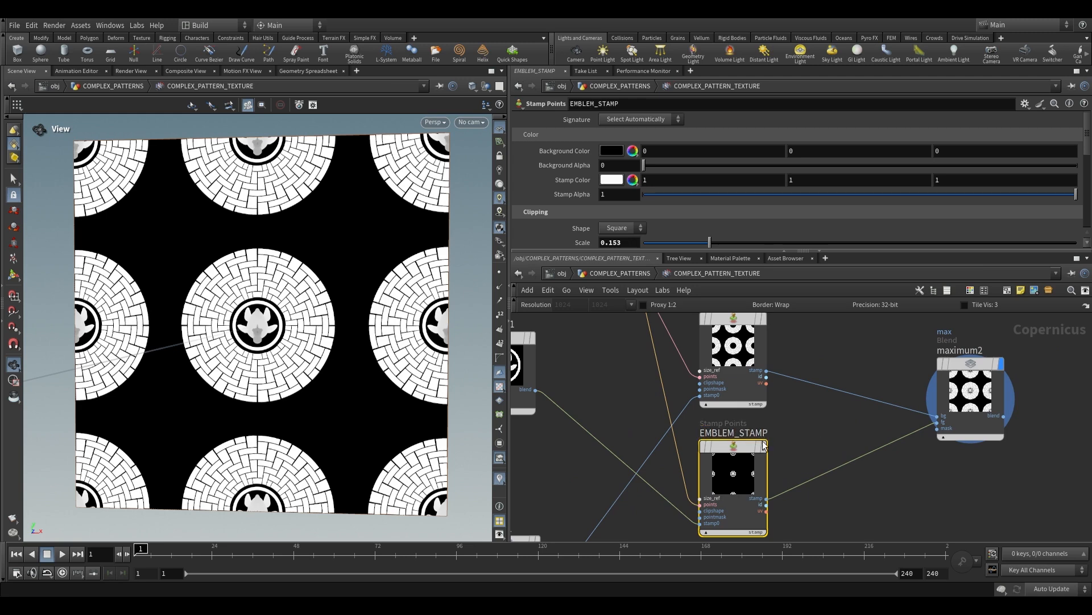
pyautogui.press('Return')
# Duplicate the EMBLEM_STAMP node below the original and display the copy
pyautogui.moveTo(815, 473); pyautogui.dragTo(854, 370, button='middle')
pyautogui.scroll(-2, 852, 380)
pyautogui.keyDown('alt'); pyautogui.moveTo(786, 361); pyautogui.dragTo(787, 447); pyautogui.keyUp('alt')
pyautogui.moveTo(888, 373); pyautogui.dragTo(866, 478, button='middle')
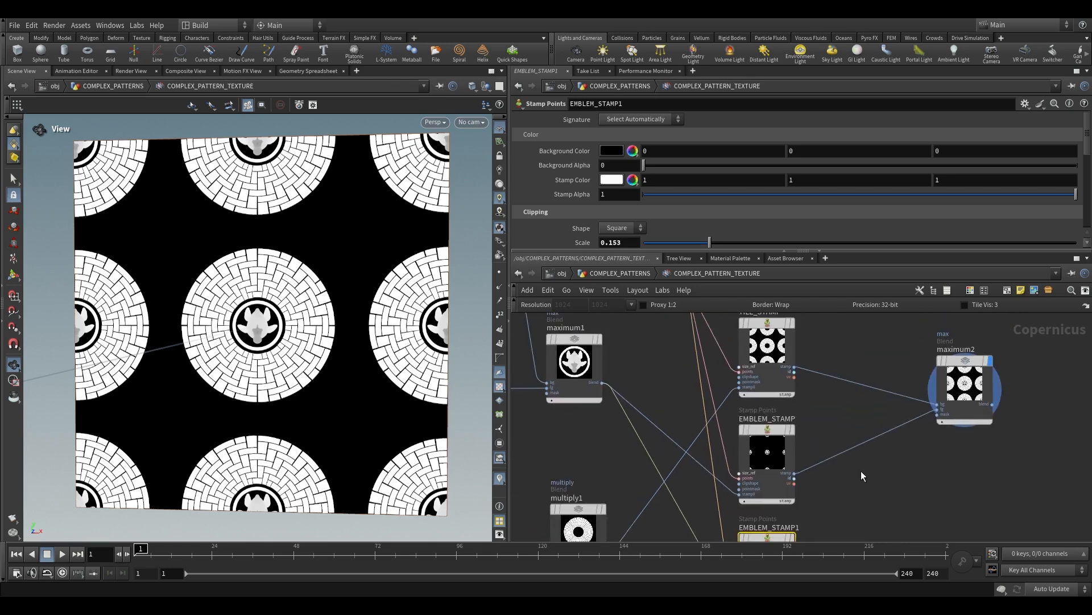
pyautogui.scroll(3, 799, 330)
pyautogui.click(790, 317)
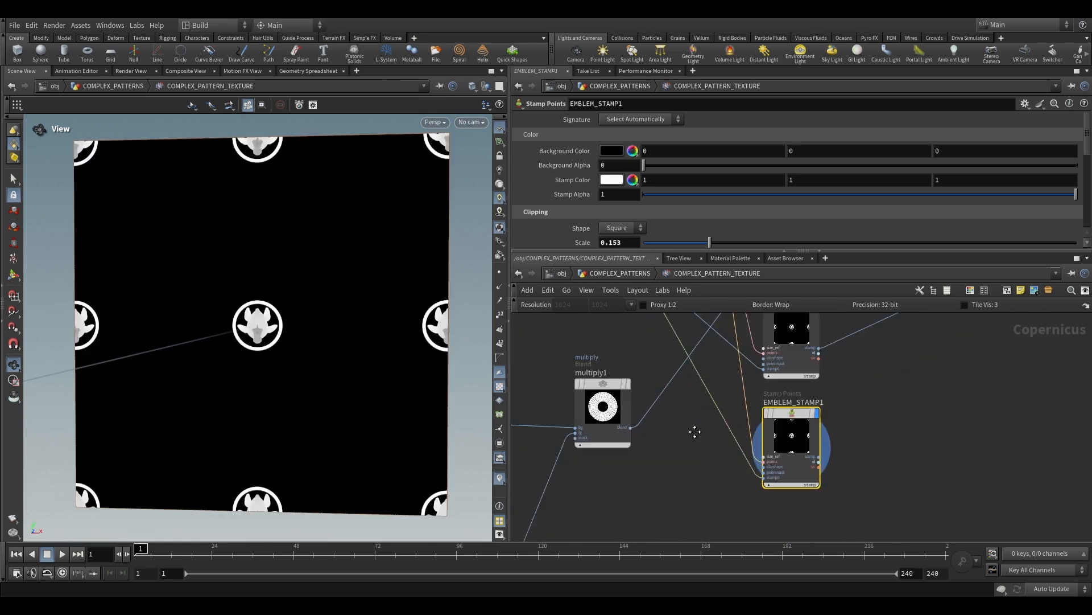
# Connect the subnetwork's RING output to the stamp0 input of the duplicated emblem stamp
pyautogui.moveTo(695, 432); pyautogui.dragTo(763, 378, button='middle')
pyautogui.moveTo(729, 426); pyautogui.dragTo(792, 368, button='middle')
pyautogui.moveTo(680, 442); pyautogui.dragTo(773, 395, button='middle')
pyautogui.scroll(3, 729, 456)
pyautogui.click(727, 453)
pyautogui.moveTo(897, 367); pyautogui.dragTo(679, 496, button='middle')
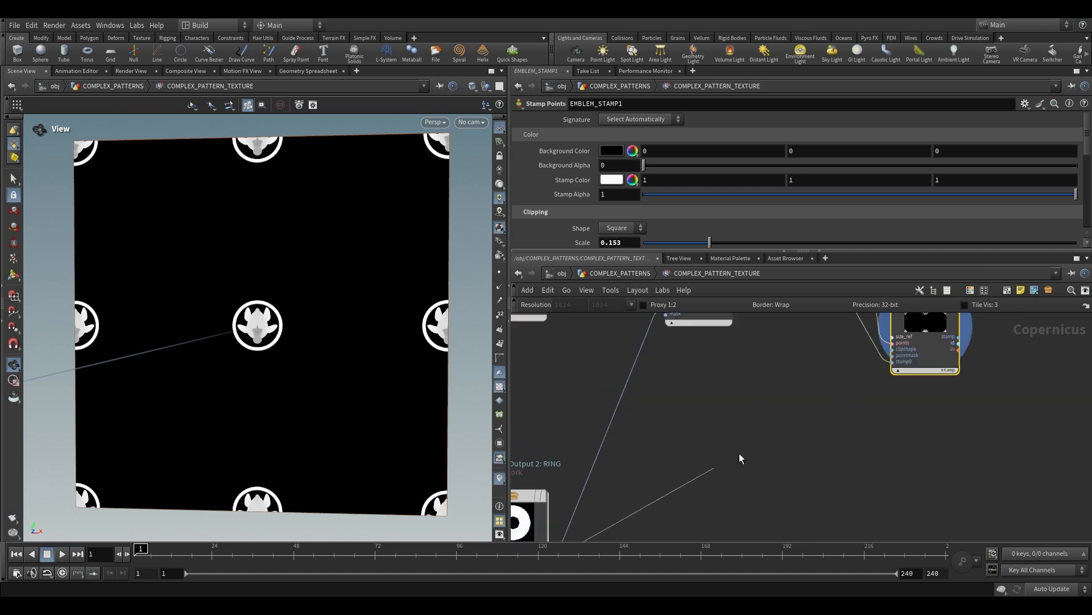
pyautogui.moveTo(882, 393); pyautogui.dragTo(755, 463, button='middle')
pyautogui.scroll(-2, 755, 462)
pyautogui.scroll(2, 815, 405)
pyautogui.click(793, 420)
pyautogui.moveTo(861, 358); pyautogui.dragTo(792, 413, button='middle')
pyautogui.scroll(-2, 793, 413)
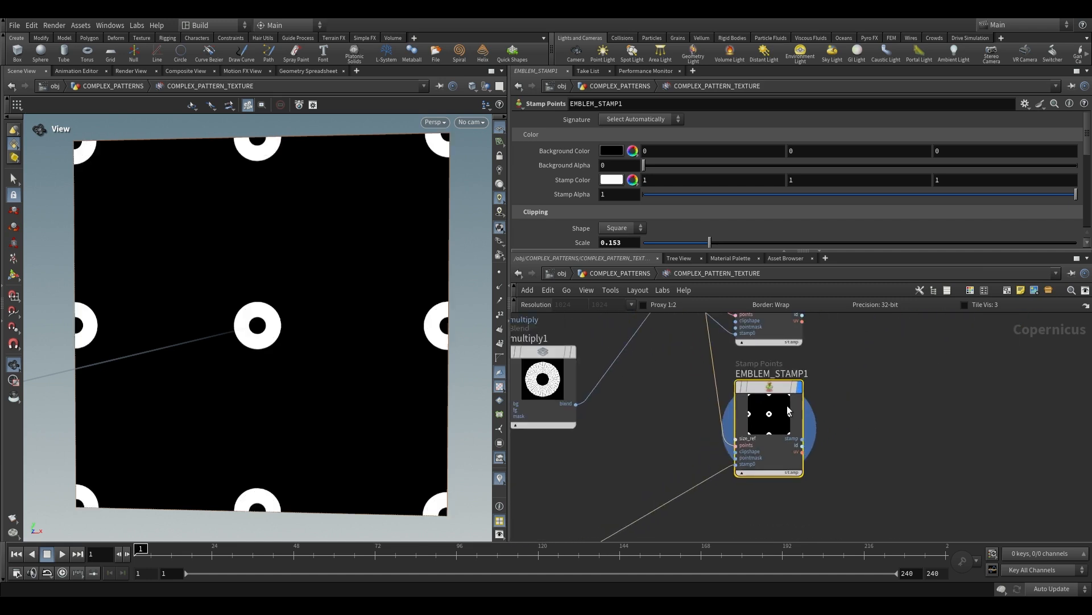
# Link the scale of EMBLEM_STAMP1 to TILE_STAMP's scale with a relative reference
pyautogui.moveTo(859, 358); pyautogui.dragTo(783, 522, button='middle')
pyautogui.scroll(-1, 714, 417)
pyautogui.click(692, 336)
pyautogui.moveTo(726, 324); pyautogui.dragTo(713, 358, button='middle')
pyautogui.scroll(2, 710, 357)
pyautogui.click(708, 326)
pyautogui.rightClick(578, 244)
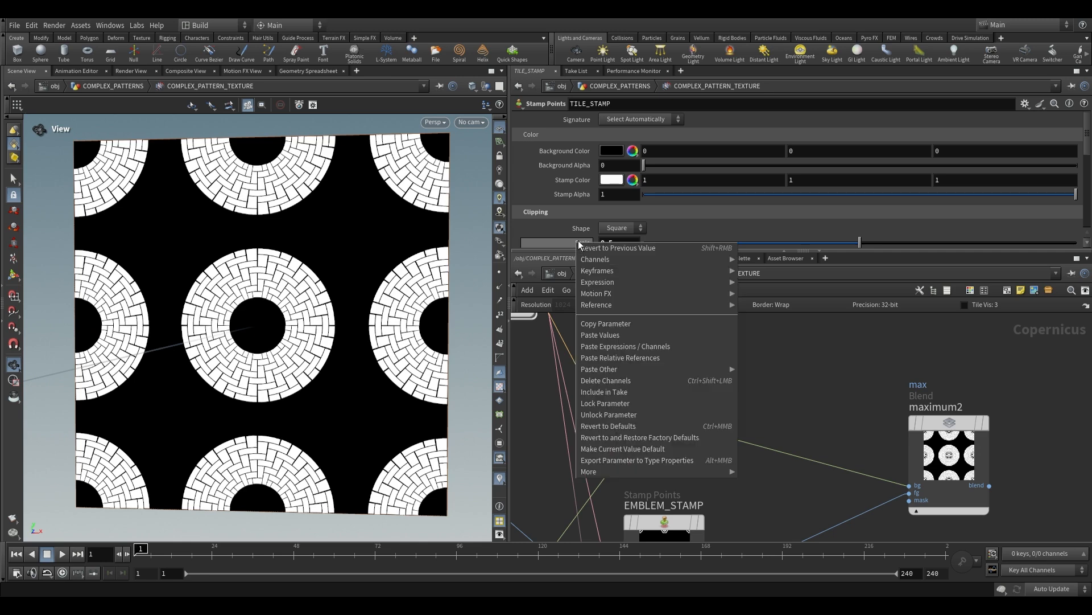
pyautogui.click(610, 326)
pyautogui.moveTo(798, 463); pyautogui.dragTo(791, 374, button='middle')
pyautogui.moveTo(775, 474); pyautogui.dragTo(780, 337, button='middle')
pyautogui.click(673, 461)
pyautogui.rightClick(579, 241)
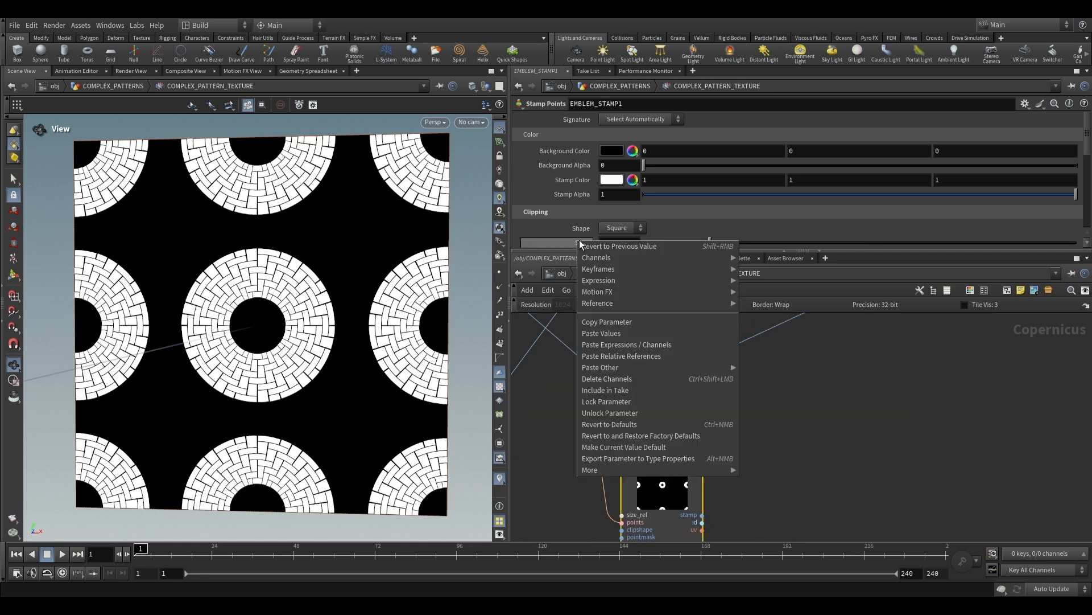
pyautogui.click(626, 356)
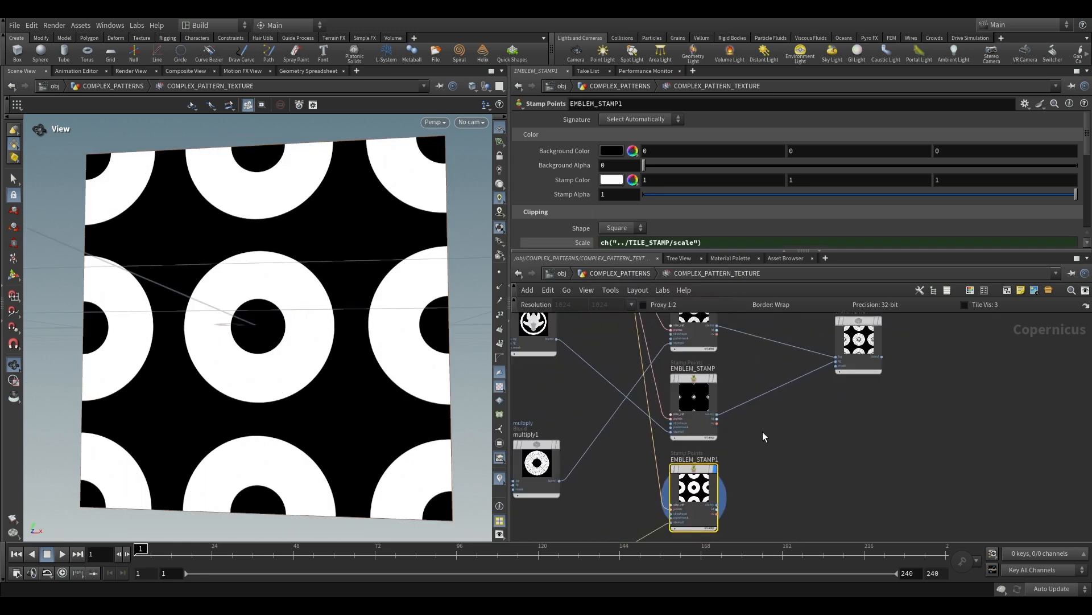
# Rename the EMBLEM_STAMP1 node as RING_MASK_STAMP
pyautogui.moveTo(765, 487); pyautogui.dragTo(812, 364, button='middle')
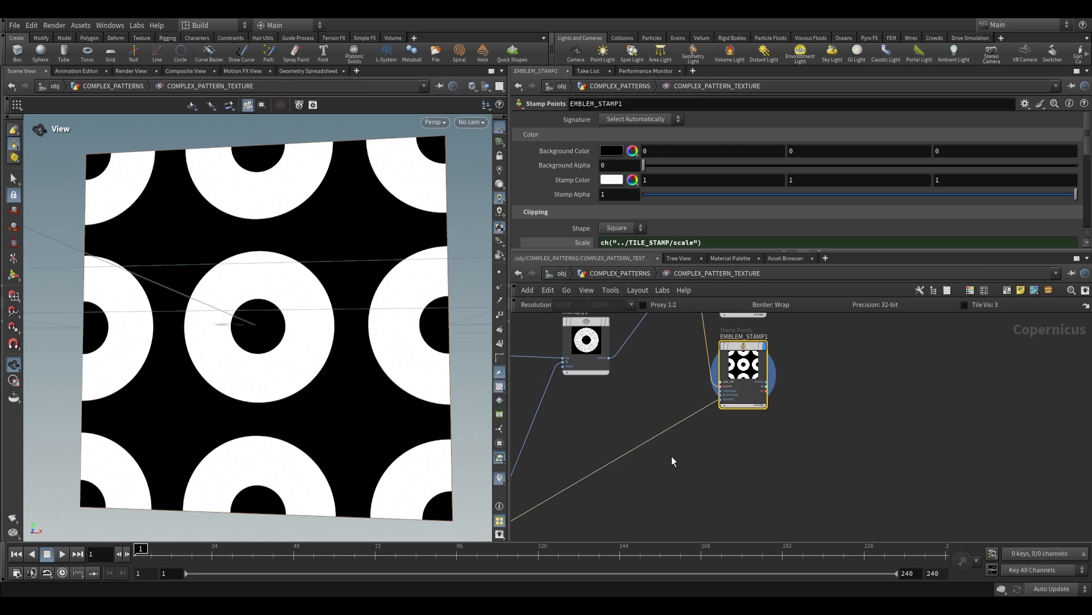
pyautogui.click(771, 391)
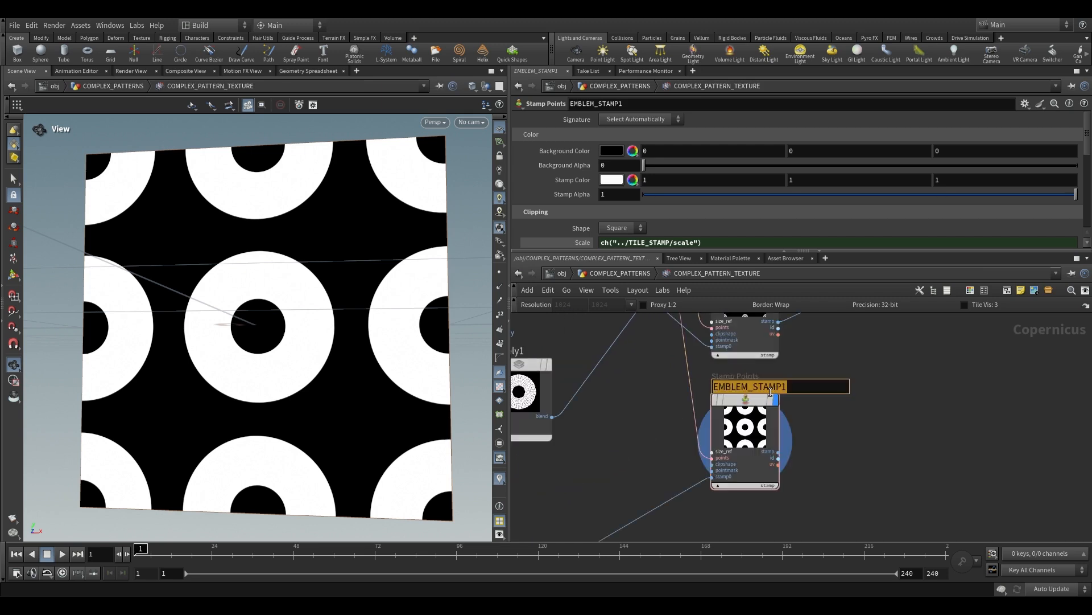
pyautogui.write('RING_MAS')
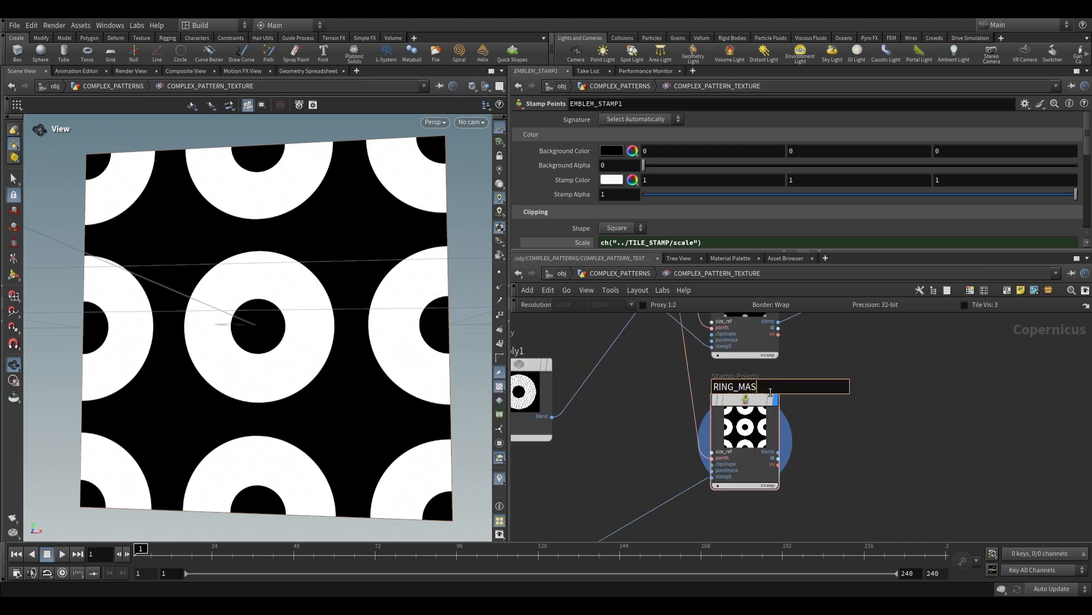
pyautogui.write('K_STAMP')
pyautogui.press('Return')
# Duplicate RING_MASK_STAMP below the original and connect the MASKS subnetwork's OUTER output to the copy's stamp0 input
pyautogui.keyDown('alt'); pyautogui.moveTo(766, 367); pyautogui.dragTo(767, 472); pyautogui.keyUp('alt')
pyautogui.moveTo(860, 453); pyautogui.dragTo(886, 409, button='middle')
pyautogui.moveTo(679, 455); pyautogui.dragTo(831, 385, button='middle')
pyautogui.scroll(4, 622, 431)
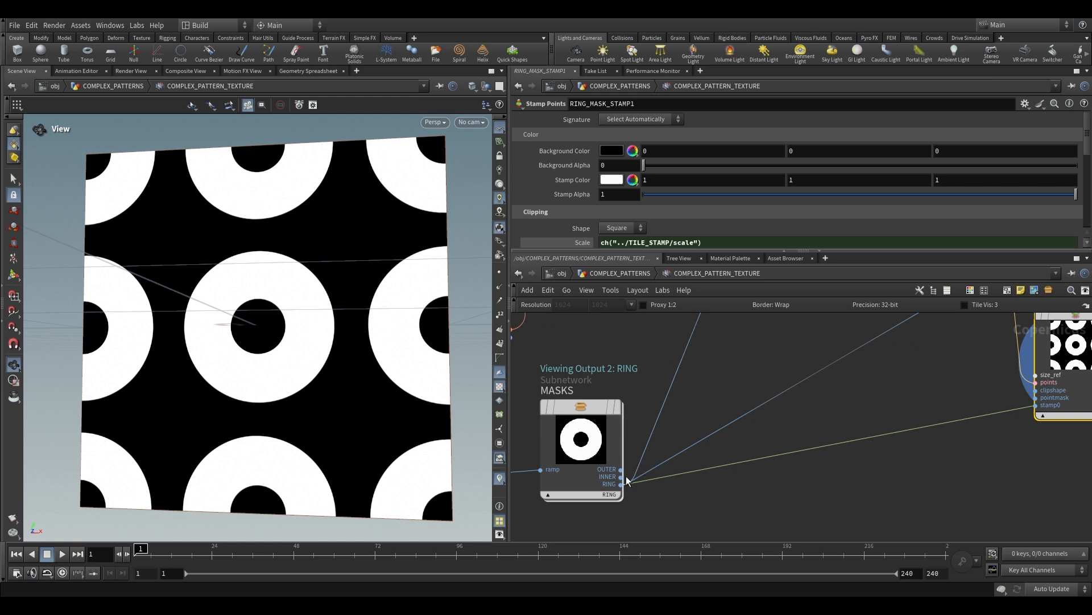
pyautogui.click(620, 469)
pyautogui.scroll(-3, 821, 437)
pyautogui.moveTo(1002, 407); pyautogui.dragTo(762, 417, button='middle')
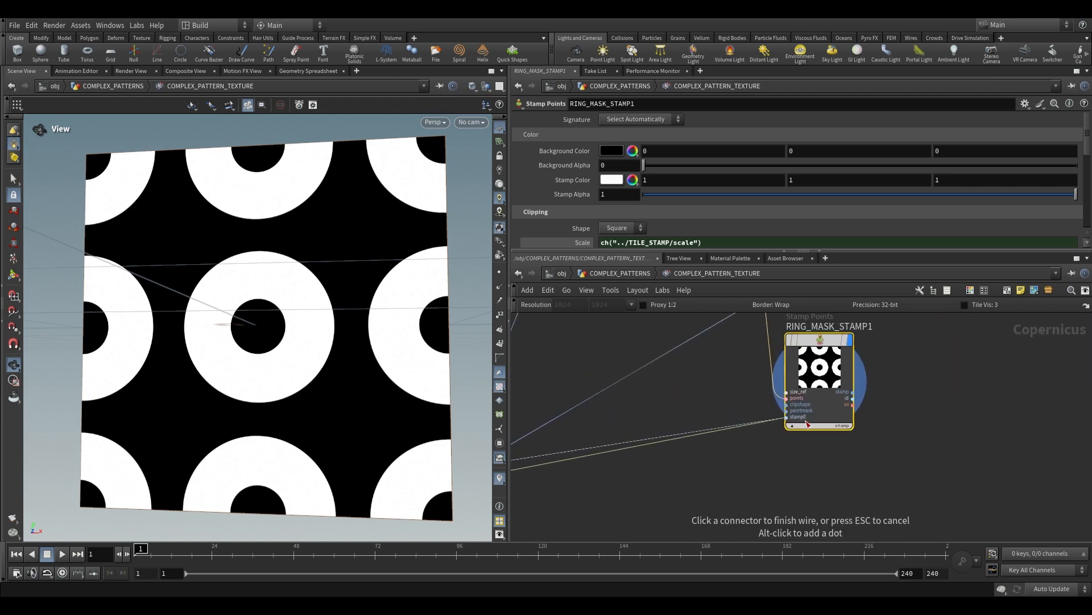
pyautogui.click(823, 424)
pyautogui.moveTo(863, 372); pyautogui.dragTo(792, 409, button='middle')
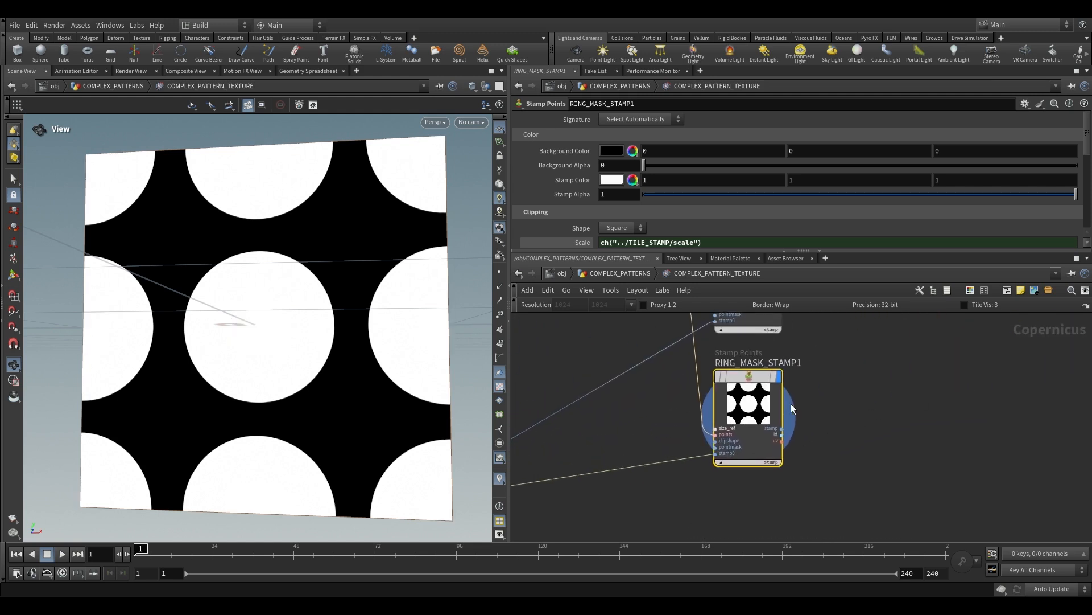
# Rename the duplicated ring mask stamp node as ISLANDS_STAMP
pyautogui.doubleClick(773, 363)
pyautogui.write('ISLANDS')
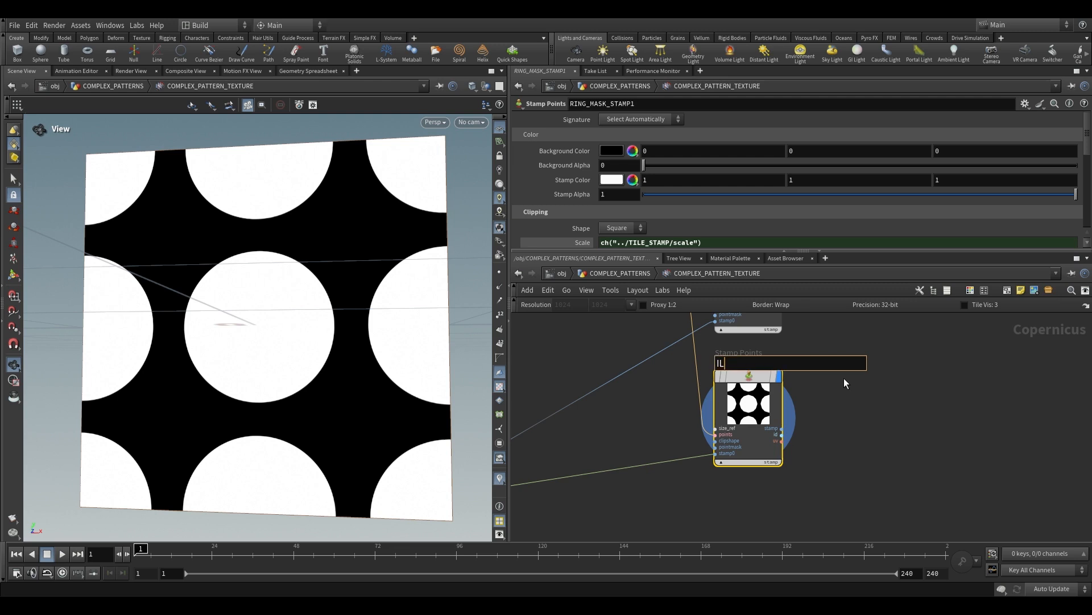
pyautogui.write('_STAMP')
pyautogui.press('Return')
# Add a null node below maximum2 and wire the stamp outputs of RING_MASK_STAMP and ISLANDS_STAMP into it
pyautogui.scroll(-2, 844, 378)
pyautogui.moveTo(871, 319); pyautogui.dragTo(719, 367, button='middle')
pyautogui.scroll(-1, 682, 390)
pyautogui.scroll(3, 663, 395)
pyautogui.scroll(-3, 670, 404)
pyautogui.moveTo(794, 369); pyautogui.dragTo(746, 426, button='middle')
pyautogui.press('Tab')
pyautogui.write('null')
pyautogui.press('Return')
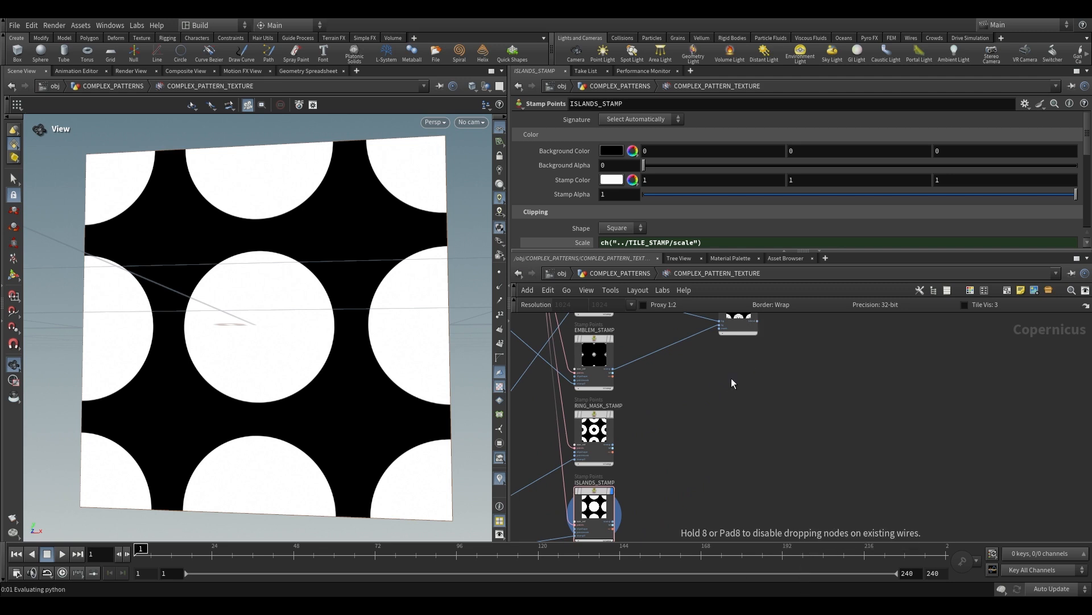
pyautogui.click(733, 377)
pyautogui.moveTo(694, 441); pyautogui.dragTo(712, 386, button='middle')
pyautogui.scroll(3, 645, 415)
pyautogui.click(623, 370)
pyautogui.moveTo(757, 327); pyautogui.dragTo(676, 420, button='middle')
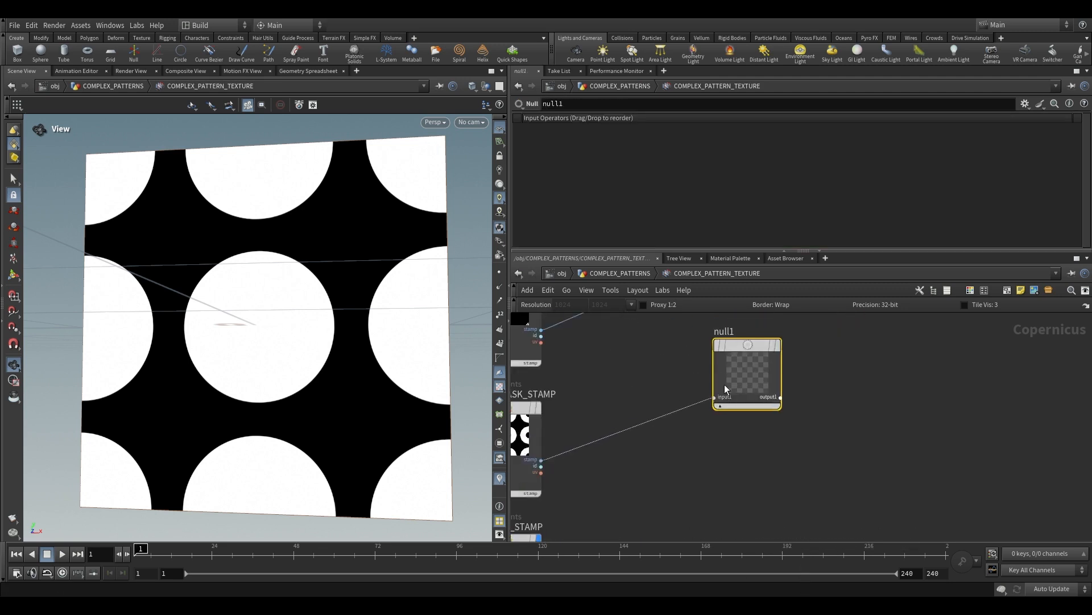
pyautogui.click(708, 393)
pyautogui.moveTo(651, 466); pyautogui.dragTo(750, 327, button='middle')
pyautogui.click(642, 454)
# Collapse the SOP import node and the four stamp nodes into a subnetwork
pyautogui.scroll(-3, 698, 419)
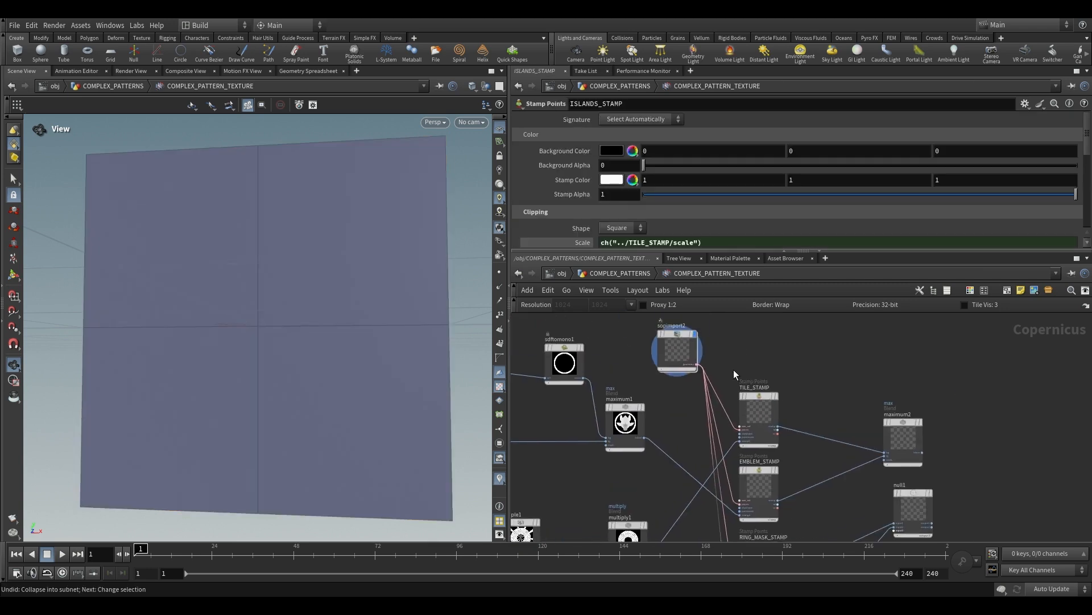
pyautogui.scroll(-2, 736, 350)
pyautogui.scroll(-2, 739, 337)
pyautogui.moveTo(700, 317); pyautogui.dragTo(783, 506)
pyautogui.scroll(3, 739, 340)
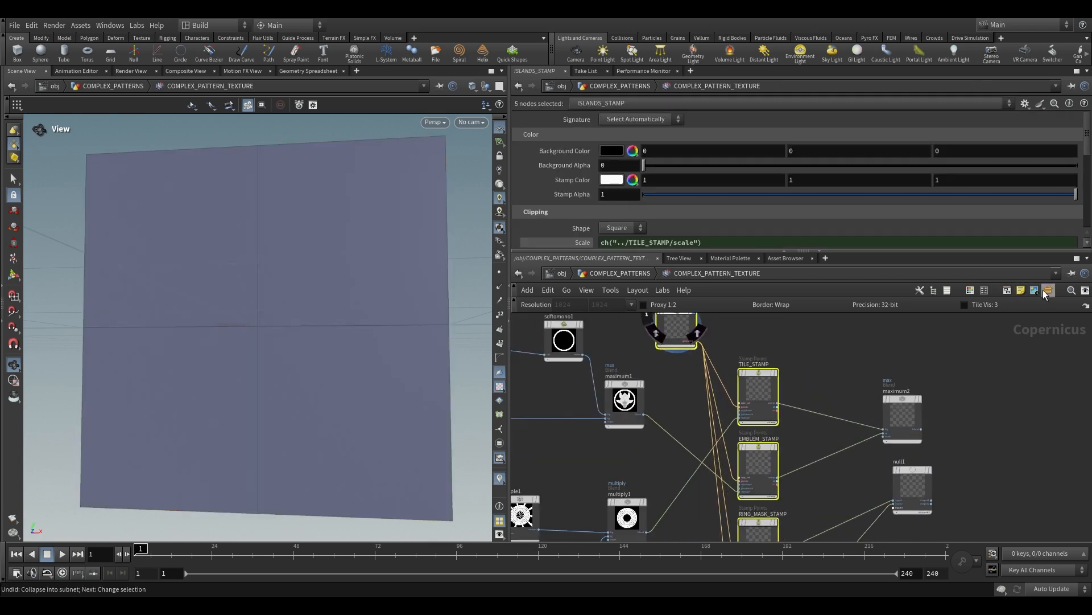
pyautogui.hotkey('shift', 'c')
pyautogui.press('f')
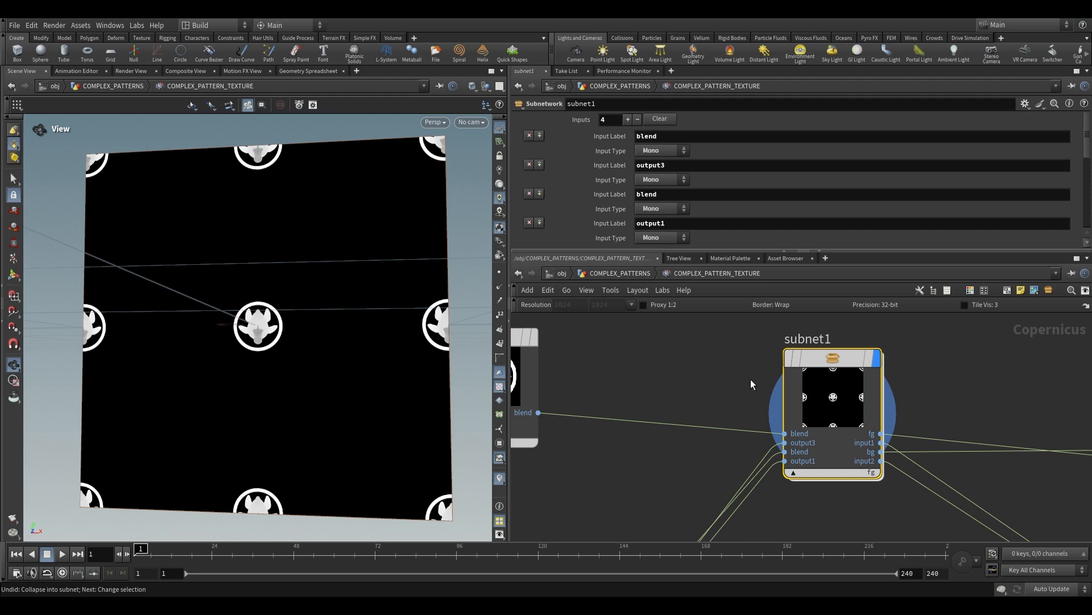
# Label the new subnetwork's first input EMBLEM and its second input RING_MASK
pyautogui.click(703, 140)
pyautogui.write('EMBLEM')
pyautogui.press('Return')
pyautogui.scroll(-3, 752, 440)
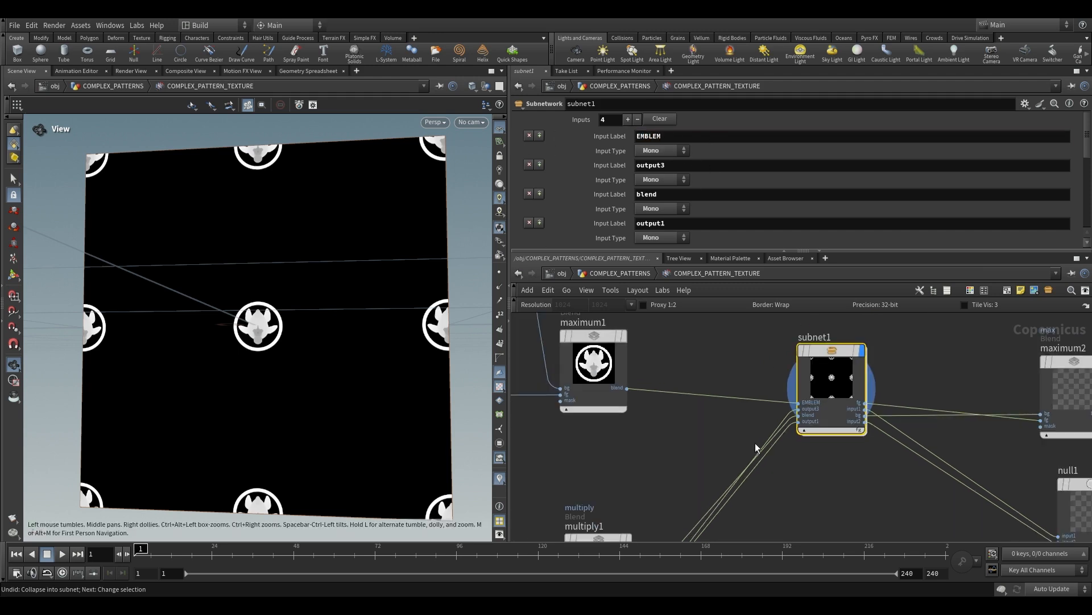
pyautogui.moveTo(747, 486); pyautogui.dragTo(812, 359, button='middle')
pyautogui.moveTo(706, 504); pyautogui.dragTo(680, 582, button='middle')
pyautogui.scroll(-3, 706, 501)
pyautogui.click(682, 166)
pyautogui.write('RING_')
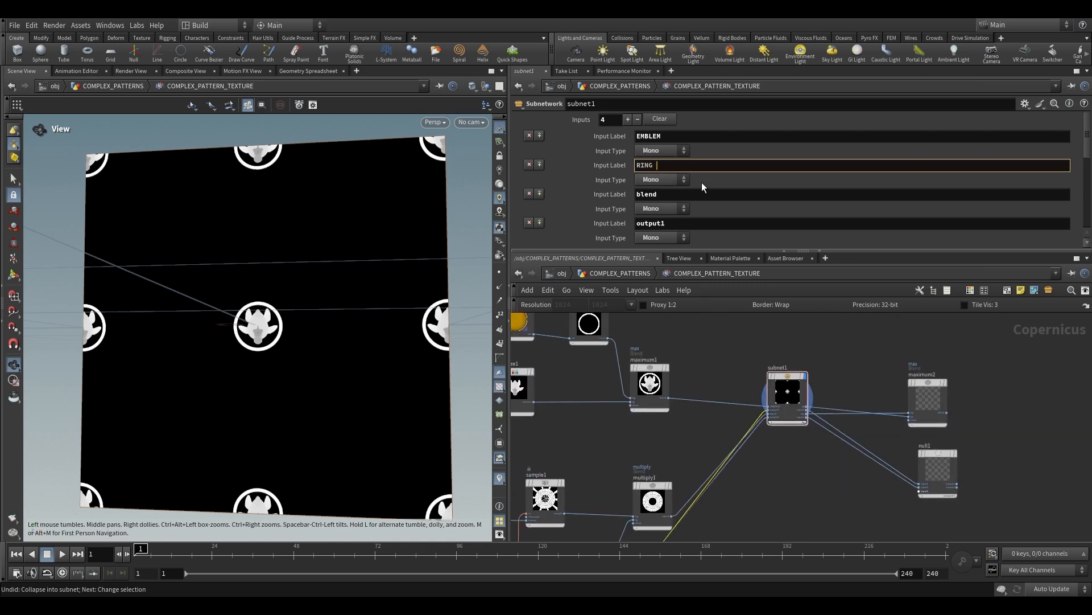
pyautogui.write('MASK')
pyautogui.press('Return')
pyautogui.scroll(5, 771, 436)
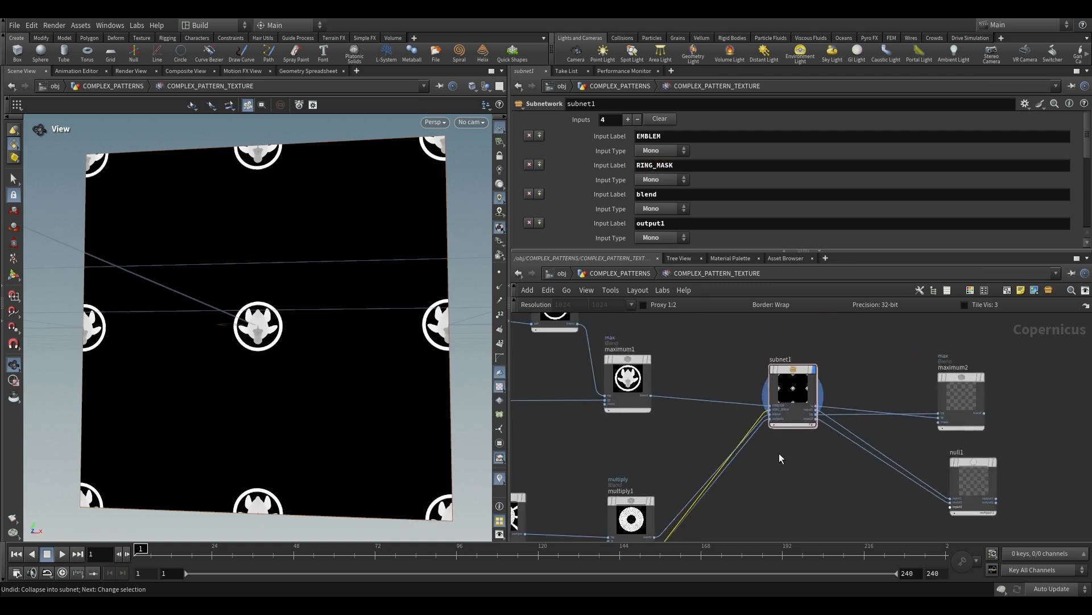
# Label subnet1's third input TILES and its fourth input OUTER_MASK
pyautogui.scroll(-2, 756, 385)
pyautogui.click(703, 195)
pyautogui.write('TILES')
pyautogui.press('Return')
pyautogui.scroll(3, 797, 438)
pyautogui.click(636, 223)
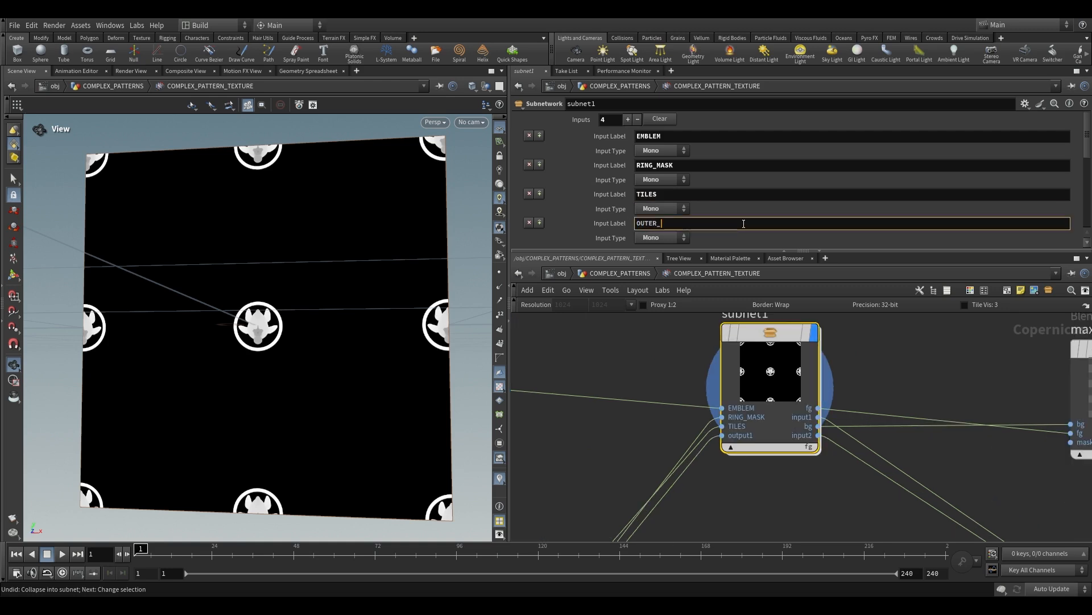
pyautogui.write('OUTER_MASK')
pyautogui.press('Return')
# Label subnet1's first output EMBLEM_STAMP and its second output RING_STAMP
pyautogui.scroll(-6, 600, 214)
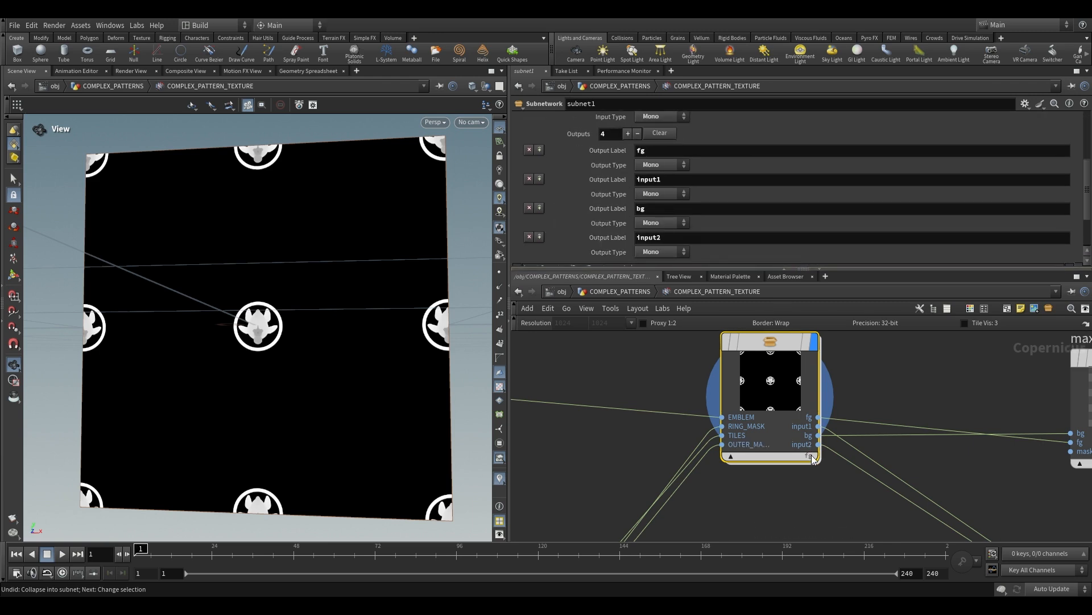
pyautogui.scroll(-2, 765, 375)
pyautogui.click(681, 150)
pyautogui.write('EMBLEM_STAMP')
pyautogui.press('Return')
pyautogui.click(692, 180)
pyautogui.write('RING _STAMP')
pyautogui.press('Return')
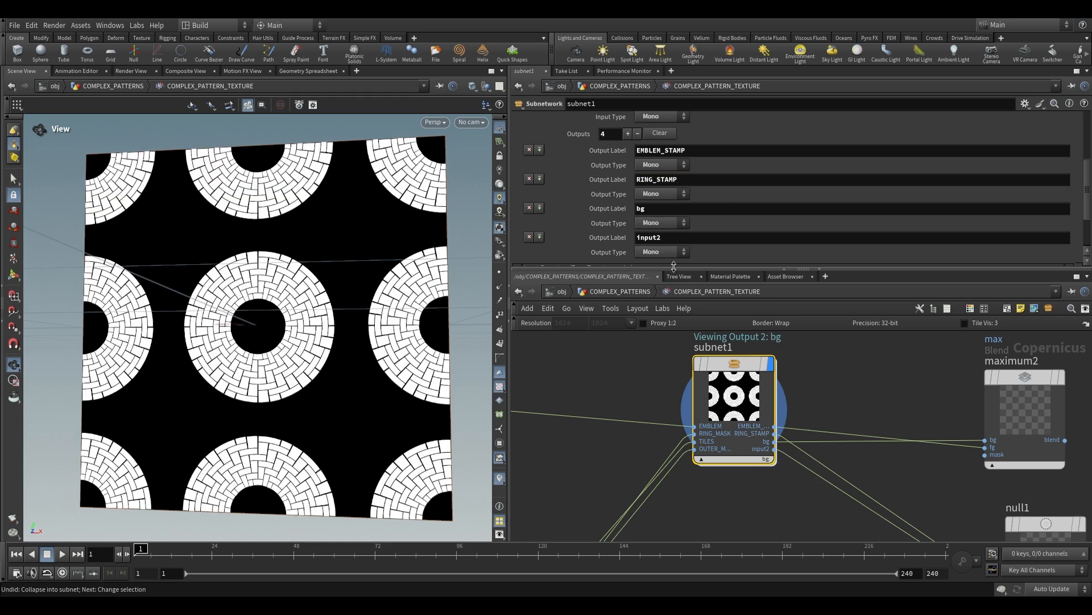
# Label subnet1's third output TILE_STAMP and its fourth output ISLAND_MASK
pyautogui.click(713, 209)
pyautogui.write('TILE_STAMP')
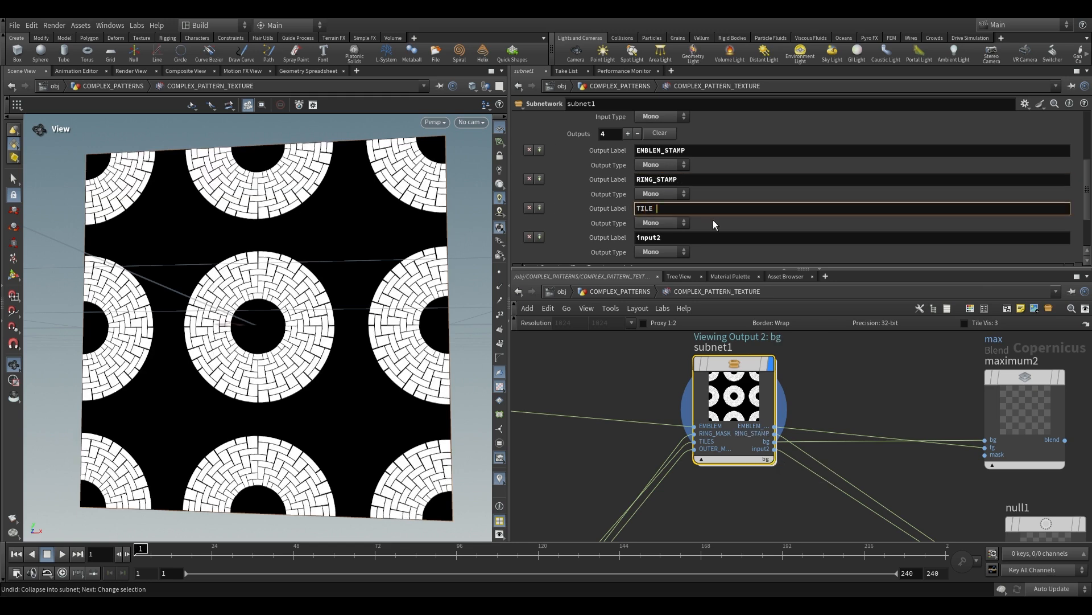
pyautogui.press('Return')
pyautogui.click(716, 238)
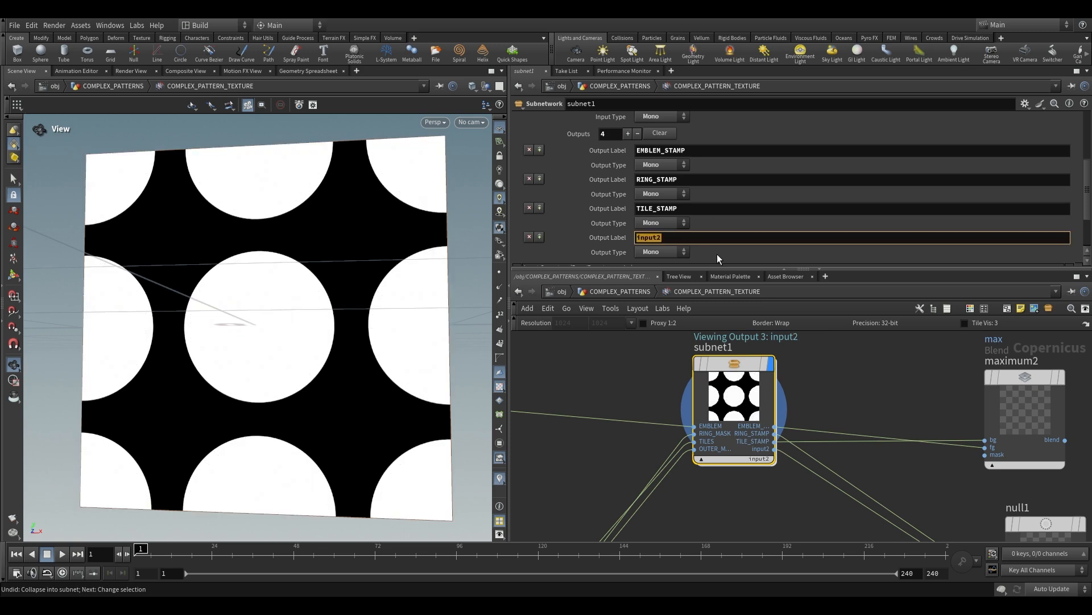
pyautogui.write('ISLAND_MASK')
pyautogui.press('Return')
pyautogui.scroll(-4, 902, 398)
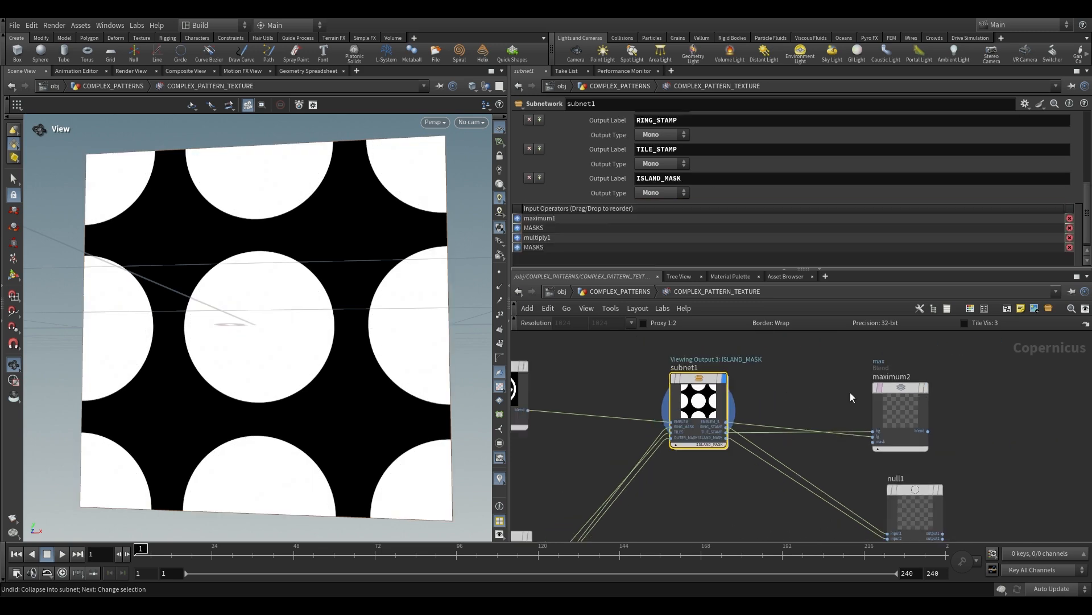
# Delete the null1 node, move maximum2 closer to the subnetwork and display its blended pattern
pyautogui.click(901, 379)
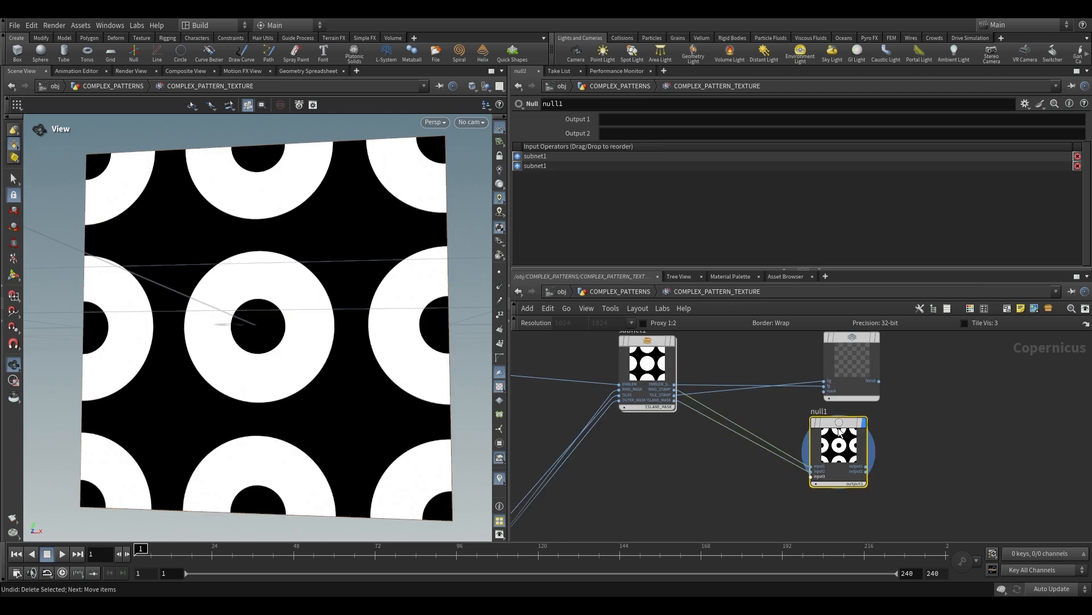
pyautogui.press('Delete')
pyautogui.moveTo(860, 362); pyautogui.dragTo(793, 368)
pyautogui.moveTo(793, 368); pyautogui.dragTo(793, 418, button='middle')
pyautogui.scroll(3, 790, 430)
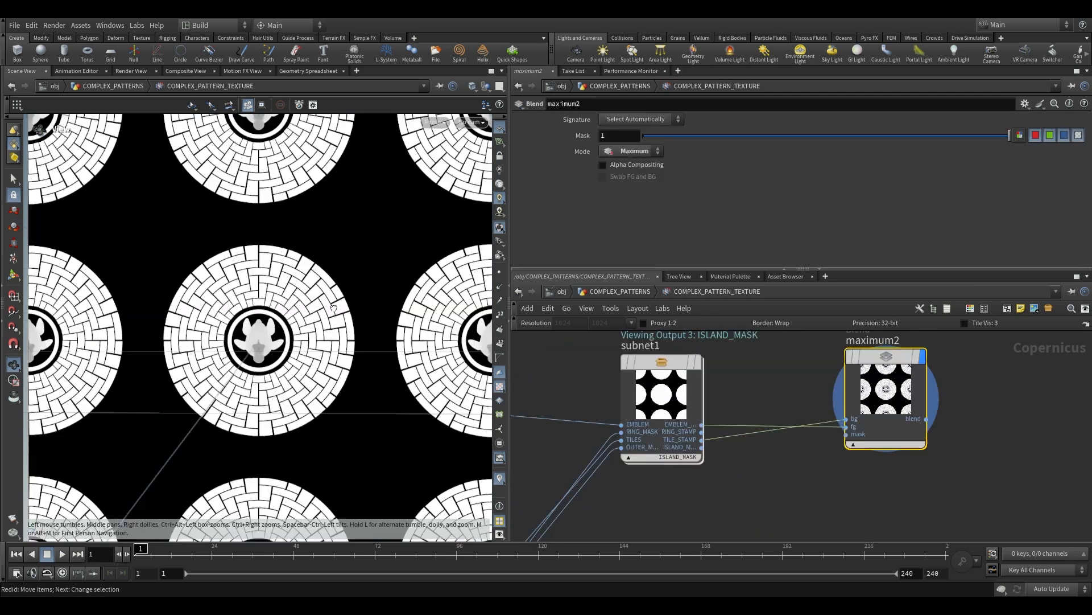
pyautogui.moveTo(290, 336); pyautogui.dragTo(297, 280)
pyautogui.scroll(-3, 335, 302)
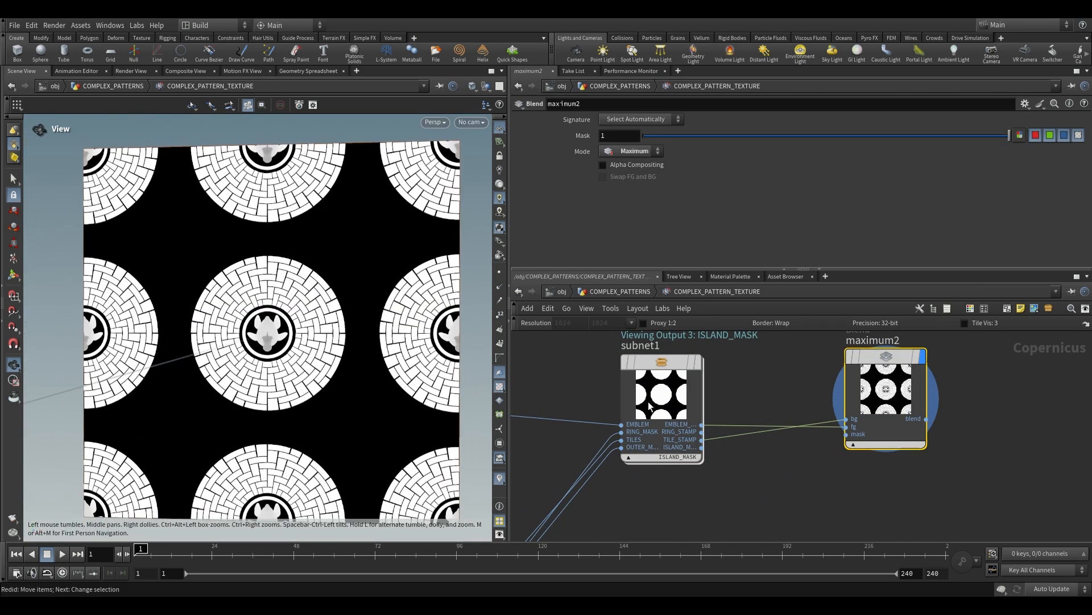
pyautogui.scroll(-2, 854, 483)
pyautogui.moveTo(353, 349); pyautogui.dragTo(356, 347)
# Add a Tile Pattern node below maximum2 and set its pattern type to Windmill
pyautogui.moveTo(817, 484); pyautogui.dragTo(712, 477, button='middle')
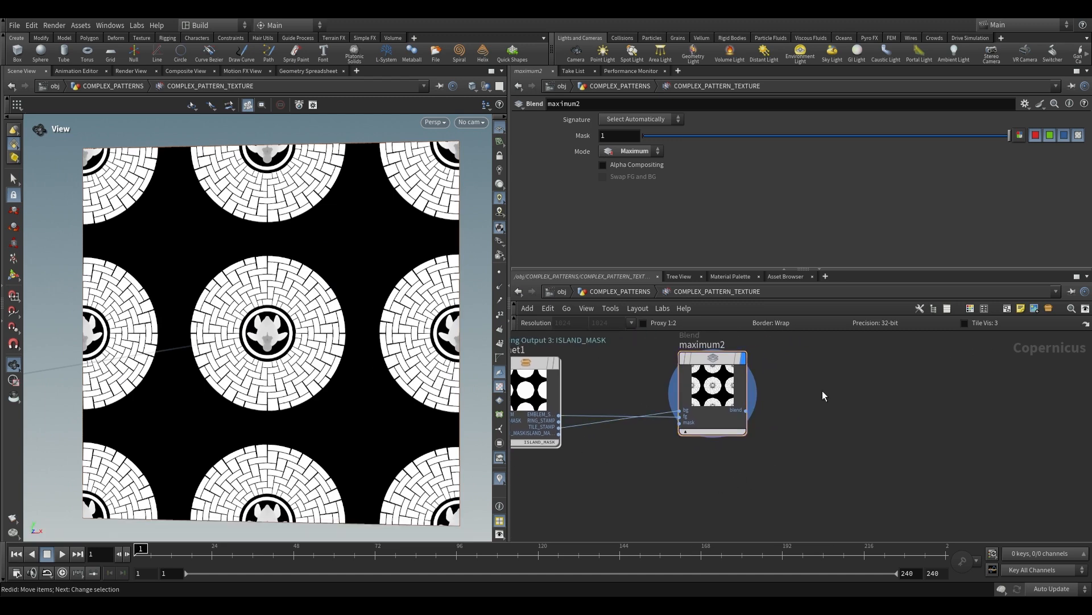
pyautogui.press('Tab')
pyautogui.write('tile')
pyautogui.press('Return')
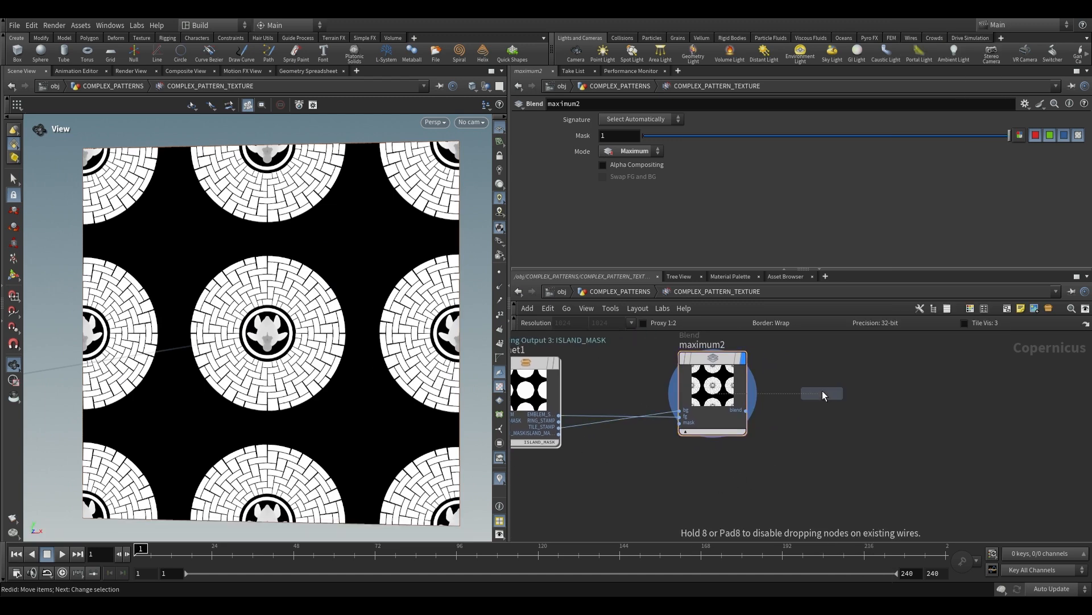
pyautogui.click(707, 486)
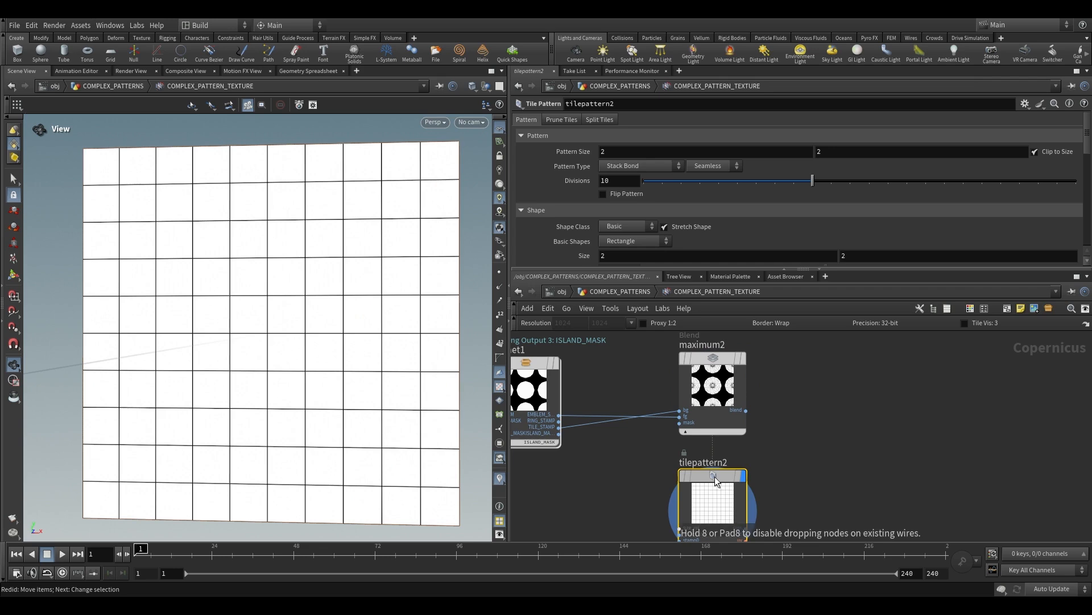
pyautogui.click(643, 167)
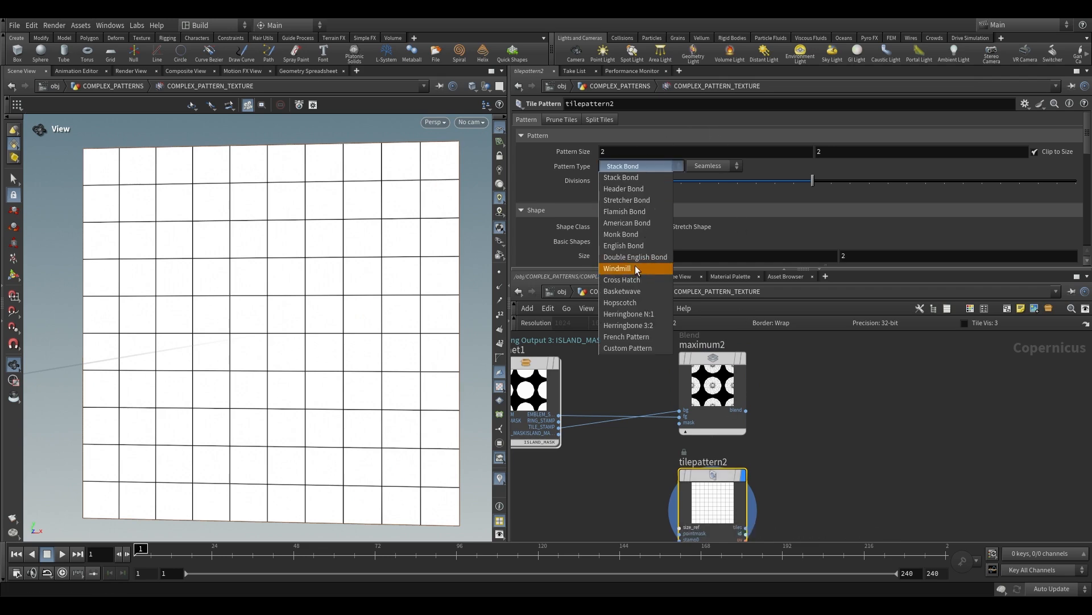
pyautogui.click(635, 268)
pyautogui.click(817, 373)
# Add a Blend node with maximum2 as background and tilepattern2's tiles as foreground, and display it
pyautogui.moveTo(816, 382); pyautogui.dragTo(835, 386, button='middle')
pyautogui.press('Tab')
pyautogui.write('blend')
pyautogui.press('Return')
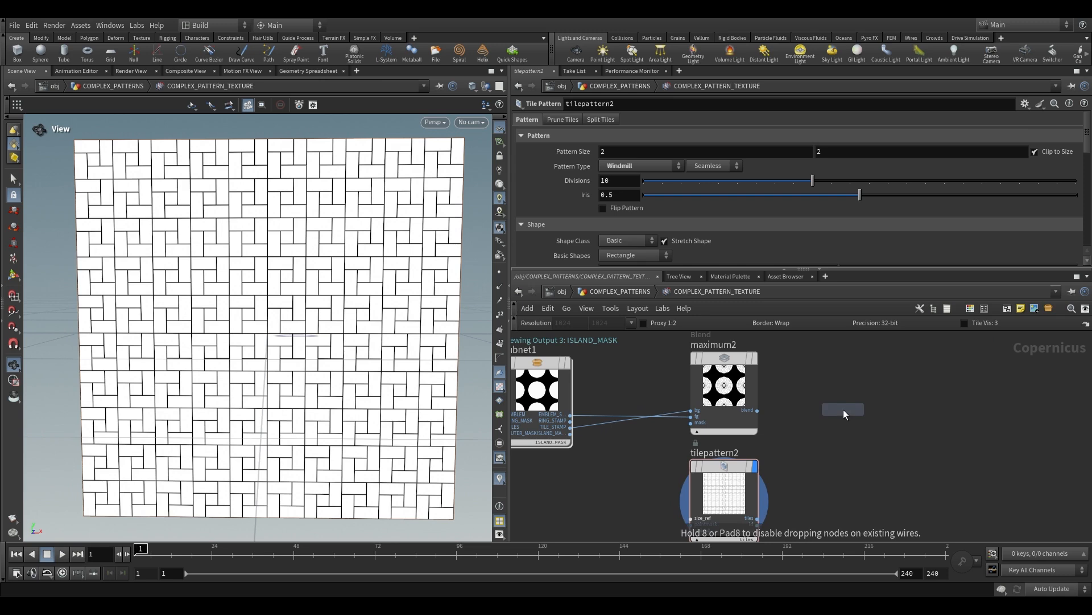
pyautogui.click(875, 373)
pyautogui.scroll(2, 767, 412)
pyautogui.moveTo(753, 409); pyautogui.dragTo(875, 430)
pyautogui.scroll(-2, 763, 367)
pyautogui.click(753, 345)
pyautogui.moveTo(757, 505); pyautogui.dragTo(841, 418)
pyautogui.click(905, 359)
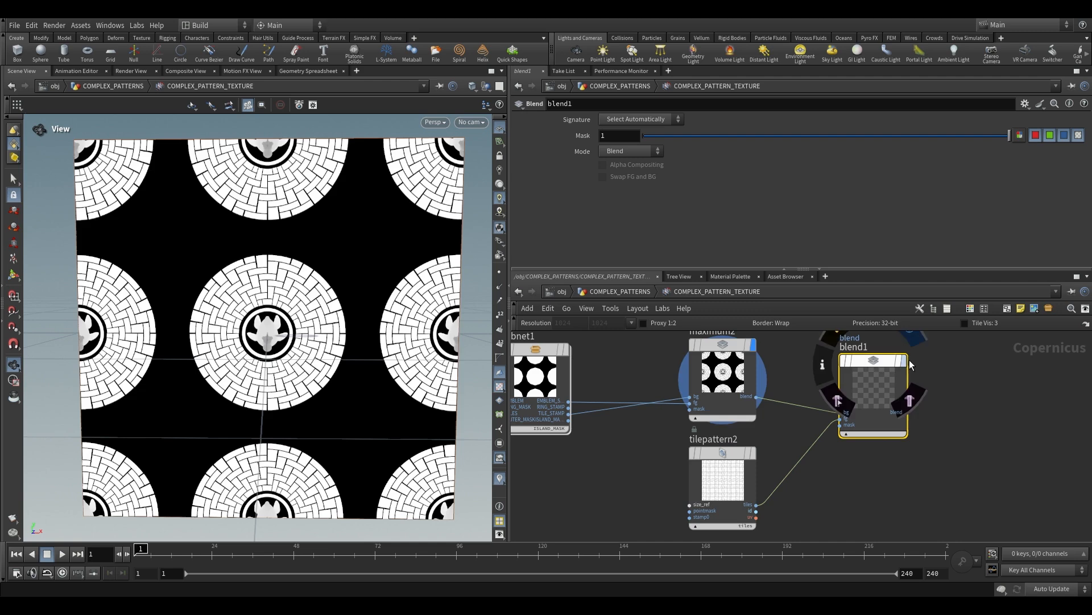
# Connect subnet1's ISLAND_MASK output to blend1's mask input
pyautogui.scroll(3, 629, 437)
pyautogui.moveTo(664, 439); pyautogui.dragTo(656, 448, button='middle')
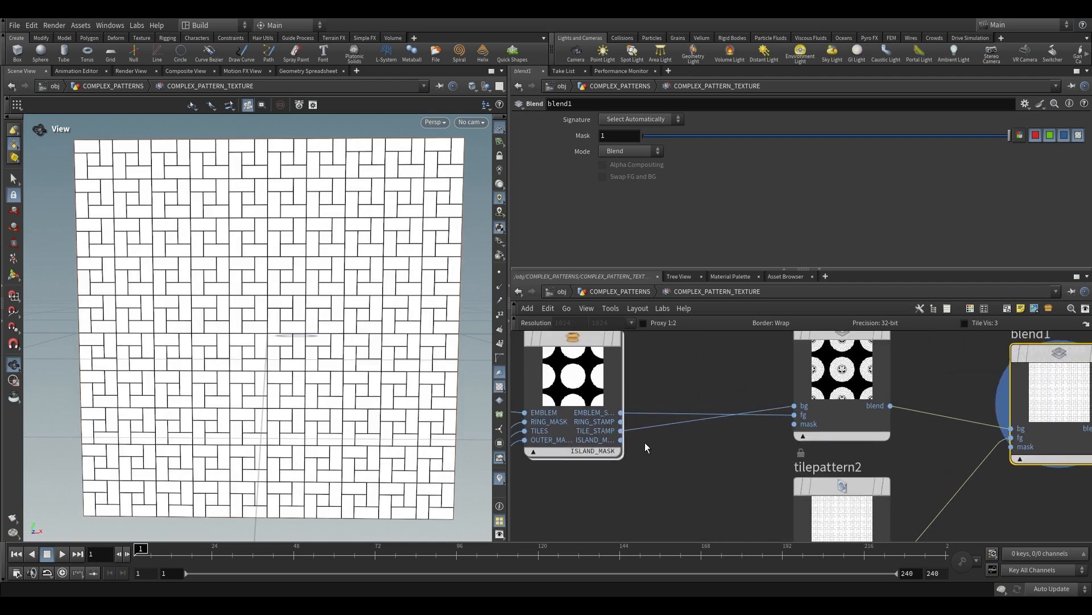
pyautogui.click(620, 439)
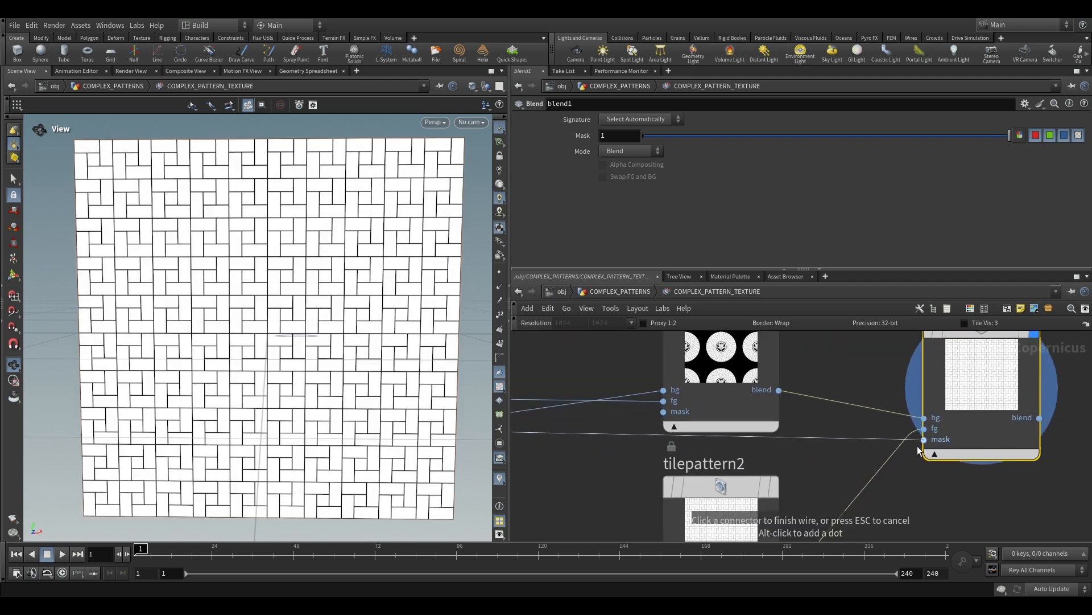
pyautogui.click(924, 440)
pyautogui.scroll(-2, 840, 425)
# Swap blend1's inputs so maximum2 is the foreground and tilepattern2's tiles are the background
pyautogui.moveTo(840, 425); pyautogui.dragTo(766, 475, button='middle')
pyautogui.scroll(1, 868, 403)
pyautogui.click(850, 431)
pyautogui.click(860, 441)
pyautogui.click(731, 467)
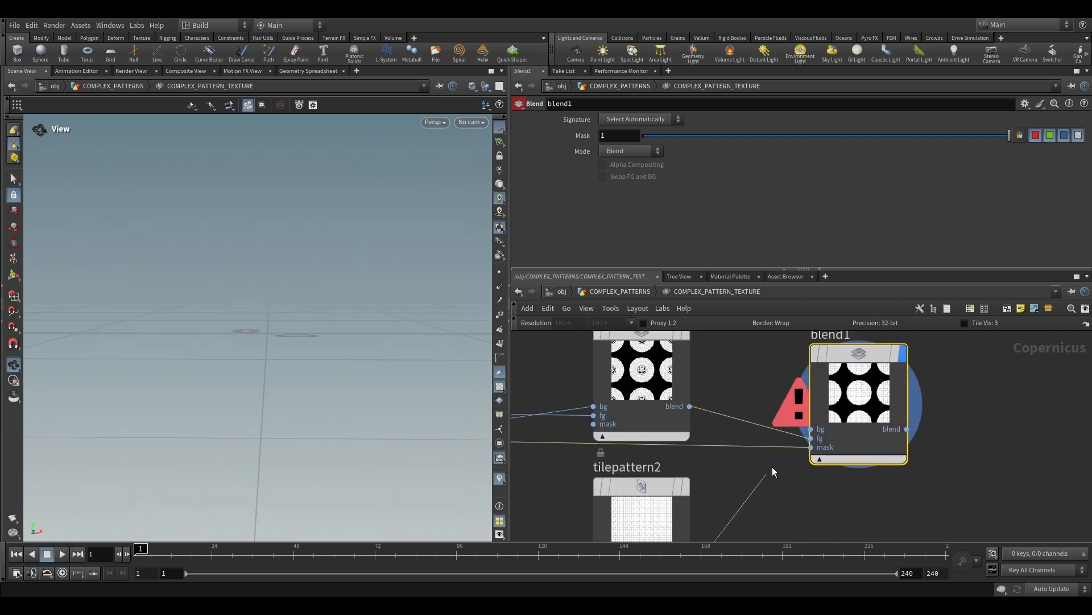
pyautogui.click(811, 425)
pyautogui.moveTo(319, 341); pyautogui.dragTo(332, 344)
pyautogui.scroll(-1, 770, 420)
# Insert a Dilate Erode node between subnet1's ISLAND_MASK output and blend1's mask input
pyautogui.moveTo(770, 420); pyautogui.dragTo(833, 390, button='middle')
pyautogui.press('Tab')
pyautogui.write('dilat')
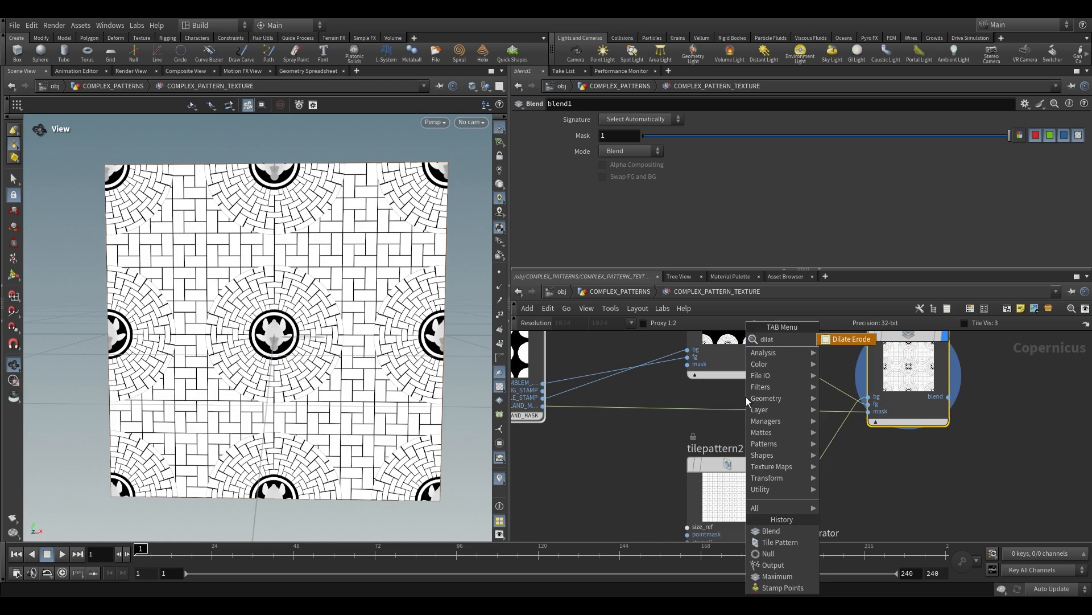
pyautogui.press('Return')
pyautogui.click(724, 411)
pyautogui.moveTo(710, 495); pyautogui.dragTo(710, 505)
pyautogui.moveTo(714, 438); pyautogui.dragTo(722, 502, button='middle')
pyautogui.scroll(4, 150, 281)
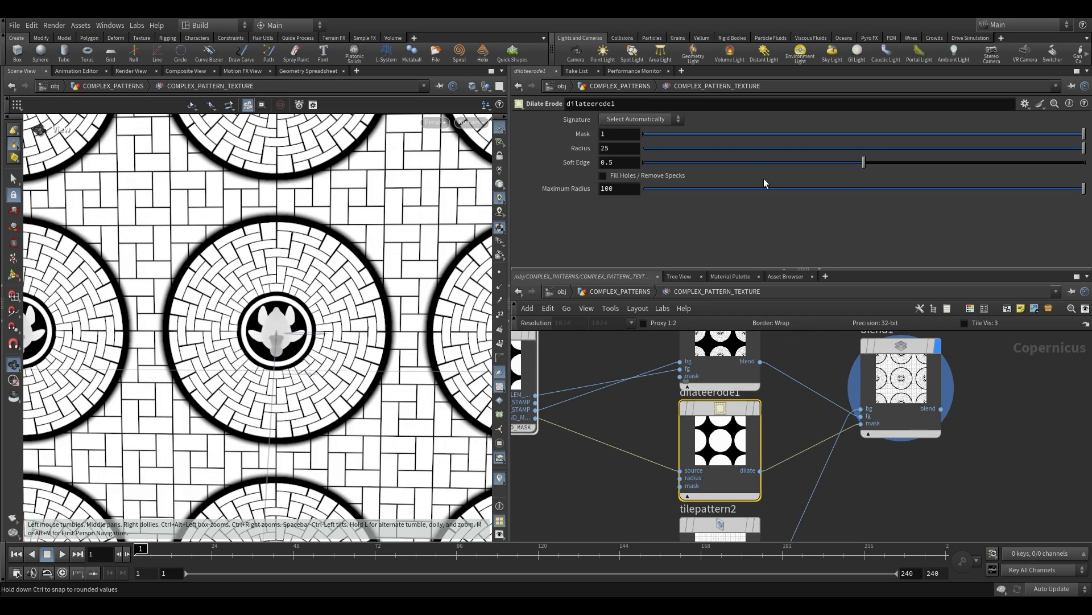
# Set dilateerode1's soft edge to 0 and lower its radius to thin the dark outlines around the circles
pyautogui.moveTo(864, 162); pyautogui.dragTo(644, 162)
pyautogui.moveTo(871, 148); pyautogui.dragTo(934, 158)
pyautogui.scroll(-4, 319, 245)
pyautogui.moveTo(319, 245)
pyautogui.mouseDown()
pyautogui.moveTo(342, 251)
pyautogui.moveTo(330, 228)
pyautogui.moveTo(321, 241)
pyautogui.mouseUp()
pyautogui.scroll(3, 321, 242)
pyautogui.scroll(-2, 321, 242)
pyautogui.scroll(3, 347, 199)
pyautogui.scroll(-3, 701, 340)
# Add a Blur node fed by subnet1's ISLAND_MASK output below the tile patterns and display it
pyautogui.click(604, 339)
pyautogui.moveTo(642, 491); pyautogui.dragTo(686, 529, button='middle')
pyautogui.scroll(1, 675, 402)
pyautogui.moveTo(675, 402); pyautogui.dragTo(655, 368, button='middle')
pyautogui.scroll(2, 645, 412)
pyautogui.click(638, 409)
pyautogui.scroll(-3, 672, 433)
pyautogui.press('Tab')
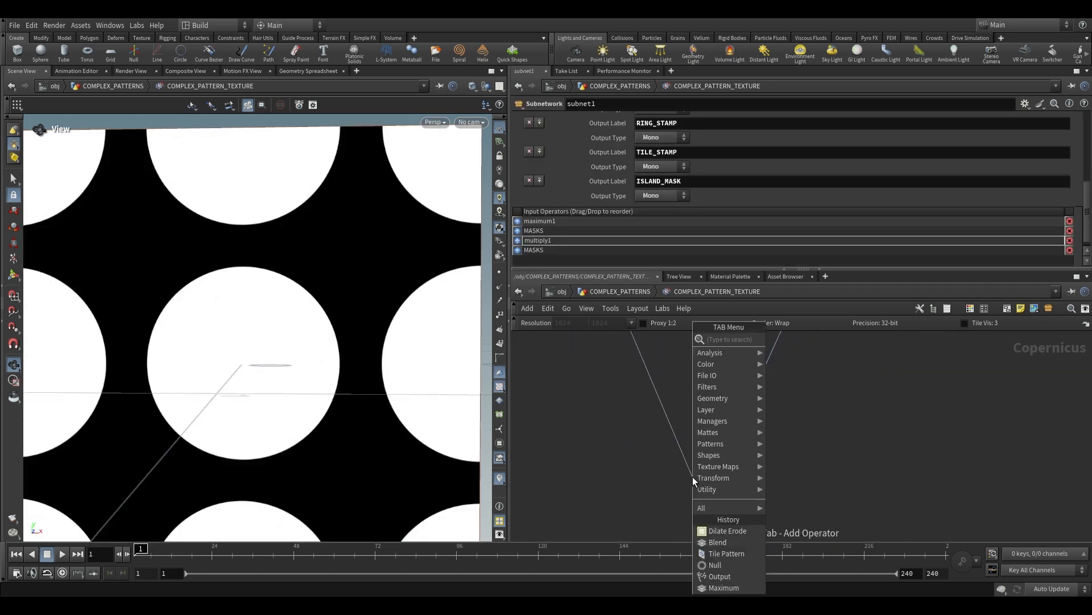
pyautogui.write('blur')
pyautogui.press('Return')
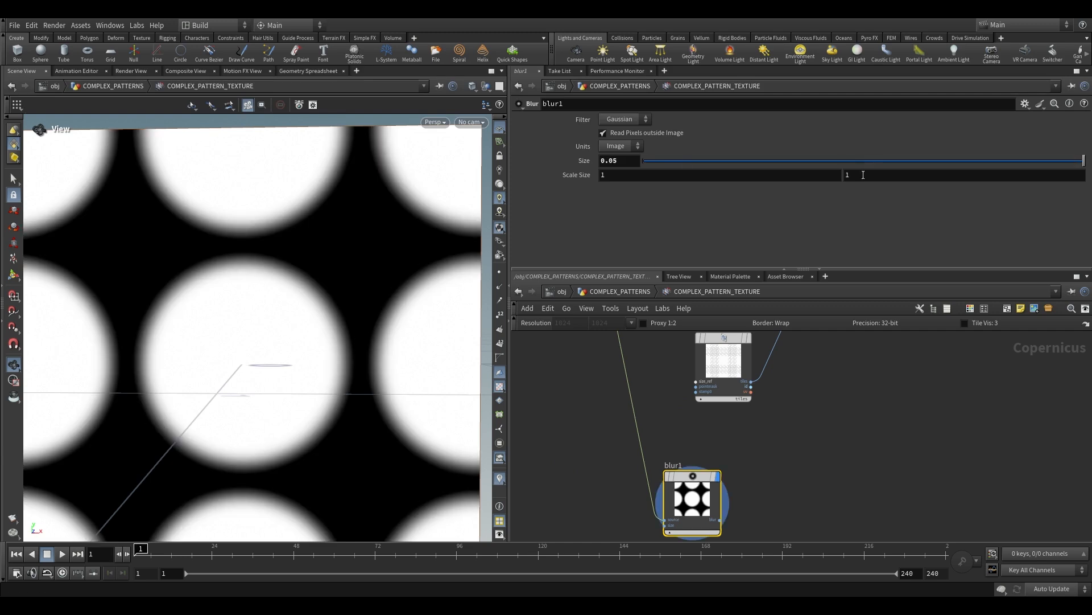
# Set blur1's size to 0.1
pyautogui.write('0.1')
pyautogui.press('Return')
pyautogui.scroll(-4, 260, 310)
pyautogui.moveTo(262, 309); pyautogui.dragTo(297, 282)
pyautogui.scroll(3, 275, 279)
# Add a Remap node after blur1, feed it the blurred mask and display it
pyautogui.click(790, 466)
pyautogui.moveTo(777, 458); pyautogui.dragTo(760, 436, button='middle')
pyautogui.press('Tab')
pyautogui.write('rem')
pyautogui.press('Return')
pyautogui.click(829, 493)
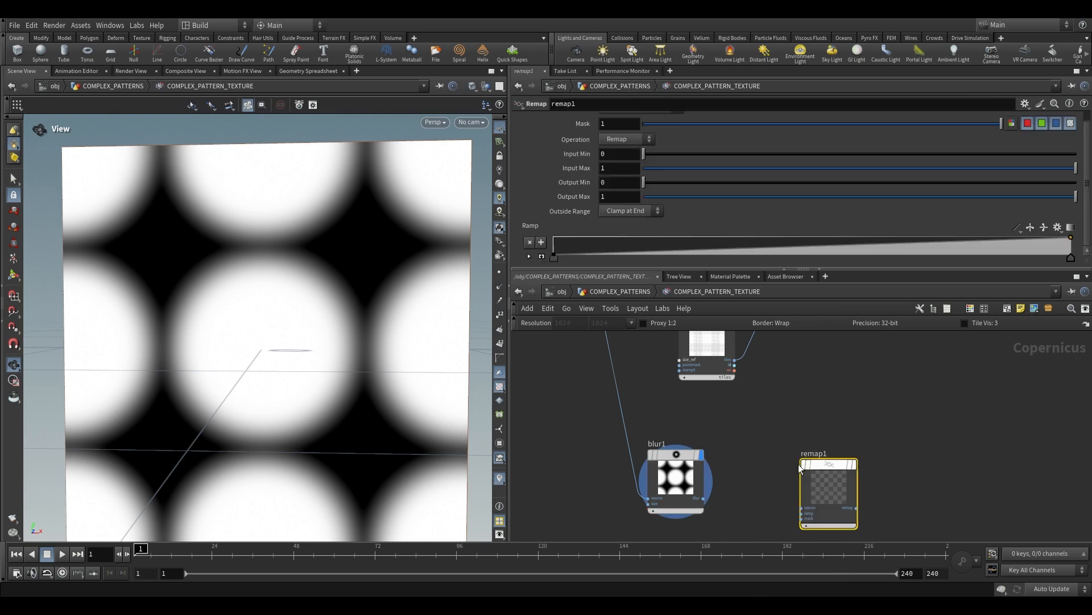
pyautogui.moveTo(704, 498); pyautogui.dragTo(787, 457)
pyautogui.click(856, 464)
# Squeeze remap1's ramp into a sharp transition near its start and reverse it for hard-edged white star shapes
pyautogui.moveTo(1072, 261); pyautogui.dragTo(572, 264)
pyautogui.moveTo(577, 268); pyautogui.dragTo(581, 269)
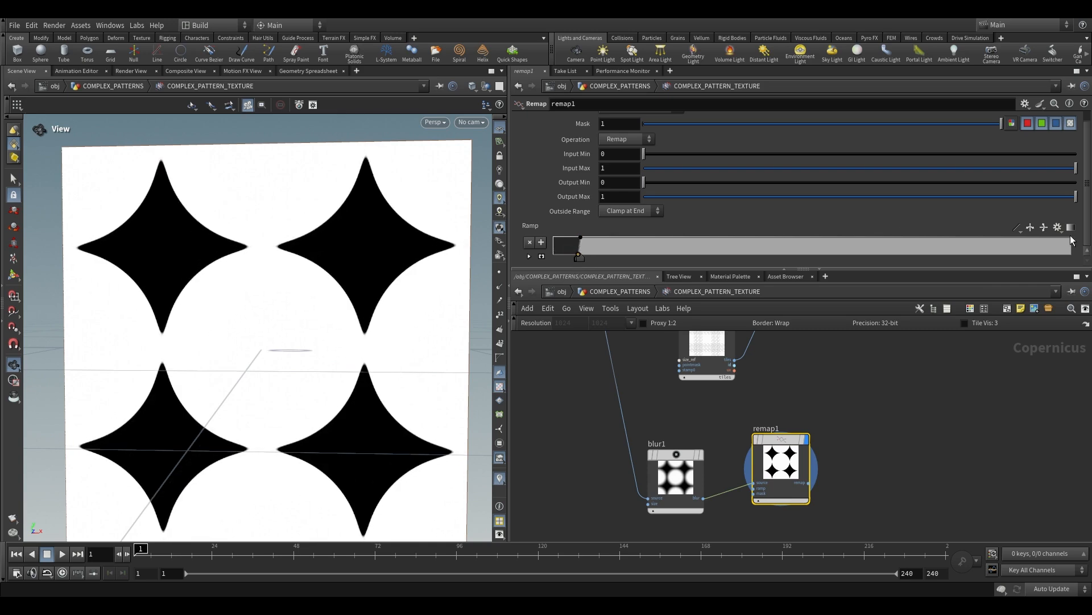
pyautogui.click(1045, 227)
pyautogui.moveTo(356, 283); pyautogui.dragTo(334, 340)
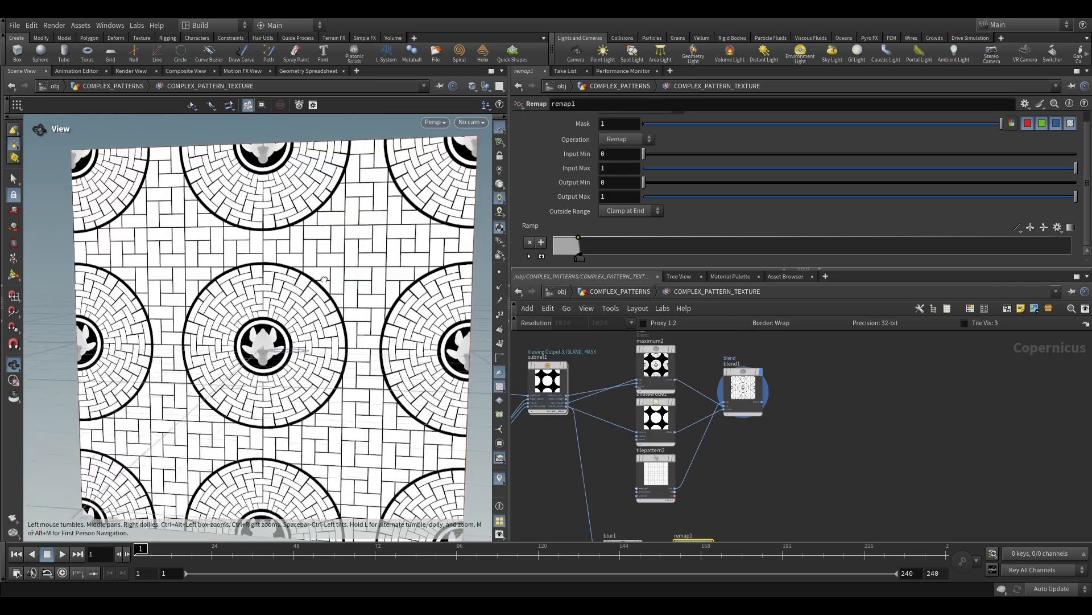
pyautogui.moveTo(324, 279); pyautogui.dragTo(334, 281)
# Add a Tile Pattern node below blend1 and set its pattern type to Hopscotch
pyautogui.moveTo(848, 439); pyautogui.dragTo(778, 414, button='middle')
pyautogui.scroll(2, 763, 391)
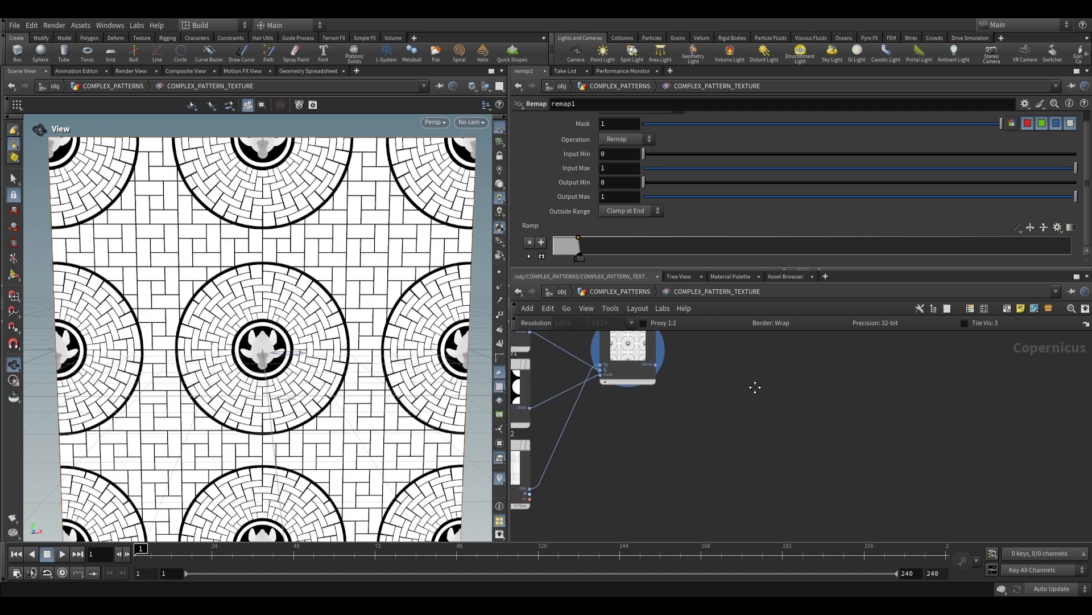
pyautogui.scroll(-2, 740, 392)
pyautogui.press('Tab')
pyautogui.write('tile')
pyautogui.press('Return')
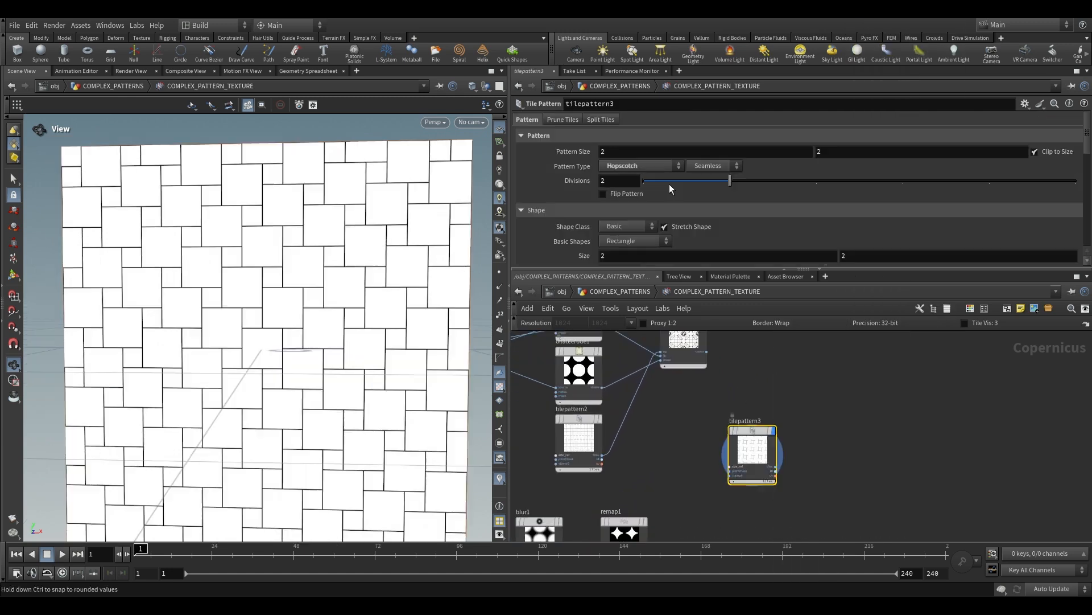
pyautogui.moveTo(842, 405); pyautogui.dragTo(824, 343, button='middle')
# Add a Blend node combining blend1 as foreground with tilepattern3's tiles as background, and display it
pyautogui.press('Tab')
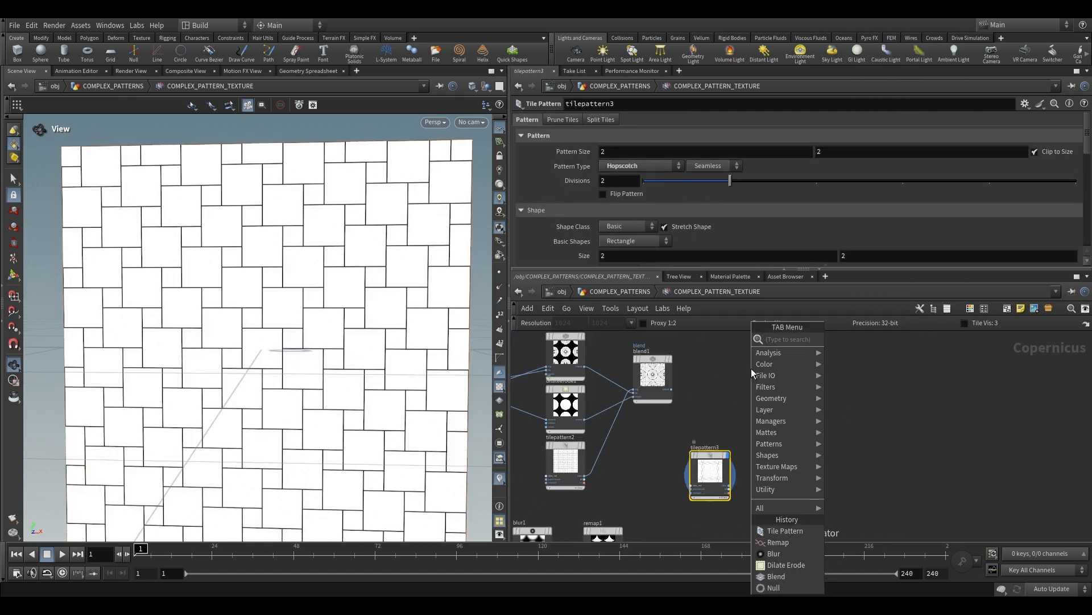
pyautogui.write('ble')
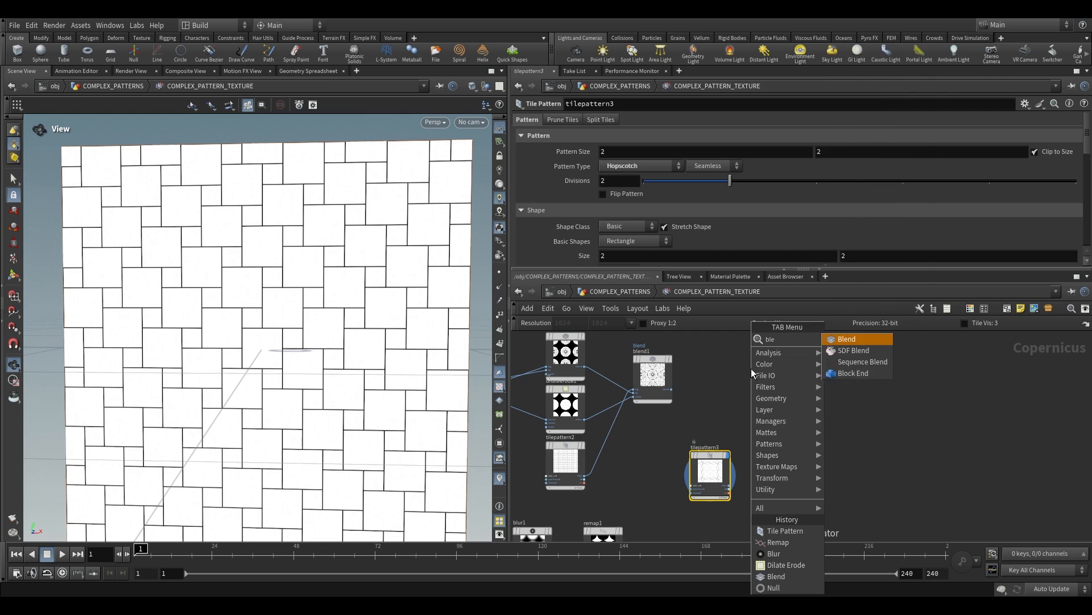
pyautogui.press('Return')
pyautogui.click(751, 368)
pyautogui.scroll(3, 758, 415)
pyautogui.click(826, 362)
pyautogui.moveTo(784, 370); pyautogui.dragTo(785, 452, button='middle')
pyautogui.click(892, 389)
pyautogui.moveTo(873, 418); pyautogui.dragTo(861, 386)
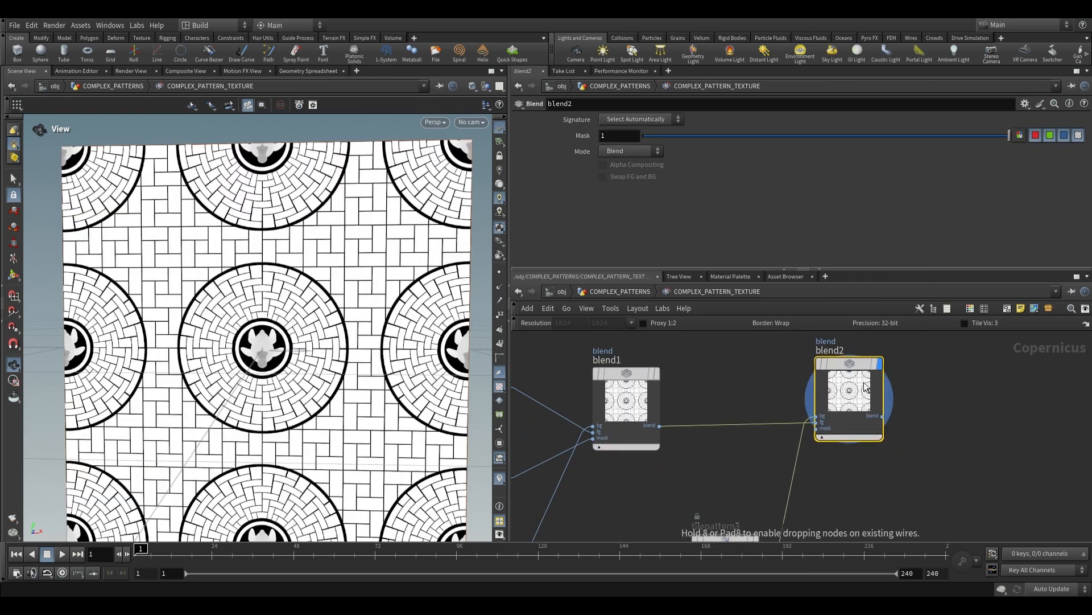
# Connect remap1's star mask to blend2's mask input
pyautogui.scroll(-2, 683, 509)
pyautogui.moveTo(683, 512); pyautogui.dragTo(684, 412, button='middle')
pyautogui.moveTo(638, 475); pyautogui.dragTo(666, 370, button='middle')
pyautogui.scroll(2, 632, 446)
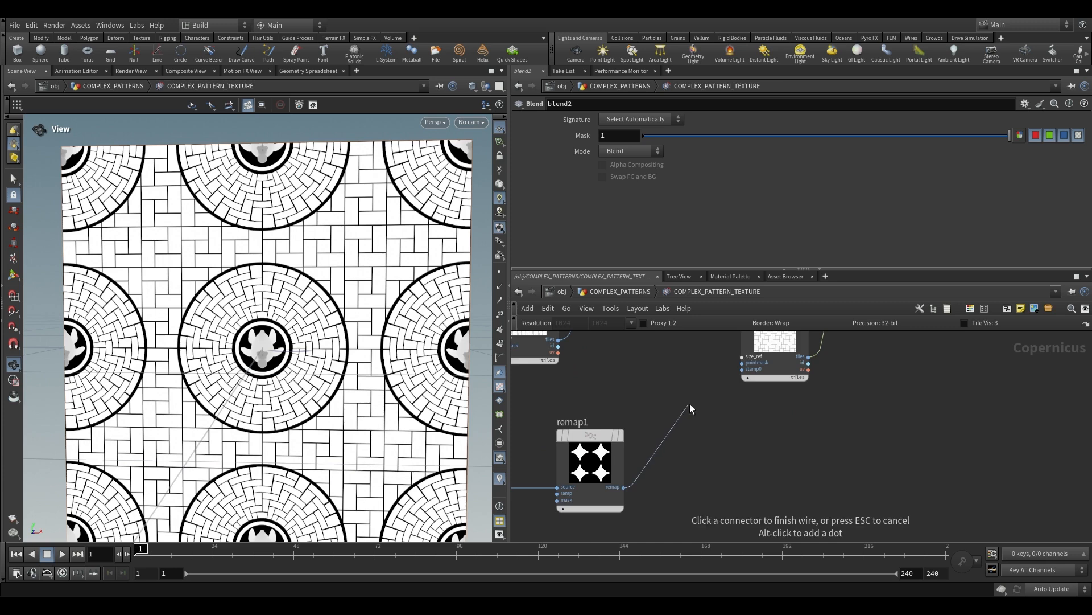
pyautogui.moveTo(735, 364); pyautogui.dragTo(671, 478, button='middle')
pyautogui.moveTo(780, 336); pyautogui.dragTo(704, 446, button='middle')
pyautogui.scroll(2, 704, 429)
pyautogui.click(735, 419)
pyautogui.scroll(-2, 770, 471)
pyautogui.moveTo(770, 471); pyautogui.dragTo(782, 426, button='middle')
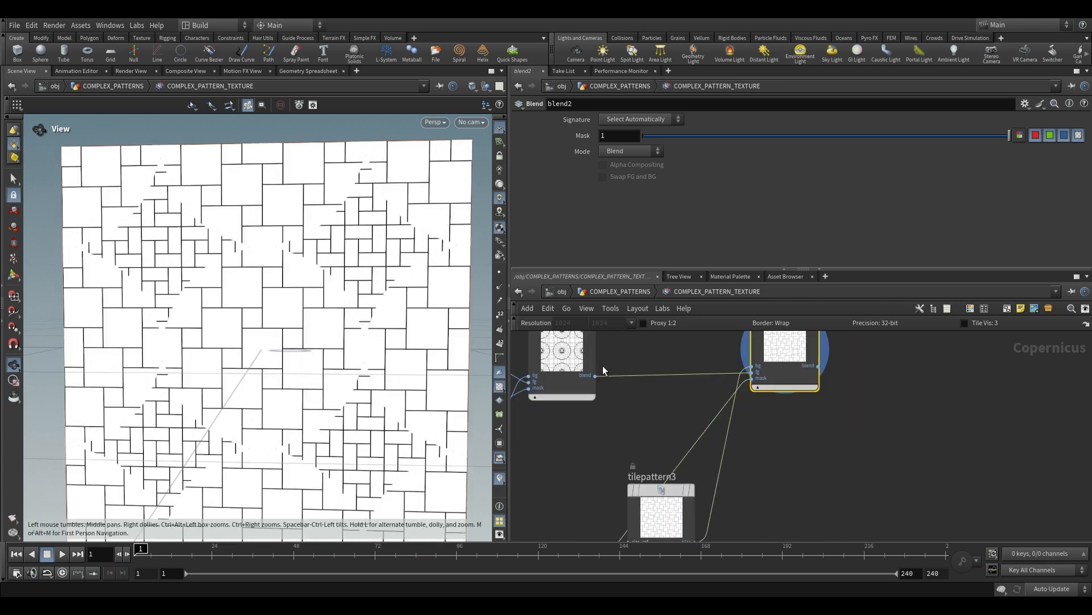
# Swap blend2's inputs so blend1 is the background and tilepattern3's tiles are the foreground, and place tilepattern3 below blend1
pyautogui.scroll(1, 603, 367)
pyautogui.click(779, 365)
pyautogui.moveTo(723, 475); pyautogui.dragTo(716, 409, button='middle')
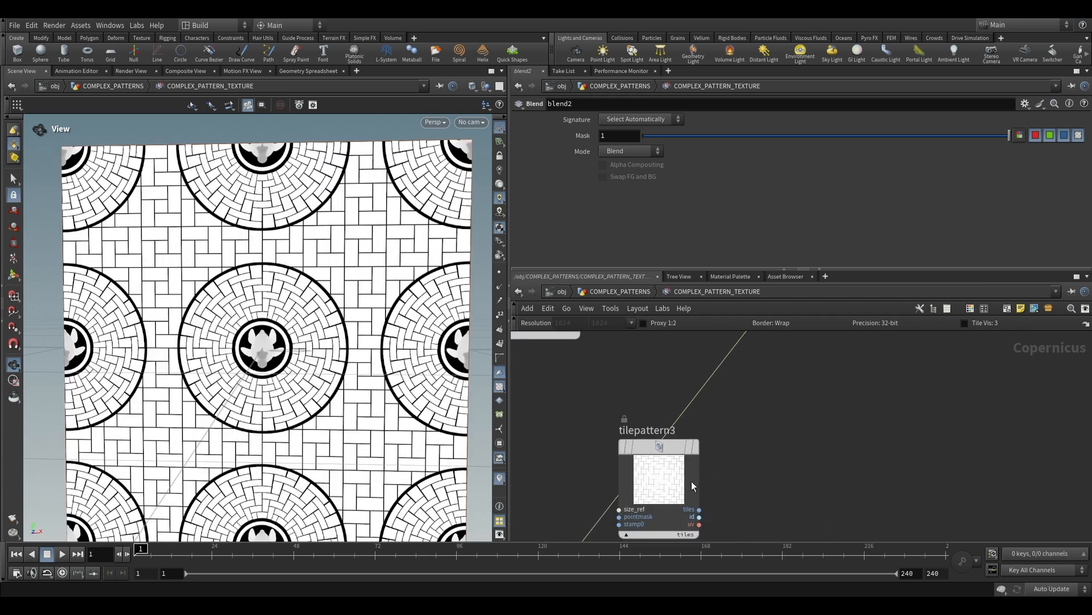
pyautogui.click(699, 511)
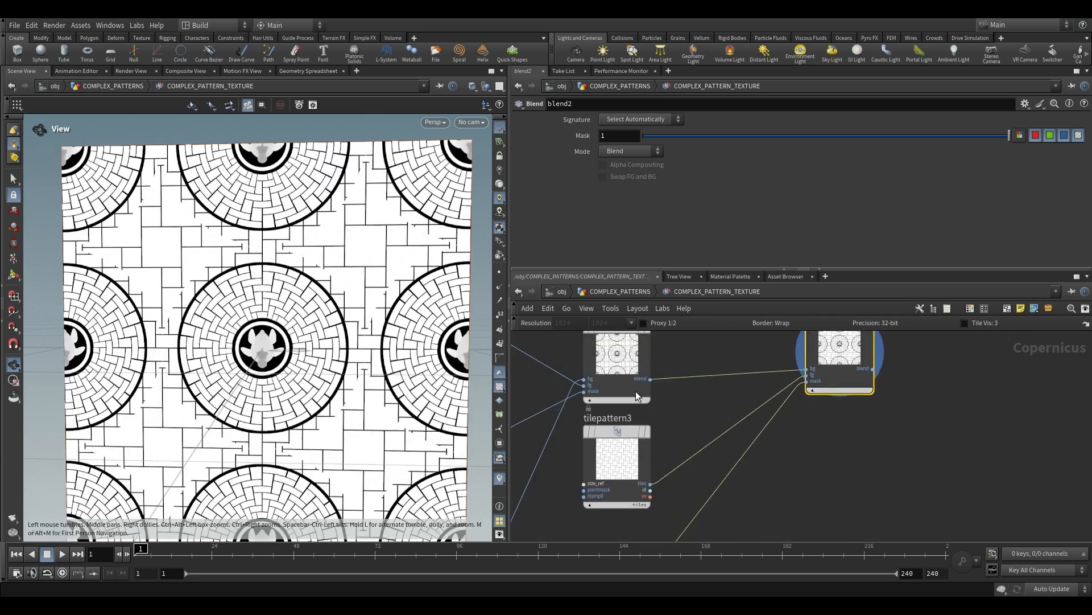
pyautogui.scroll(-2, 636, 391)
pyautogui.moveTo(691, 475); pyautogui.dragTo(742, 402, button='middle')
pyautogui.moveTo(665, 445); pyautogui.dragTo(691, 408, button='middle')
pyautogui.scroll(2, 691, 408)
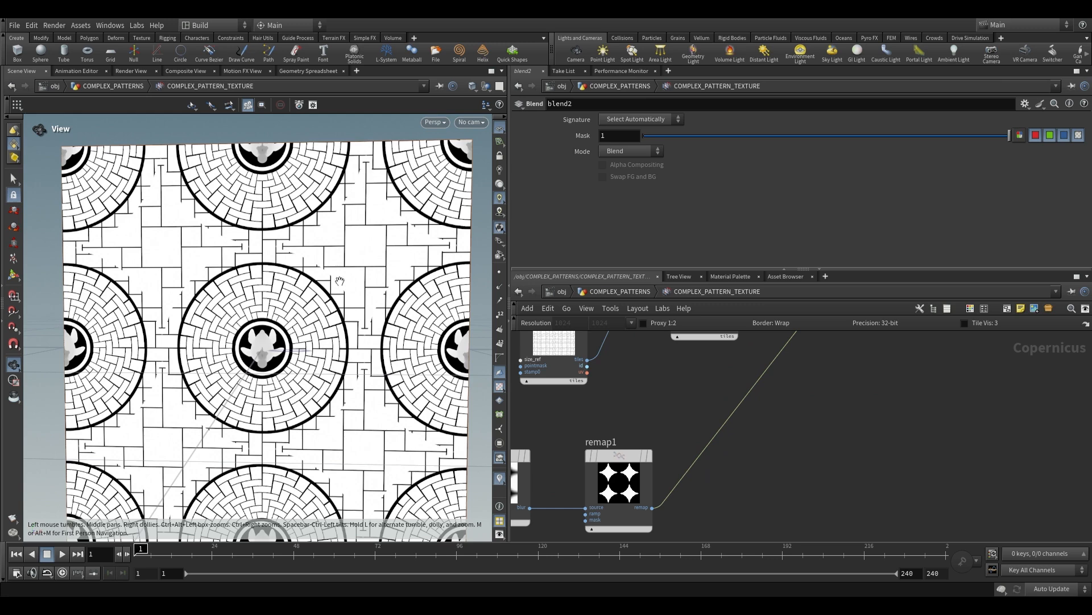
# Add a Dilate Erode node after remap1 with soft edge 0 and radius -12.4, and display it
pyautogui.moveTo(674, 398); pyautogui.dragTo(687, 343, button='middle')
pyautogui.scroll(-1, 687, 343)
pyautogui.click(667, 391)
pyautogui.press('Tab')
pyautogui.write('worl')
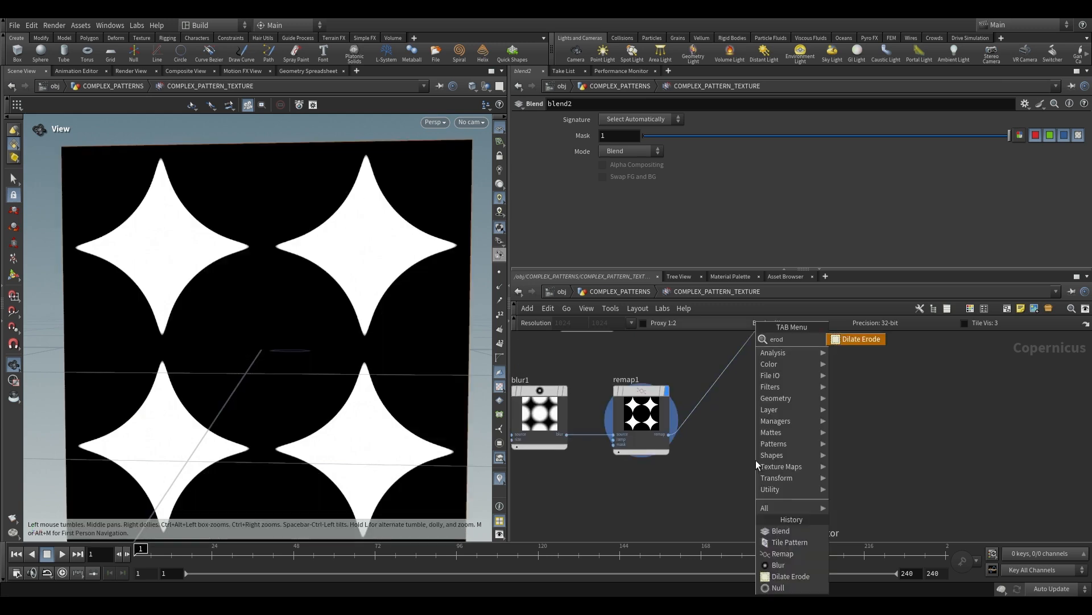
pyautogui.press('Return')
pyautogui.click(788, 435)
pyautogui.click(814, 436)
pyautogui.moveTo(864, 162); pyautogui.dragTo(564, 157)
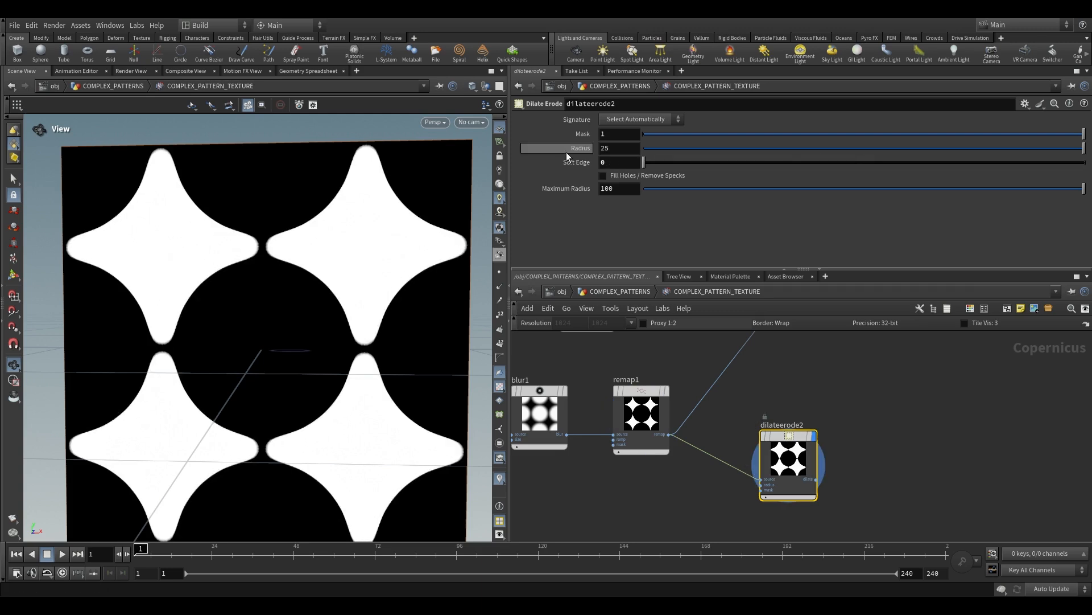
pyautogui.moveTo(1037, 153); pyautogui.dragTo(755, 149)
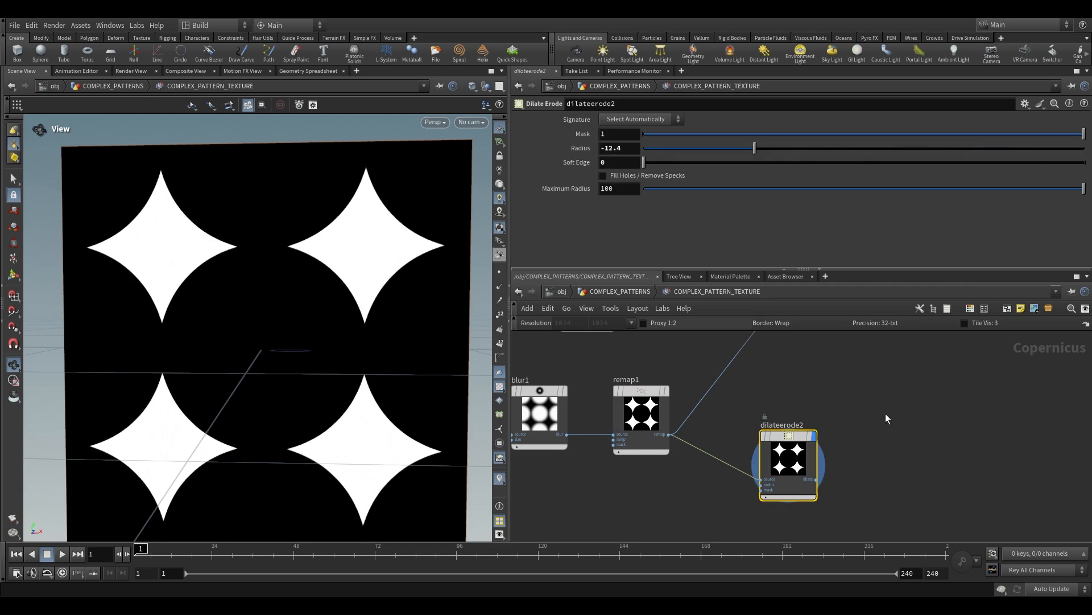
# Add a Difference node with remap1 as background and dilateerode2 as foreground, display the star outlines and tidy the nodes
pyautogui.moveTo(864, 383); pyautogui.dragTo(884, 338, button='middle')
pyautogui.press('Tab')
pyautogui.write('diff')
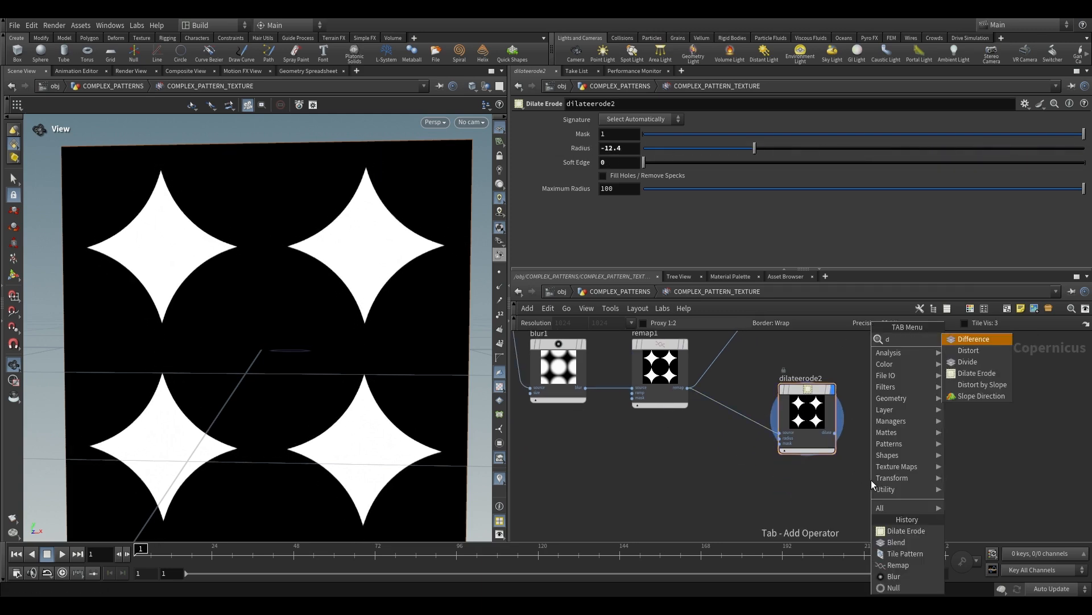
pyautogui.press('Return')
pyautogui.click(935, 461)
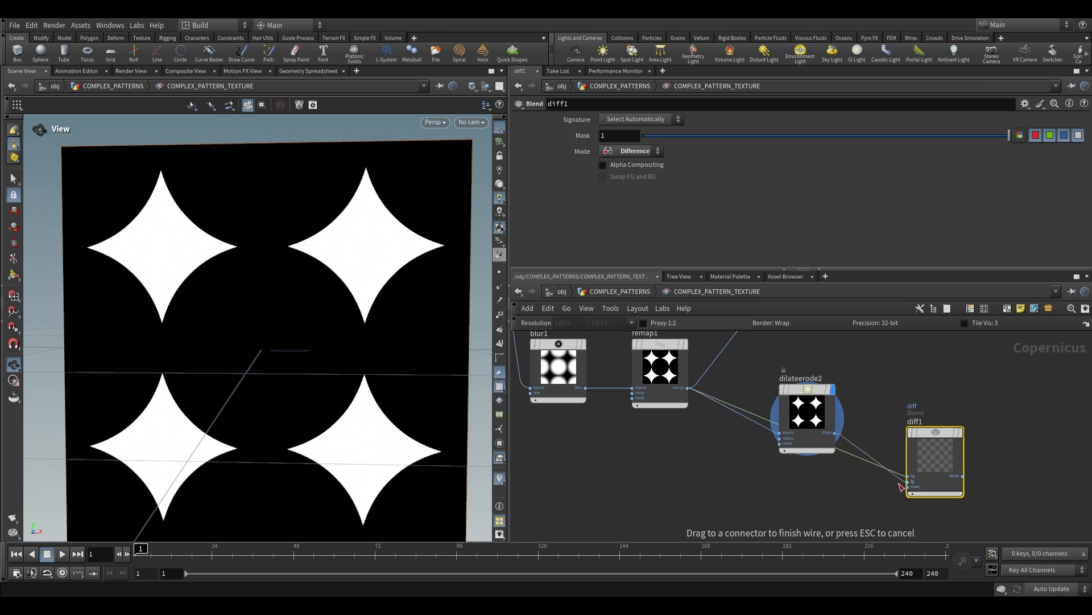
pyautogui.click(961, 434)
pyautogui.moveTo(937, 450); pyautogui.dragTo(935, 413)
pyautogui.moveTo(814, 411); pyautogui.dragTo(810, 474)
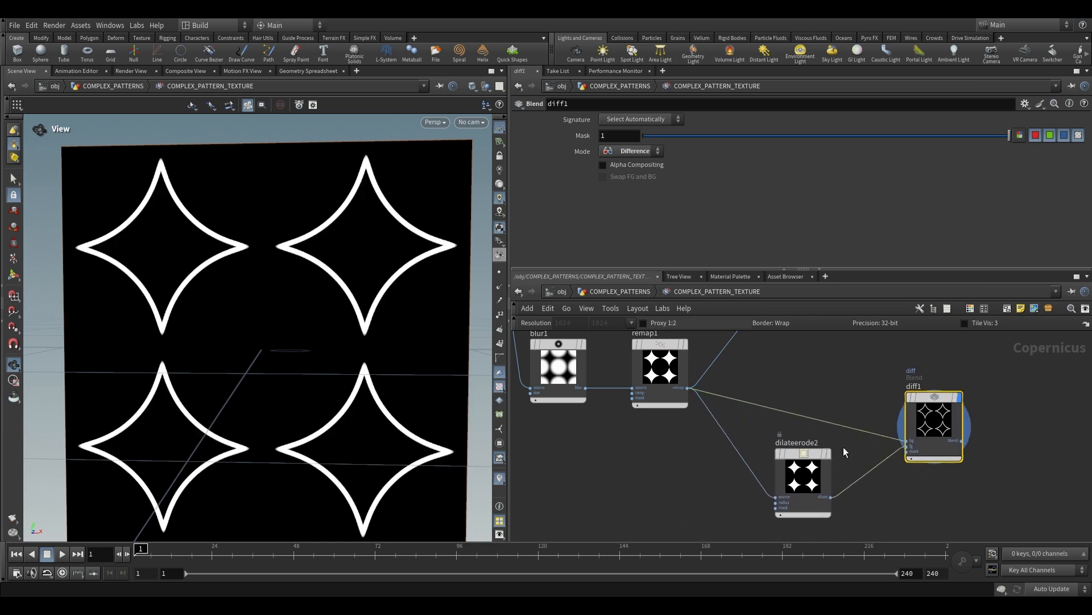
pyautogui.moveTo(933, 411); pyautogui.dragTo(907, 400)
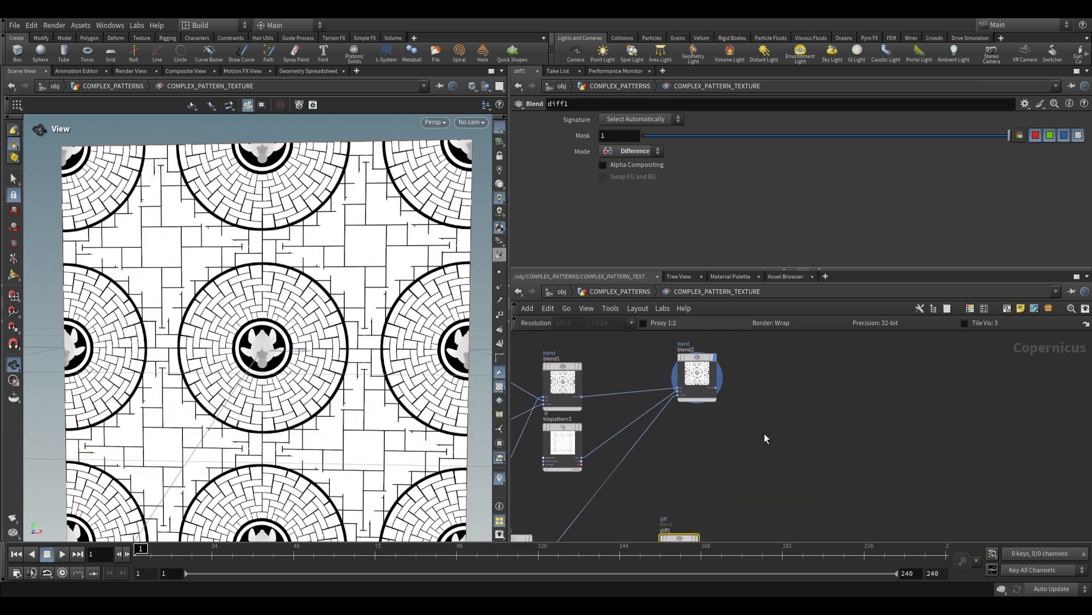
# Add a Subtract node beside blend2 and feed it blend2's output
pyautogui.press('Tab')
pyautogui.write('subtra')
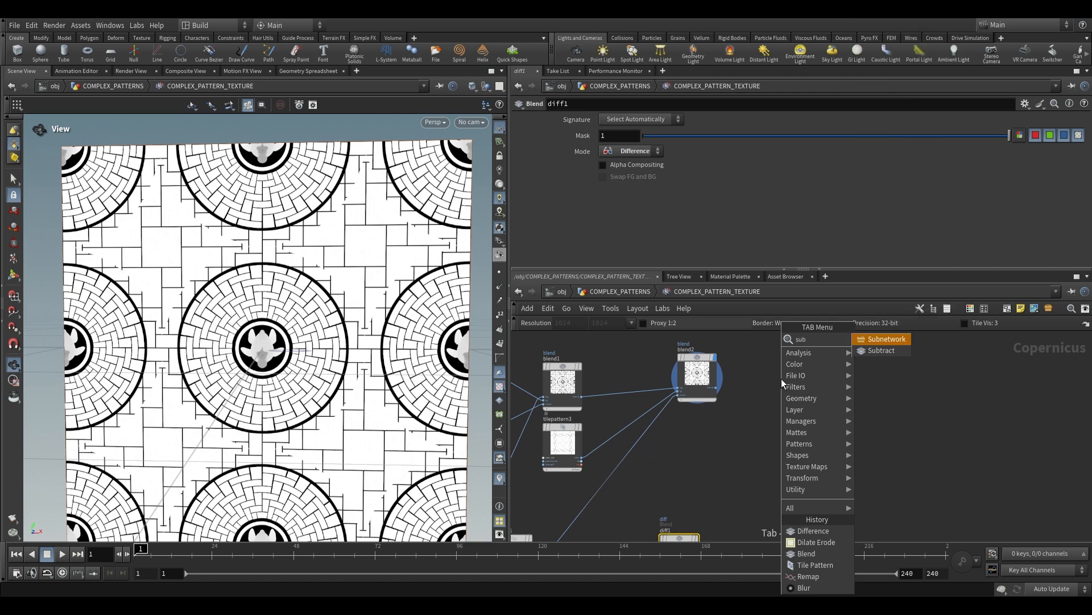
pyautogui.press('Return')
pyautogui.click(781, 378)
pyautogui.scroll(3, 717, 378)
pyautogui.moveTo(718, 390); pyautogui.dragTo(812, 439)
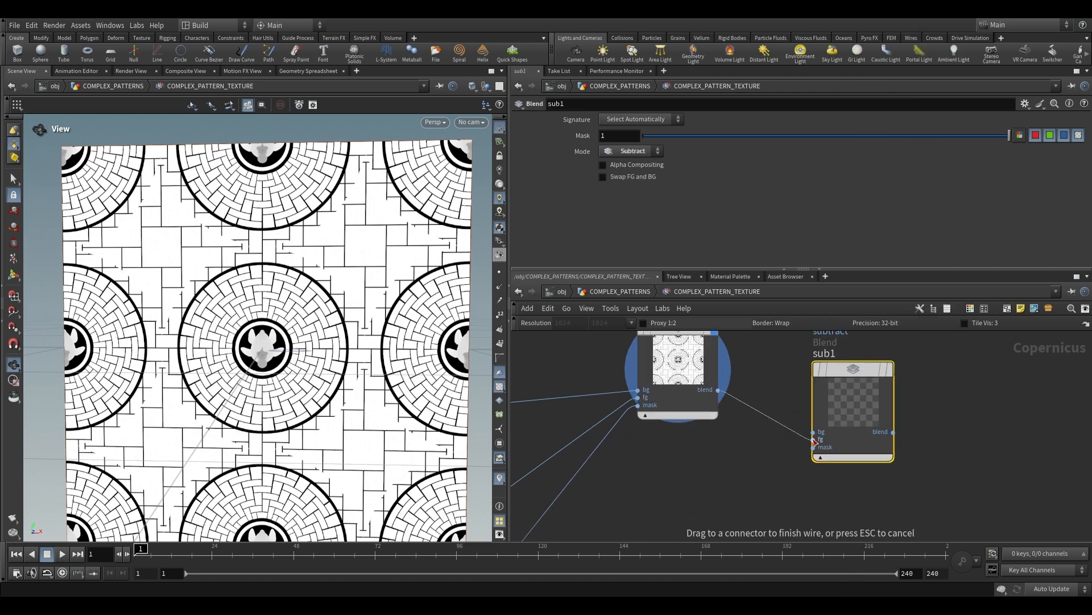
# Connect diff1's star outlines as sub1's foreground, display sub1 and align it with blend2
pyautogui.scroll(-3, 797, 467)
pyautogui.moveTo(789, 479); pyautogui.dragTo(737, 494, button='middle')
pyautogui.scroll(4, 764, 430)
pyautogui.click(764, 422)
pyautogui.click(841, 351)
pyautogui.moveTo(889, 368); pyautogui.dragTo(883, 415, button='middle')
pyautogui.moveTo(808, 402); pyautogui.dragTo(819, 376)
pyautogui.scroll(5, 312, 254)
pyautogui.moveTo(350, 299); pyautogui.dragTo(527, 328, button='middle')
pyautogui.scroll(-5, 367, 320)
# Set dilateerode2's radius to -7.36 for thinner star outlines and save the scene file
pyautogui.moveTo(753, 506); pyautogui.dragTo(807, 346, button='middle')
pyautogui.scroll(-3, 807, 346)
pyautogui.scroll(2, 715, 449)
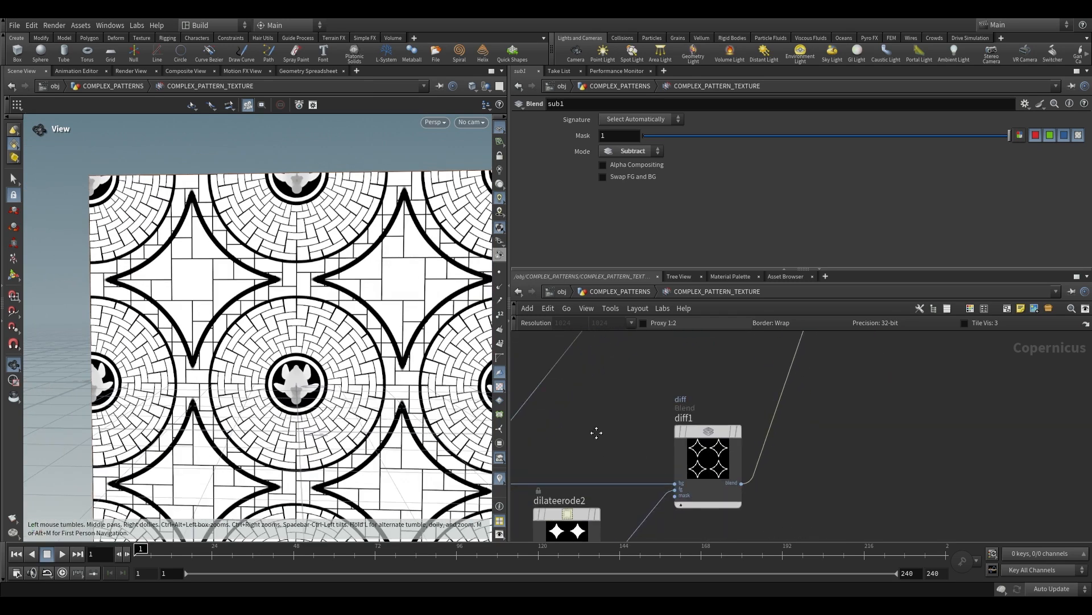
pyautogui.moveTo(586, 444); pyautogui.dragTo(673, 369, button='middle')
pyautogui.click(652, 424)
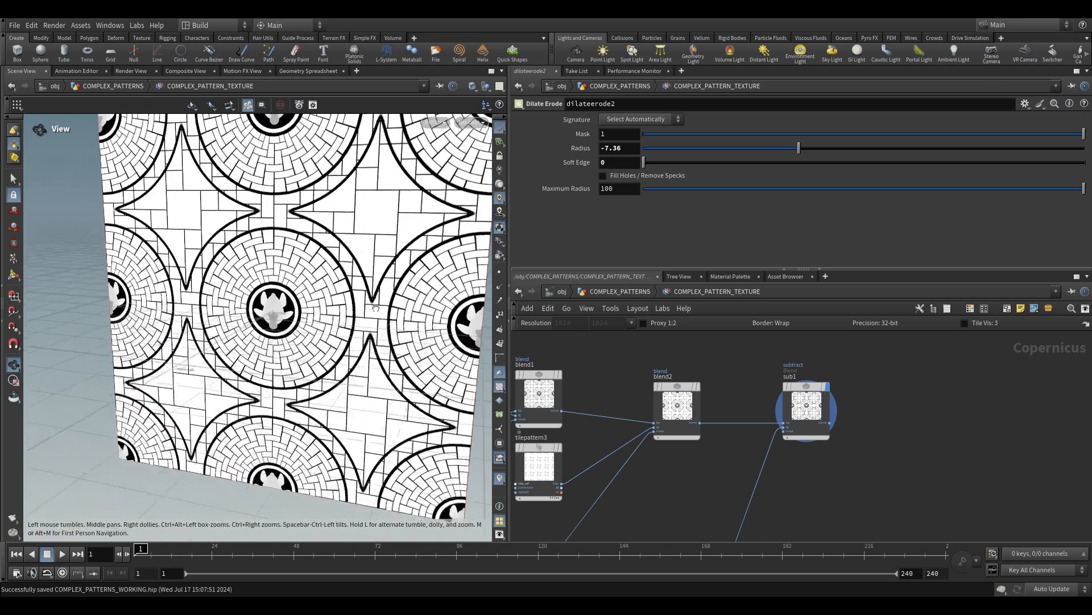
# Examine the combined pattern in the viewport and review the node network around subnet1 and its source nodes
pyautogui.moveTo(396, 305); pyautogui.dragTo(334, 313)
pyautogui.moveTo(334, 313)
pyautogui.mouseDown(button='right')
pyautogui.moveTo(302, 319)
pyautogui.moveTo(348, 313)
pyautogui.mouseUp(button='right')
pyautogui.moveTo(351, 312); pyautogui.dragTo(365, 309, button='middle')
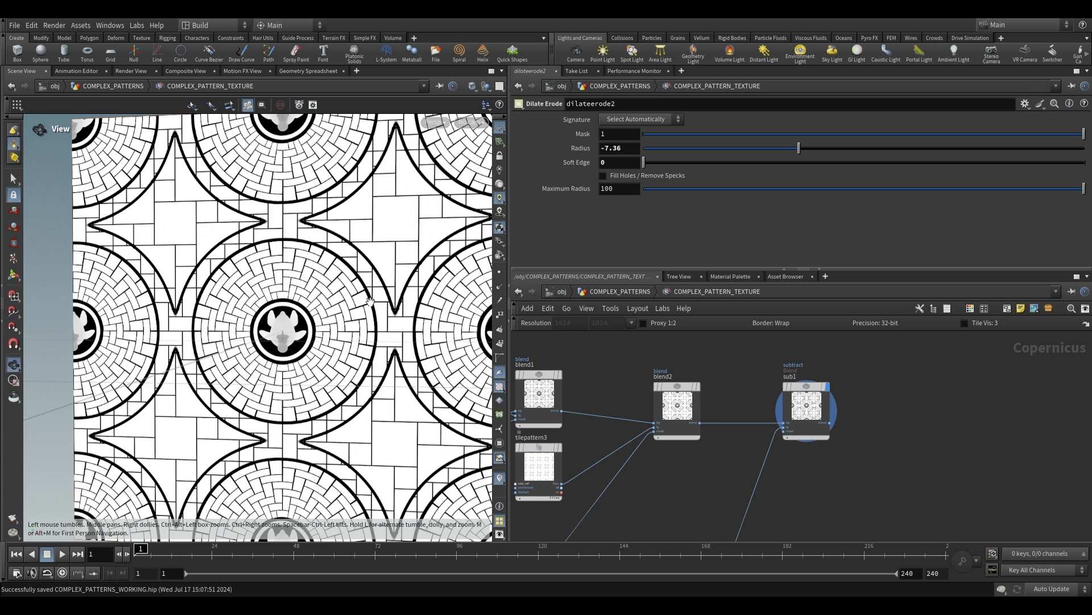
pyautogui.moveTo(390, 323); pyautogui.dragTo(377, 323, button='right')
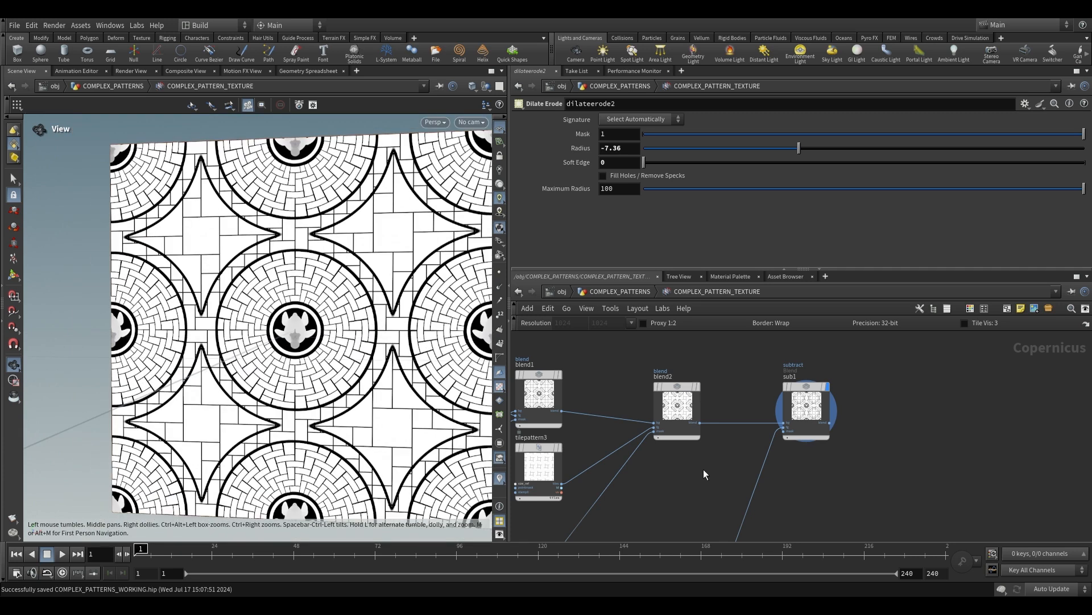
pyautogui.scroll(-1, 685, 483)
pyautogui.moveTo(657, 489); pyautogui.dragTo(909, 444, button='middle')
pyautogui.scroll(-1, 777, 491)
pyautogui.moveTo(693, 453); pyautogui.dragTo(778, 455, button='middle')
pyautogui.scroll(2, 678, 434)
pyautogui.moveTo(634, 398); pyautogui.dragTo(744, 363, button='middle')
pyautogui.scroll(-1, 668, 400)
pyautogui.moveTo(668, 400); pyautogui.dragTo(745, 381, button='middle')
pyautogui.scroll(-1, 640, 403)
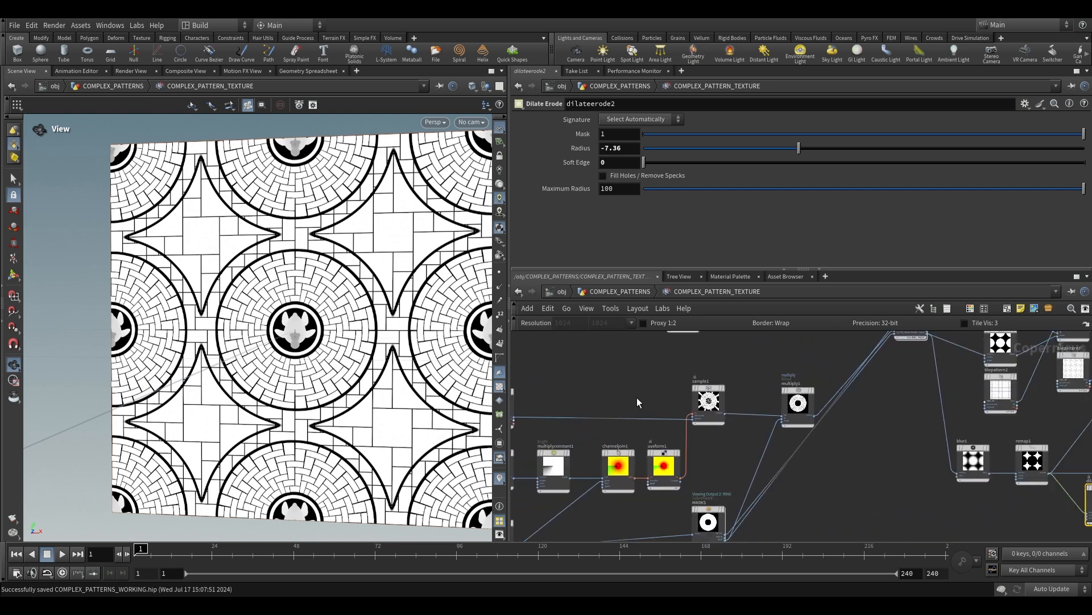
pyautogui.moveTo(586, 427); pyautogui.dragTo(700, 422, button='middle')
pyautogui.scroll(2, 701, 422)
pyautogui.scroll(-1, 664, 429)
pyautogui.moveTo(896, 391); pyautogui.dragTo(736, 415, button='middle')
pyautogui.moveTo(887, 356); pyautogui.dragTo(678, 455, button='middle')
pyautogui.scroll(1, 770, 381)
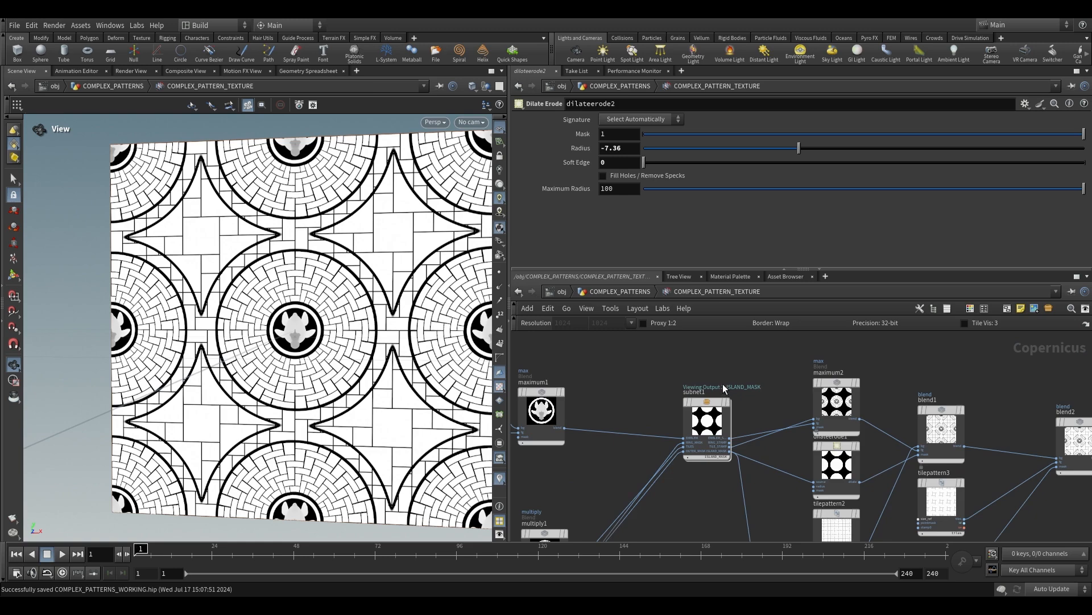
# Add a Preview Material node after sub1, display it and connect sub1's output to its height input
pyautogui.moveTo(725, 390); pyautogui.dragTo(386, 389, button='middle')
pyautogui.scroll(3, 300, 313)
pyautogui.scroll(-1, 300, 313)
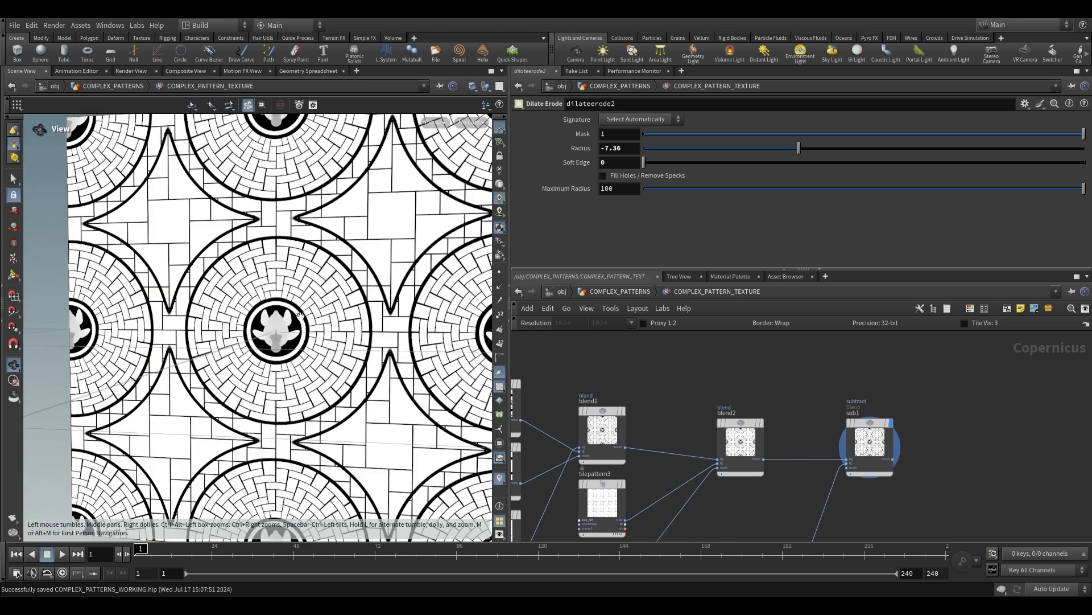
pyautogui.scroll(-2, 299, 314)
pyautogui.moveTo(1022, 442); pyautogui.dragTo(902, 448, button='middle')
pyautogui.press('Tab')
pyautogui.write('preview')
pyautogui.press('Return')
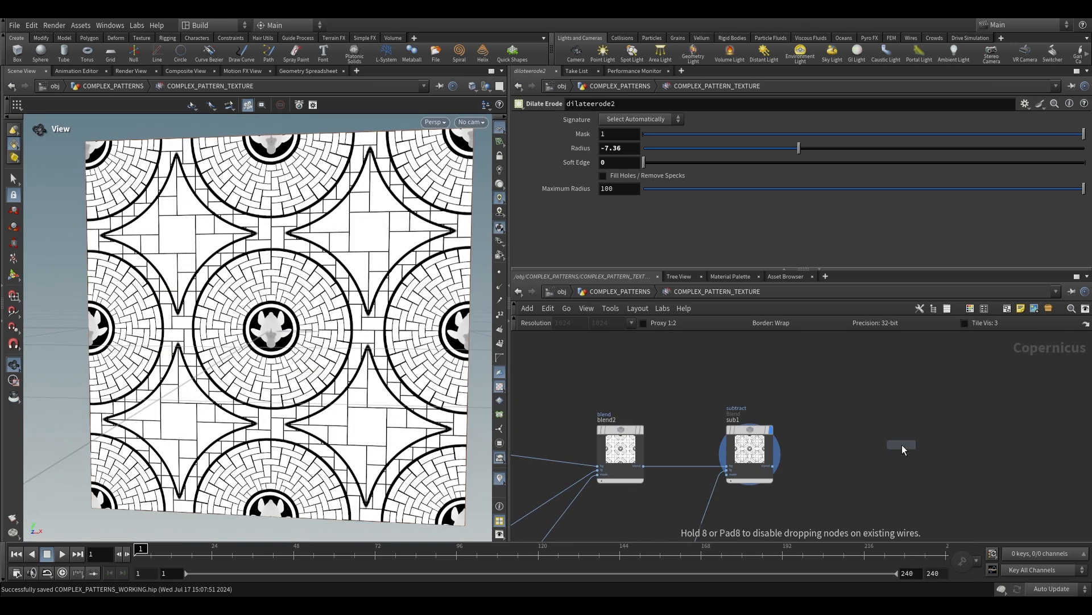
pyautogui.click(903, 433)
pyautogui.moveTo(821, 454); pyautogui.dragTo(746, 429, button='middle')
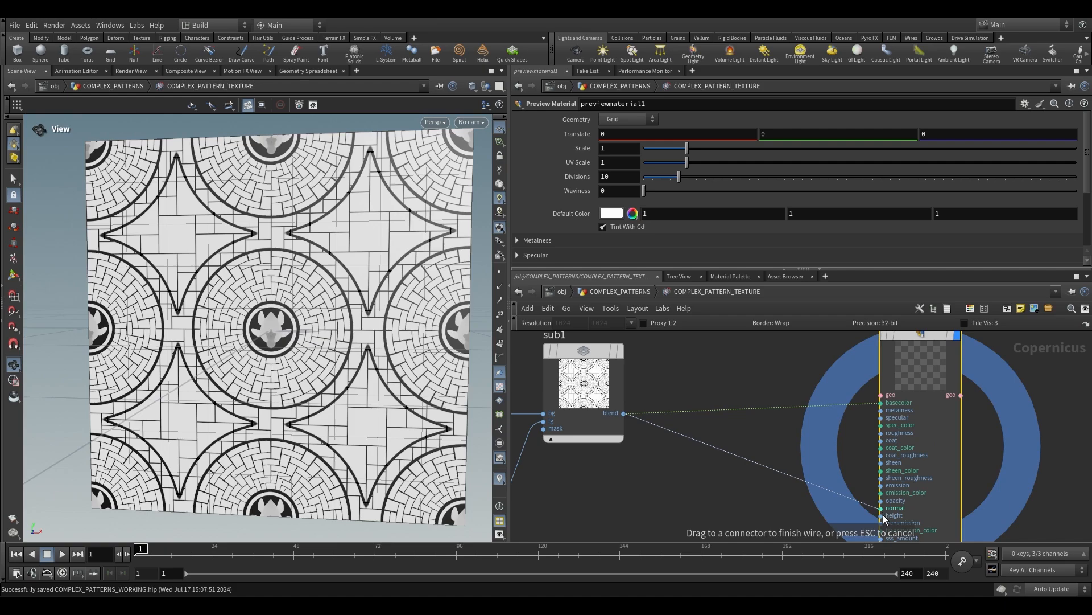
pyautogui.moveTo(883, 517); pyautogui.dragTo(882, 516)
# Set previewmaterial1's divisions to 500 and its displacement height scale to 0.05
pyautogui.doubleClick(617, 177)
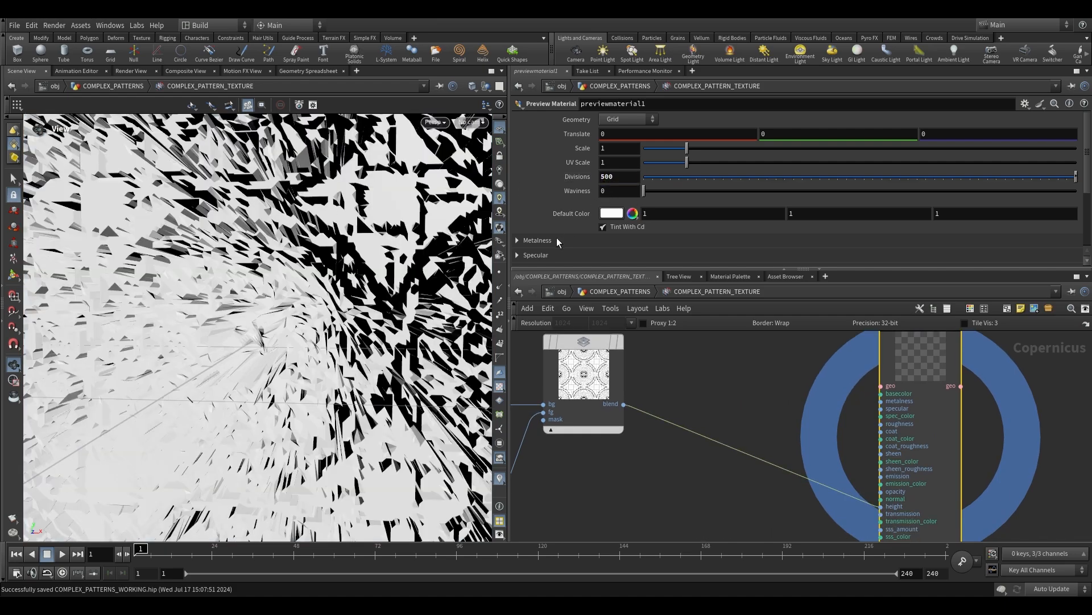
pyautogui.scroll(-3, 541, 234)
pyautogui.click(518, 216)
pyautogui.click(619, 249)
pyautogui.write('0.1')
pyautogui.press('Return')
pyautogui.moveTo(219, 305); pyautogui.dragTo(280, 303)
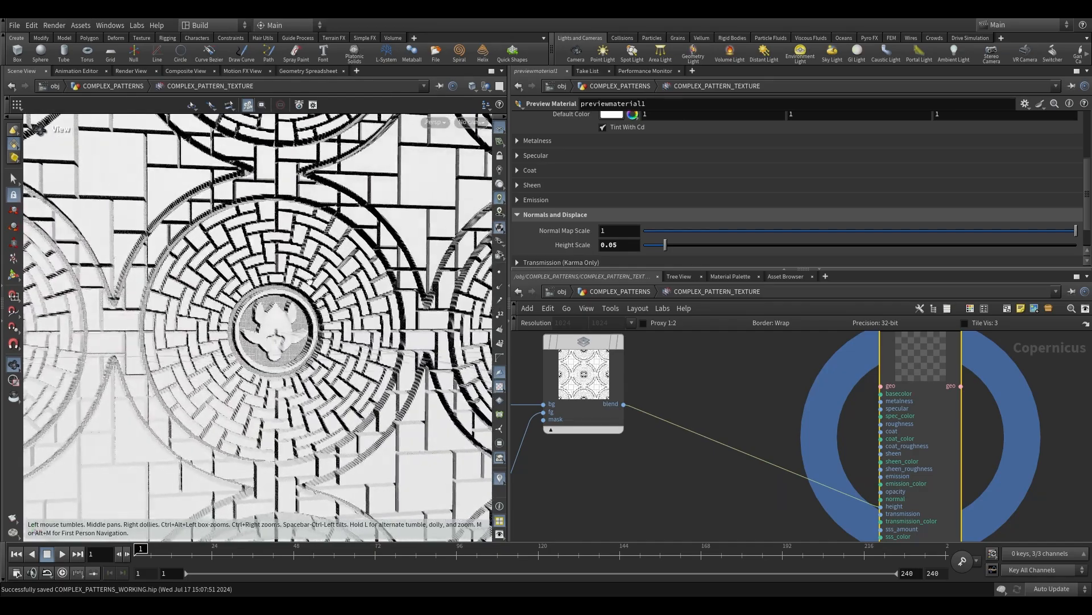
# Display equalize1's emblem output and undo the trial Remap node with its reversed ramp
pyautogui.scroll(5, 295, 242)
pyautogui.scroll(-5, 280, 303)
pyautogui.scroll(-5, 697, 422)
pyautogui.moveTo(696, 421); pyautogui.dragTo(939, 445, button='middle')
pyautogui.moveTo(564, 374); pyautogui.dragTo(788, 379, button='middle')
pyautogui.moveTo(691, 410)
pyautogui.mouseDown(button='middle')
pyautogui.moveTo(723, 426)
pyautogui.moveTo(795, 433)
pyautogui.mouseUp(button='middle')
pyautogui.scroll(4, 796, 433)
pyautogui.scroll(2, 703, 417)
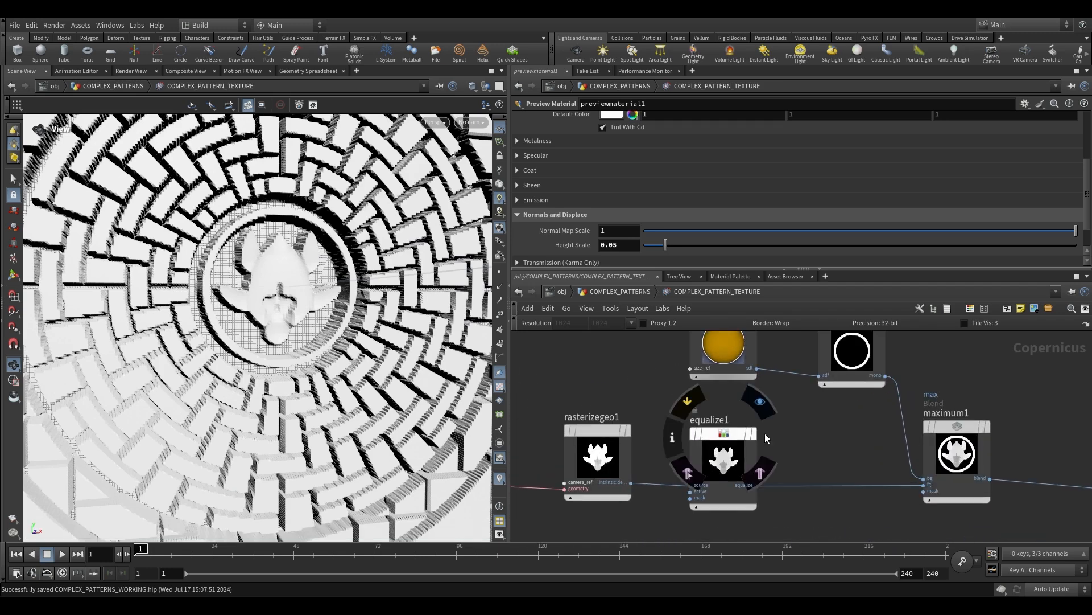
pyautogui.click(759, 405)
pyautogui.hotkey('ctrl', 'z')
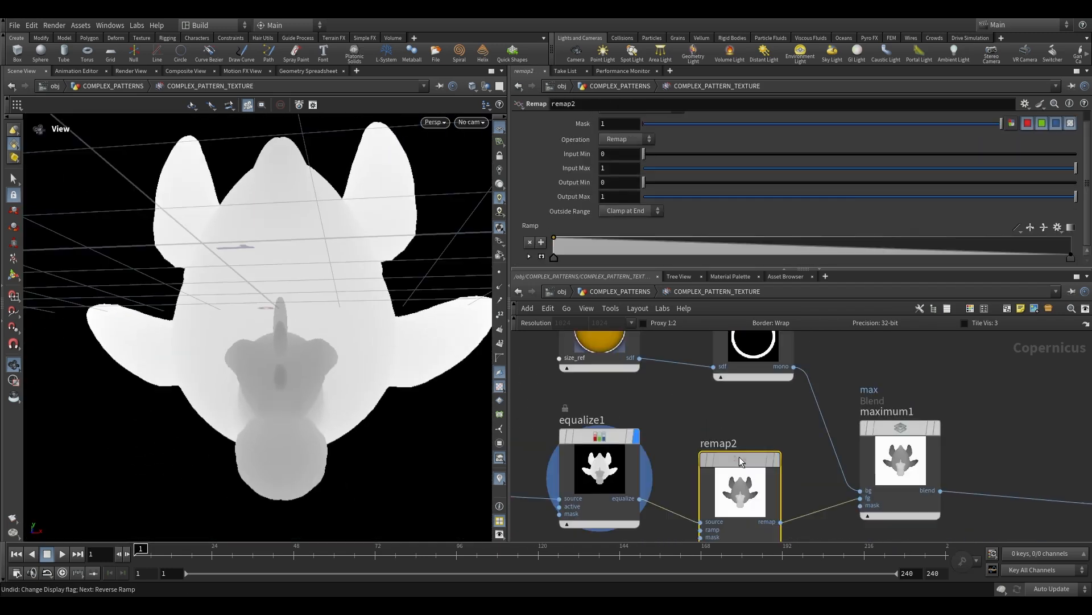
# Insert a Remap node between equalize1 and maximum1, reverse its ramp while keeping black at the very start, and display it
pyautogui.press('Tab')
pyautogui.write('rem')
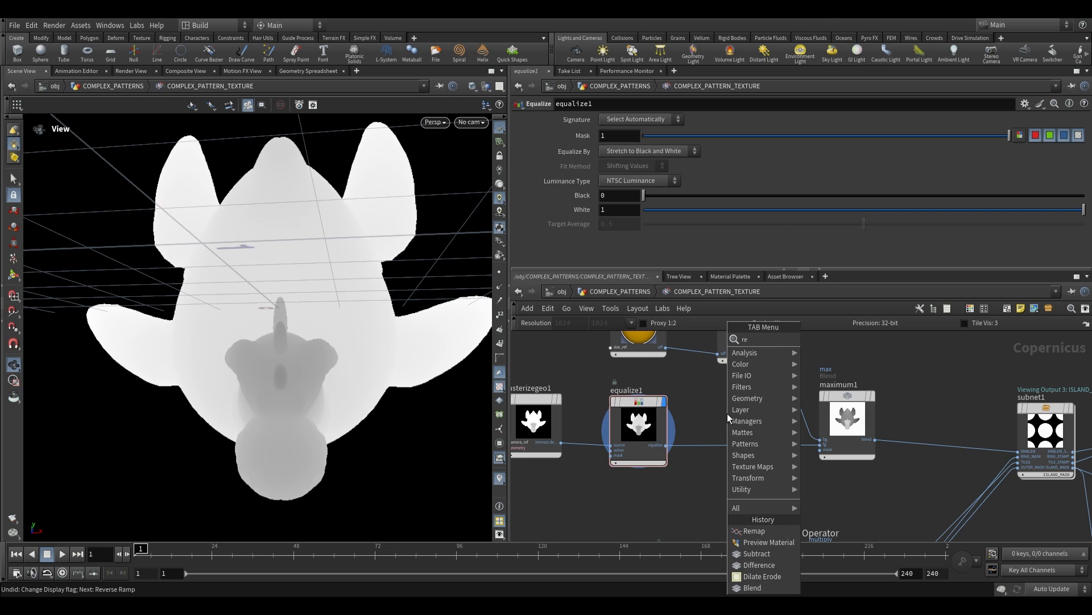
pyautogui.press('Return')
pyautogui.click(743, 439)
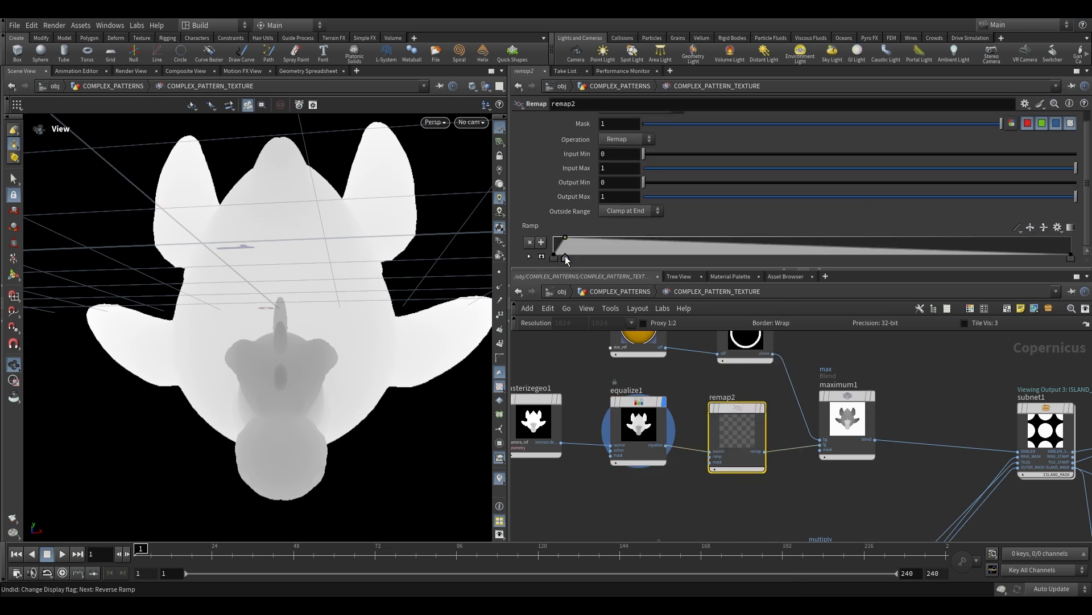
pyautogui.click(762, 407)
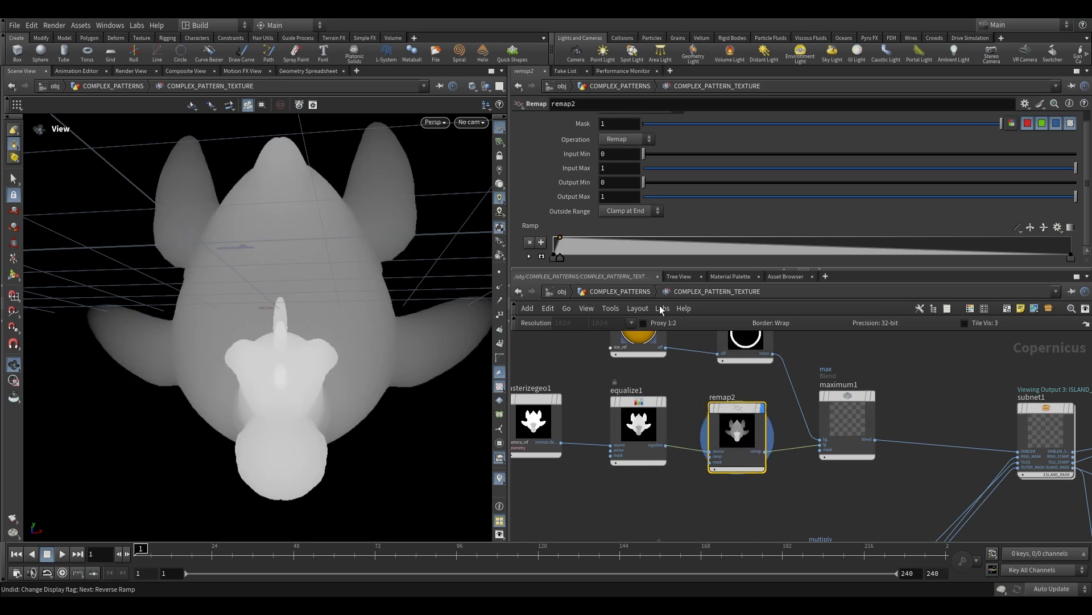
pyautogui.moveTo(554, 253); pyautogui.dragTo(531, 270)
# Display previewmaterial1 and examine the remapped emblem's displacement up close
pyautogui.scroll(-1, 196, 299)
pyautogui.scroll(-2, 914, 415)
pyautogui.moveTo(1053, 398); pyautogui.dragTo(883, 373, button='middle')
pyautogui.moveTo(968, 382); pyautogui.dragTo(696, 350, button='middle')
pyautogui.scroll(2, 967, 377)
pyautogui.moveTo(967, 376); pyautogui.dragTo(882, 392, button='middle')
pyautogui.click(851, 394)
pyautogui.moveTo(250, 318); pyautogui.dragTo(296, 317)
pyautogui.scroll(5, 285, 313)
pyautogui.scroll(-3, 643, 383)
# Set remap2's output maximum to 3 and previewmaterial1's height scale to 0.02
pyautogui.moveTo(643, 383); pyautogui.dragTo(967, 398, button='middle')
pyautogui.scroll(1, 596, 381)
pyautogui.moveTo(596, 381); pyautogui.dragTo(824, 365, button='middle')
pyautogui.scroll(-1, 774, 370)
pyautogui.moveTo(1024, 357); pyautogui.dragTo(702, 388, button='middle')
pyautogui.moveTo(285, 293)
pyautogui.mouseDown()
pyautogui.moveTo(235, 297)
pyautogui.moveTo(302, 294)
pyautogui.mouseUp()
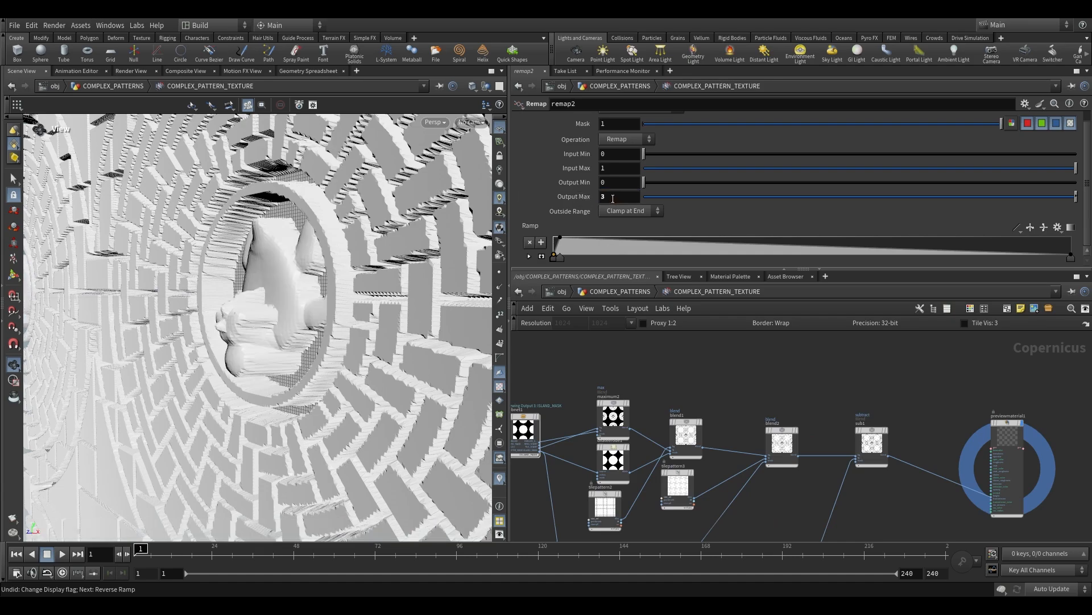
pyautogui.moveTo(343, 289); pyautogui.dragTo(372, 316)
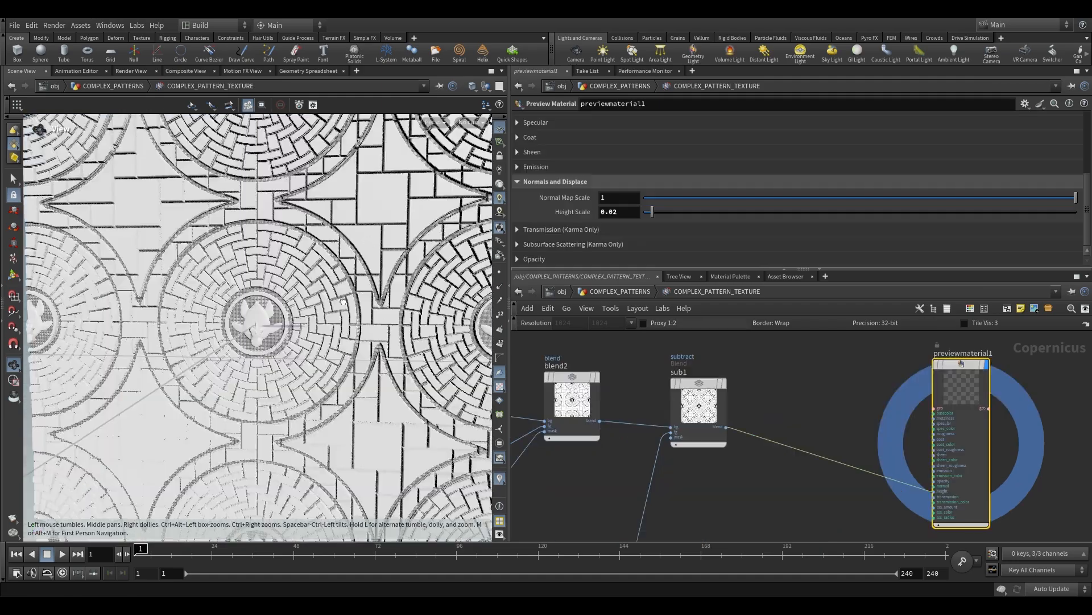
pyautogui.moveTo(343, 301)
pyautogui.mouseDown()
pyautogui.moveTo(353, 302)
pyautogui.moveTo(336, 295)
pyautogui.mouseUp()
# Display sub1 and add a Segment by Connectivity node beside its output
pyautogui.click(724, 383)
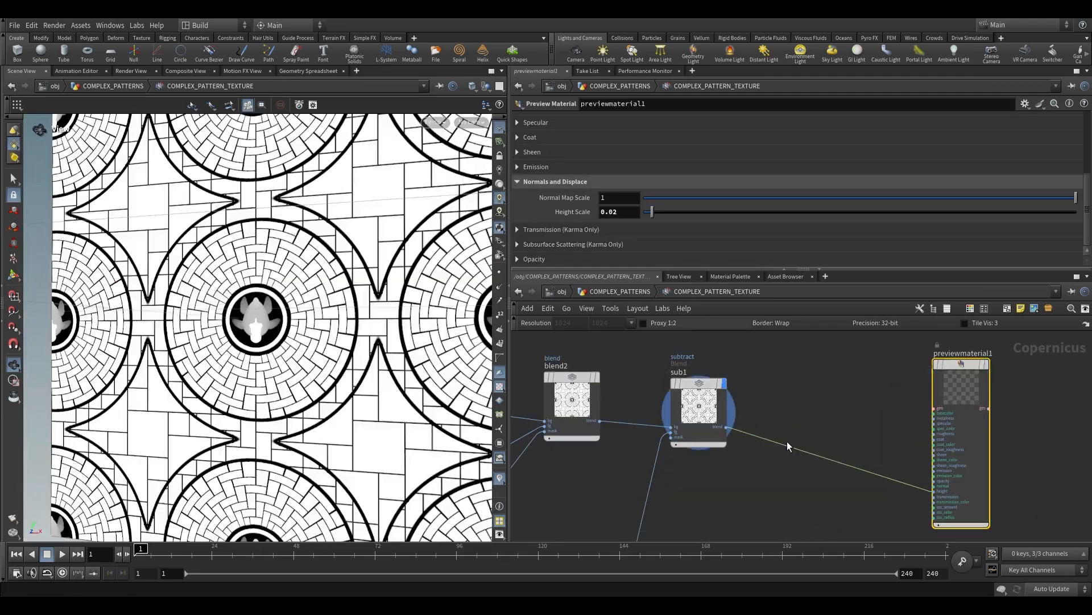
pyautogui.moveTo(759, 422); pyautogui.dragTo(743, 404, button='middle')
pyautogui.moveTo(322, 335); pyautogui.dragTo(334, 334)
pyautogui.moveTo(827, 398); pyautogui.dragTo(801, 397, button='middle')
pyautogui.press('Tab')
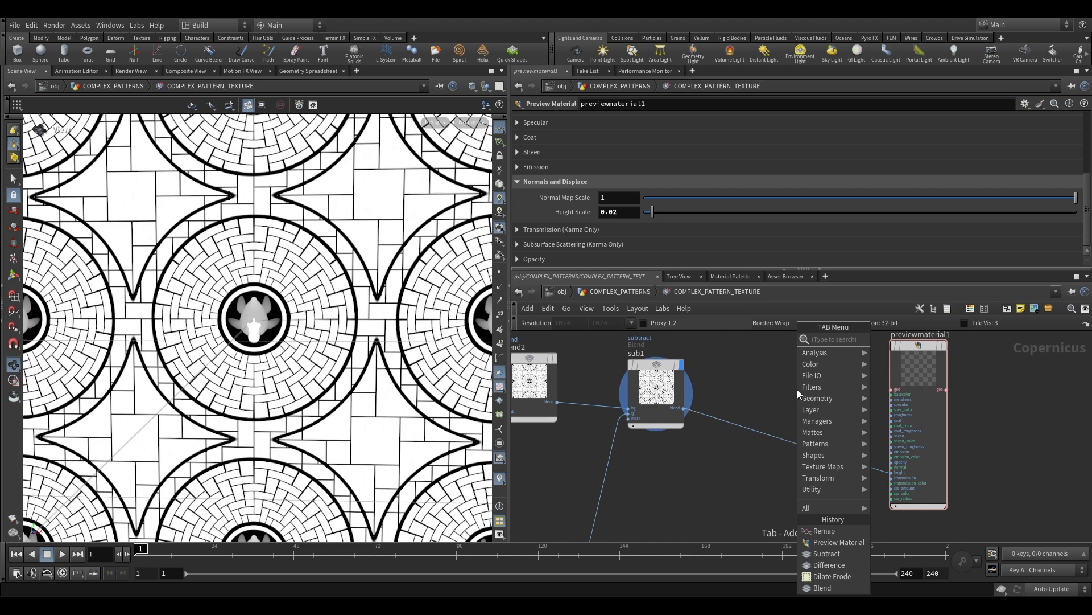
pyautogui.write('const')
pyautogui.press('Return')
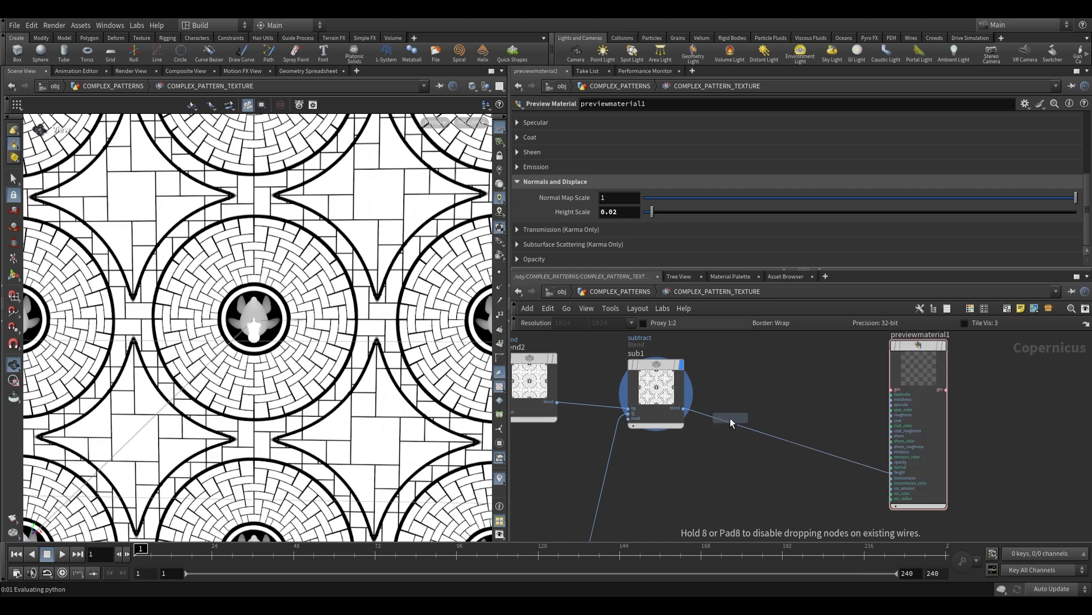
pyautogui.click(733, 418)
# Arrange segmentbyconnectivity1 as a separate branch off sub1's output and display its coloured tile segments
pyautogui.moveTo(767, 504); pyautogui.dragTo(714, 405, button='middle')
pyautogui.click(716, 390)
pyautogui.moveTo(819, 345); pyautogui.dragTo(732, 417, button='middle')
pyautogui.moveTo(775, 374); pyautogui.dragTo(868, 314)
pyautogui.moveTo(745, 418); pyautogui.dragTo(797, 458, button='middle')
pyautogui.moveTo(171, 251); pyautogui.dragTo(195, 263)
pyautogui.scroll(3, 194, 263)
pyautogui.scroll(-5, 296, 217)
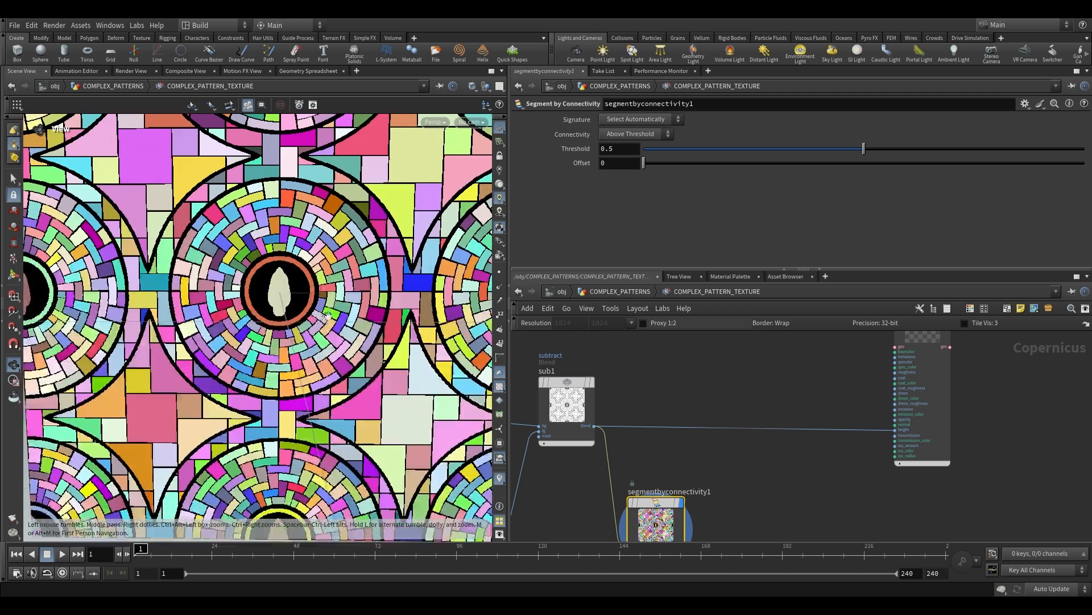
# Add a UV Map by ID node fed by segmentbyconnectivity1's id output and display it
pyautogui.moveTo(765, 517); pyautogui.dragTo(784, 443, button='middle')
pyautogui.press('Tab')
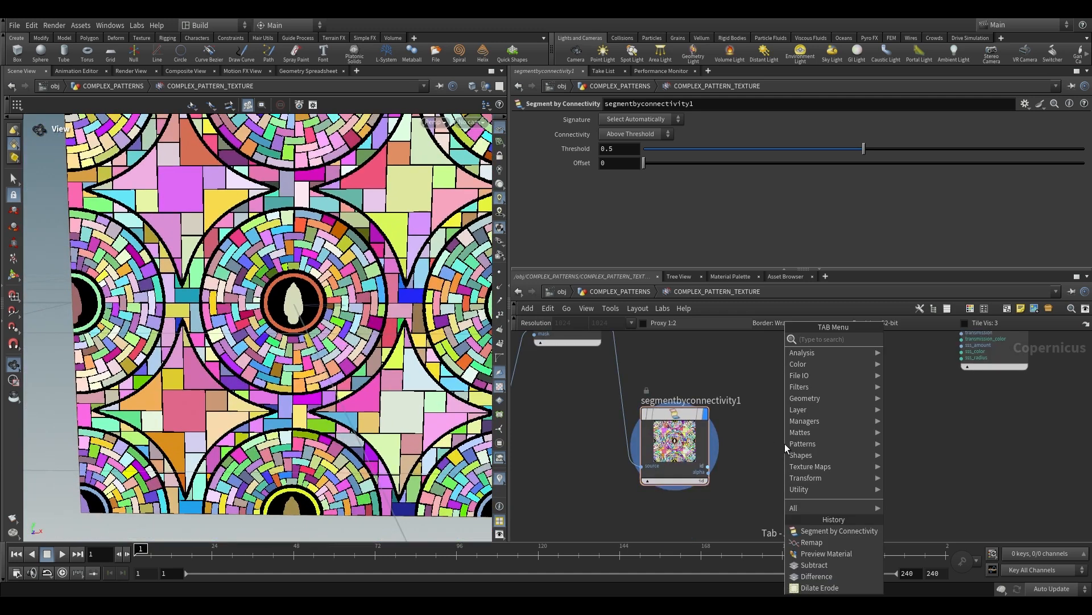
pyautogui.write('uv')
pyautogui.click(917, 418)
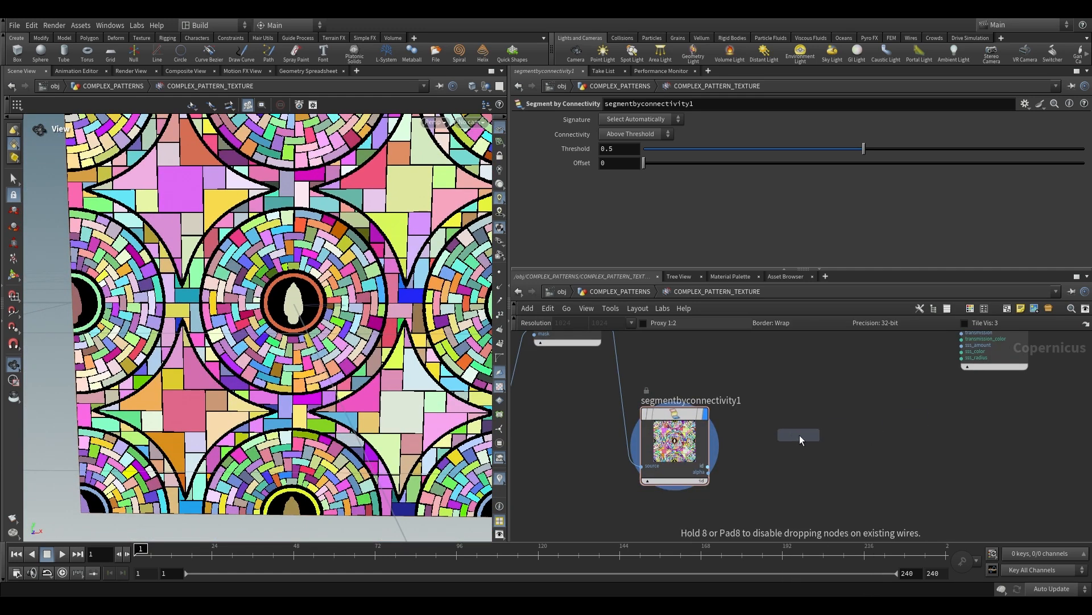
pyautogui.click(796, 434)
pyautogui.scroll(2, 739, 433)
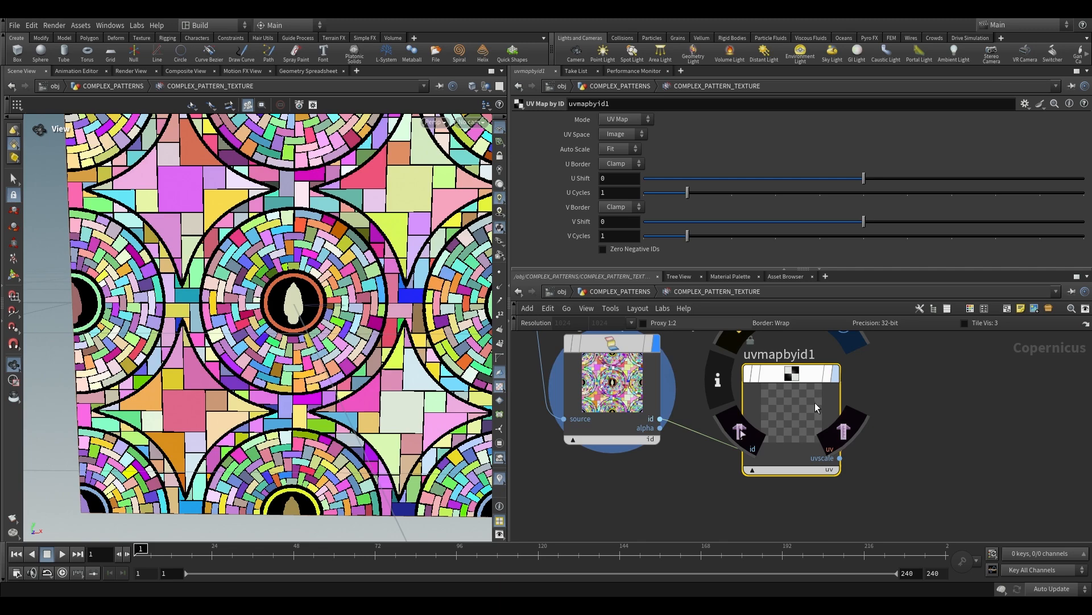
pyautogui.click(834, 375)
pyautogui.moveTo(302, 263); pyautogui.dragTo(335, 310, button='middle')
pyautogui.moveTo(335, 311)
pyautogui.mouseDown()
pyautogui.moveTo(319, 310)
pyautogui.moveTo(284, 349)
pyautogui.moveTo(316, 338)
pyautogui.moveTo(305, 309)
pyautogui.moveTo(322, 303)
pyautogui.mouseUp()
# Add a UV Transform node, connecting uvmapbyid1's uv to its uv input and the segment id to its seed
pyautogui.press('Tab')
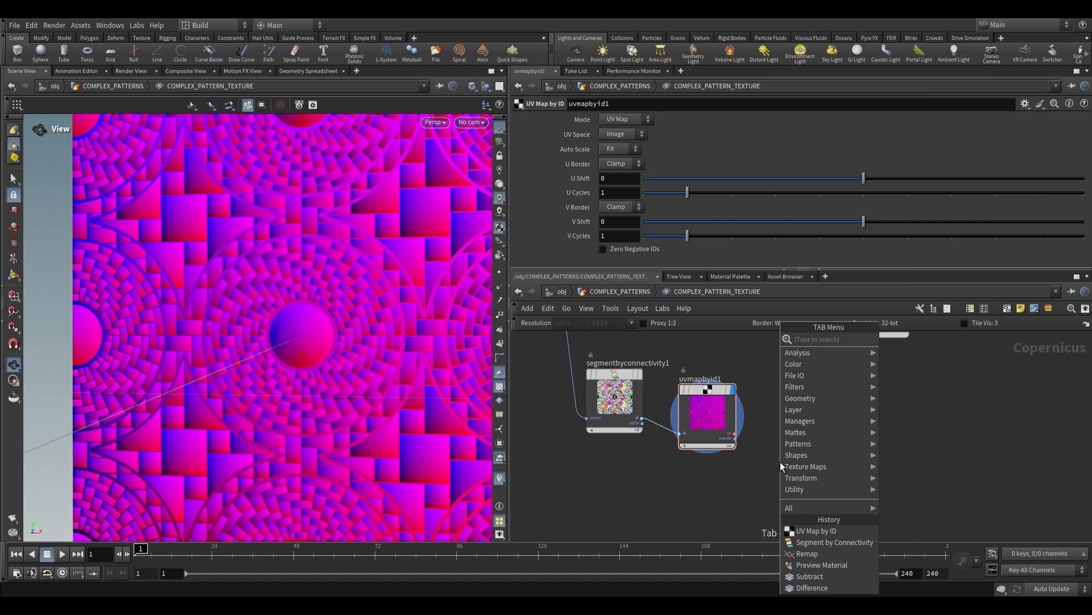
pyautogui.write('tran')
pyautogui.press('Down')
pyautogui.press('Down')
pyautogui.press('Down')
pyautogui.press('Return')
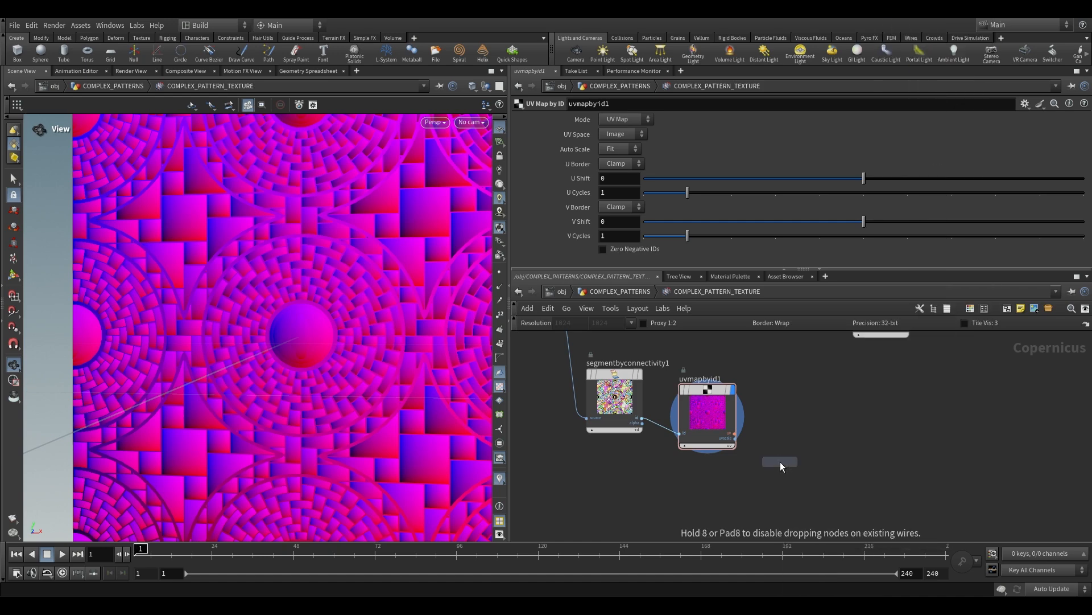
pyautogui.click(810, 418)
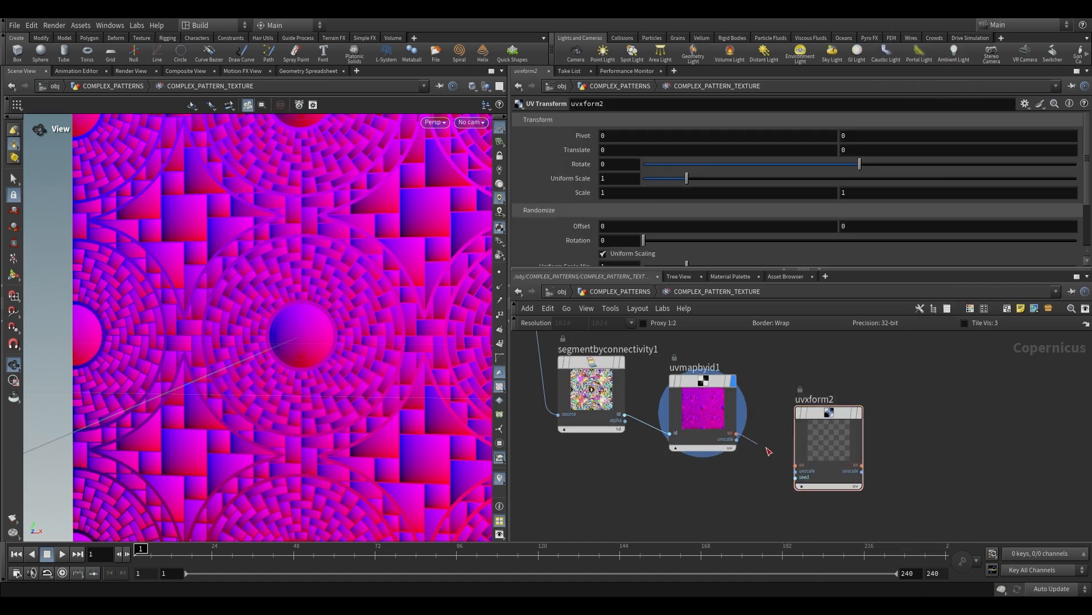
pyautogui.scroll(2, 630, 422)
pyautogui.click(627, 412)
pyautogui.moveTo(784, 491); pyautogui.dragTo(737, 467, button='middle')
pyautogui.click(826, 477)
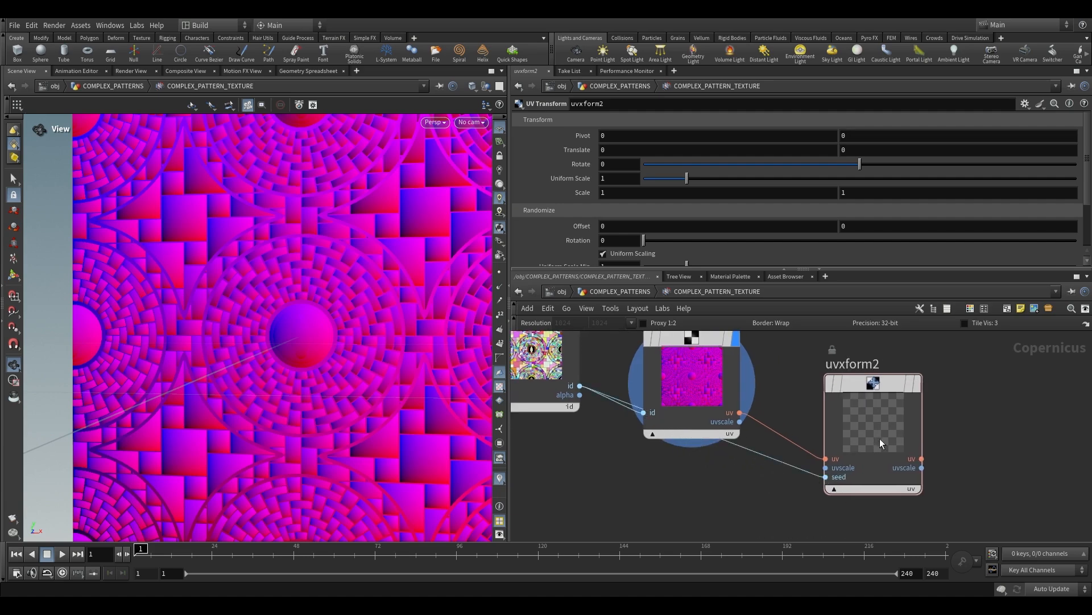
# Display uvxform2 and set its randomize rotation to 156.3
pyautogui.click(918, 383)
pyautogui.scroll(-3, 687, 183)
pyautogui.moveTo(700, 180); pyautogui.dragTo(845, 183)
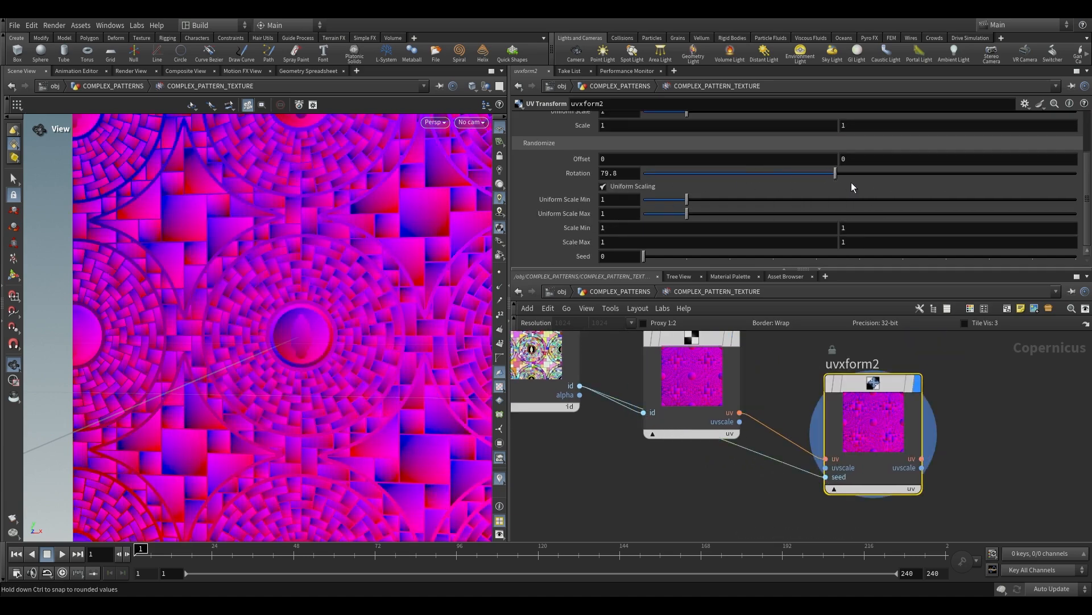
pyautogui.moveTo(1020, 185); pyautogui.dragTo(1020, 186)
pyautogui.scroll(-2, 942, 371)
# Add a Ramp node and place it below uvxform2
pyautogui.press('Tab')
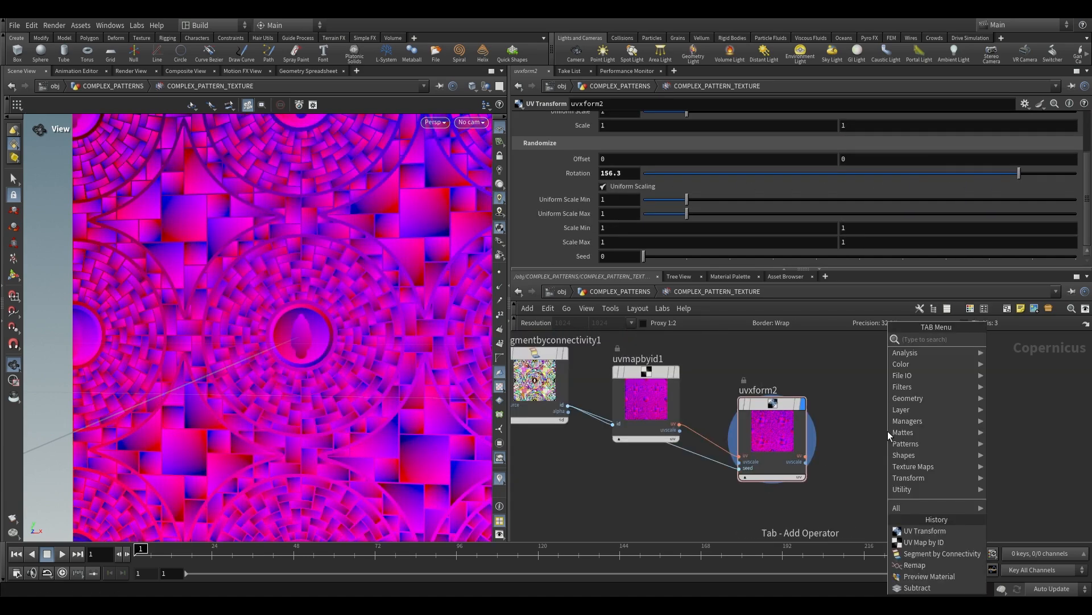
pyautogui.press('Escape')
pyautogui.click(922, 447)
pyautogui.middleClick(916, 458)
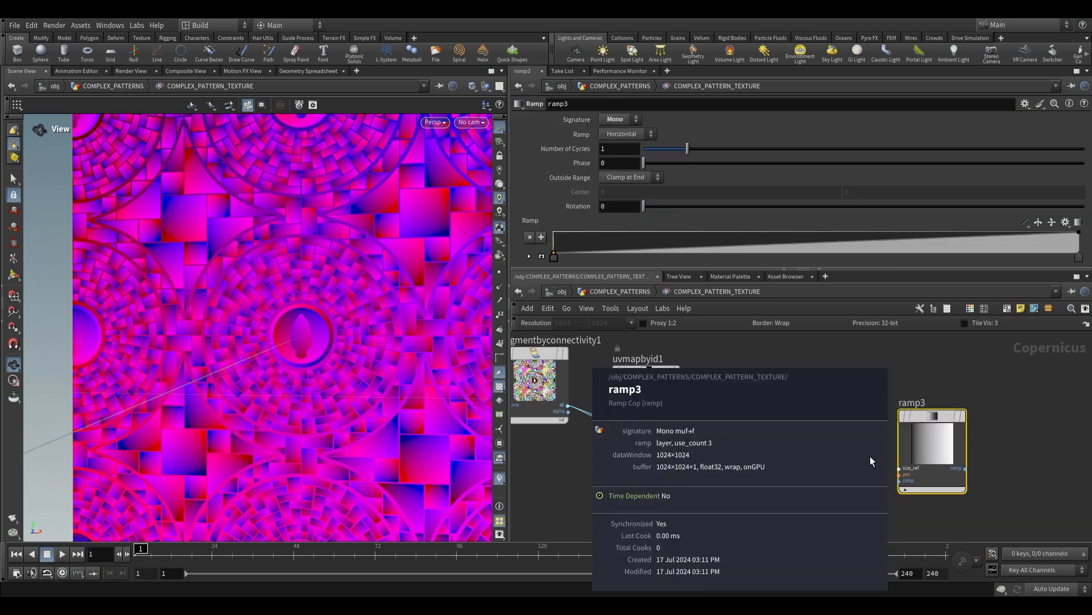
pyautogui.moveTo(921, 426); pyautogui.dragTo(773, 526)
# Add a UV Sample node, feeding it uvxform2's uv output and ramp3 as its texture
pyautogui.moveTo(915, 438); pyautogui.dragTo(839, 394, button='middle')
pyautogui.press('Tab')
pyautogui.write('uvs')
pyautogui.press('Return')
pyautogui.click(841, 395)
pyautogui.moveTo(731, 411); pyautogui.dragTo(839, 410)
pyautogui.click(840, 410)
pyautogui.moveTo(753, 518); pyautogui.dragTo(739, 448, button='middle')
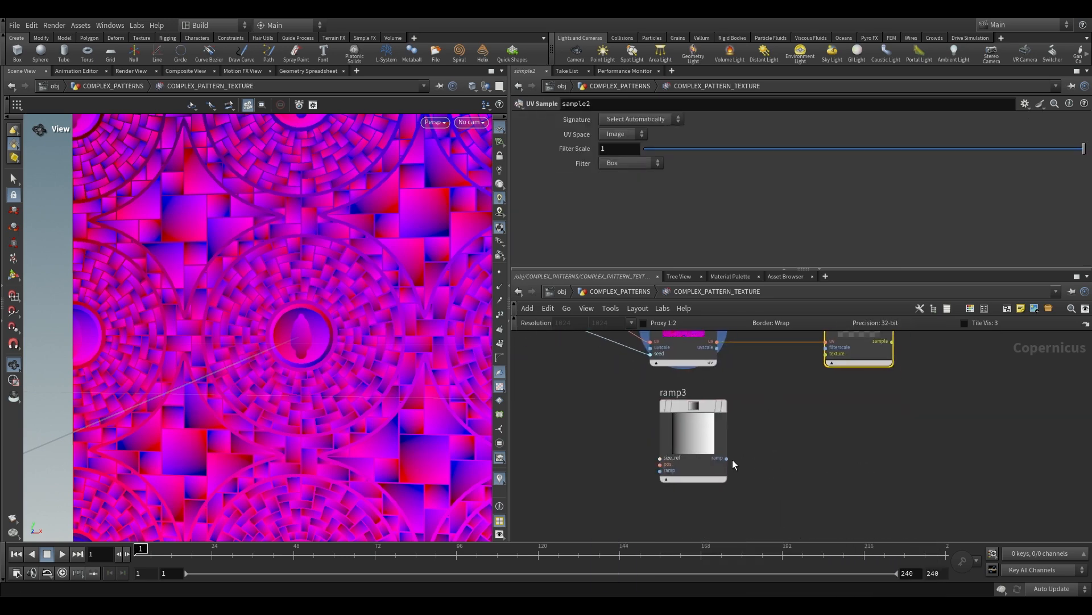
pyautogui.click(728, 459)
pyautogui.moveTo(833, 371); pyautogui.dragTo(793, 438, button='middle')
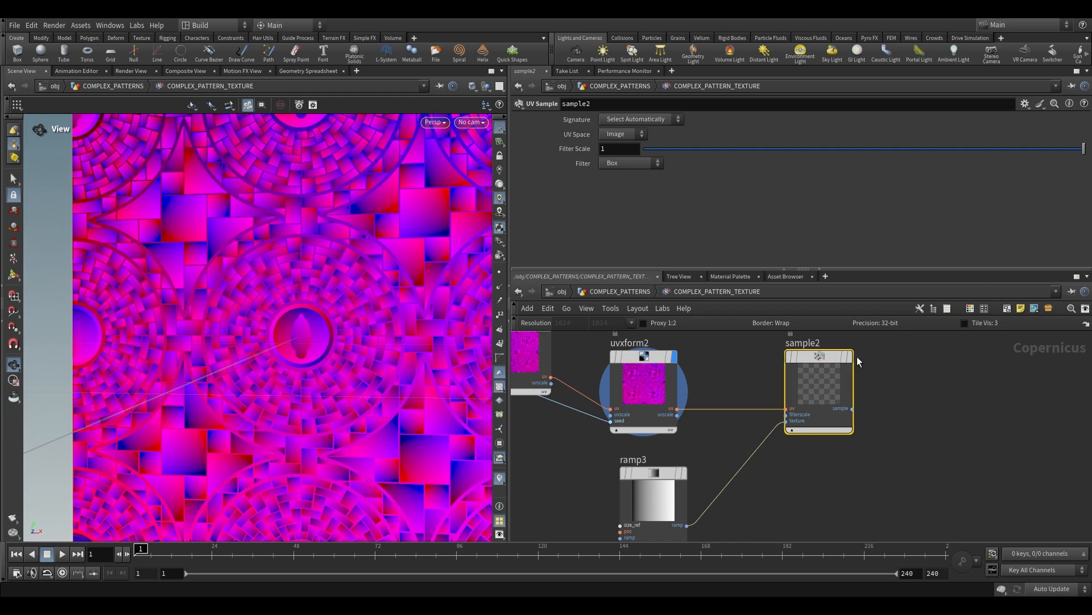
# Display sample2 and inspect the randomly rotated gradients across the tiles
pyautogui.click(849, 357)
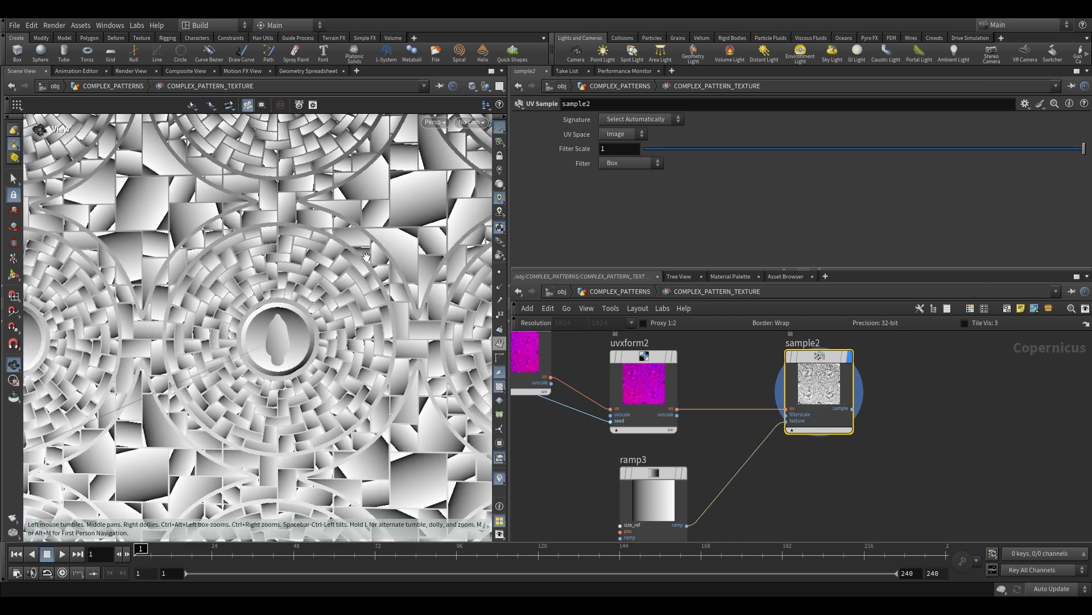
pyautogui.scroll(-2, 367, 256)
pyautogui.moveTo(732, 482); pyautogui.dragTo(758, 516, button='middle')
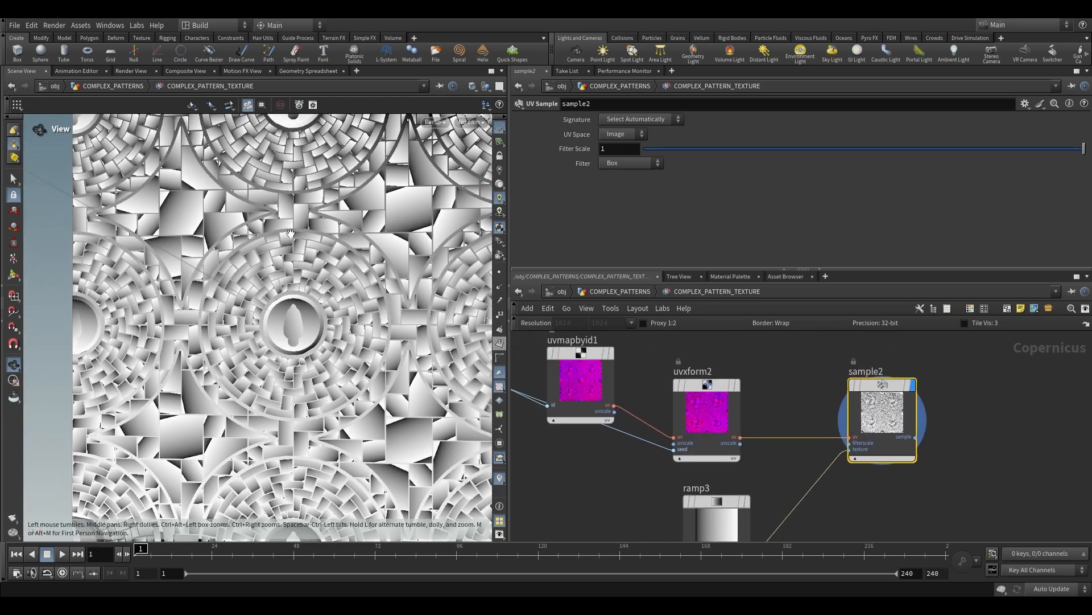
pyautogui.scroll(4, 353, 182)
pyautogui.moveTo(444, 217); pyautogui.dragTo(384, 205, button='middle')
pyautogui.scroll(-3, 341, 210)
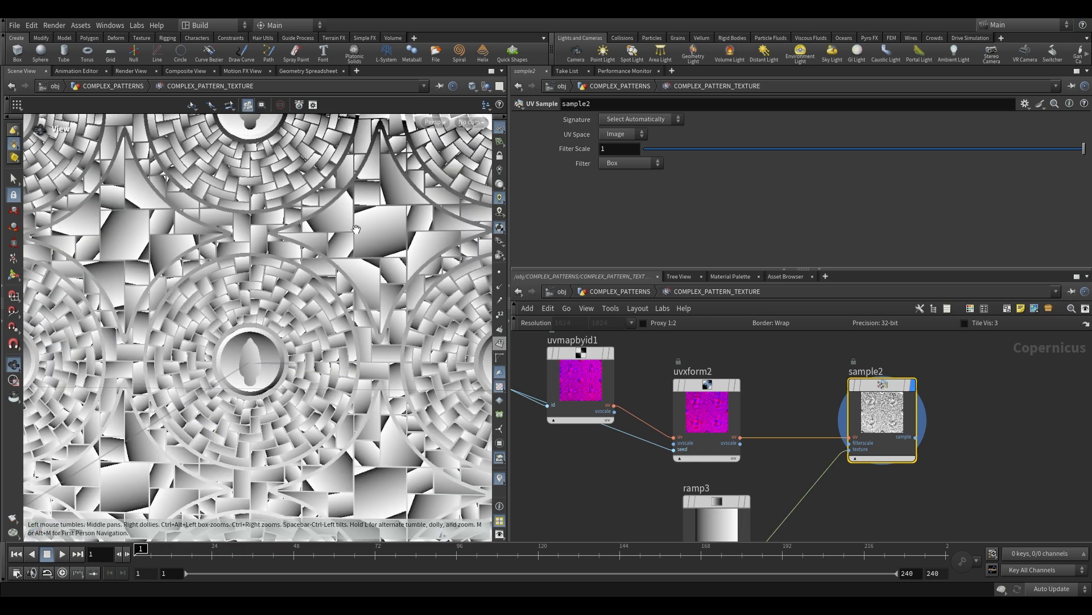
# Set uvxform2's uniform scale to 0.5 to soften the tile gradients
pyautogui.click(709, 408)
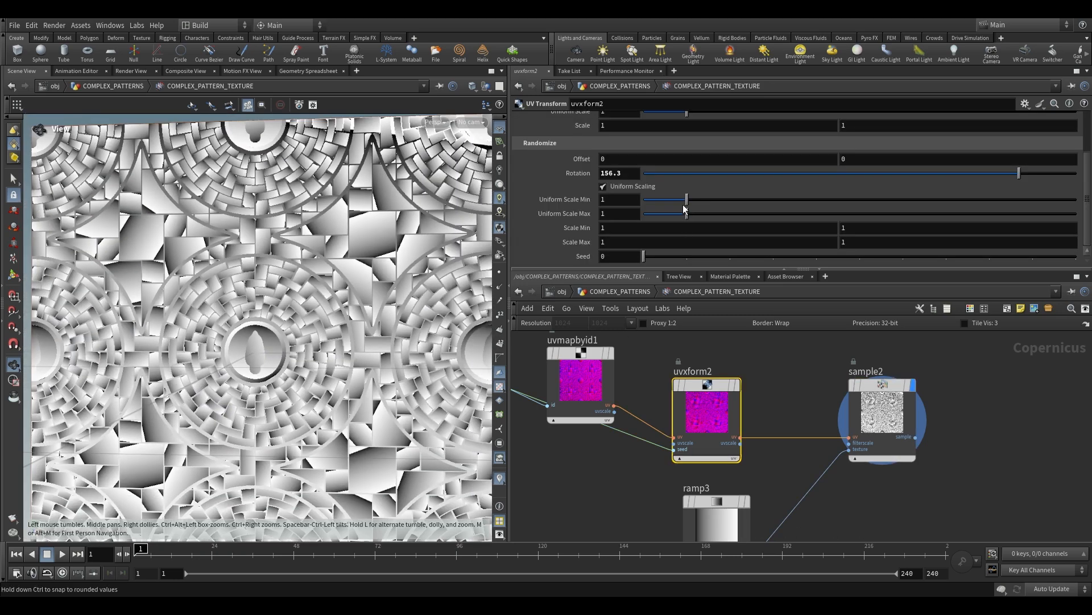
pyautogui.scroll(3, 654, 205)
pyautogui.moveTo(687, 170); pyautogui.dragTo(674, 174)
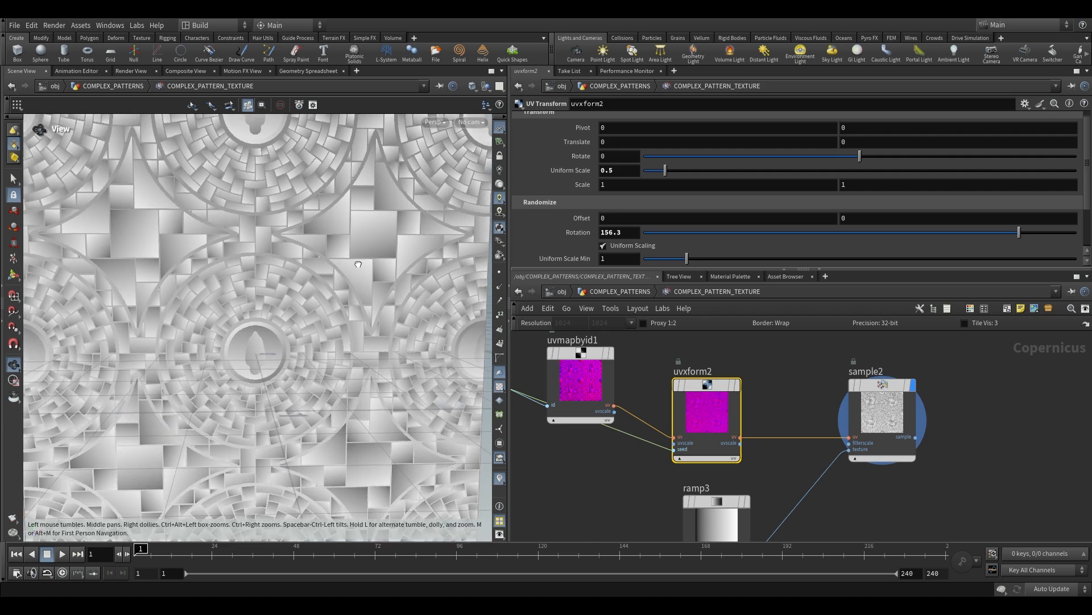
# Display the upstream pattern blend and insert a Multiply blend node on the wire feeding the preview material's height input
pyautogui.scroll(-2, 786, 406)
pyautogui.moveTo(786, 401); pyautogui.dragTo(849, 465, button='middle')
pyautogui.scroll(3, 643, 373)
pyautogui.moveTo(572, 352); pyautogui.dragTo(627, 381, button='middle')
pyautogui.click(618, 381)
pyautogui.scroll(-2, 621, 383)
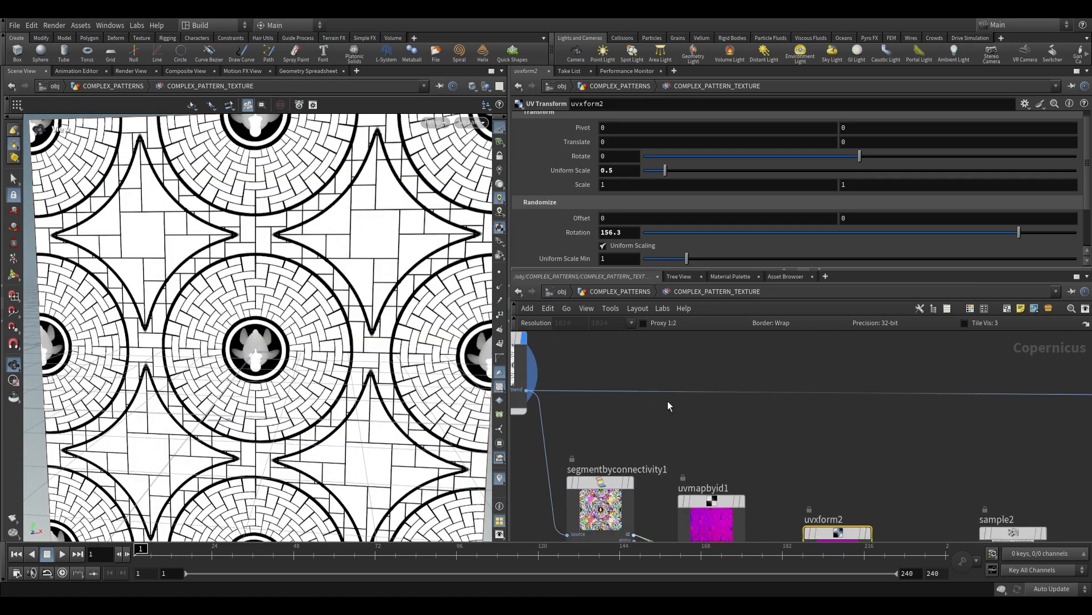
pyautogui.press('Tab')
pyautogui.write('blend')
pyautogui.press('Return')
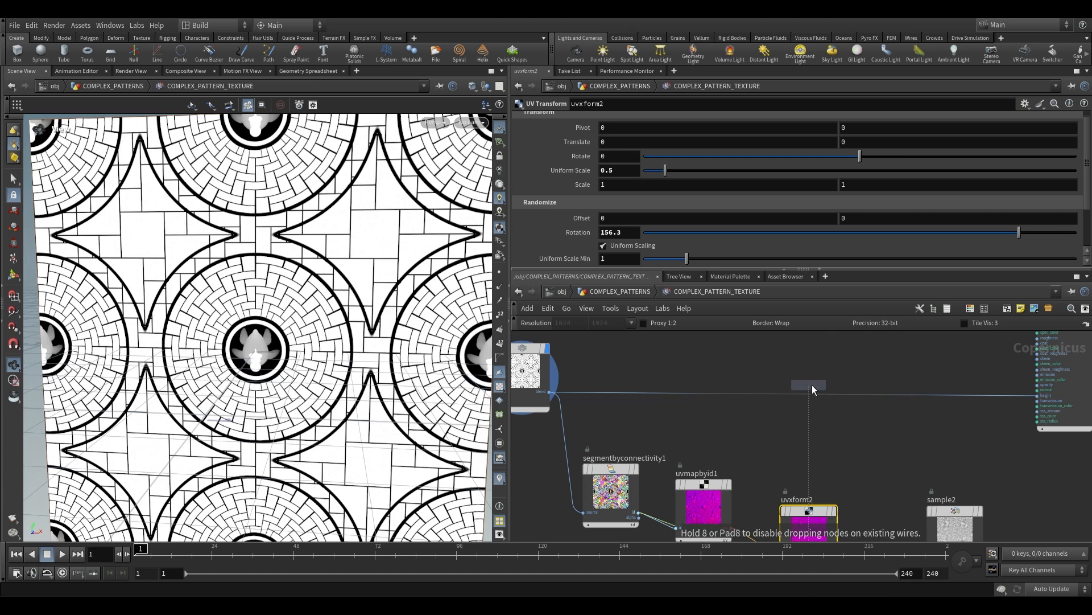
pyautogui.click(923, 397)
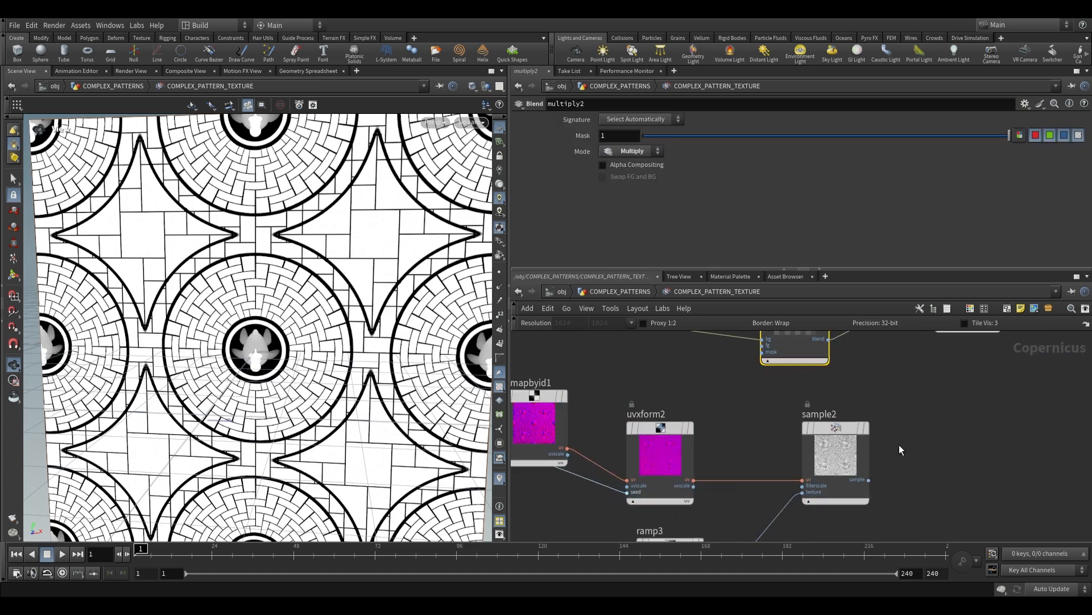
# Connect sample2's output to multiply2's foreground input and display the combined tile gradients
pyautogui.click(870, 481)
pyautogui.moveTo(837, 387); pyautogui.dragTo(852, 472, button='middle')
pyautogui.click(842, 375)
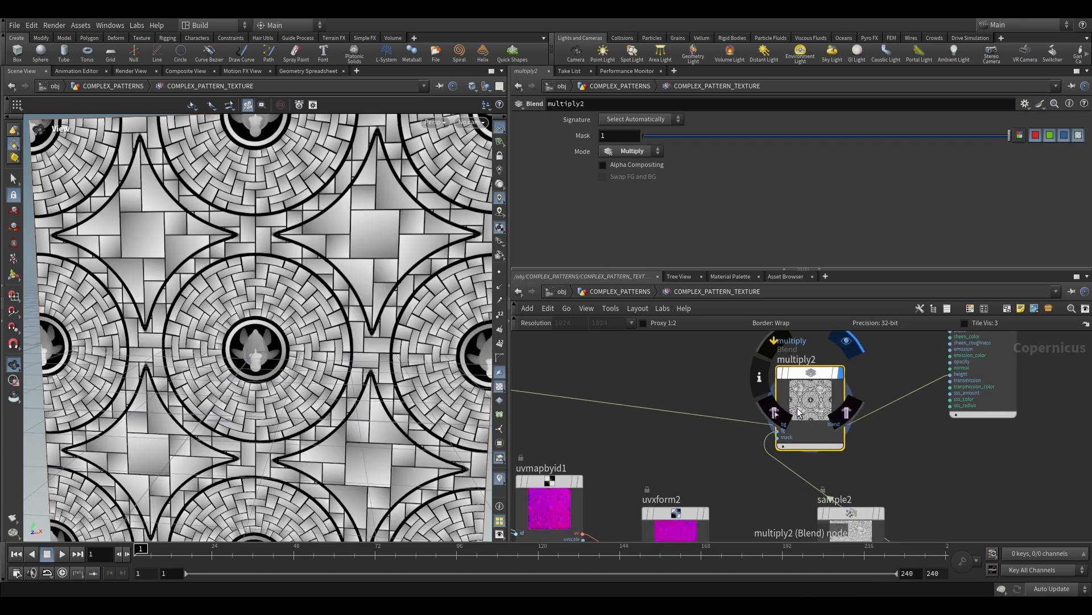
pyautogui.moveTo(812, 399); pyautogui.dragTo(845, 367)
# Display previewmaterial1 and examine the tilted, displaced tiles from several angles
pyautogui.moveTo(895, 407); pyautogui.dragTo(824, 492, button='middle')
pyautogui.moveTo(979, 365); pyautogui.dragTo(945, 429, button='middle')
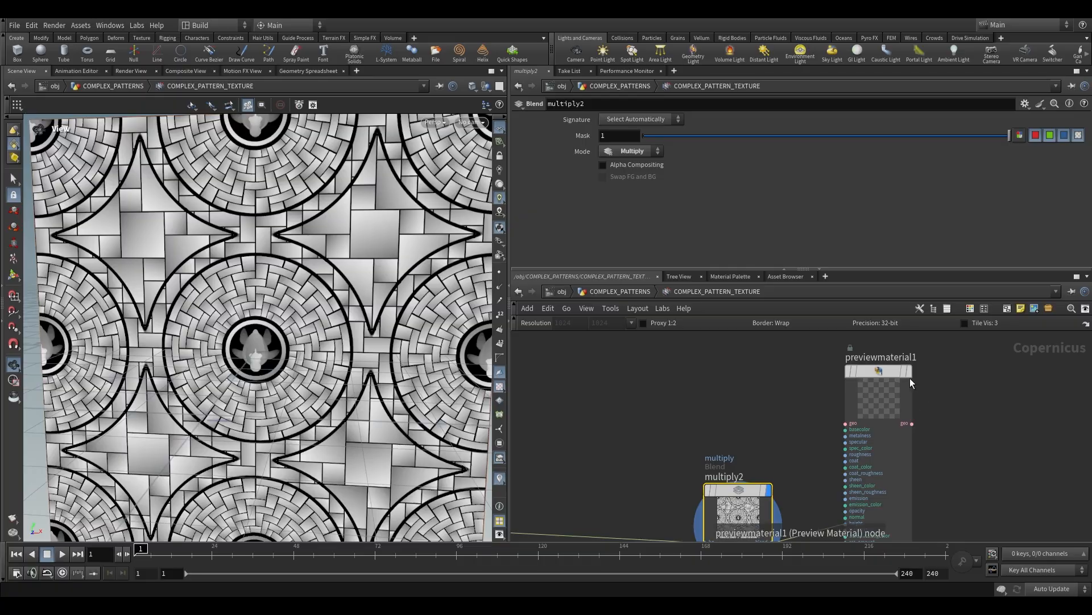
pyautogui.click(909, 373)
pyautogui.scroll(5, 298, 323)
pyautogui.moveTo(299, 323); pyautogui.dragTo(218, 312)
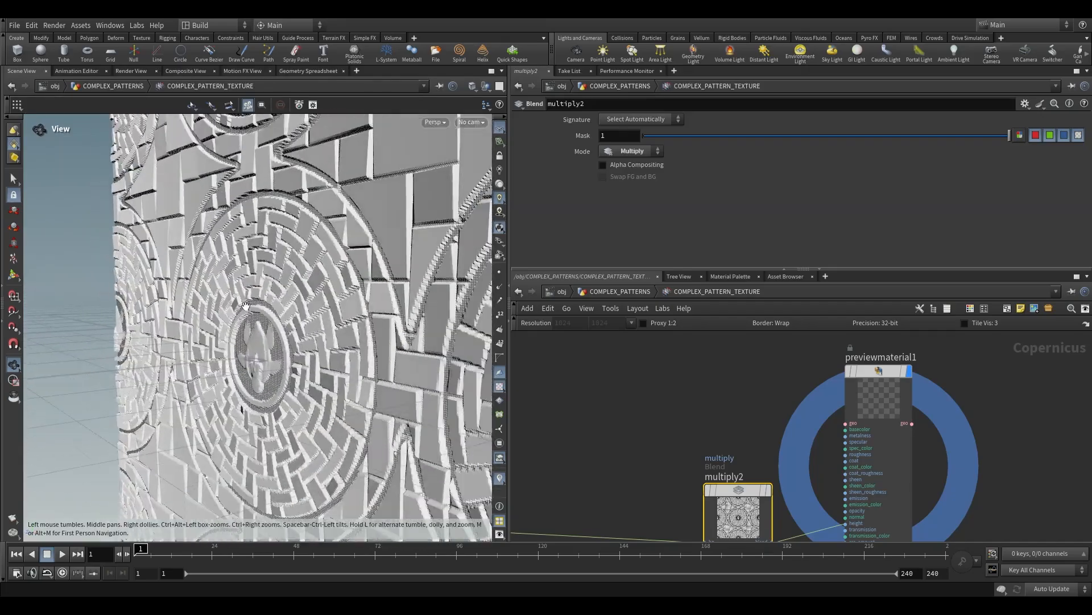
pyautogui.moveTo(284, 315); pyautogui.dragTo(267, 294)
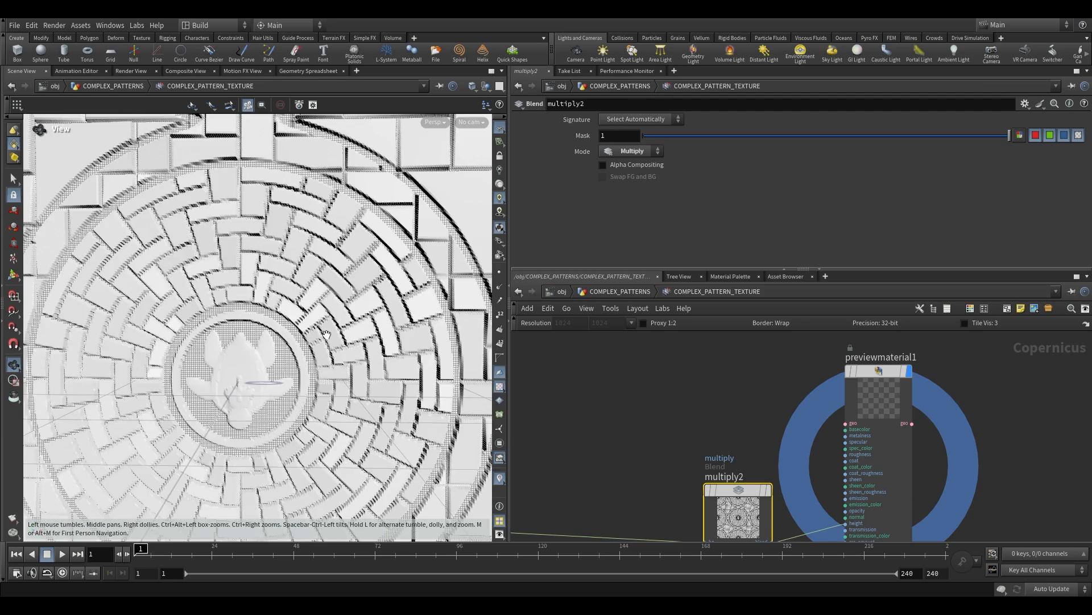
pyautogui.scroll(-2, 787, 432)
# Reposition the multiply2 node slightly and display sample2
pyautogui.moveTo(787, 432); pyautogui.dragTo(752, 481, button='middle')
pyautogui.scroll(-1, 796, 436)
pyautogui.moveTo(715, 431); pyautogui.dragTo(746, 420)
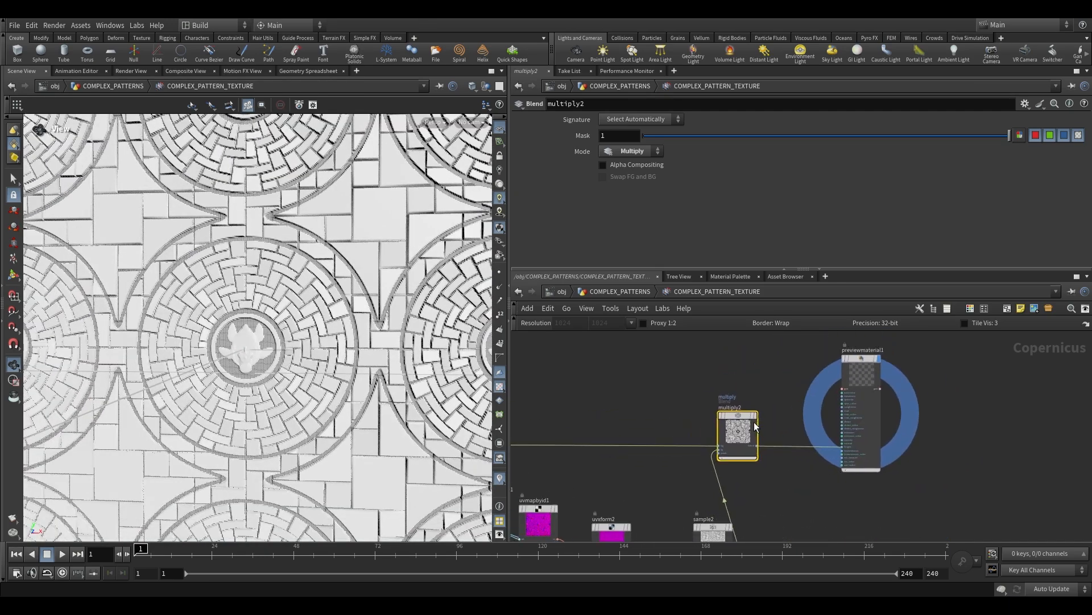
pyautogui.moveTo(731, 515); pyautogui.dragTo(719, 430, button='middle')
pyautogui.scroll(2, 716, 437)
pyautogui.moveTo(717, 446); pyautogui.dragTo(699, 443)
pyautogui.click(702, 440)
pyautogui.click(684, 459)
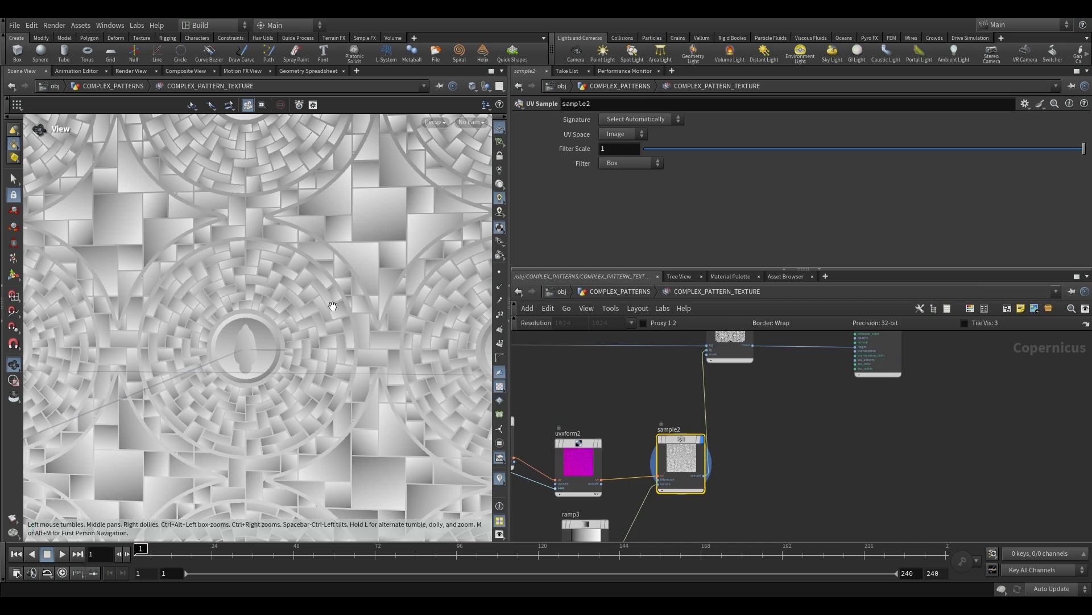
# Collapse the five gradient nodes, from segmentbyconnectivity1 to sample2 including ramp3, into a subnetwork and place it below the main wire
pyautogui.moveTo(586, 523); pyautogui.dragTo(814, 392)
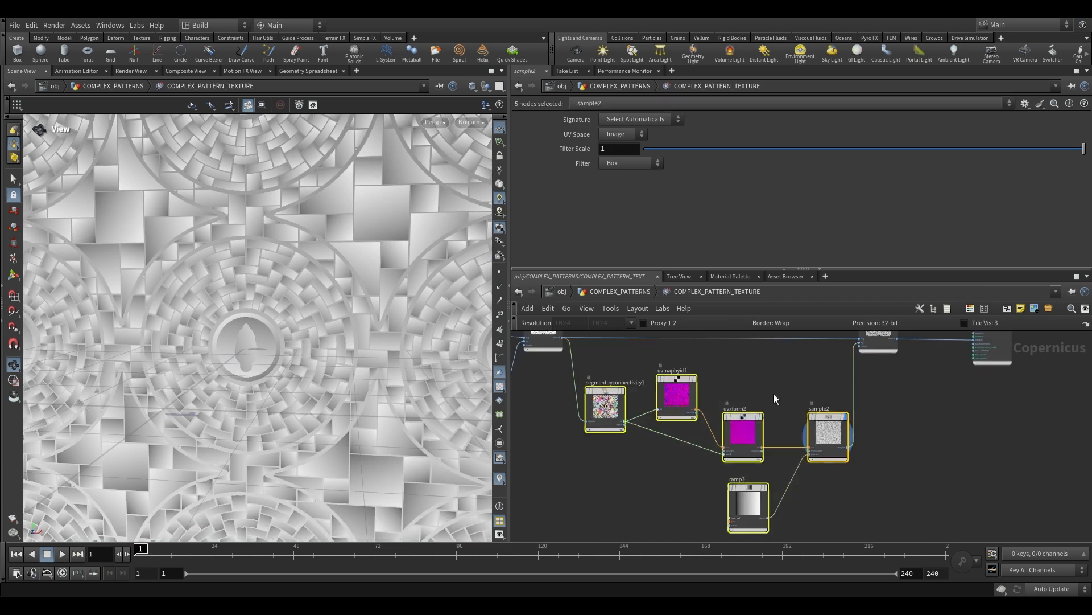
pyautogui.moveTo(763, 396); pyautogui.dragTo(755, 411, button='middle')
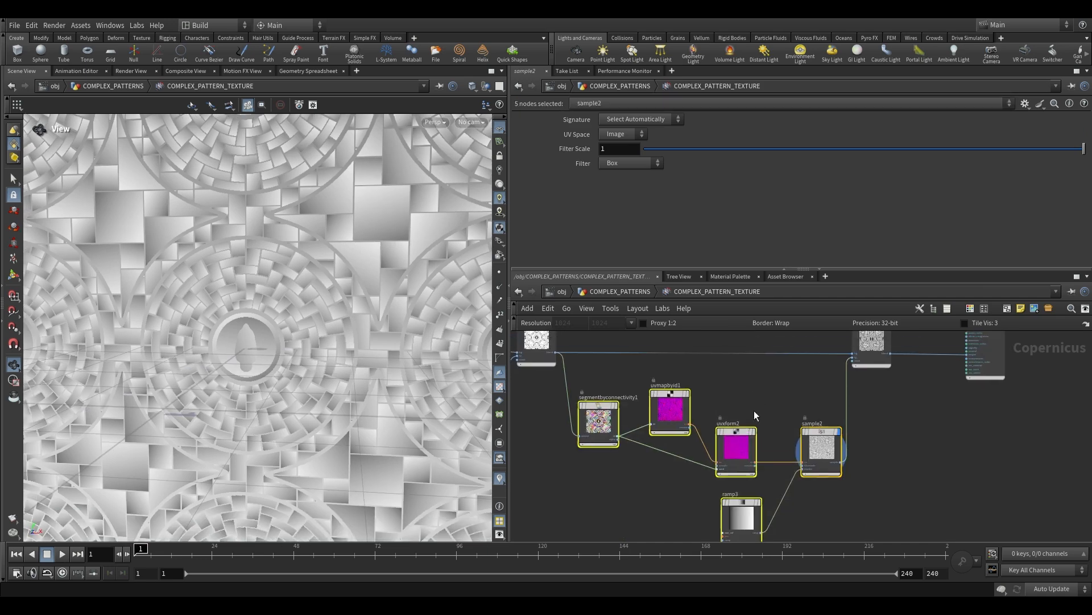
pyautogui.click(1047, 310)
pyautogui.moveTo(827, 439); pyautogui.dragTo(700, 400)
pyautogui.scroll(4, 727, 421)
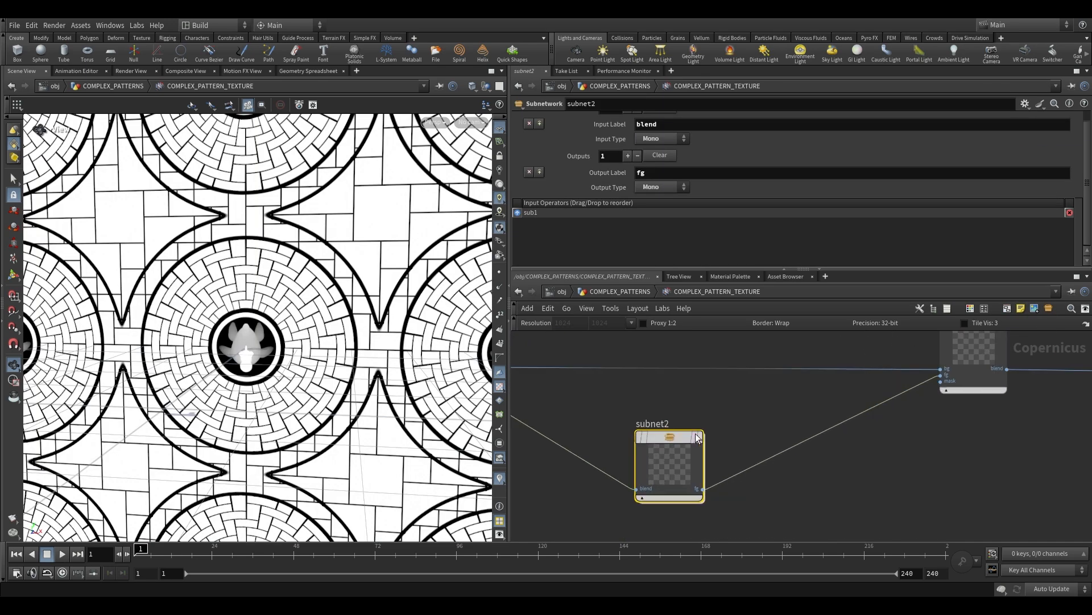
pyautogui.scroll(-2, 718, 445)
pyautogui.moveTo(726, 443); pyautogui.dragTo(702, 477, button='middle')
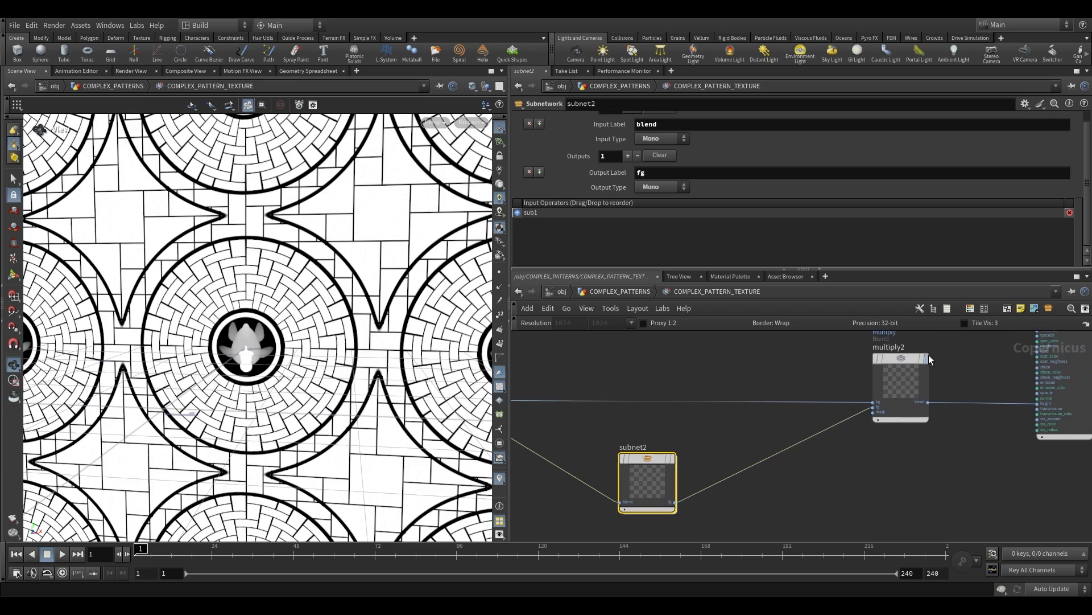
# Display multiply2 and rename the new subnetwork as ID_TO_GRADIENT
pyautogui.click(924, 363)
pyautogui.moveTo(296, 336)
pyautogui.mouseDown()
pyautogui.moveTo(289, 352)
pyautogui.moveTo(314, 354)
pyautogui.mouseUp()
pyautogui.moveTo(337, 357); pyautogui.dragTo(310, 298, button='right')
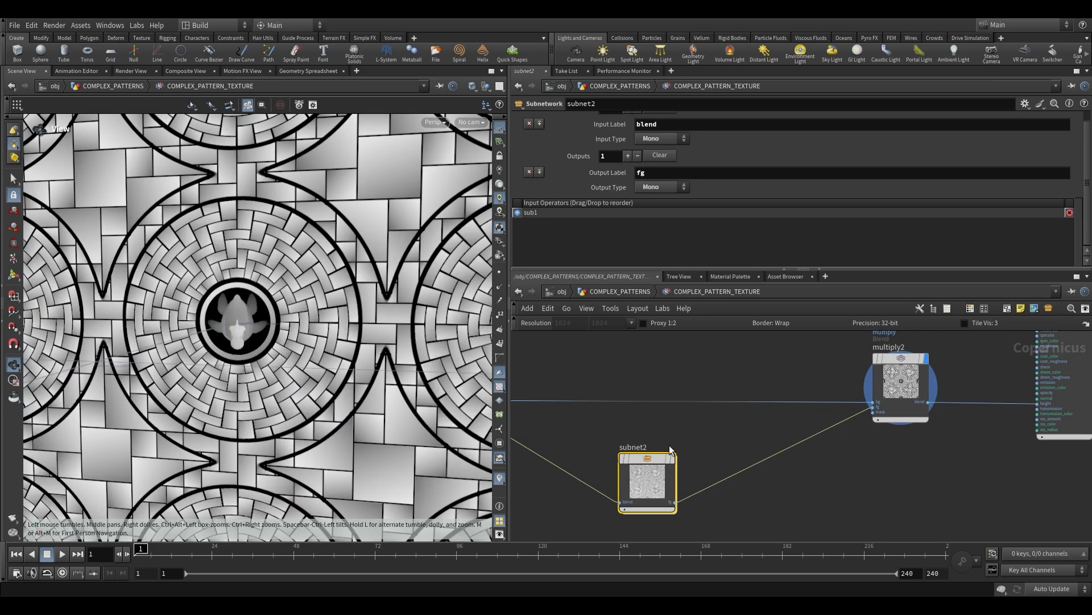
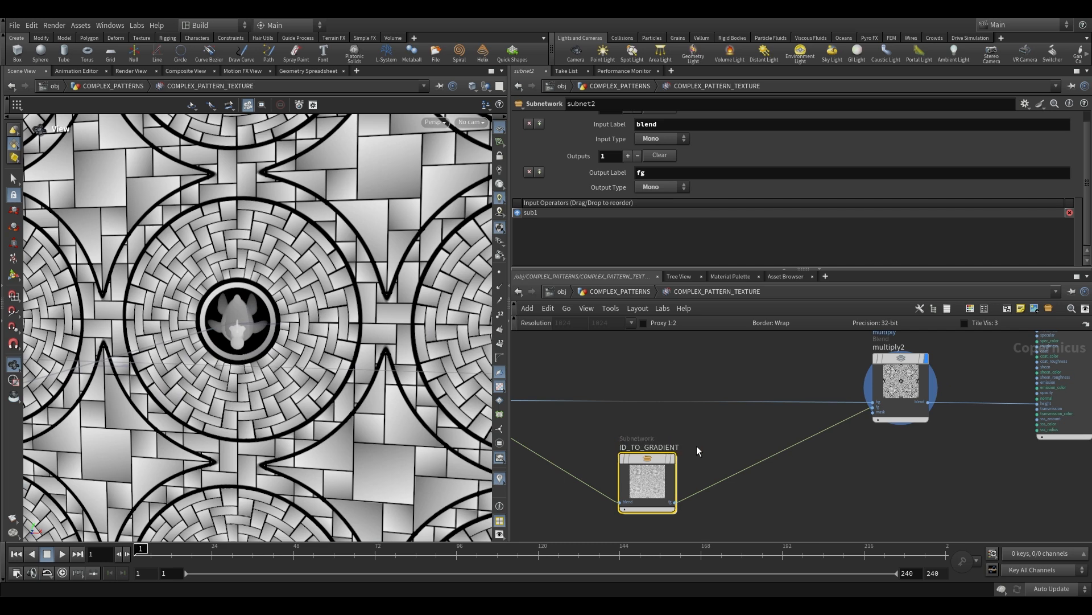
# Duplicate the ID_TO_GRADIENT subnetwork below the original and open the copy
pyautogui.scroll(-1, 696, 446)
pyautogui.moveTo(696, 447); pyautogui.dragTo(714, 384, button='middle')
pyautogui.keyDown('alt'); pyautogui.moveTo(682, 408); pyautogui.dragTo(683, 491); pyautogui.keyUp('alt')
pyautogui.press('i')
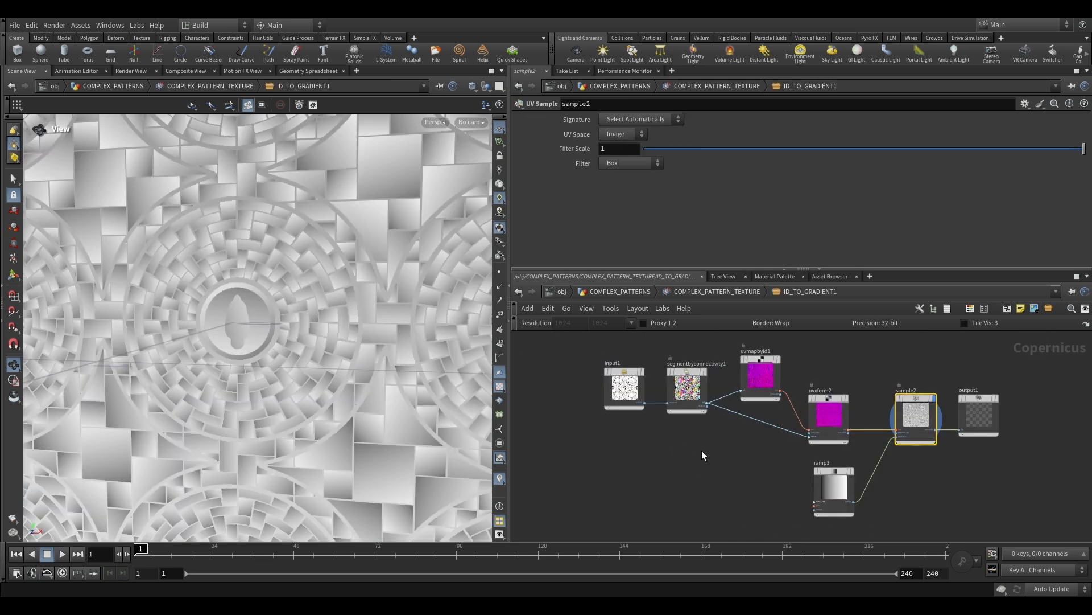
# Set uvxform2's randomize seed to 6 inside the duplicated subnetwork
pyautogui.moveTo(704, 456); pyautogui.dragTo(693, 480, button='middle')
pyautogui.scroll(3, 674, 408)
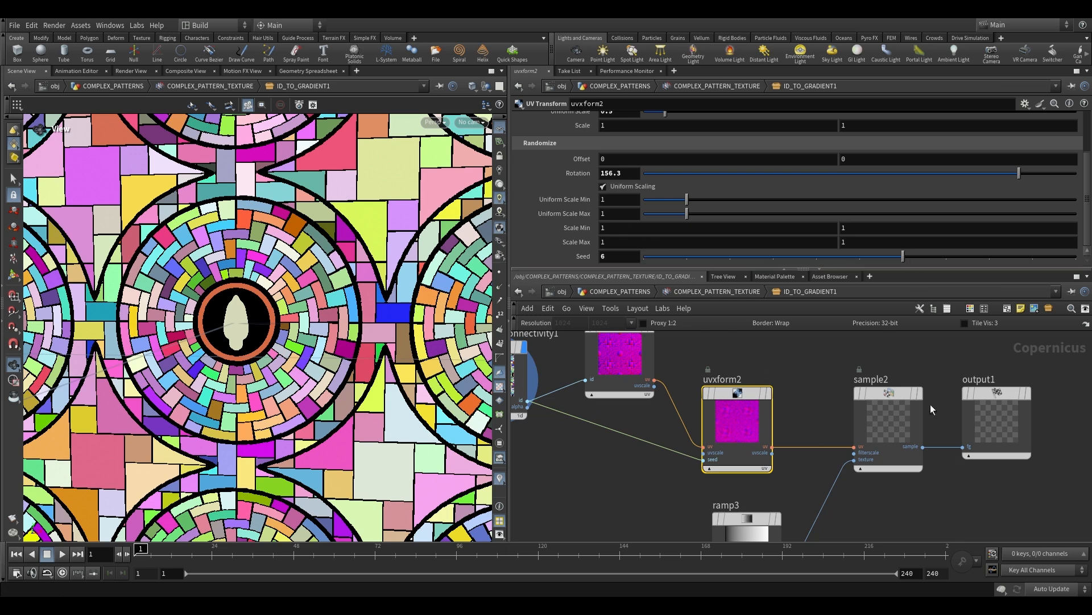
pyautogui.moveTo(944, 357); pyautogui.dragTo(893, 355, button='middle')
# Return to the parent network and compare the outputs of ID_TO_GRADIENT and ID_TO_GRADIENT1
pyautogui.click(689, 292)
pyautogui.click(708, 439)
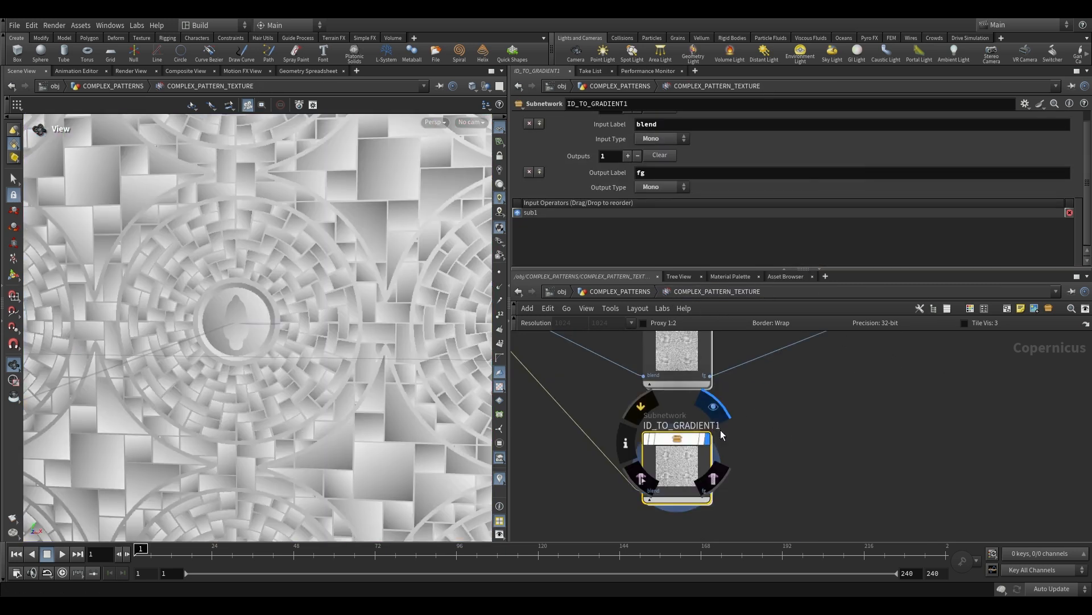
pyautogui.moveTo(708, 439); pyautogui.dragTo(709, 515, button='middle')
pyautogui.click(708, 398)
pyautogui.moveTo(760, 467); pyautogui.dragTo(763, 388, button='middle')
pyautogui.click(708, 436)
pyautogui.moveTo(728, 339); pyautogui.dragTo(781, 393, button='middle')
pyautogui.click(694, 408)
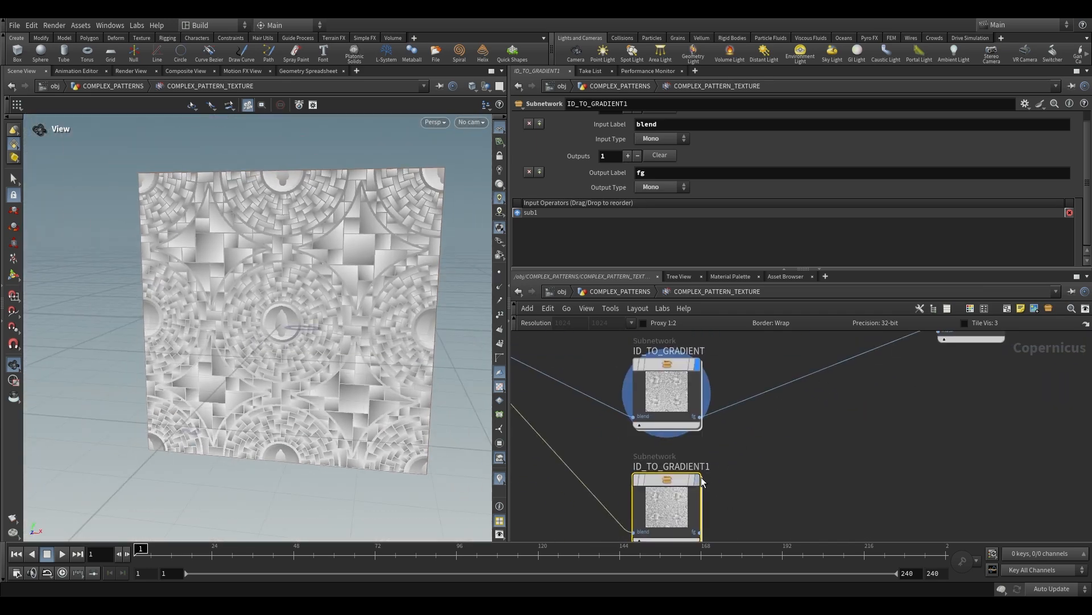
pyautogui.click(698, 480)
pyautogui.moveTo(297, 314); pyautogui.dragTo(313, 295)
pyautogui.moveTo(312, 295); pyautogui.dragTo(328, 352, button='right')
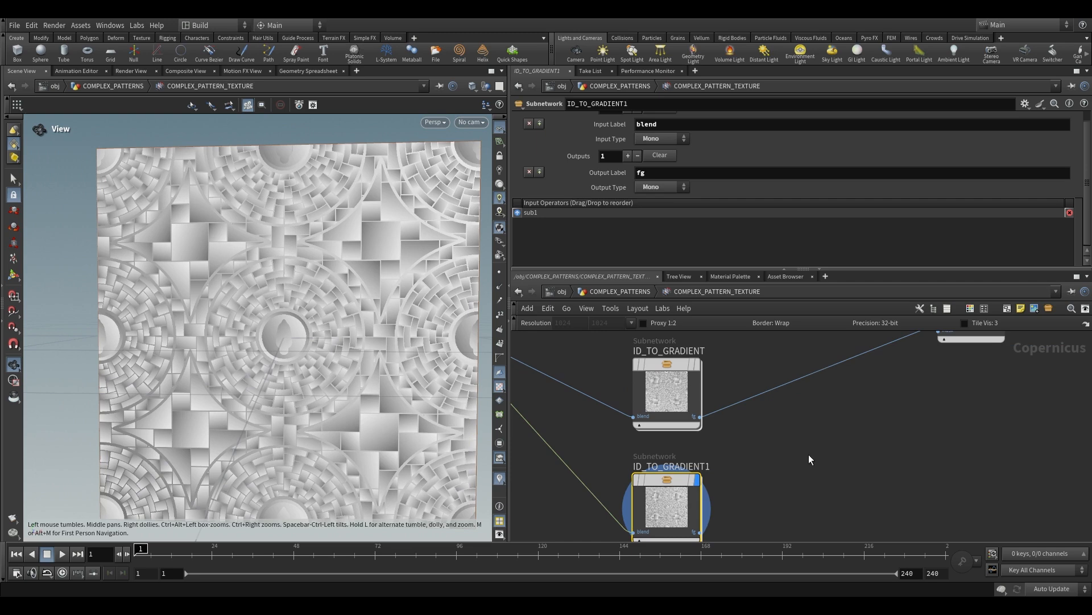
# Connect ID_TO_GRADIENT1's output to the roughness input of previewmaterial1 and display the material
pyautogui.scroll(-3, 803, 455)
pyautogui.moveTo(836, 435); pyautogui.dragTo(732, 463, button='middle')
pyautogui.click(631, 530)
pyautogui.scroll(5, 859, 392)
pyautogui.click(842, 393)
pyautogui.scroll(-2, 843, 393)
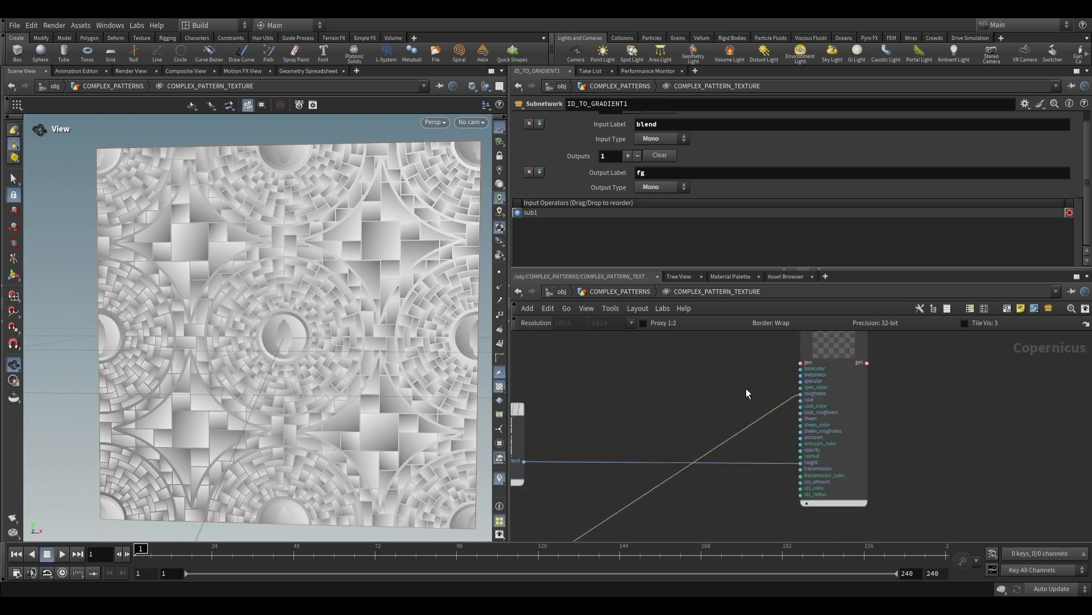
# Insert a Blur node between multiply2 and the preview material's height input and set its size to 0.00233
pyautogui.press('Tab')
pyautogui.write('blur')
pyautogui.press('Return')
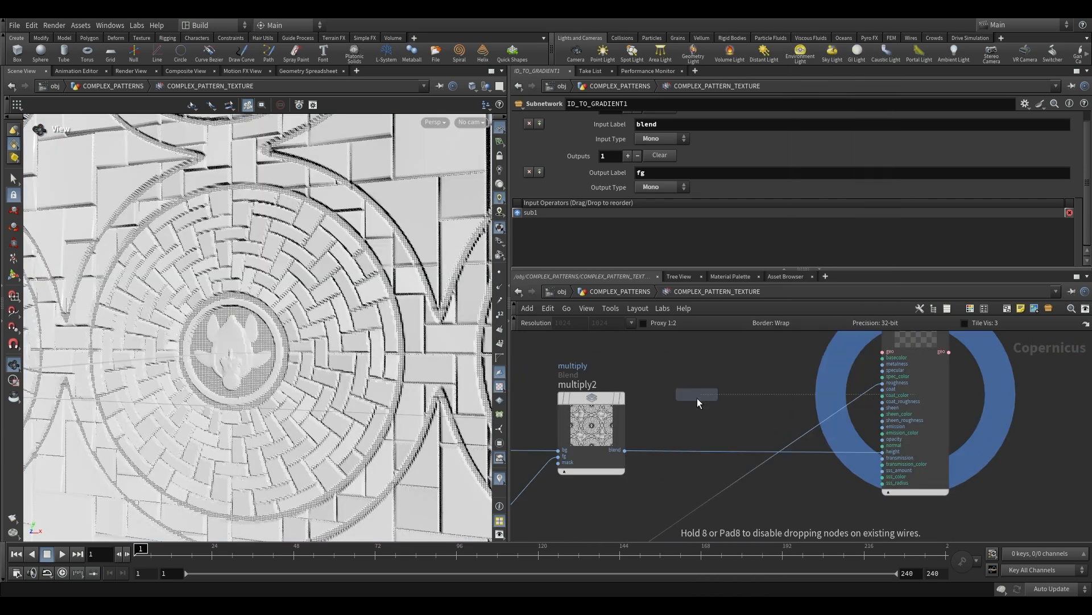
pyautogui.click(682, 459)
pyautogui.moveTo(684, 459); pyautogui.dragTo(649, 403)
pyautogui.moveTo(687, 160); pyautogui.dragTo(664, 160)
# Space out the blur2 and previewmaterial1 nodes and inspect the blurred displacement
pyautogui.scroll(-8, 332, 263)
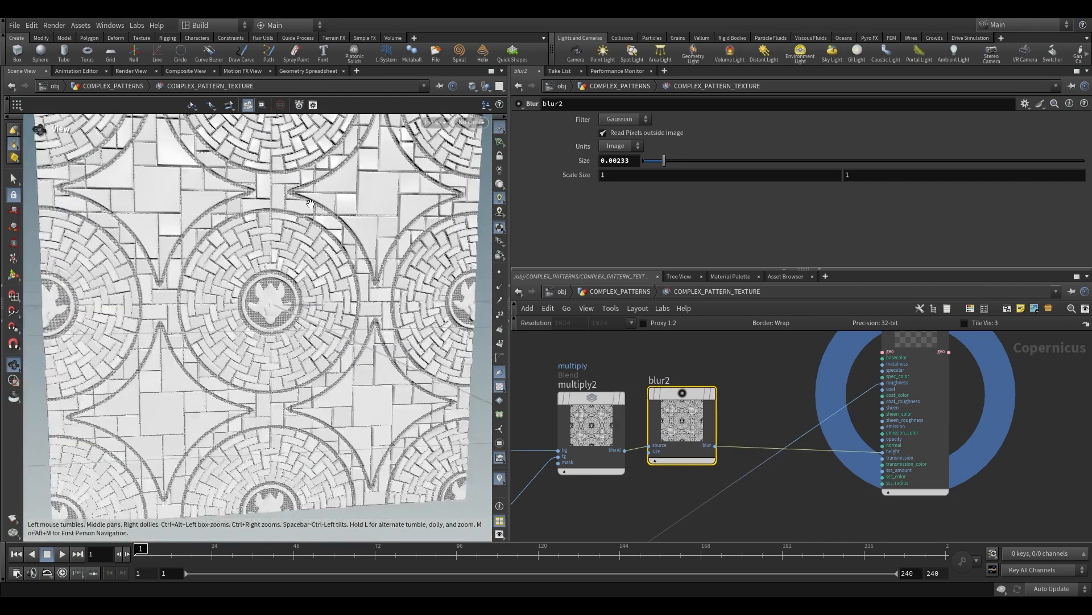
pyautogui.scroll(5, 319, 284)
pyautogui.scroll(-1, 605, 512)
pyautogui.moveTo(669, 441); pyautogui.dragTo(698, 431)
pyautogui.moveTo(593, 429); pyautogui.dragTo(588, 419)
pyautogui.moveTo(697, 430); pyautogui.dragTo(681, 437)
pyautogui.moveTo(654, 483); pyautogui.dragTo(699, 484, button='middle')
pyautogui.moveTo(307, 318)
pyautogui.mouseDown()
pyautogui.moveTo(370, 302)
pyautogui.moveTo(302, 320)
pyautogui.mouseUp()
pyautogui.scroll(-3, 768, 404)
pyautogui.moveTo(900, 410); pyautogui.dragTo(964, 414)
pyautogui.scroll(3, 757, 375)
# Add a Height to Ambient Occlusion node above blur2 and connect blur2's output to its height input
pyautogui.click(756, 374)
pyautogui.press('Tab')
pyautogui.write('amb')
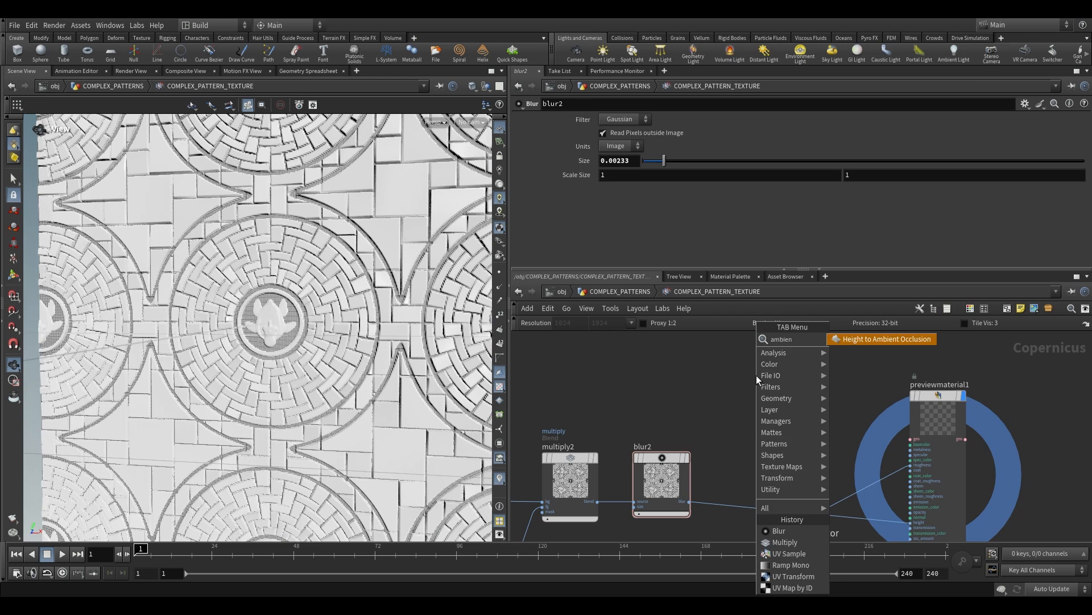
pyautogui.press('Return')
pyautogui.click(720, 385)
pyautogui.scroll(1, 701, 494)
pyautogui.moveTo(700, 503); pyautogui.dragTo(700, 401)
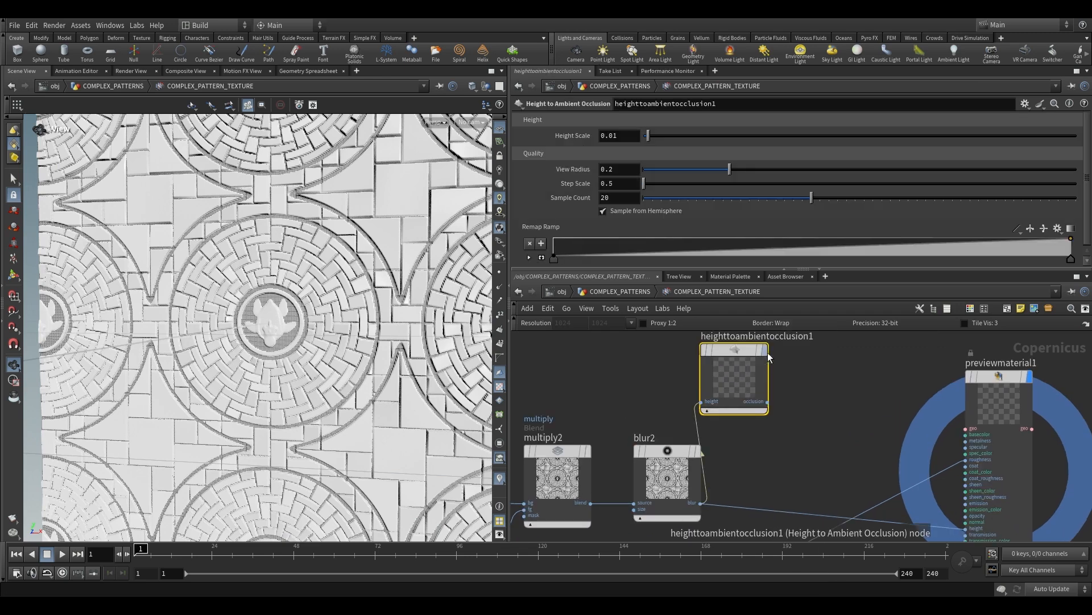
# Display the ambient occlusion node and set its height scale to 0.482
pyautogui.click(766, 351)
pyautogui.moveTo(735, 353); pyautogui.dragTo(774, 349)
pyautogui.moveTo(650, 136); pyautogui.dragTo(856, 144)
pyautogui.moveTo(774, 375); pyautogui.dragTo(770, 342)
# Add another Multiply blend node and connect the upstream tile pattern blend to its background input
pyautogui.scroll(-2, 827, 436)
pyautogui.click(828, 436)
pyautogui.press('Tab')
pyautogui.write('mul')
pyautogui.press('Return')
pyautogui.press('Tab')
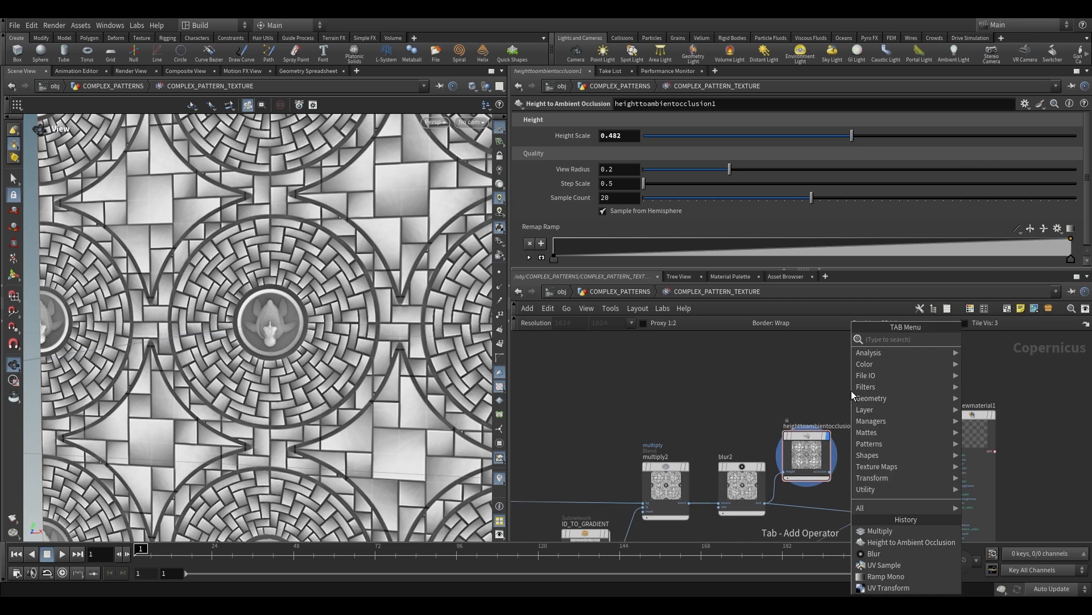
pyautogui.write('mul')
pyautogui.press('Return')
pyautogui.click(851, 391)
pyautogui.scroll(-2, 704, 397)
pyautogui.scroll(3, 583, 464)
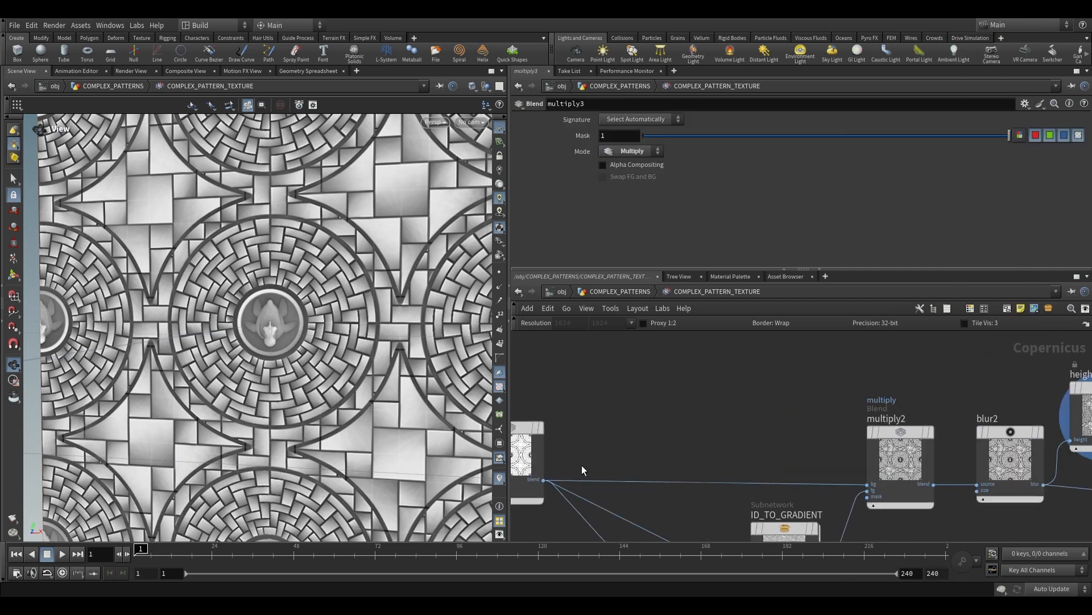
pyautogui.click(543, 481)
pyautogui.moveTo(886, 359); pyautogui.dragTo(536, 437, button='middle')
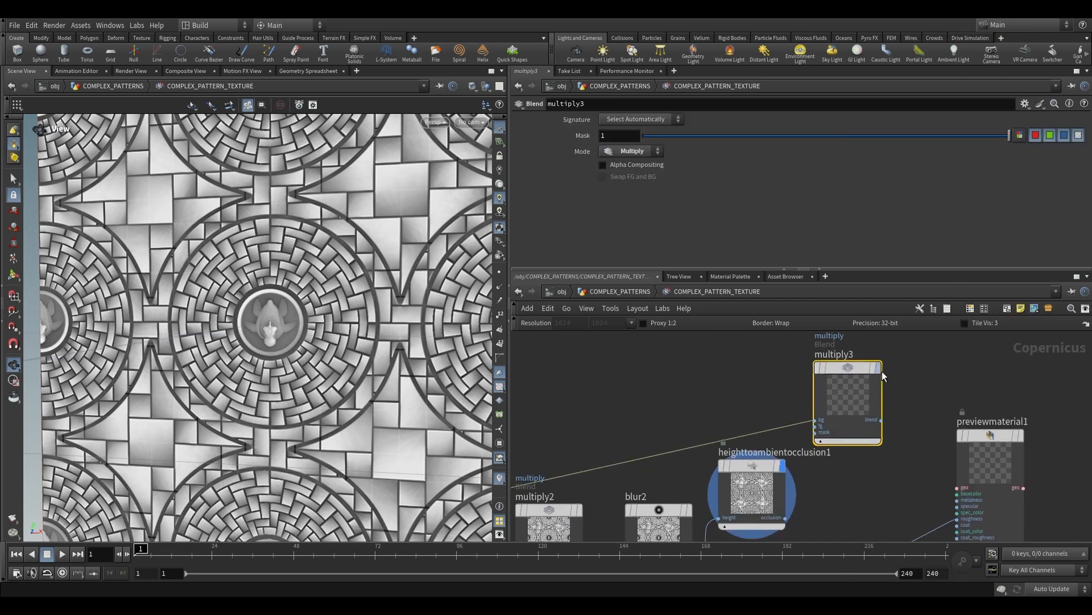
# Connect the ambient occlusion output to multiply3's foreground input and set the displayed blend's mask to 0.435
pyautogui.click(879, 368)
pyautogui.scroll(2, 821, 462)
pyautogui.moveTo(821, 461); pyautogui.dragTo(817, 455, button='middle')
pyautogui.click(765, 496)
pyautogui.moveTo(837, 382); pyautogui.dragTo(774, 480, button='middle')
pyautogui.click(759, 428)
pyautogui.moveTo(409, 326)
pyautogui.mouseDown()
pyautogui.moveTo(319, 304)
pyautogui.moveTo(329, 300)
pyautogui.mouseUp()
pyautogui.scroll(-2, 327, 301)
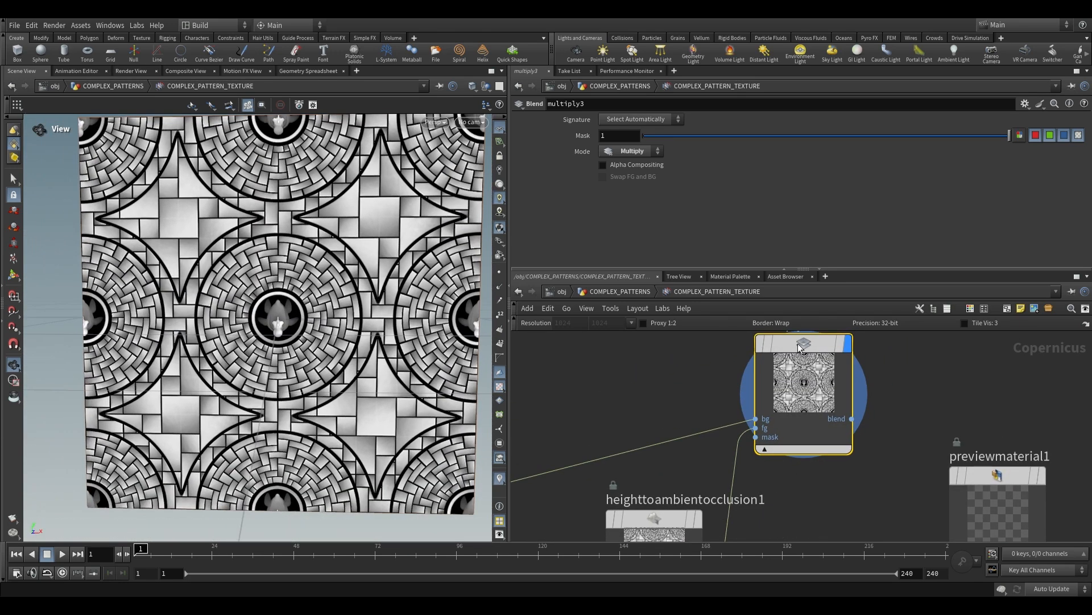
pyautogui.moveTo(937, 137); pyautogui.dragTo(873, 136)
pyautogui.moveTo(874, 136); pyautogui.dragTo(803, 136)
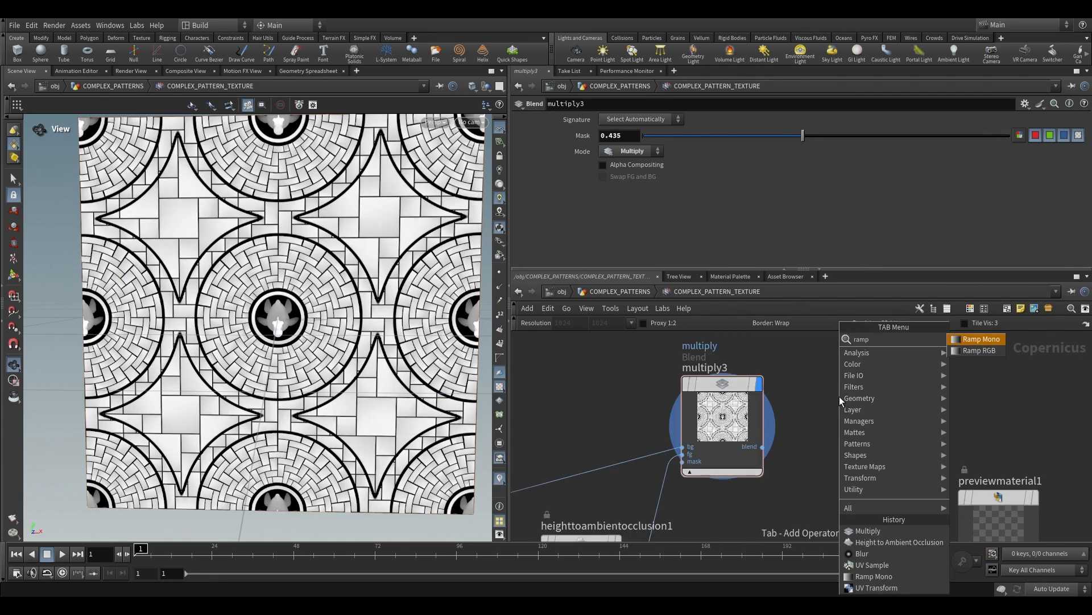
# Add a Ramp RGB node, feed multiply3's output into its pos input and display it
pyautogui.press('Down')
pyautogui.press('Return')
pyautogui.click(839, 401)
pyautogui.scroll(2, 786, 427)
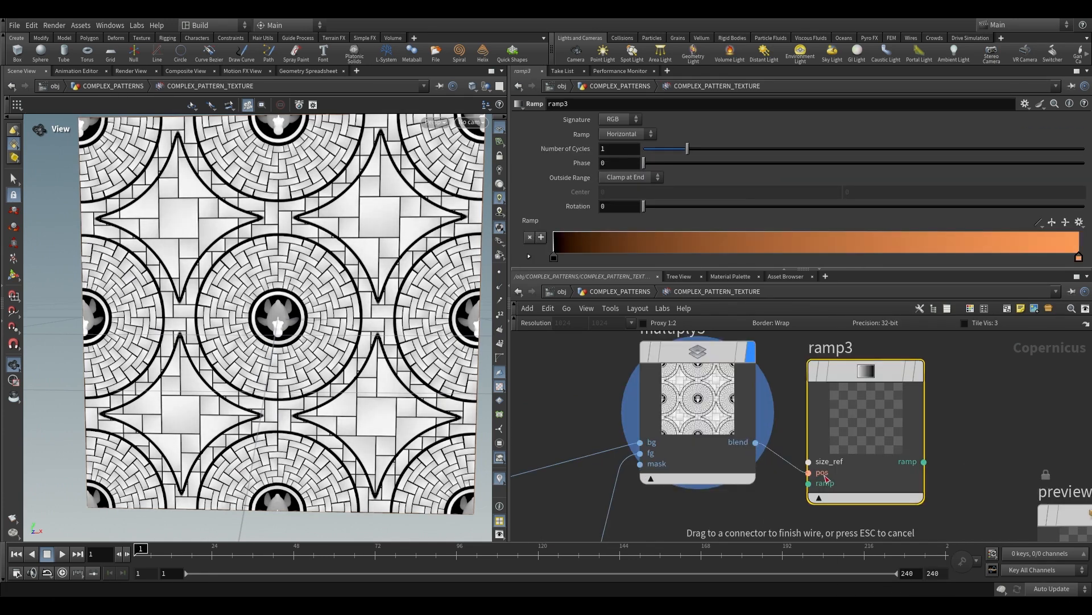
pyautogui.click(918, 370)
# Arrange ramp3's color keys to run from black through dark green, brown and cream to light orange
pyautogui.moveTo(555, 259); pyautogui.dragTo(796, 258)
pyautogui.moveTo(1079, 257); pyautogui.dragTo(916, 253)
pyautogui.doubleClick(917, 256)
pyautogui.doubleClick(917, 257)
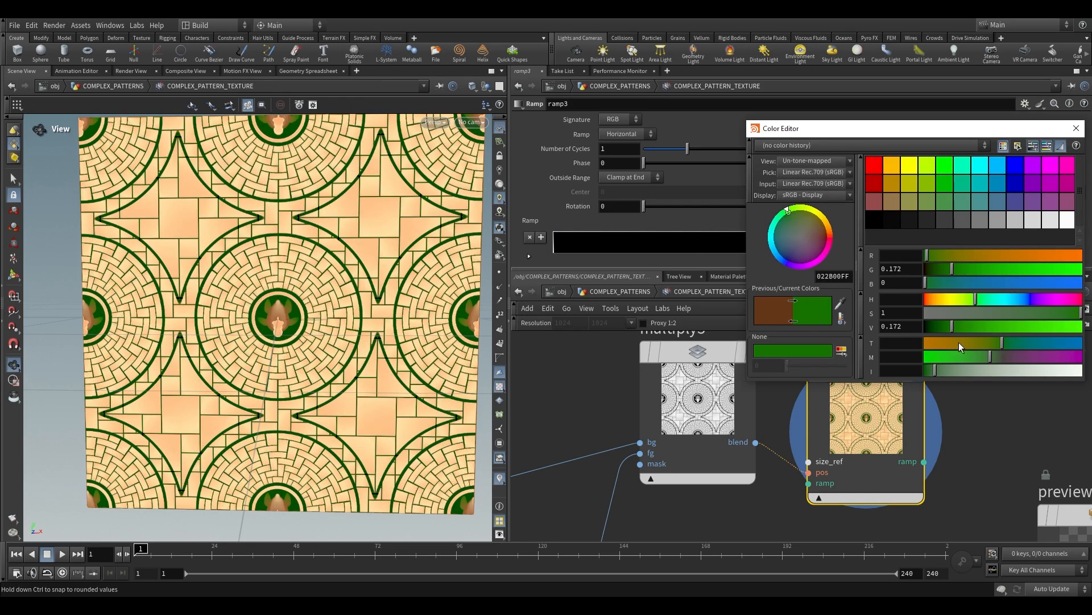
pyautogui.click(1076, 128)
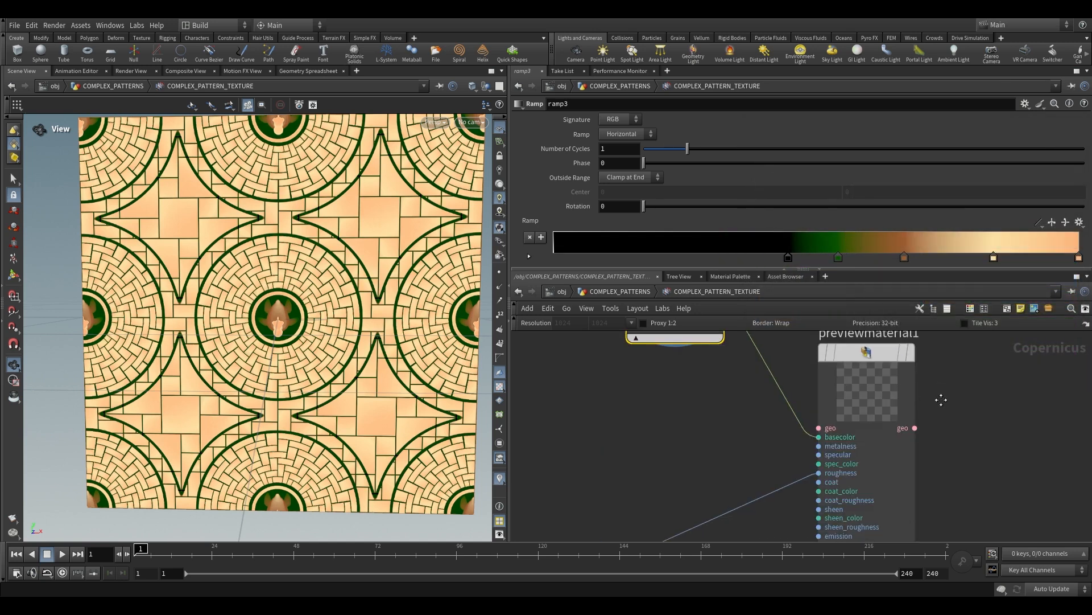
# Connect ramp3 to the base color of previewmaterial1 and raise the displayed material's metalness to its maximum
pyautogui.moveTo(947, 390); pyautogui.dragTo(929, 426, button='middle')
pyautogui.click(894, 386)
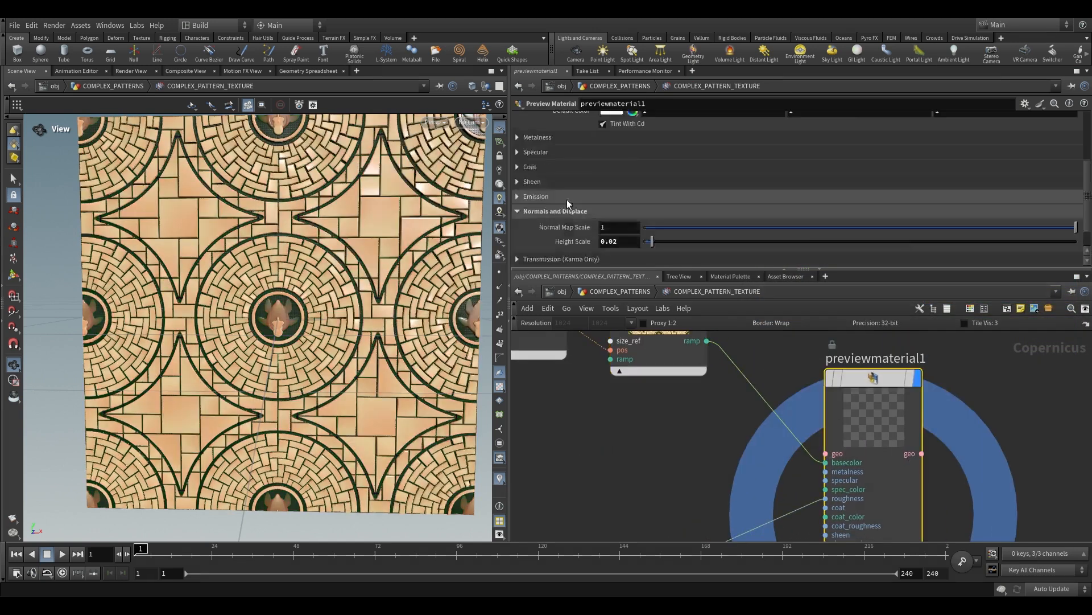
pyautogui.scroll(5, 565, 202)
pyautogui.click(572, 239)
pyautogui.scroll(-3, 546, 205)
pyautogui.moveTo(818, 169); pyautogui.dragTo(1075, 168)
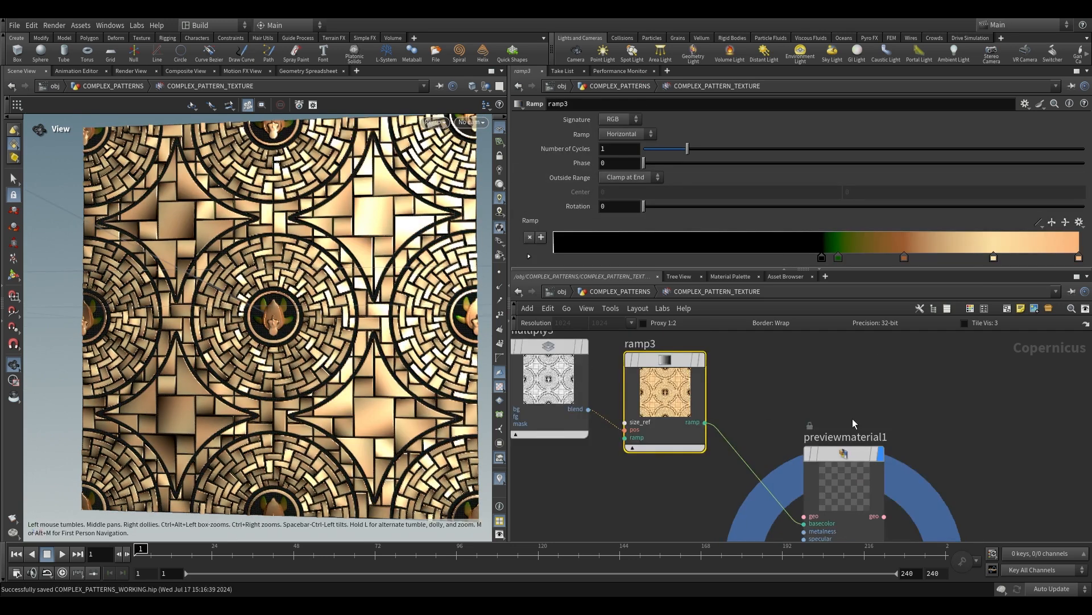
# Set the geometry of previewmaterial1 to Sphere
pyautogui.moveTo(837, 461); pyautogui.dragTo(777, 415, button='middle')
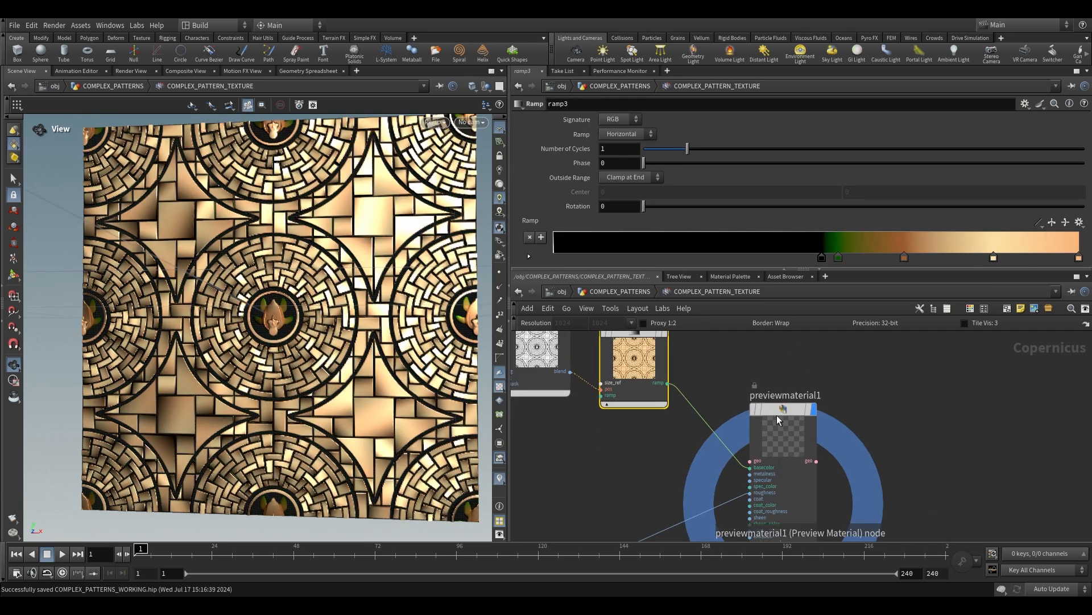
pyautogui.click(777, 410)
pyautogui.scroll(3, 578, 201)
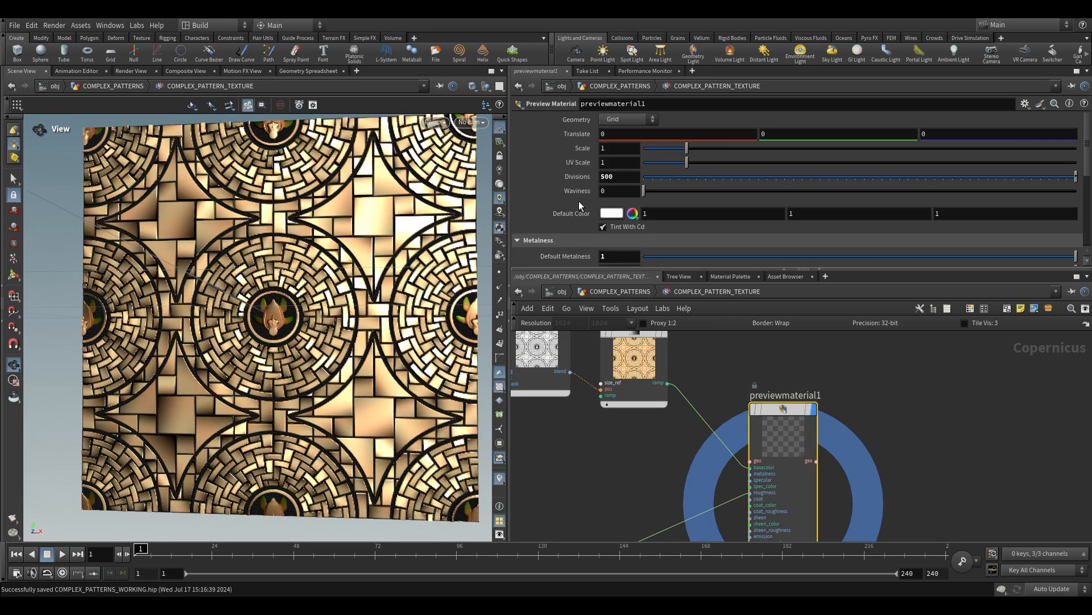
pyautogui.click(642, 120)
pyautogui.click(619, 145)
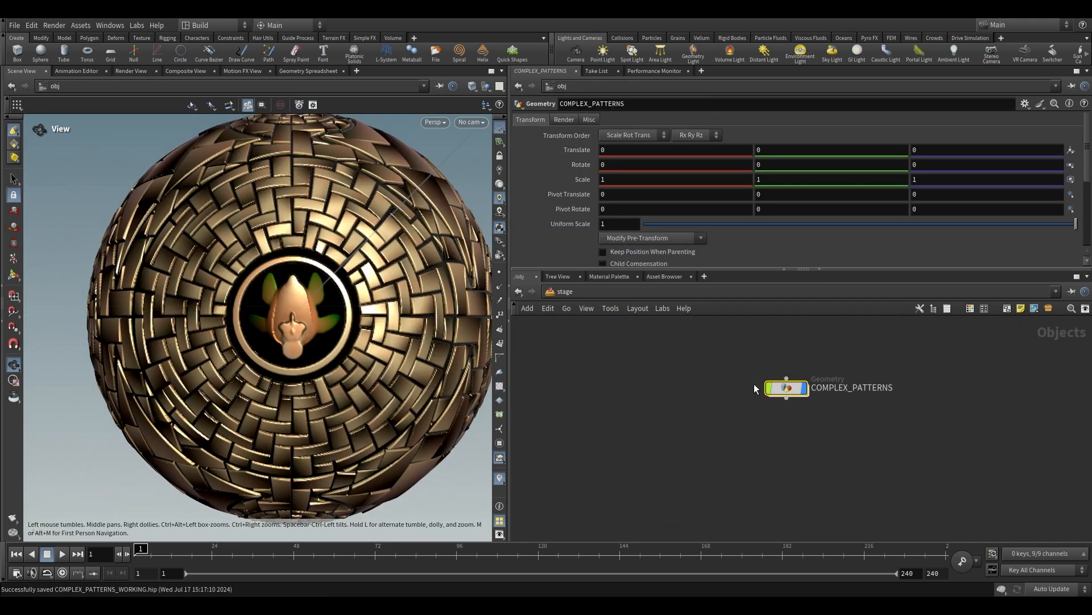
# Add a Scene Import (All) node in the stage network
pyautogui.write('scene')
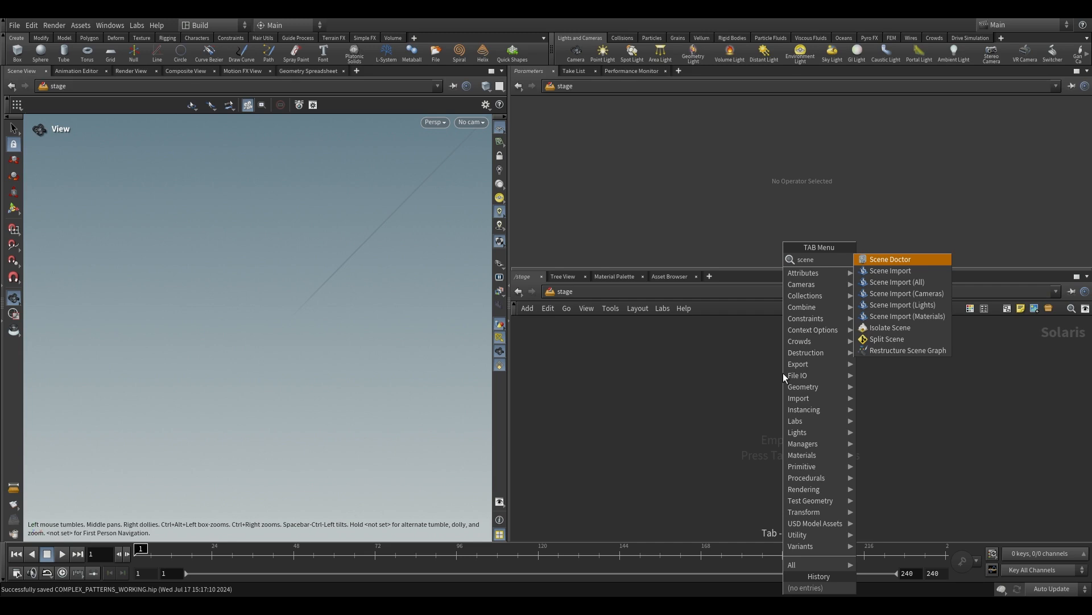
pyautogui.press('Down')
pyautogui.press('Down')
pyautogui.press('Return')
pyautogui.click(784, 374)
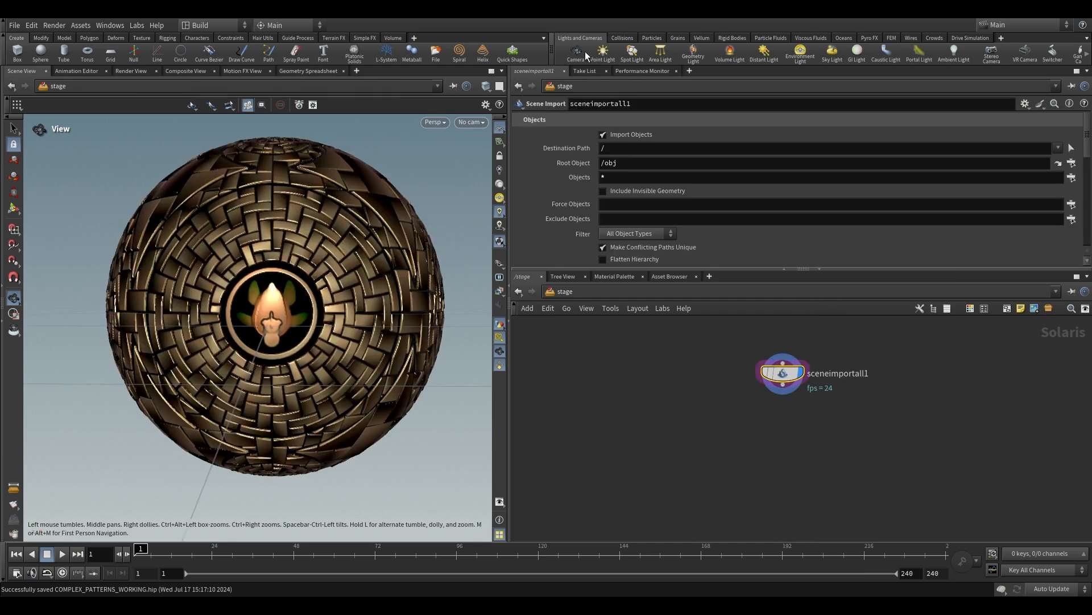
# Add a Karma Physical Sky node wired below camera1
pyautogui.press('Tab')
pyautogui.write('k')
pyautogui.write('armaph')
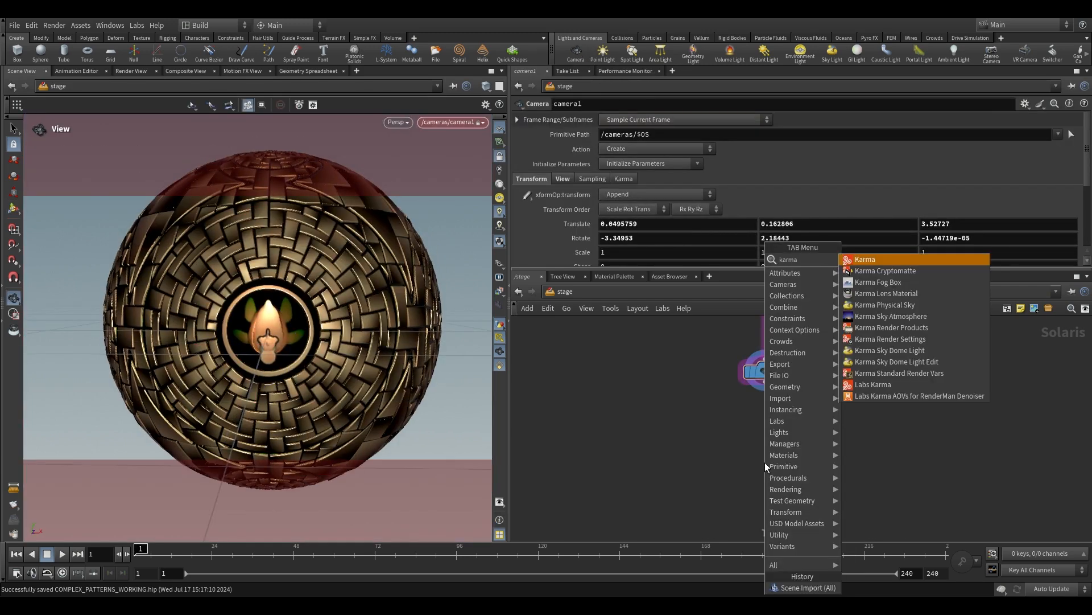
pyautogui.press('Return')
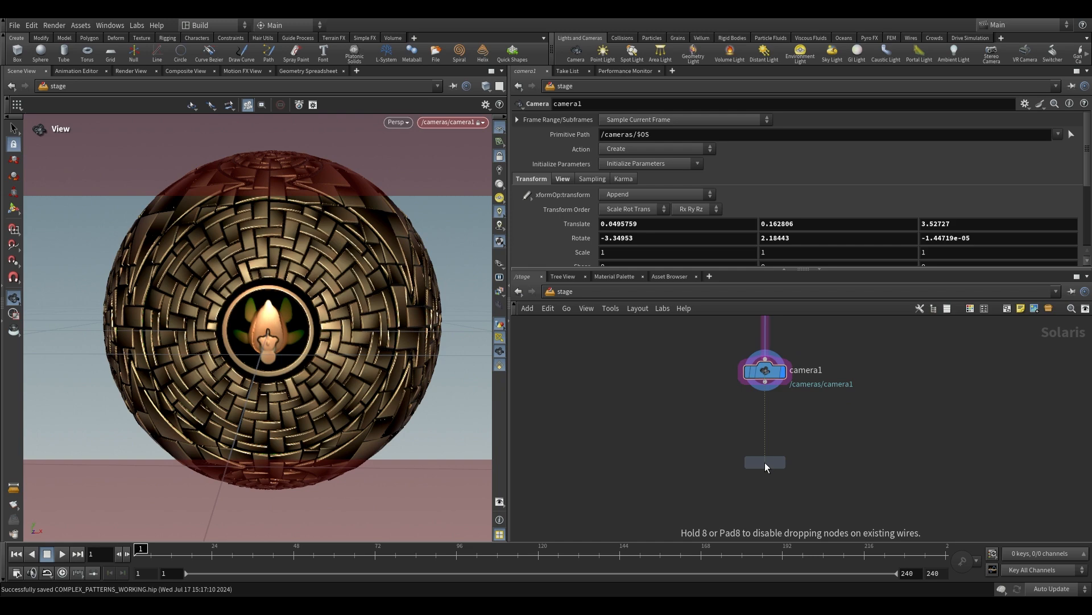
pyautogui.click(765, 462)
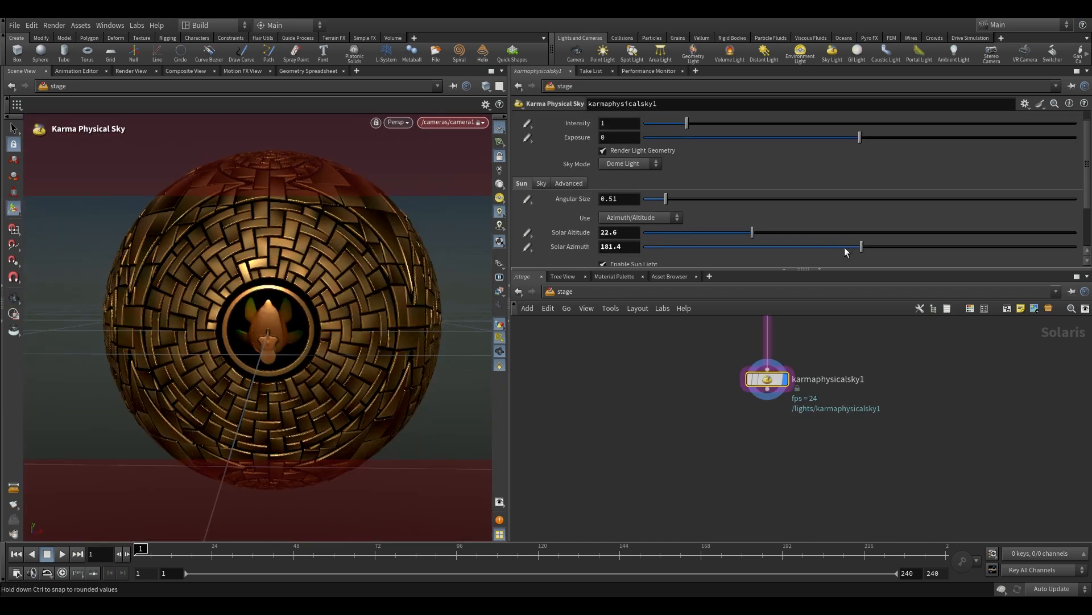
# Set the physical sky's solar azimuth to 126.5 and its exposure to 2
pyautogui.moveTo(845, 247); pyautogui.dragTo(827, 246)
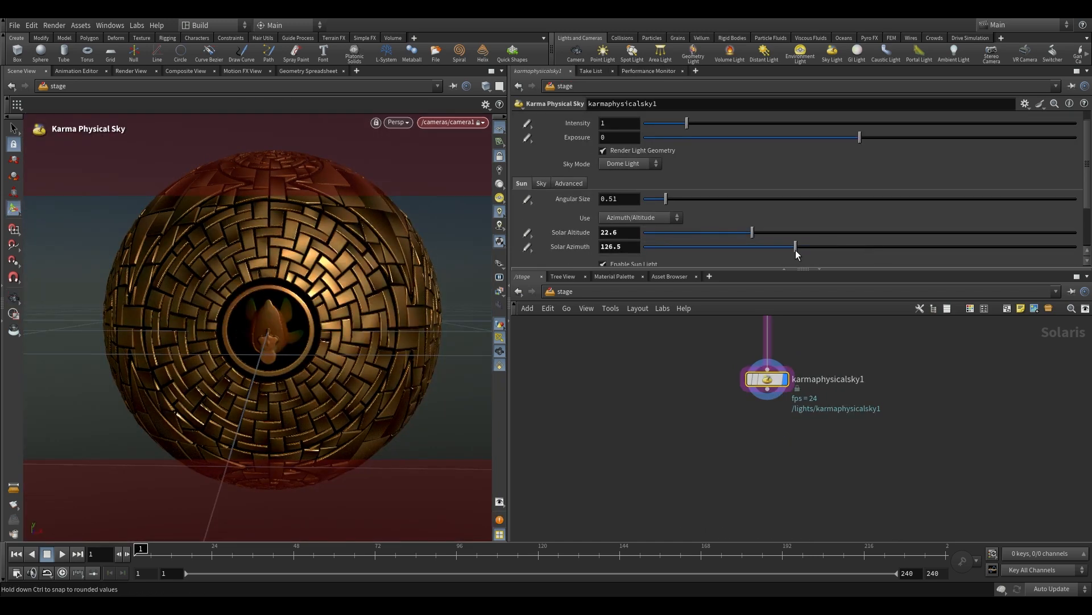
pyautogui.scroll(1, 668, 166)
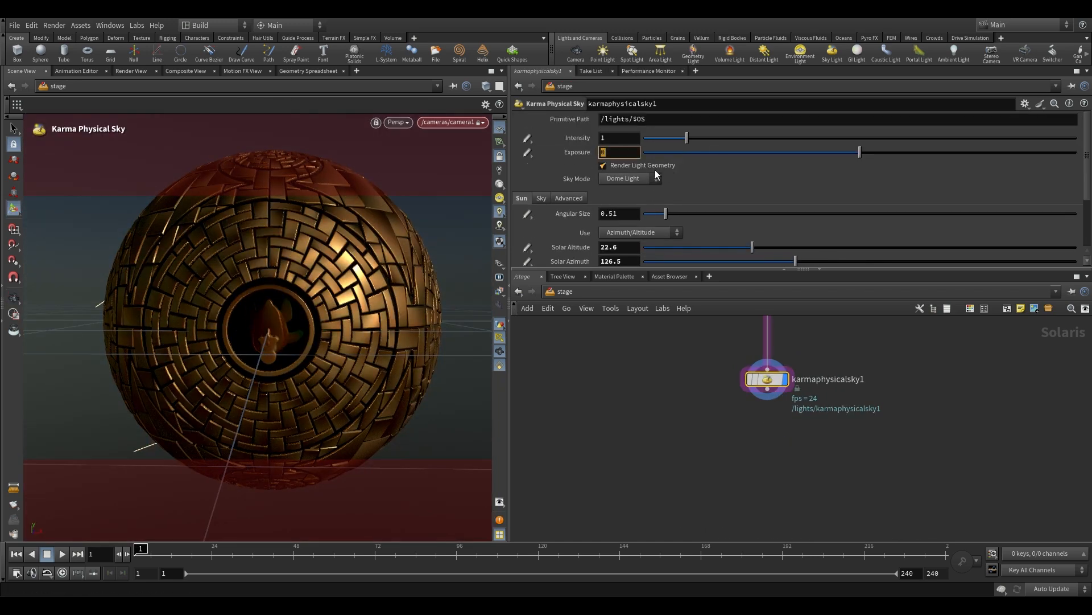
pyautogui.write('2')
pyautogui.press('Return')
# Add a Render Geometry Settings node after karmaphysicalsky1
pyautogui.press('Tab')
pyautogui.write('rend')
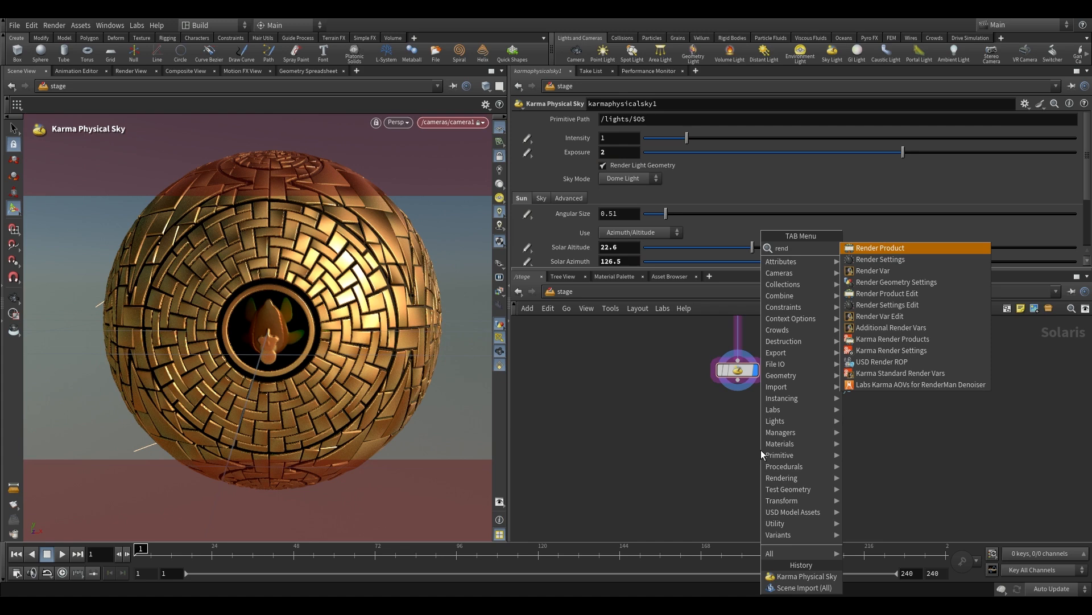
pyautogui.write('er ge')
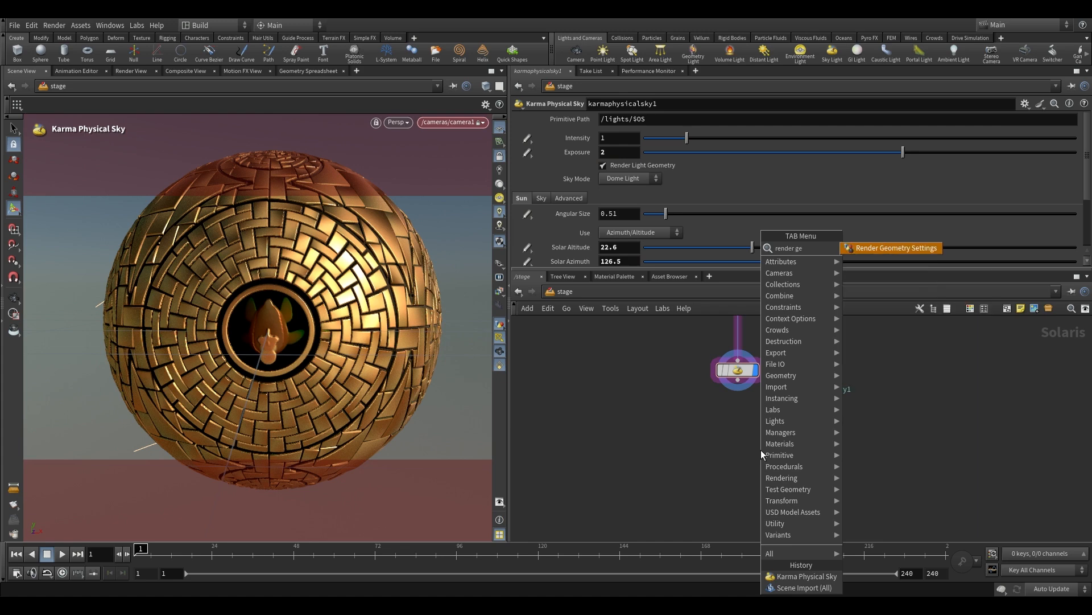
pyautogui.press('Return')
pyautogui.click(760, 449)
# Apply the render geometry settings to /COMPLEX_PATTERNS and enable the override for Dicing Quality
pyautogui.write('/')
pyautogui.press('Tab')
pyautogui.press('Return')
pyautogui.scroll(-10, 561, 209)
pyautogui.scroll(5, 555, 205)
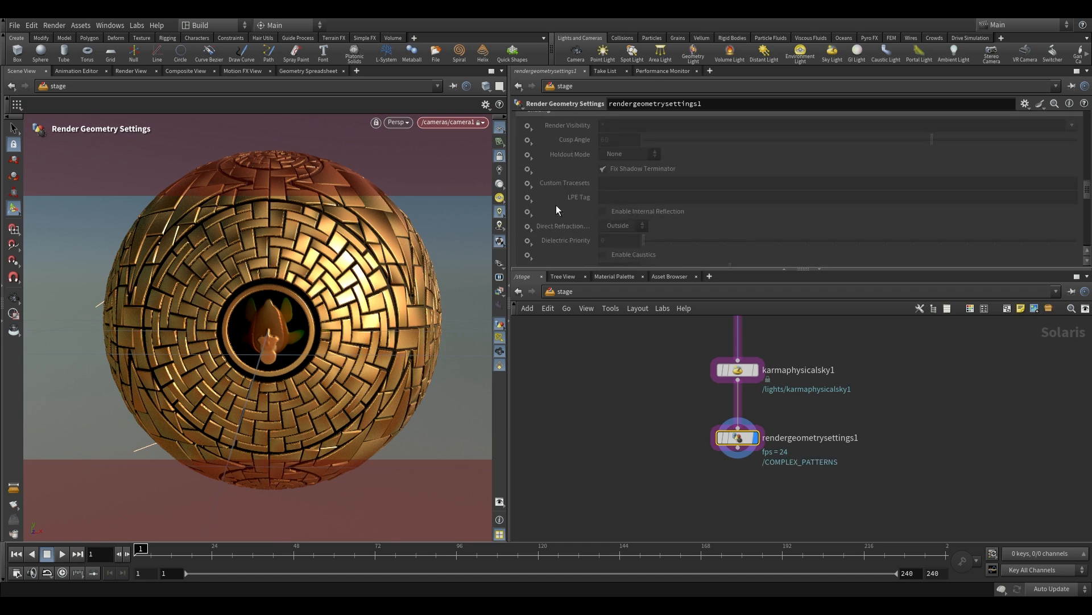
pyautogui.click(528, 190)
pyautogui.click(532, 191)
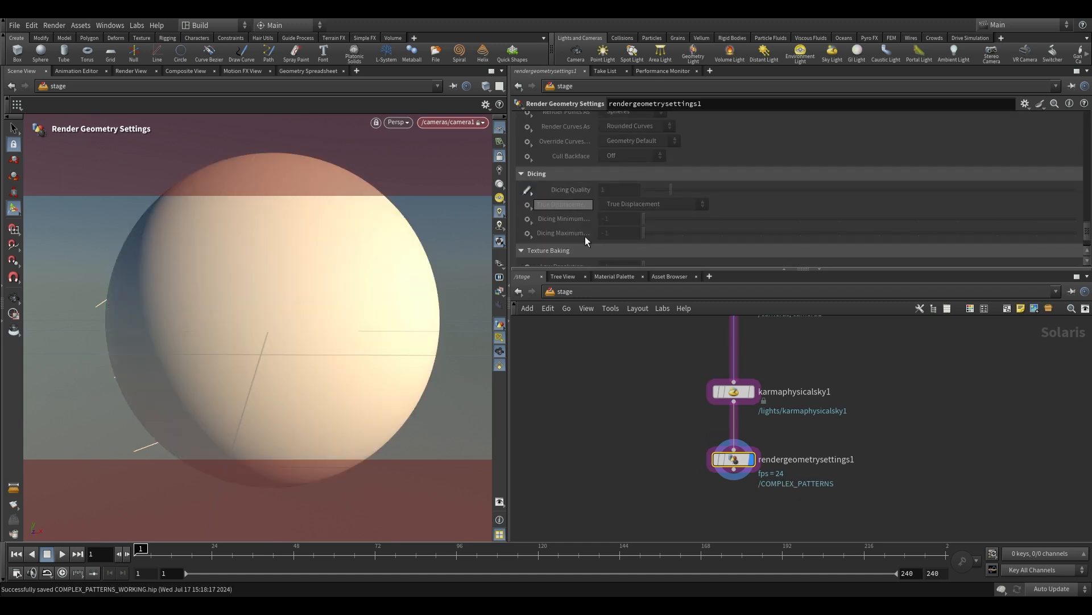
# Render the viewport with Karma XPU and inspect the textured sphere under the sky light
pyautogui.click(398, 125)
pyautogui.click(415, 188)
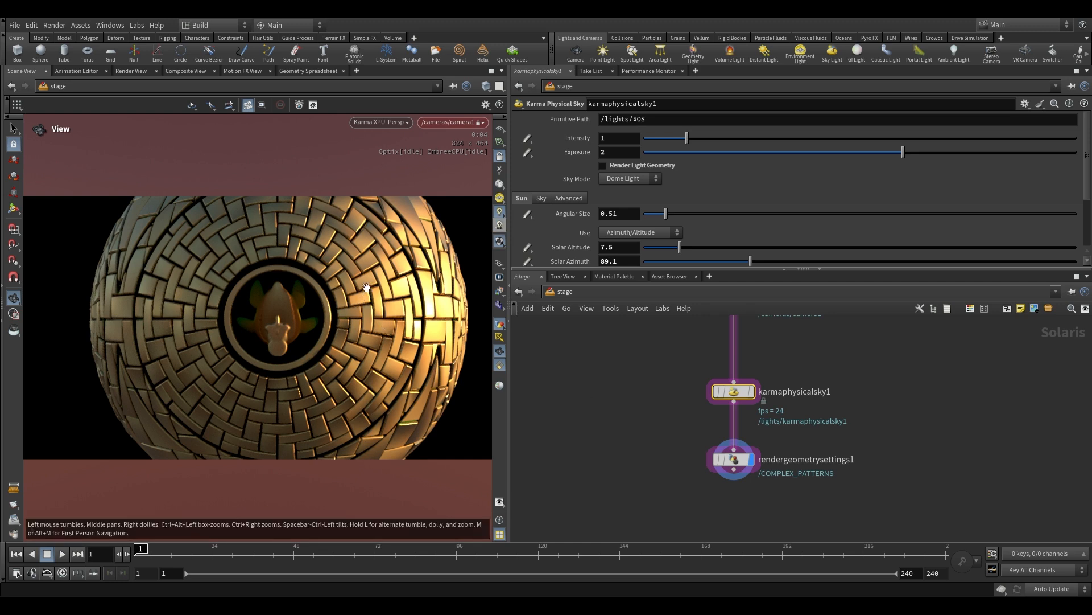
pyautogui.moveTo(365, 295); pyautogui.dragTo(272, 309)
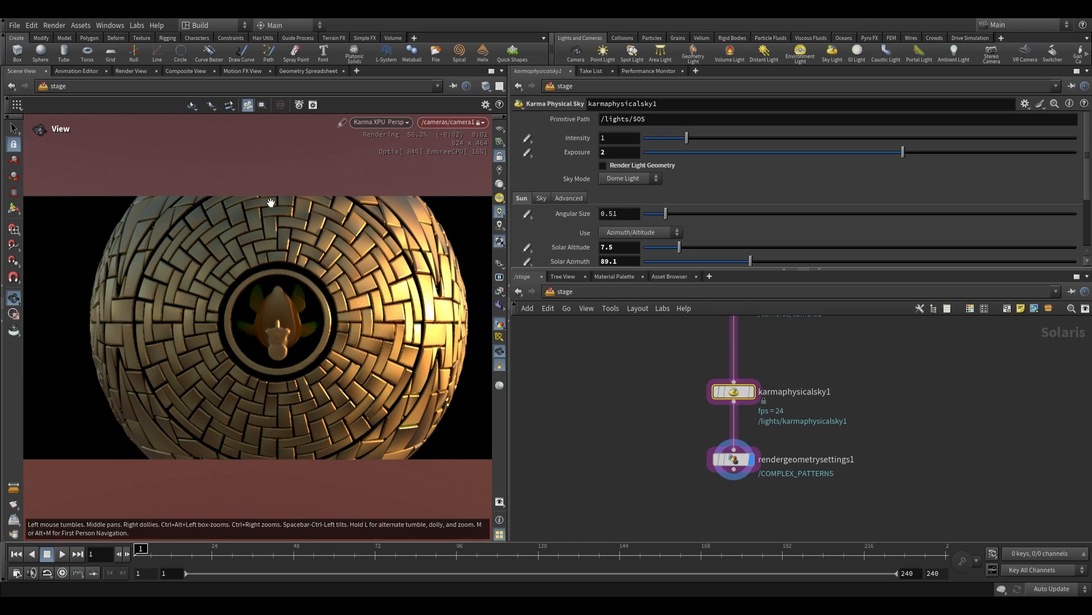
# Return to the object level and enter the COMPLEX_PATTERN_TEXTURE network inside COMPLEX_PATTERNS
pyautogui.click(586, 292)
pyautogui.click(604, 350)
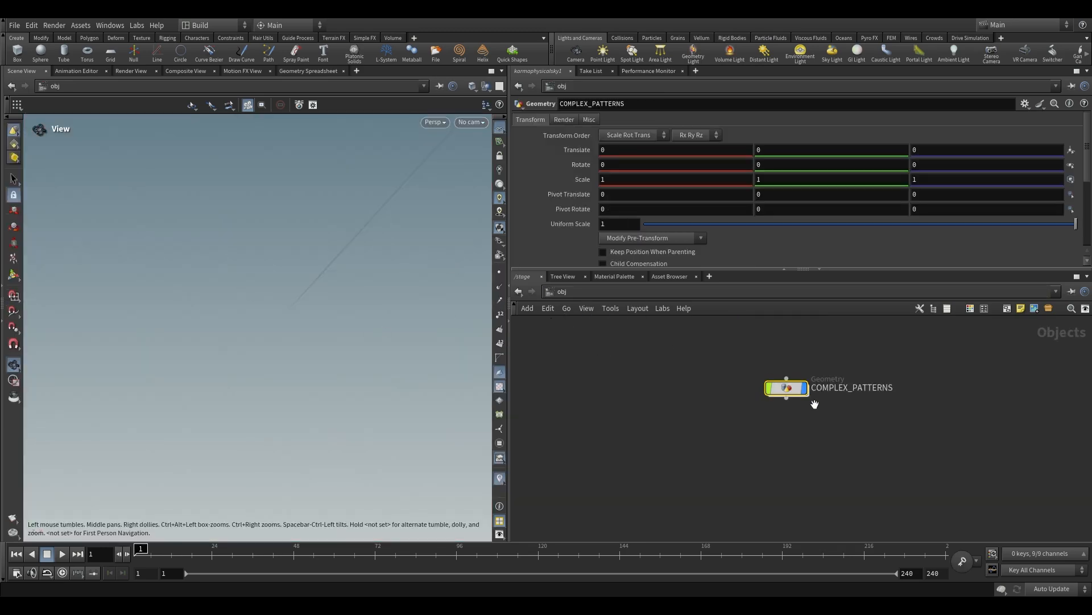
pyautogui.doubleClick(788, 390)
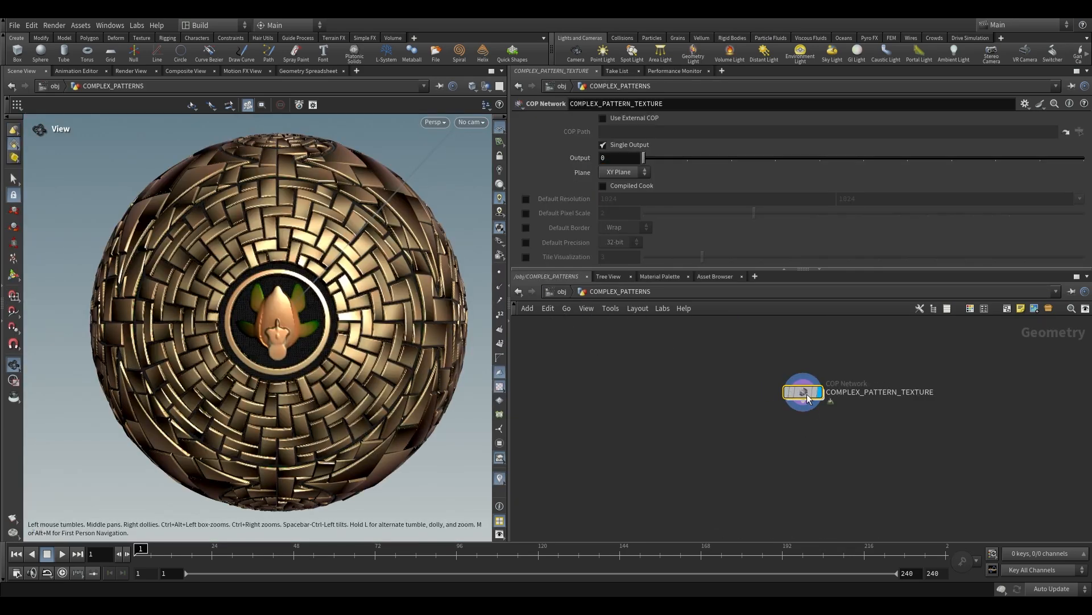
pyautogui.doubleClick(803, 392)
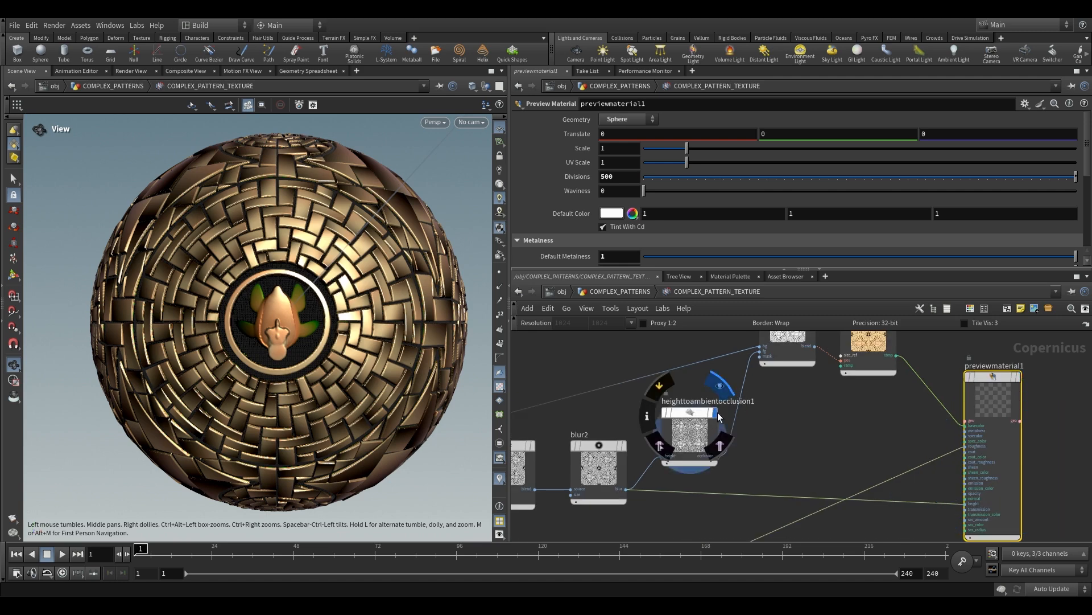
# Display heighttoambientocclusion1, then switch the display to blur2 and move blur2 slightly lower in the network
pyautogui.click(719, 415)
pyautogui.moveTo(565, 423); pyautogui.dragTo(747, 428, button='middle')
pyautogui.scroll(-1, 746, 428)
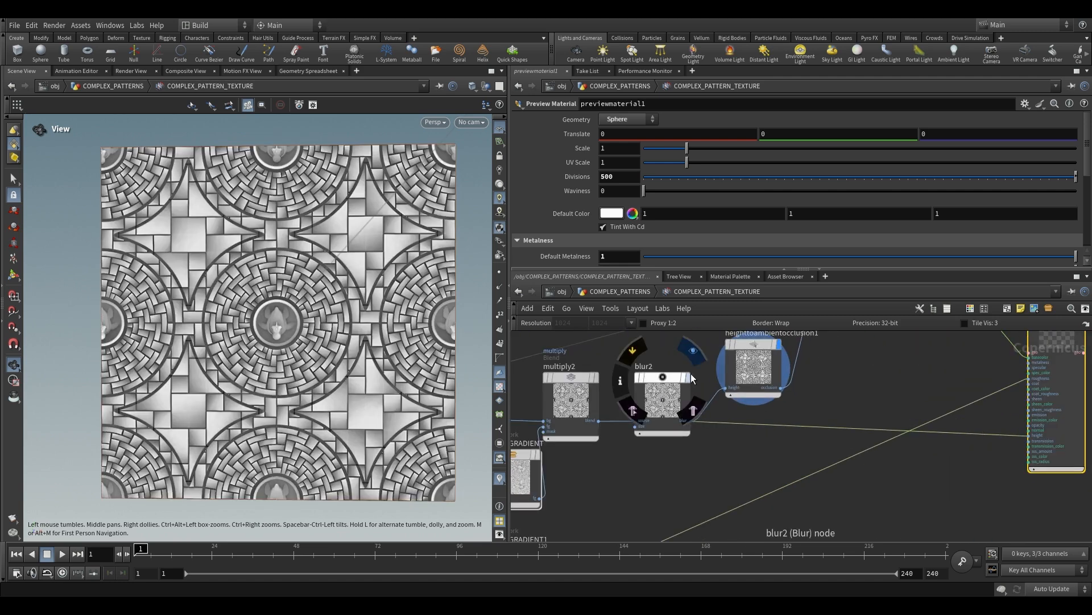
pyautogui.click(691, 374)
pyautogui.moveTo(663, 399); pyautogui.dragTo(654, 431)
pyautogui.moveTo(515, 471); pyautogui.dragTo(737, 439, button='middle')
pyautogui.scroll(-1, 737, 439)
pyautogui.moveTo(629, 420); pyautogui.dragTo(836, 446, button='middle')
pyautogui.moveTo(1047, 444); pyautogui.dragTo(620, 463, button='middle')
pyautogui.scroll(1, 856, 463)
pyautogui.press('Delete')
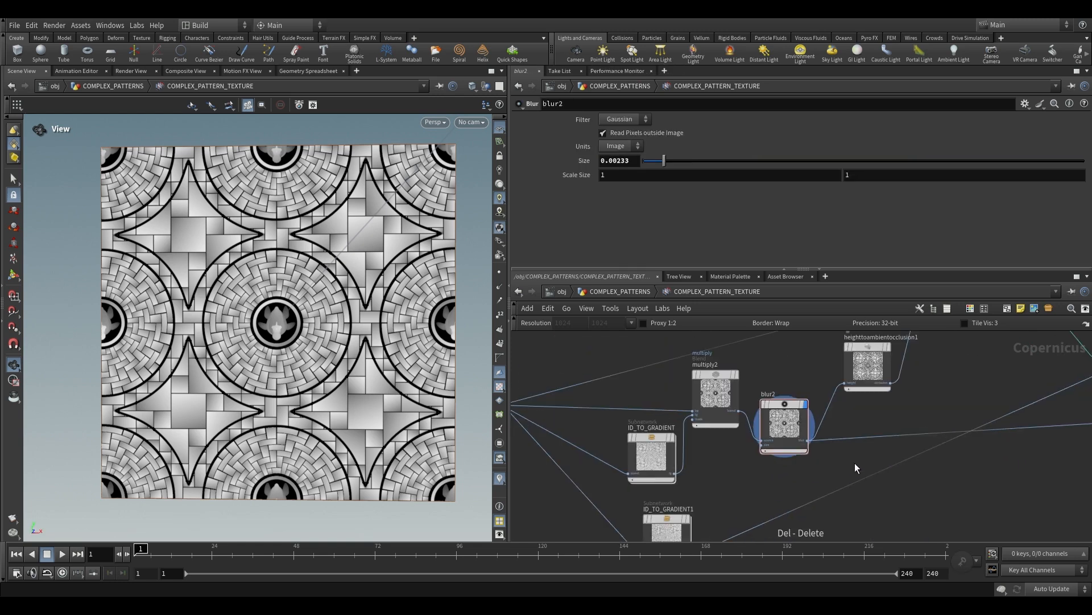
# Add a Multiply blend with blur2 as background and the circle mask as foreground, and set its mask to 0.638
pyautogui.press('Tab')
pyautogui.write('mu')
pyautogui.press('Return')
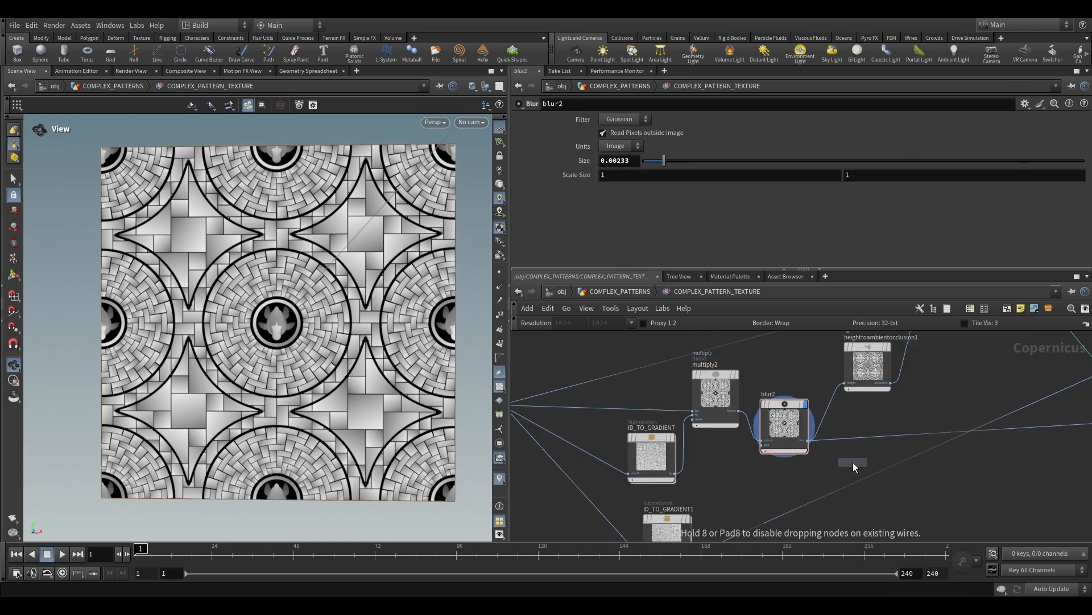
pyautogui.click(880, 418)
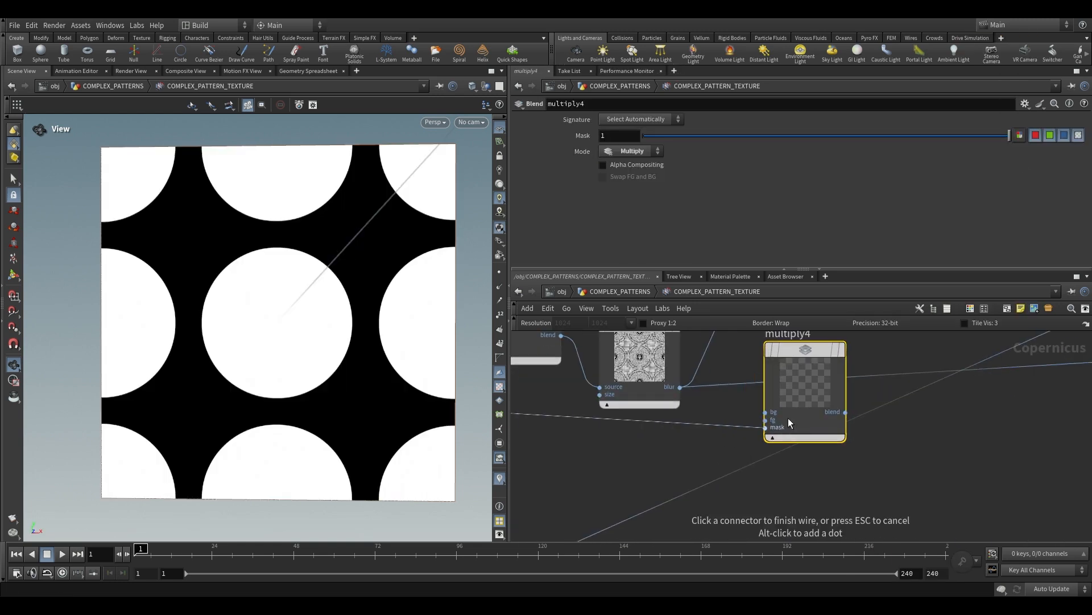
pyautogui.click(766, 419)
pyautogui.click(782, 414)
pyautogui.moveTo(1010, 135); pyautogui.dragTo(867, 135)
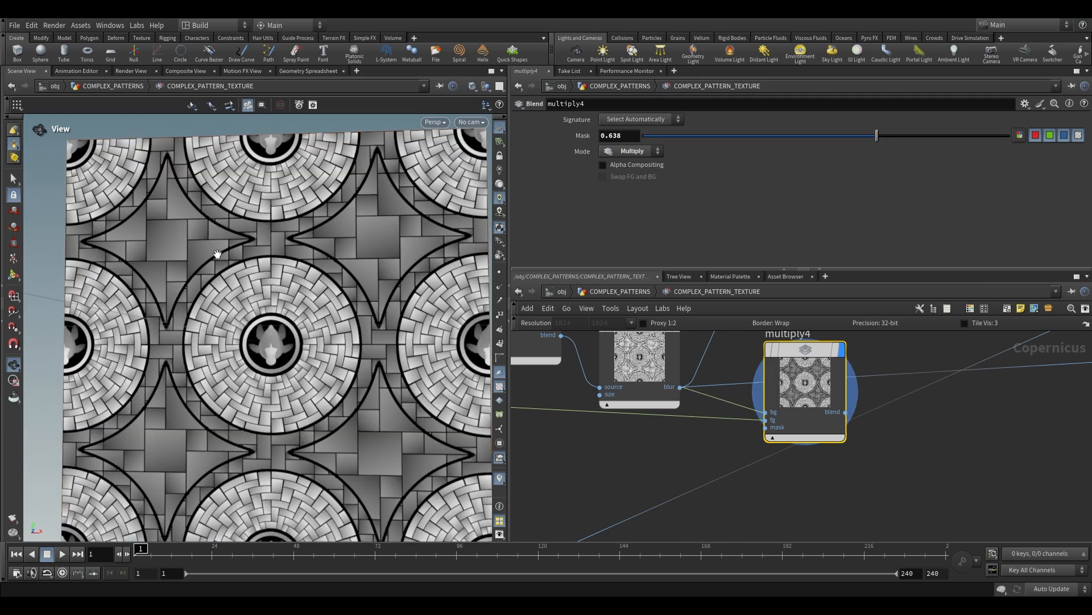
# Try feeding the star-shaped mask directly into multiply4's mask input and inspect the pattern
pyautogui.scroll(-3, 697, 495)
pyautogui.moveTo(697, 495); pyautogui.dragTo(1030, 433, button='middle')
pyautogui.scroll(-3, 740, 483)
pyautogui.scroll(3, 766, 439)
pyautogui.moveTo(783, 452); pyautogui.dragTo(732, 397, button='middle')
pyautogui.scroll(2, 733, 465)
pyautogui.click(723, 469)
pyautogui.moveTo(949, 431); pyautogui.dragTo(597, 504, button='middle')
pyautogui.moveTo(1081, 409); pyautogui.dragTo(782, 483, button='middle')
pyautogui.scroll(3, 750, 401)
pyautogui.click(749, 402)
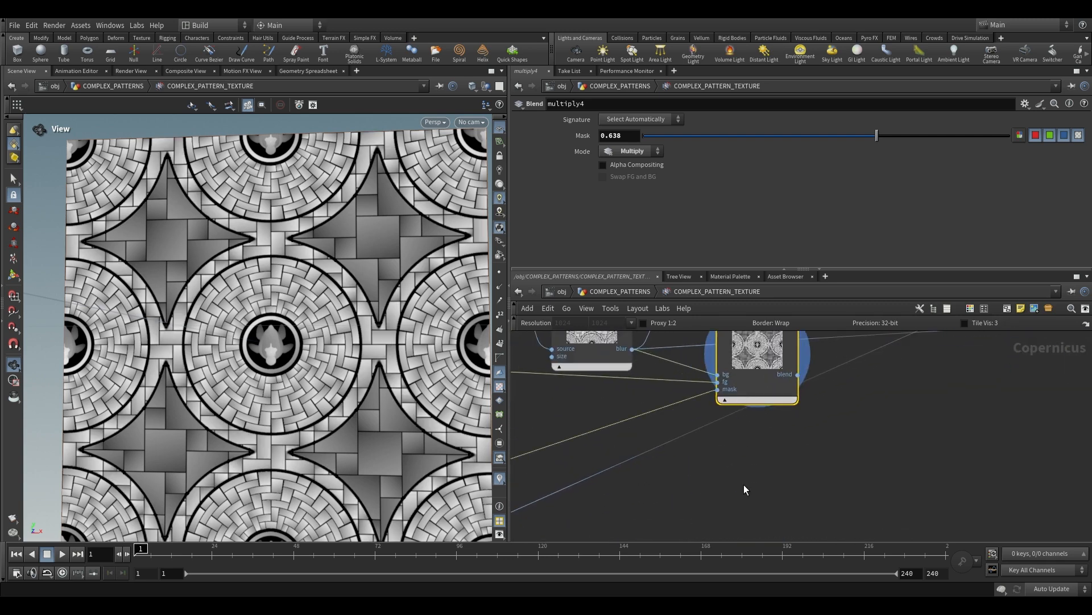
pyautogui.moveTo(656, 459); pyautogui.dragTo(780, 449, button='middle')
pyautogui.moveTo(375, 335)
pyautogui.mouseDown()
pyautogui.moveTo(407, 343)
pyautogui.moveTo(339, 338)
pyautogui.moveTo(370, 340)
pyautogui.moveTo(358, 329)
pyautogui.mouseUp()
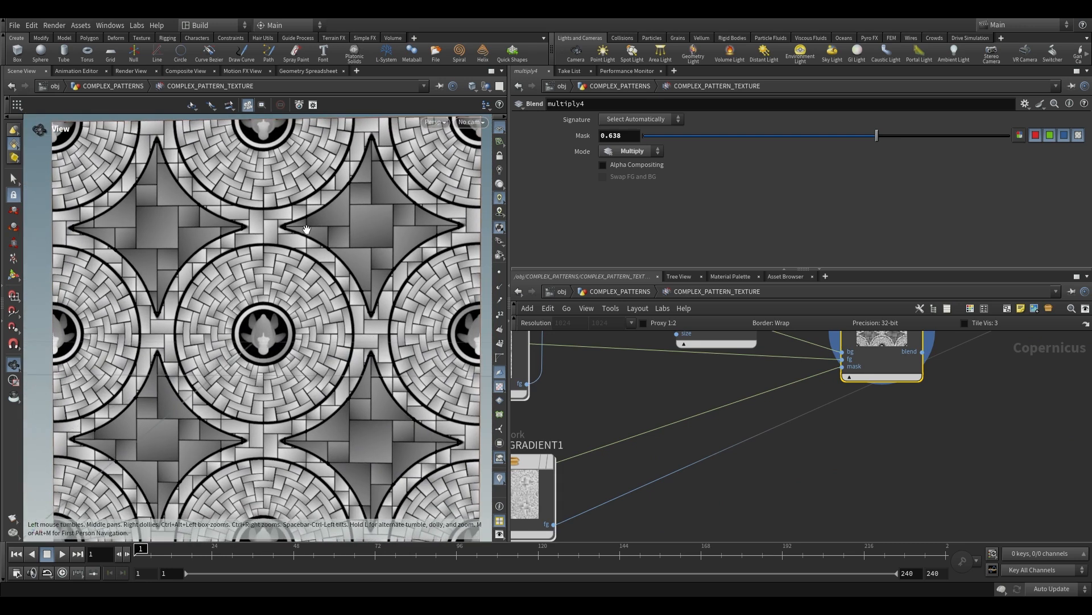
# Branch remap1's output into a new Invert node placed below ID_TO_GRADIENT1
pyautogui.scroll(-4, 870, 449)
pyautogui.moveTo(836, 453); pyautogui.dragTo(790, 459, button='middle')
pyautogui.click(565, 456)
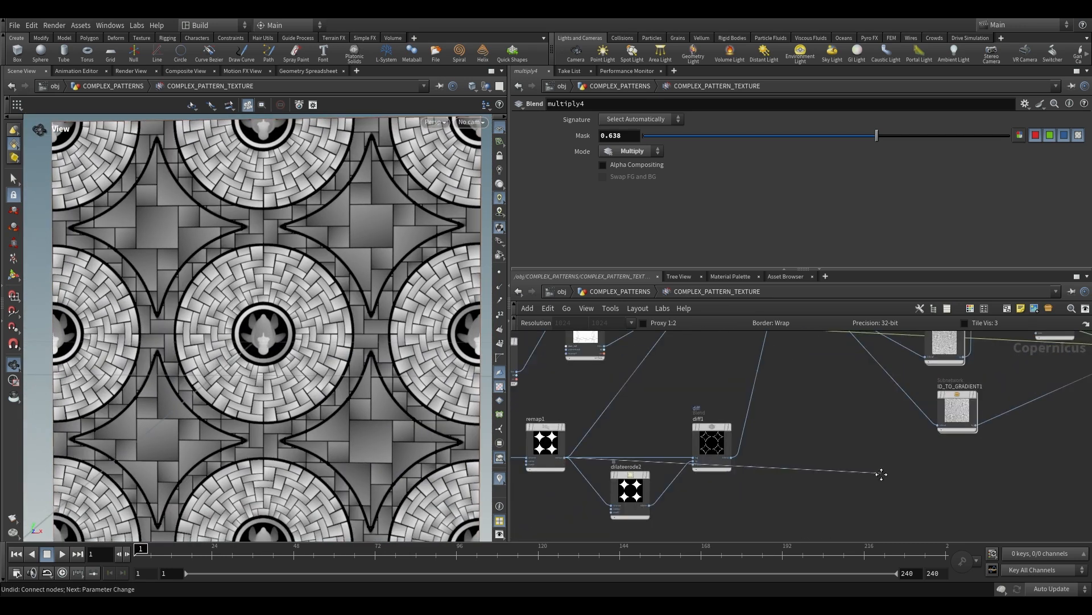
pyautogui.moveTo(973, 491); pyautogui.dragTo(800, 486, button='middle')
pyautogui.press('Tab')
pyautogui.write('inv')
pyautogui.press('Return')
pyautogui.click(800, 486)
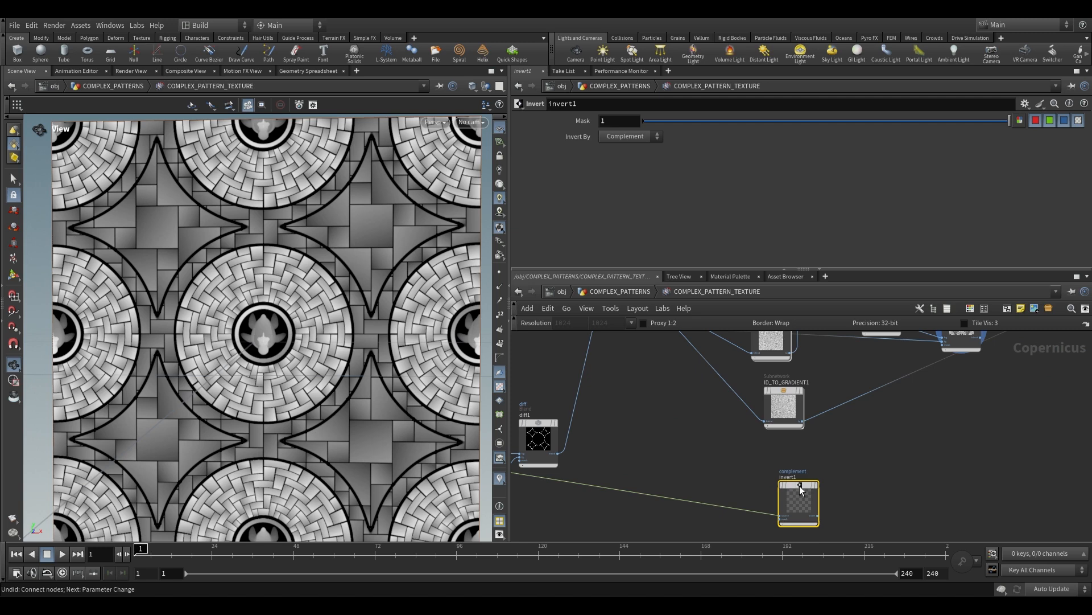
# Connect invert1's output to the mask input of multiply4
pyautogui.click(819, 516)
pyautogui.moveTo(921, 459); pyautogui.dragTo(738, 536, button='middle')
pyautogui.scroll(3, 723, 452)
pyautogui.click(781, 418)
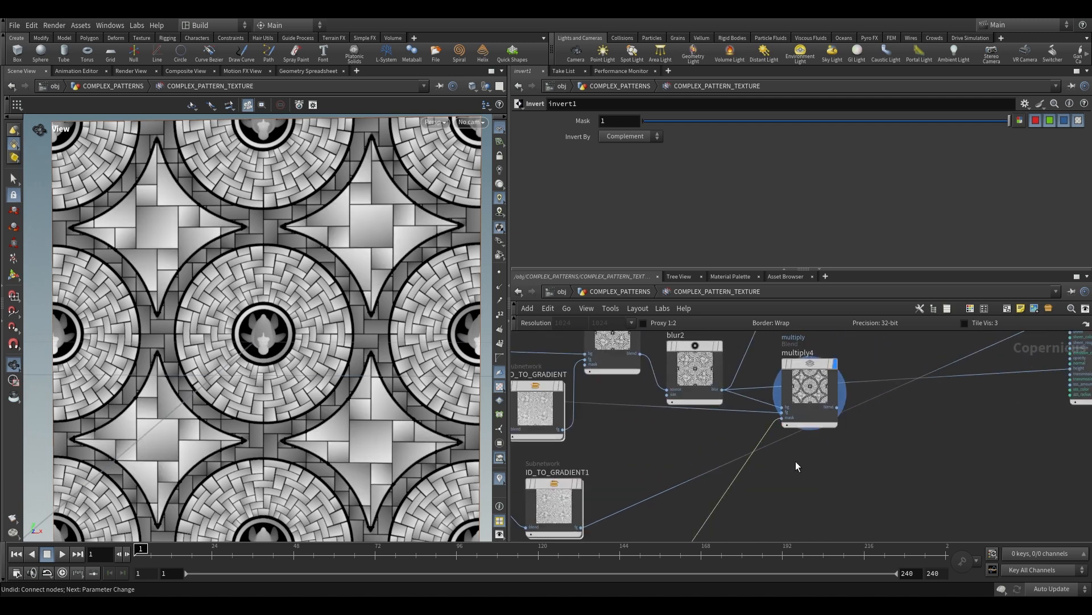
# Insert an HSV Adjust between ramp3 and previewmaterial1 with saturation scale 0.61 and value scale 0.47
pyautogui.moveTo(318, 370)
pyautogui.mouseDown()
pyautogui.moveTo(381, 367)
pyautogui.moveTo(332, 370)
pyautogui.mouseUp()
pyautogui.scroll(-3, 927, 431)
pyautogui.moveTo(949, 358); pyautogui.dragTo(730, 447, button='middle')
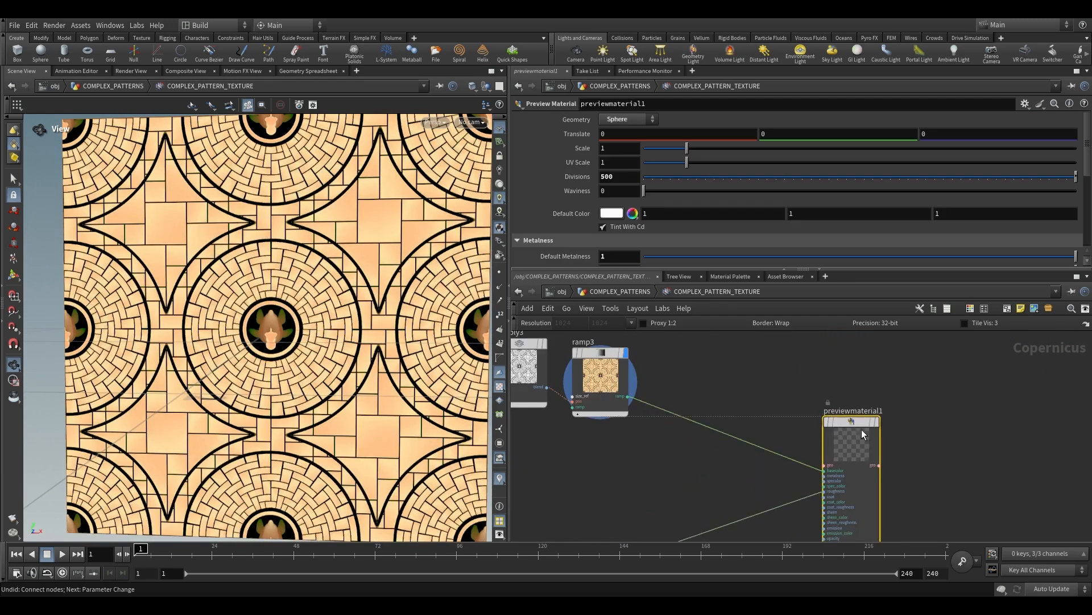
pyautogui.press('Tab')
pyautogui.write('hsv')
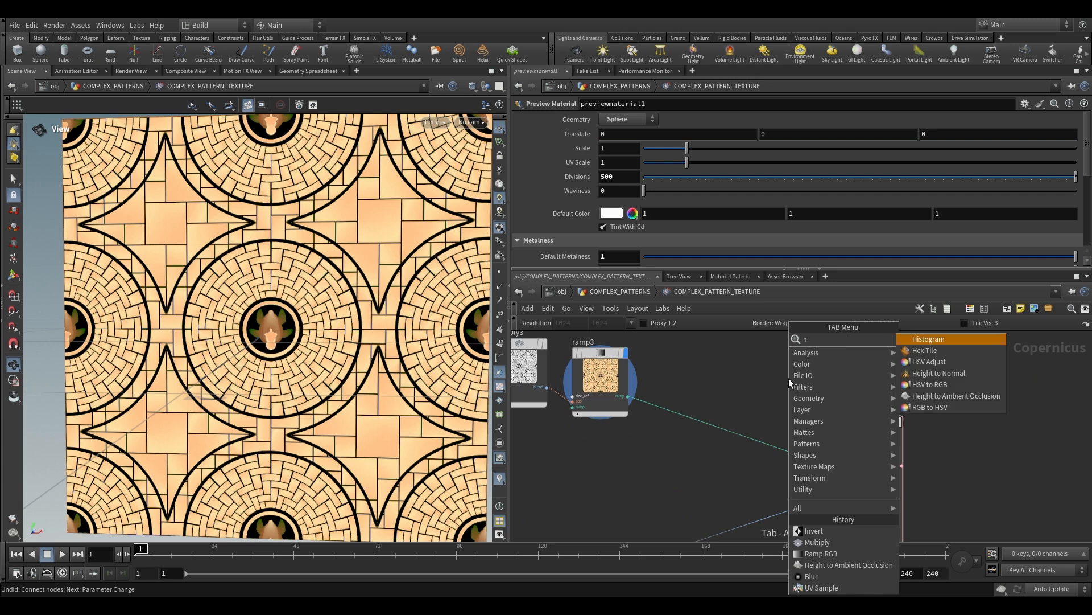
pyautogui.press('Return')
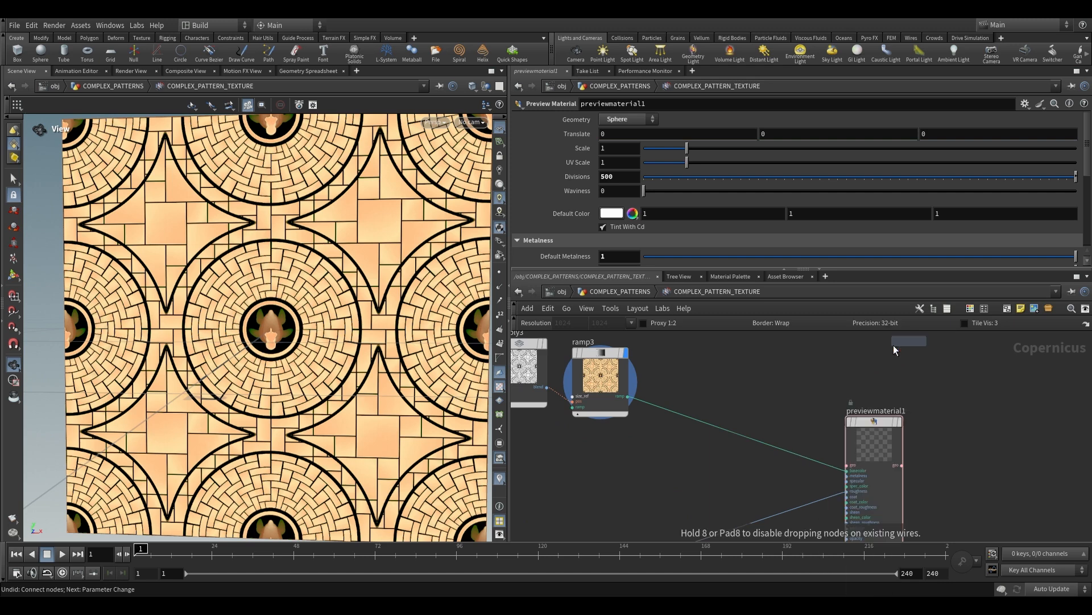
pyautogui.click(687, 422)
pyautogui.moveTo(864, 189); pyautogui.dragTo(811, 194)
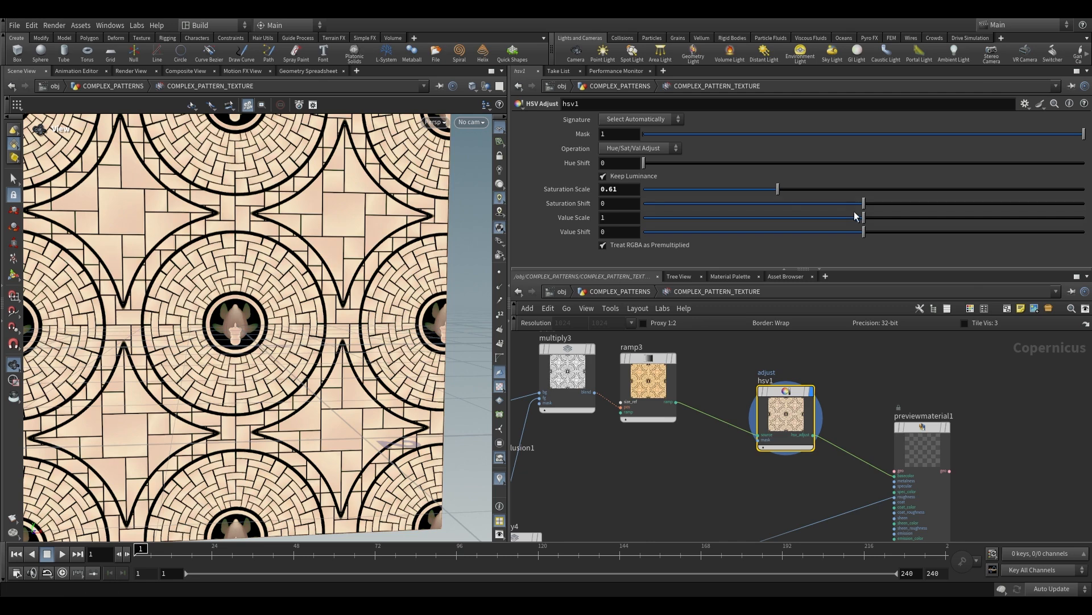
pyautogui.moveTo(853, 220); pyautogui.dragTo(675, 222)
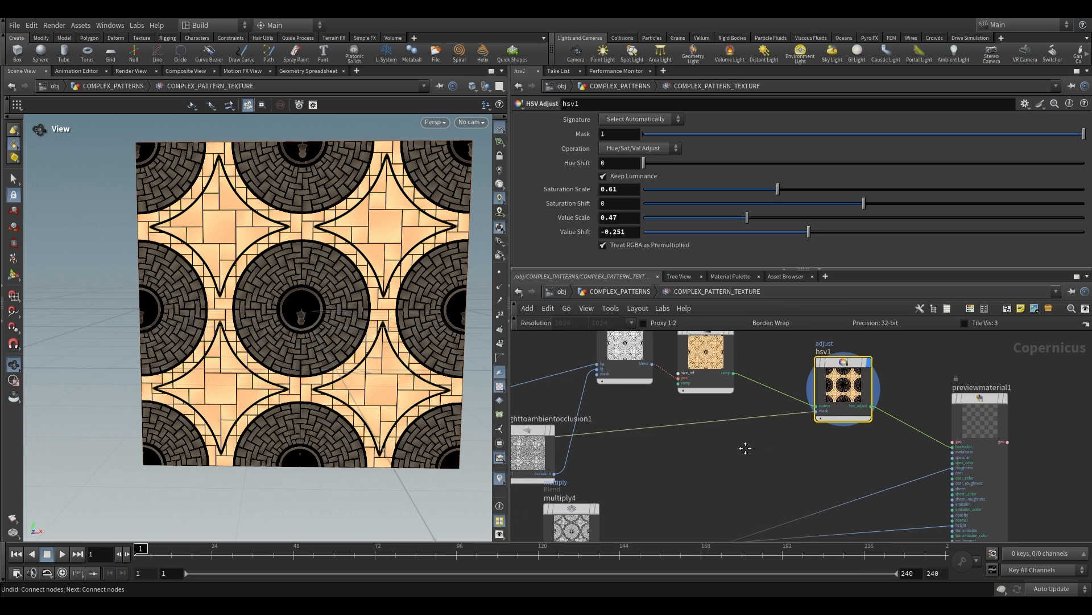
# Insert an Invert node on the wire feeding the mask input of hsv1
pyautogui.press('Tab')
pyautogui.write('invert')
pyautogui.press('Return')
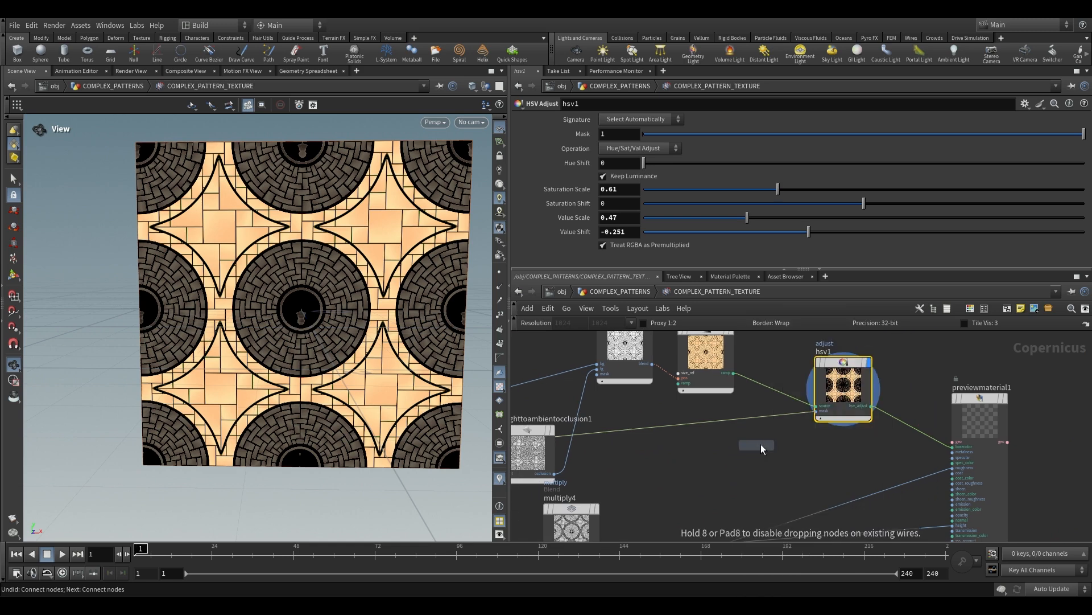
pyautogui.click(707, 423)
pyautogui.moveTo(833, 452); pyautogui.dragTo(777, 442, button='middle')
# Insert a Minimum blend node between the new Invert node and the mask input of hsv1
pyautogui.press('Tab')
pyautogui.write('mini')
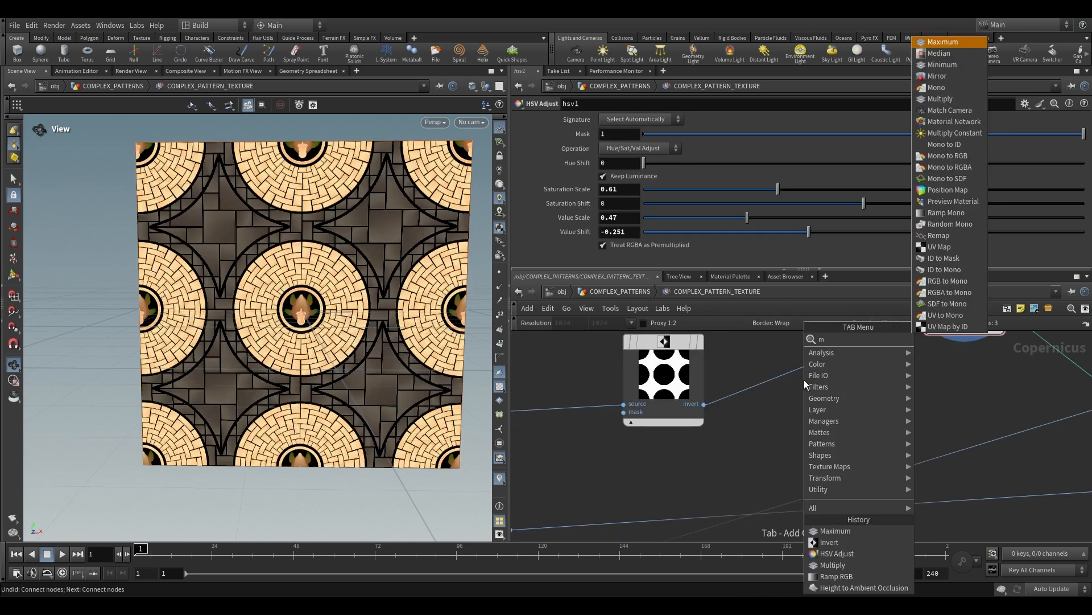
pyautogui.press('Return')
pyautogui.click(802, 367)
# Connect the inverted star-shaped mask to the fg input of minimum1 to limit the HSV adjustment to the circular border bands
pyautogui.scroll(-3, 803, 367)
pyautogui.moveTo(748, 424); pyautogui.dragTo(934, 403, button='middle')
pyautogui.moveTo(717, 526); pyautogui.dragTo(919, 431, button='middle')
pyautogui.moveTo(723, 467); pyautogui.dragTo(722, 406, button='middle')
pyautogui.click(809, 470)
pyautogui.moveTo(947, 414); pyautogui.dragTo(791, 497, button='middle')
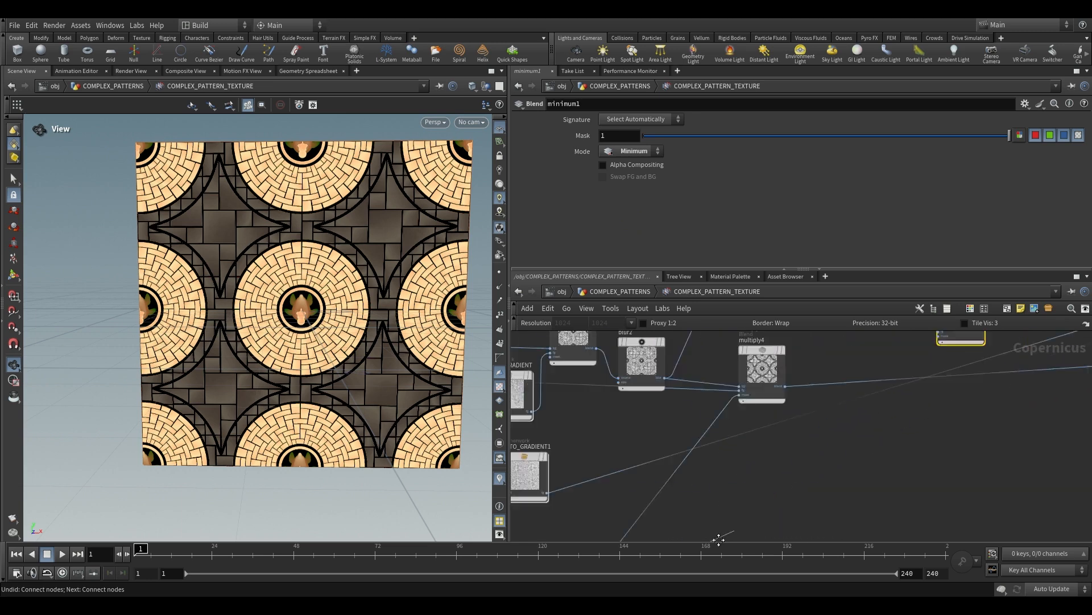
pyautogui.moveTo(1024, 341); pyautogui.dragTo(786, 444, button='middle')
pyautogui.scroll(3, 786, 443)
pyautogui.click(763, 431)
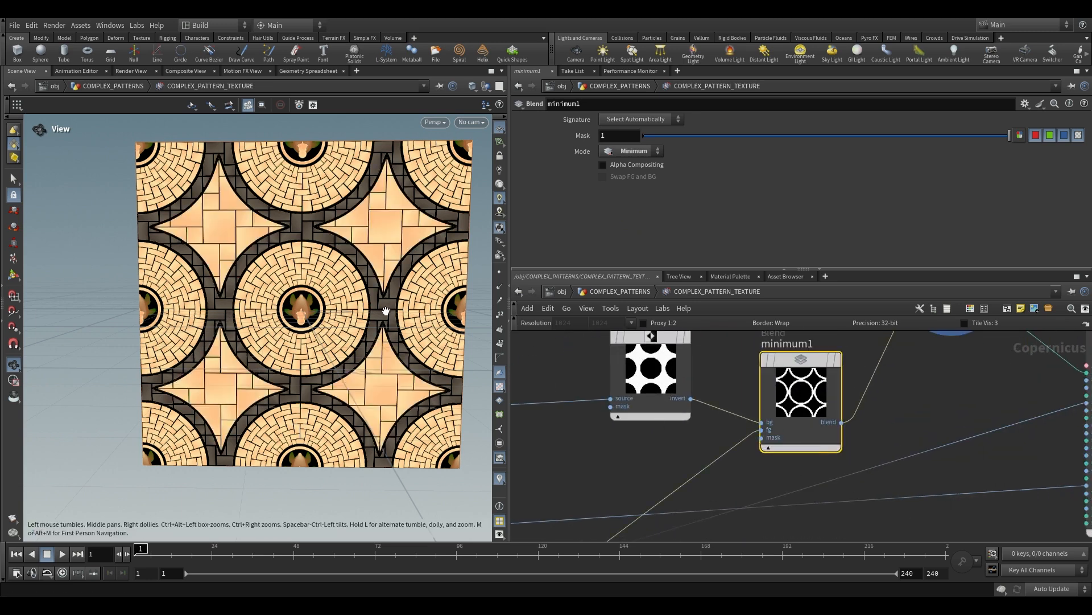
# Save the scene with previewmaterial1 displayed and examine the patterned sphere up close in the Solaris Karma render
pyautogui.moveTo(385, 311); pyautogui.dragTo(369, 302)
pyautogui.moveTo(995, 401); pyautogui.dragTo(859, 405, button='middle')
pyautogui.scroll(-1, 859, 405)
pyautogui.moveTo(752, 458); pyautogui.dragTo(635, 513, button='middle')
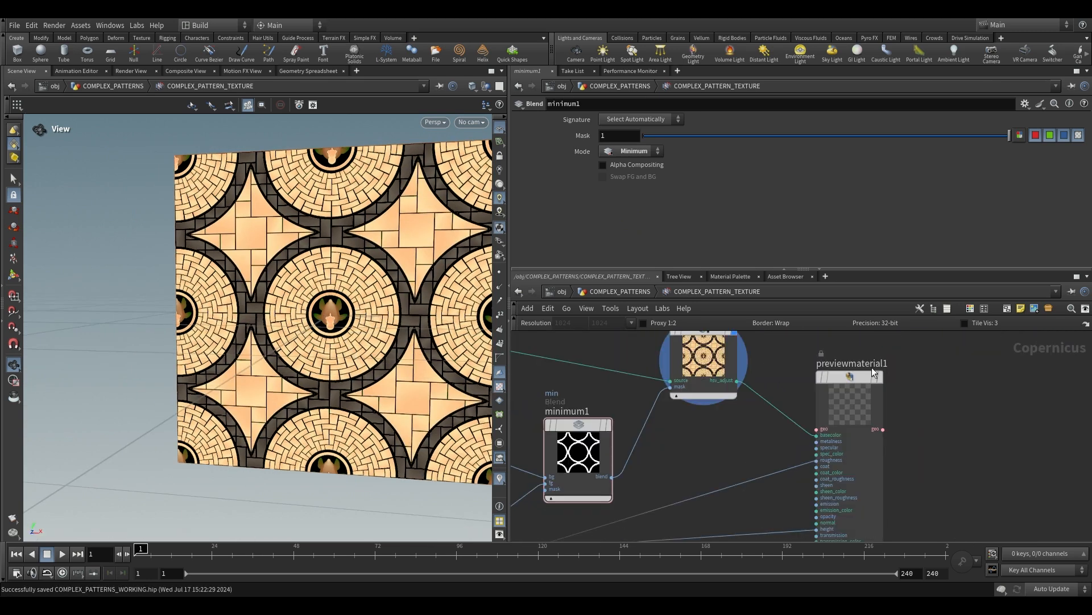
pyautogui.click(880, 377)
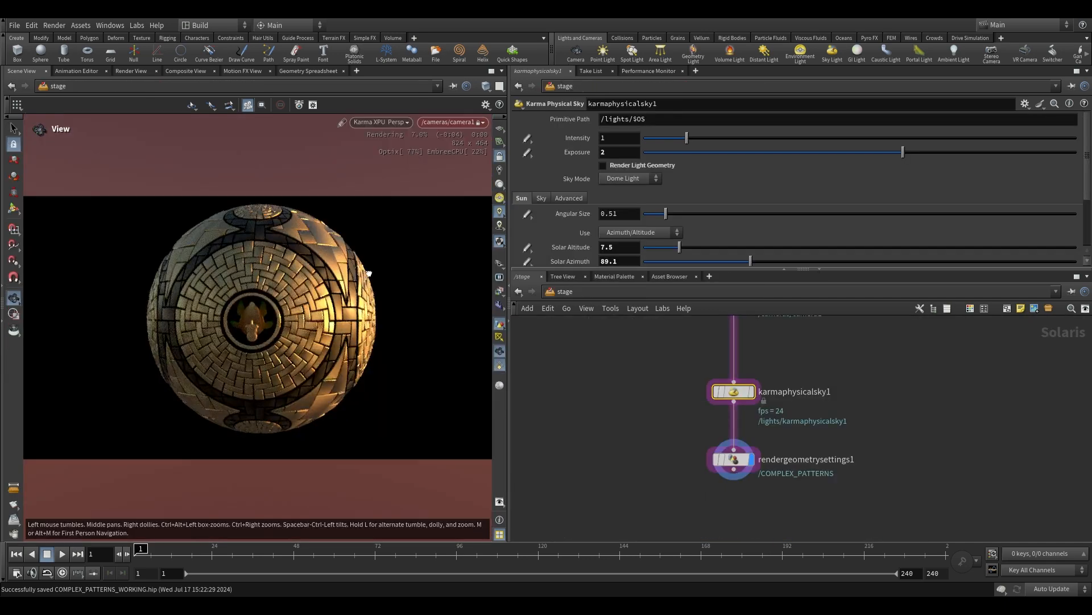
pyautogui.moveTo(393, 273); pyautogui.dragTo(331, 270)
pyautogui.moveTo(337, 303); pyautogui.dragTo(262, 325)
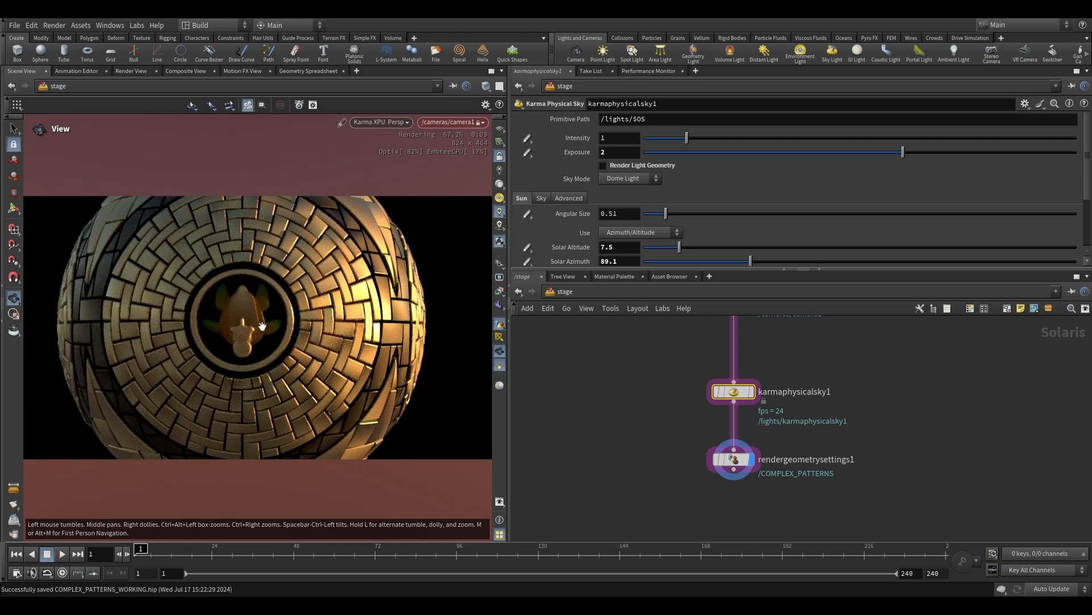